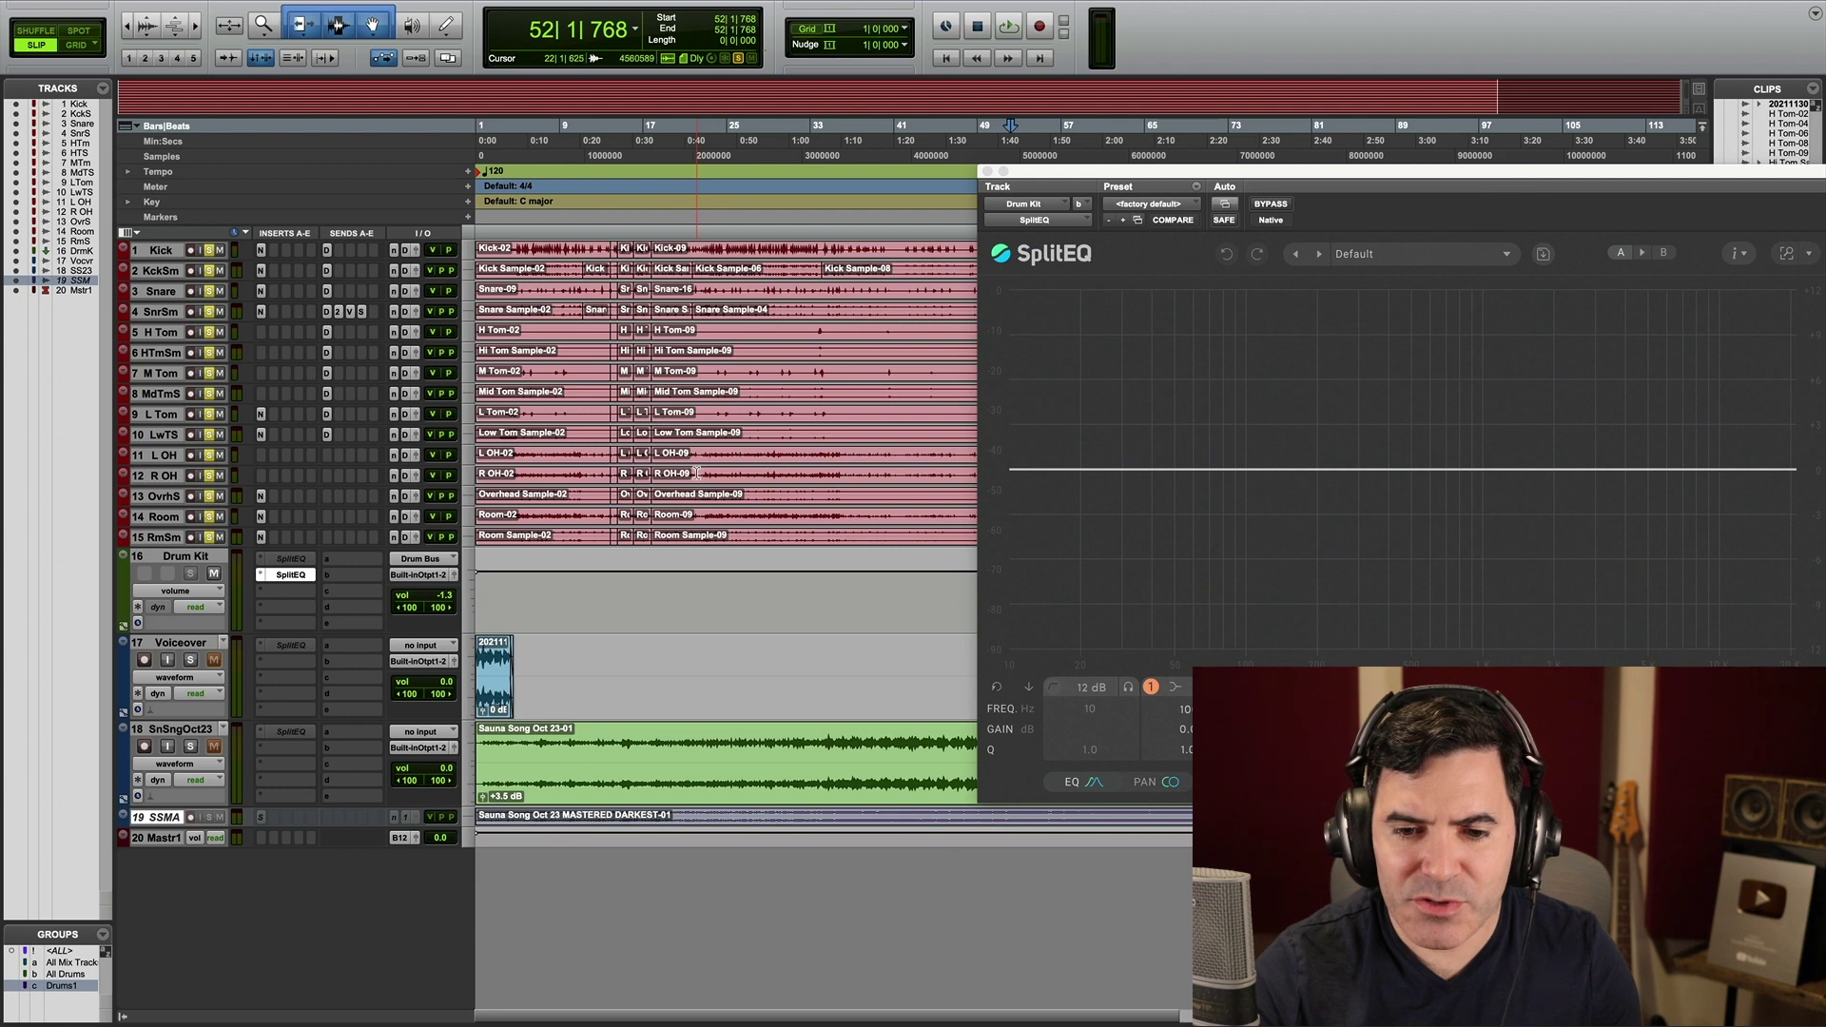
- Place the playback start point around bar 22 on the timeline
left_click(698, 125)
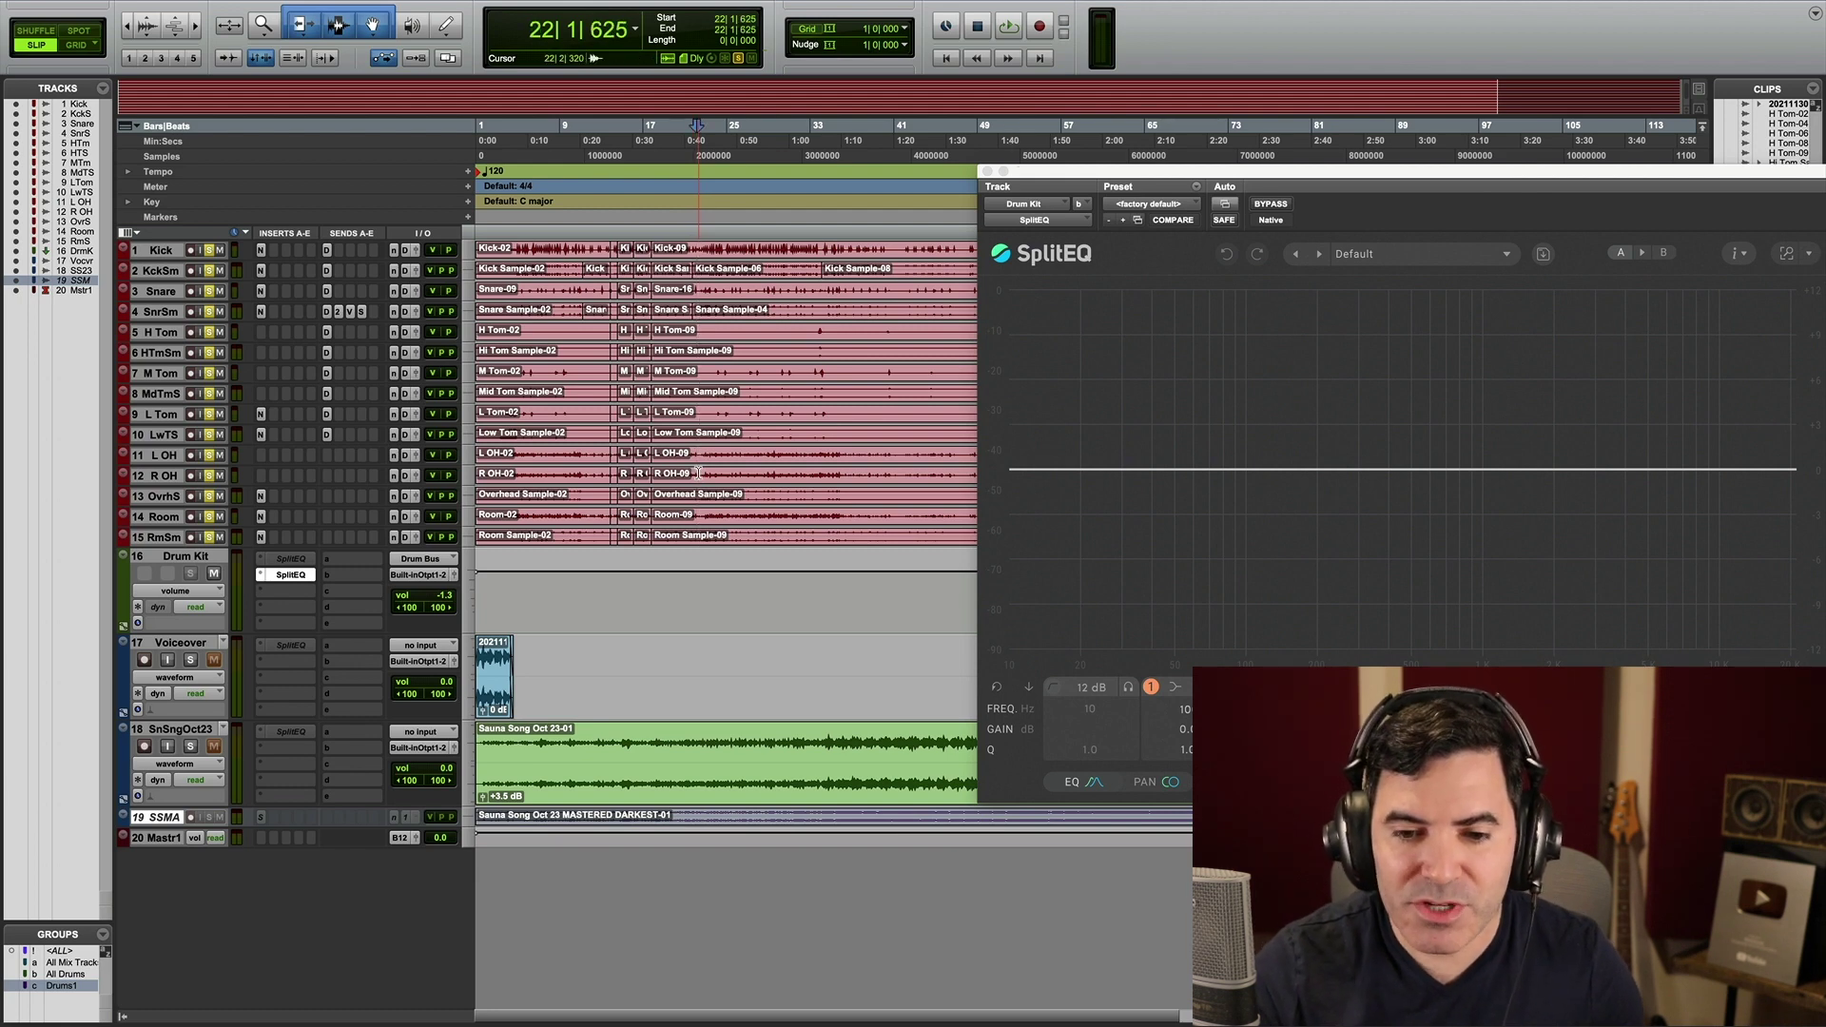
- Play the drum bus from bar 22 with SplitEQ's full interface and output meters in view
left_click(698, 452)
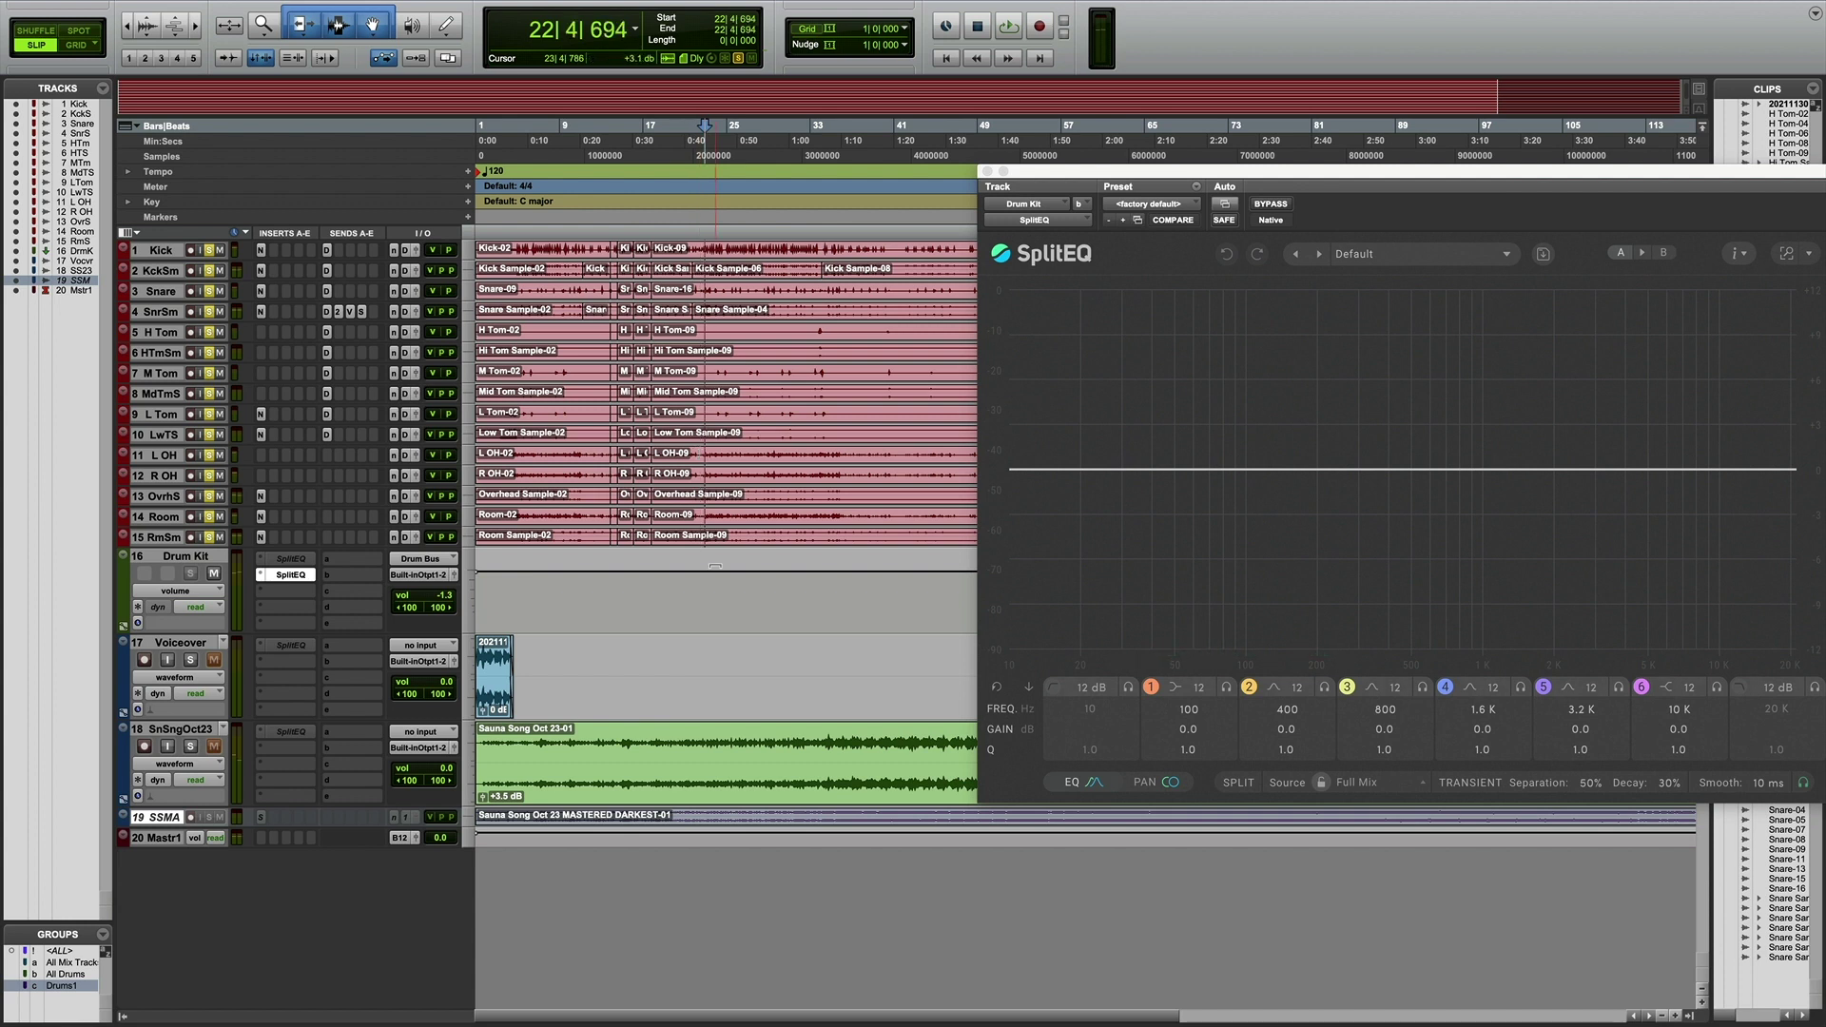
key("space")
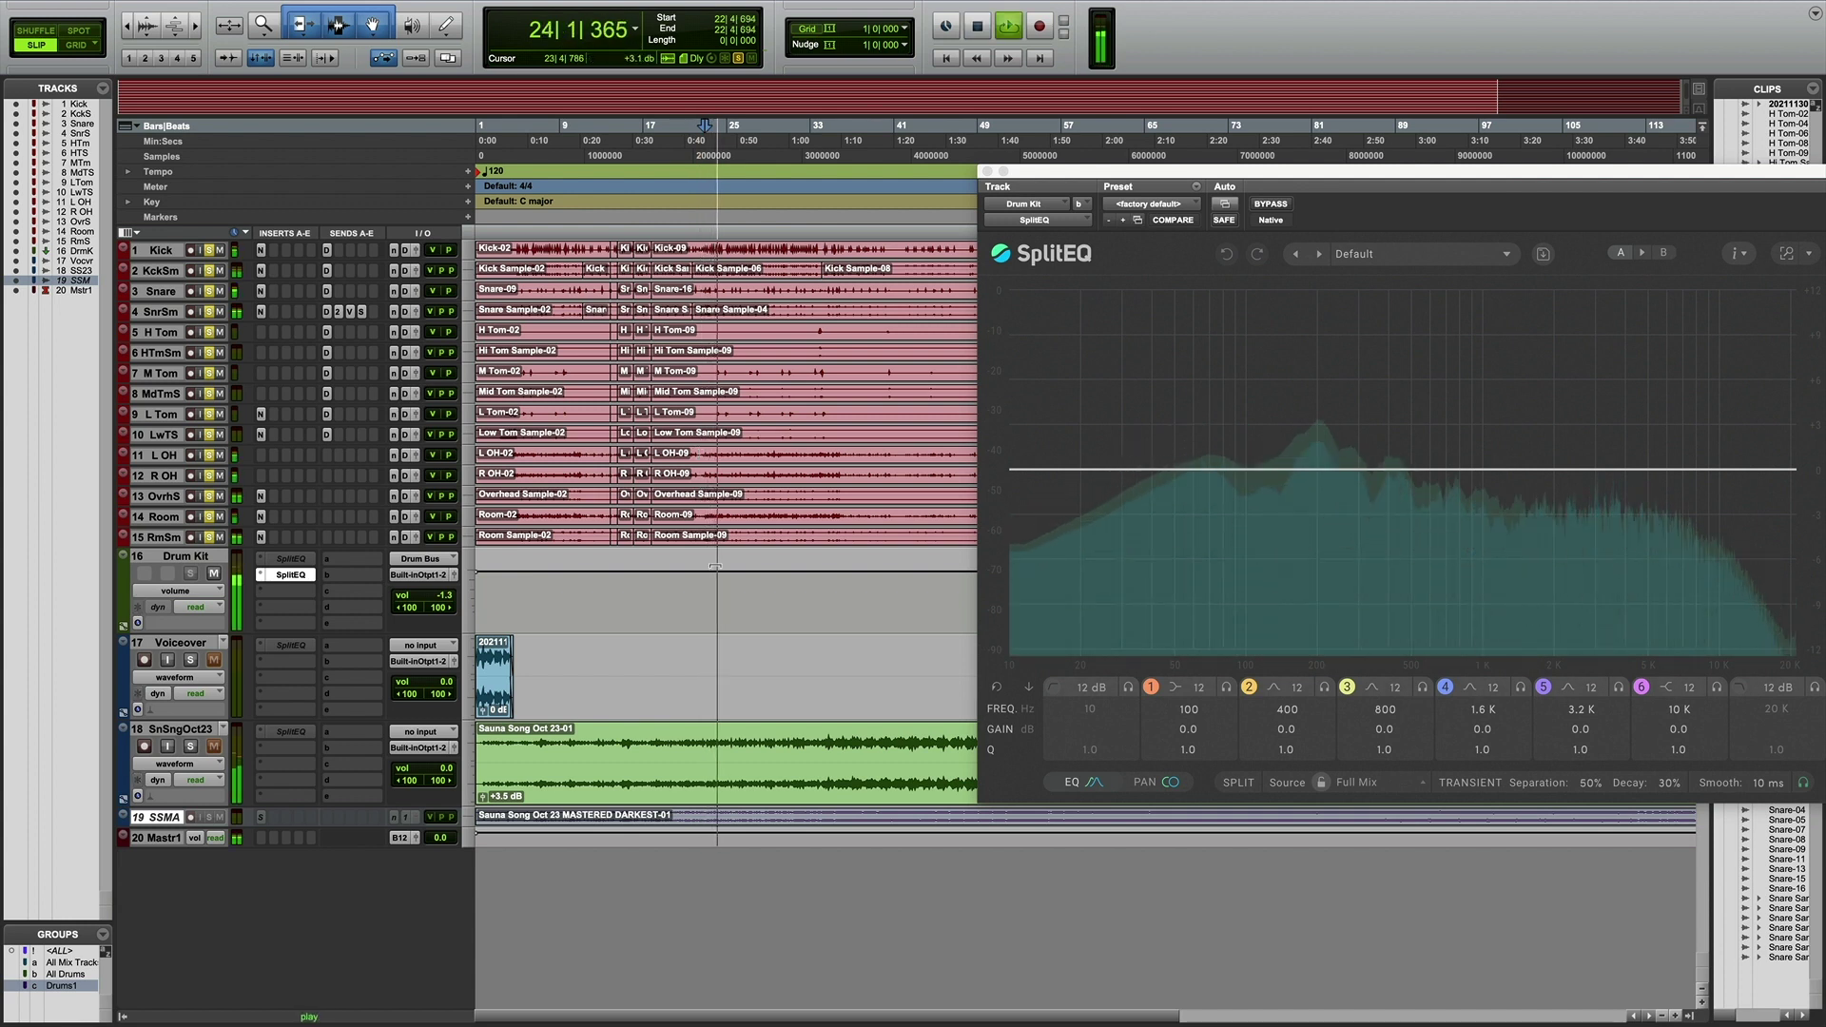
left_click_drag(1114, 182, 728, 186)
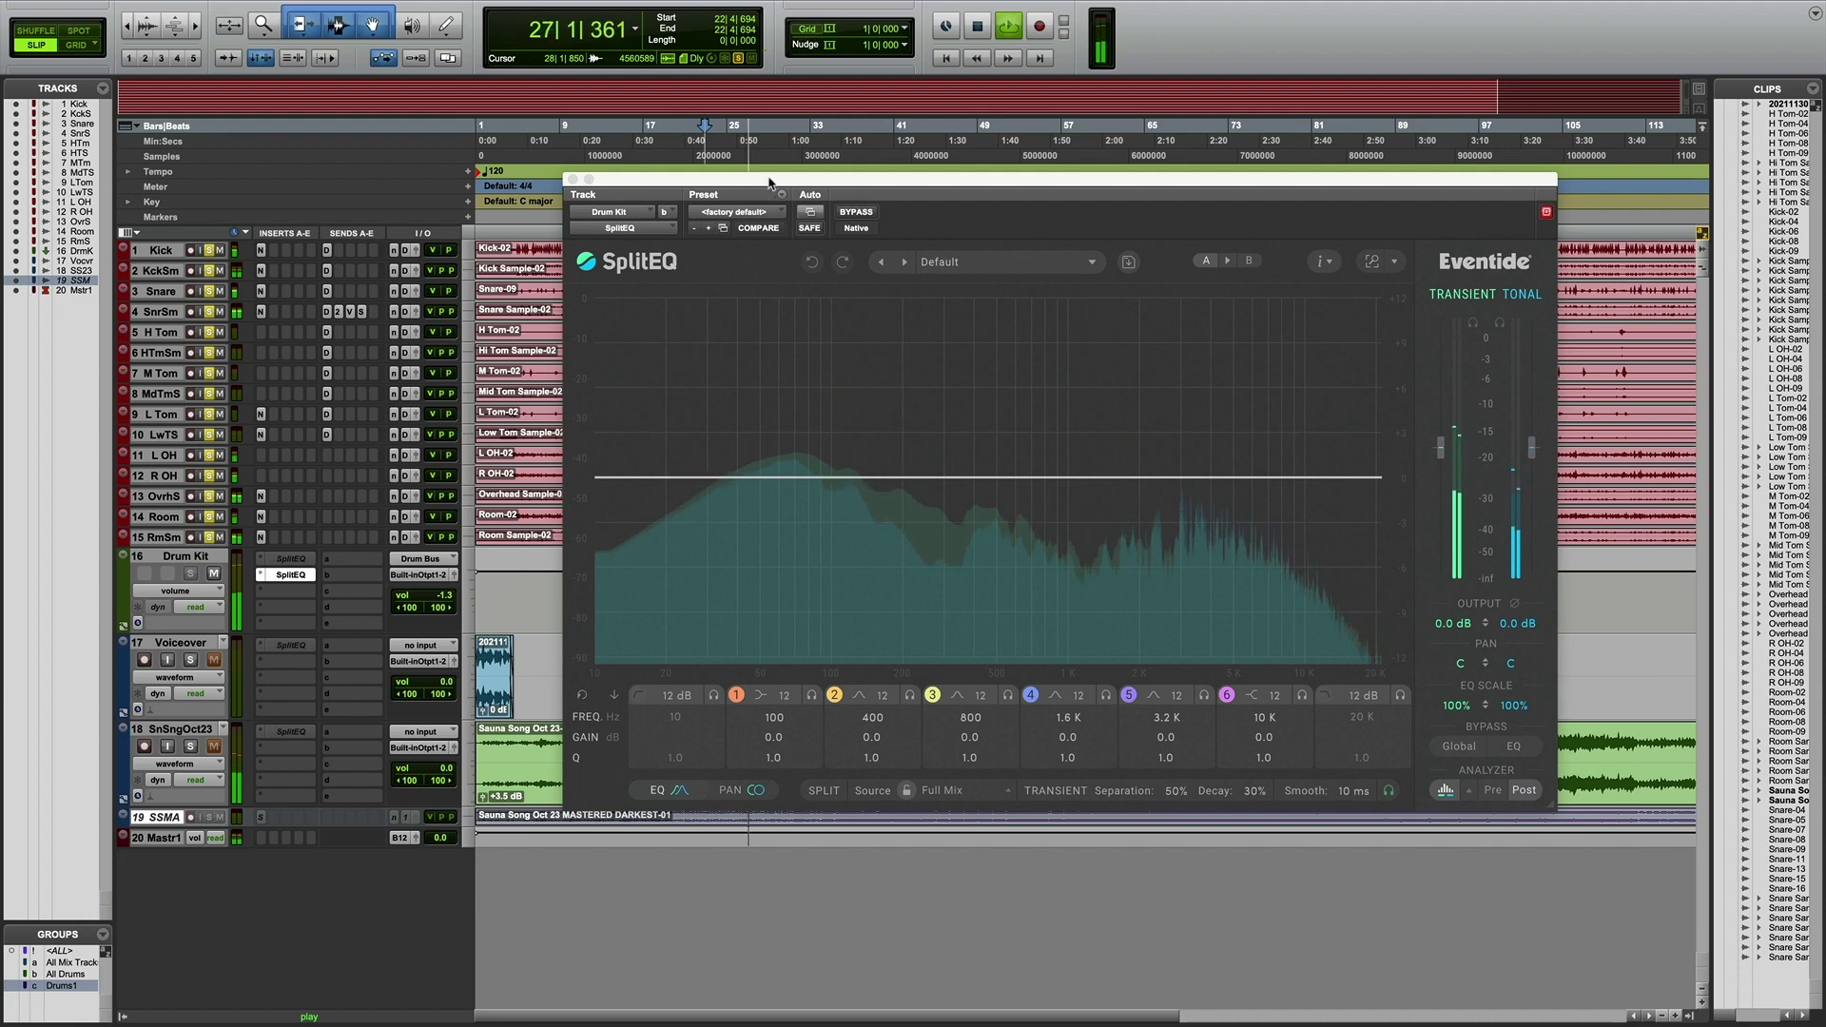
key("space")
- Split band 1's low shelf near 124 Hz to -6.3/+5.7 dB, then reset one half to 0 dB
mouse_move(770, 184)
left_mouse_down()
mouse_move(959, 262)
mouse_move(777, 188)
left_mouse_up()
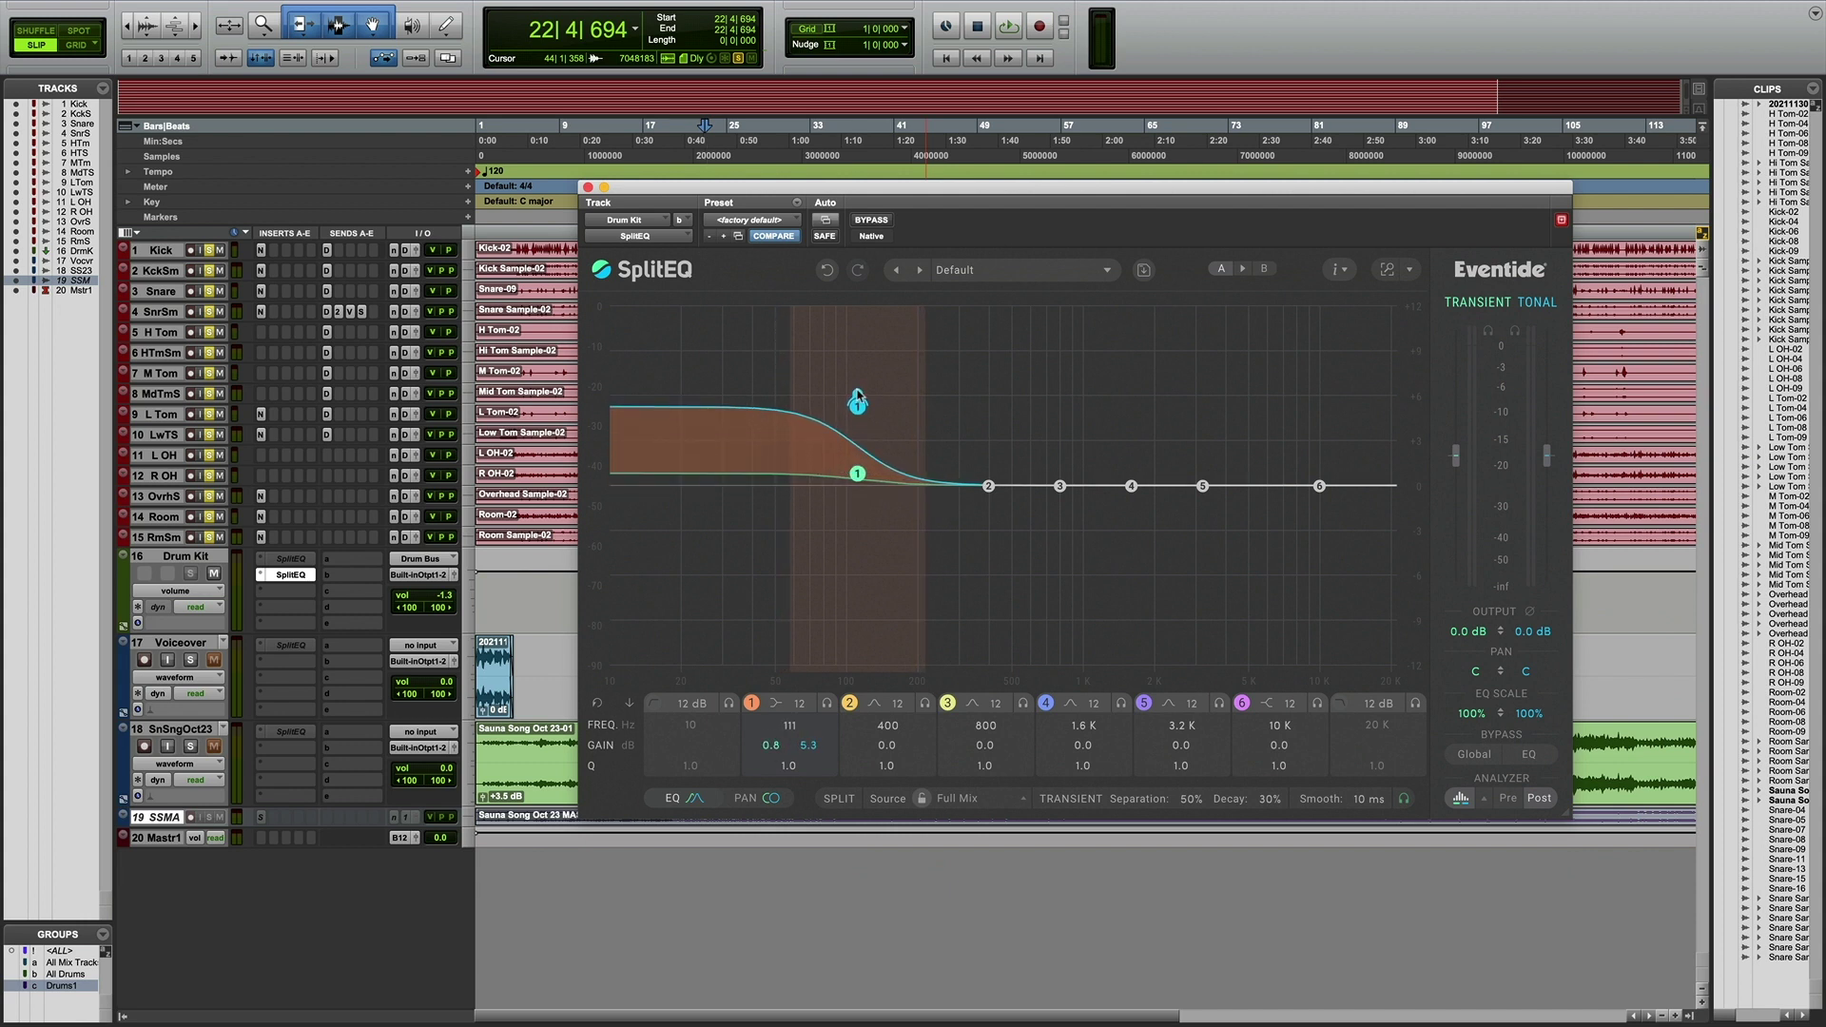
left_click_drag(856, 474, 864, 569)
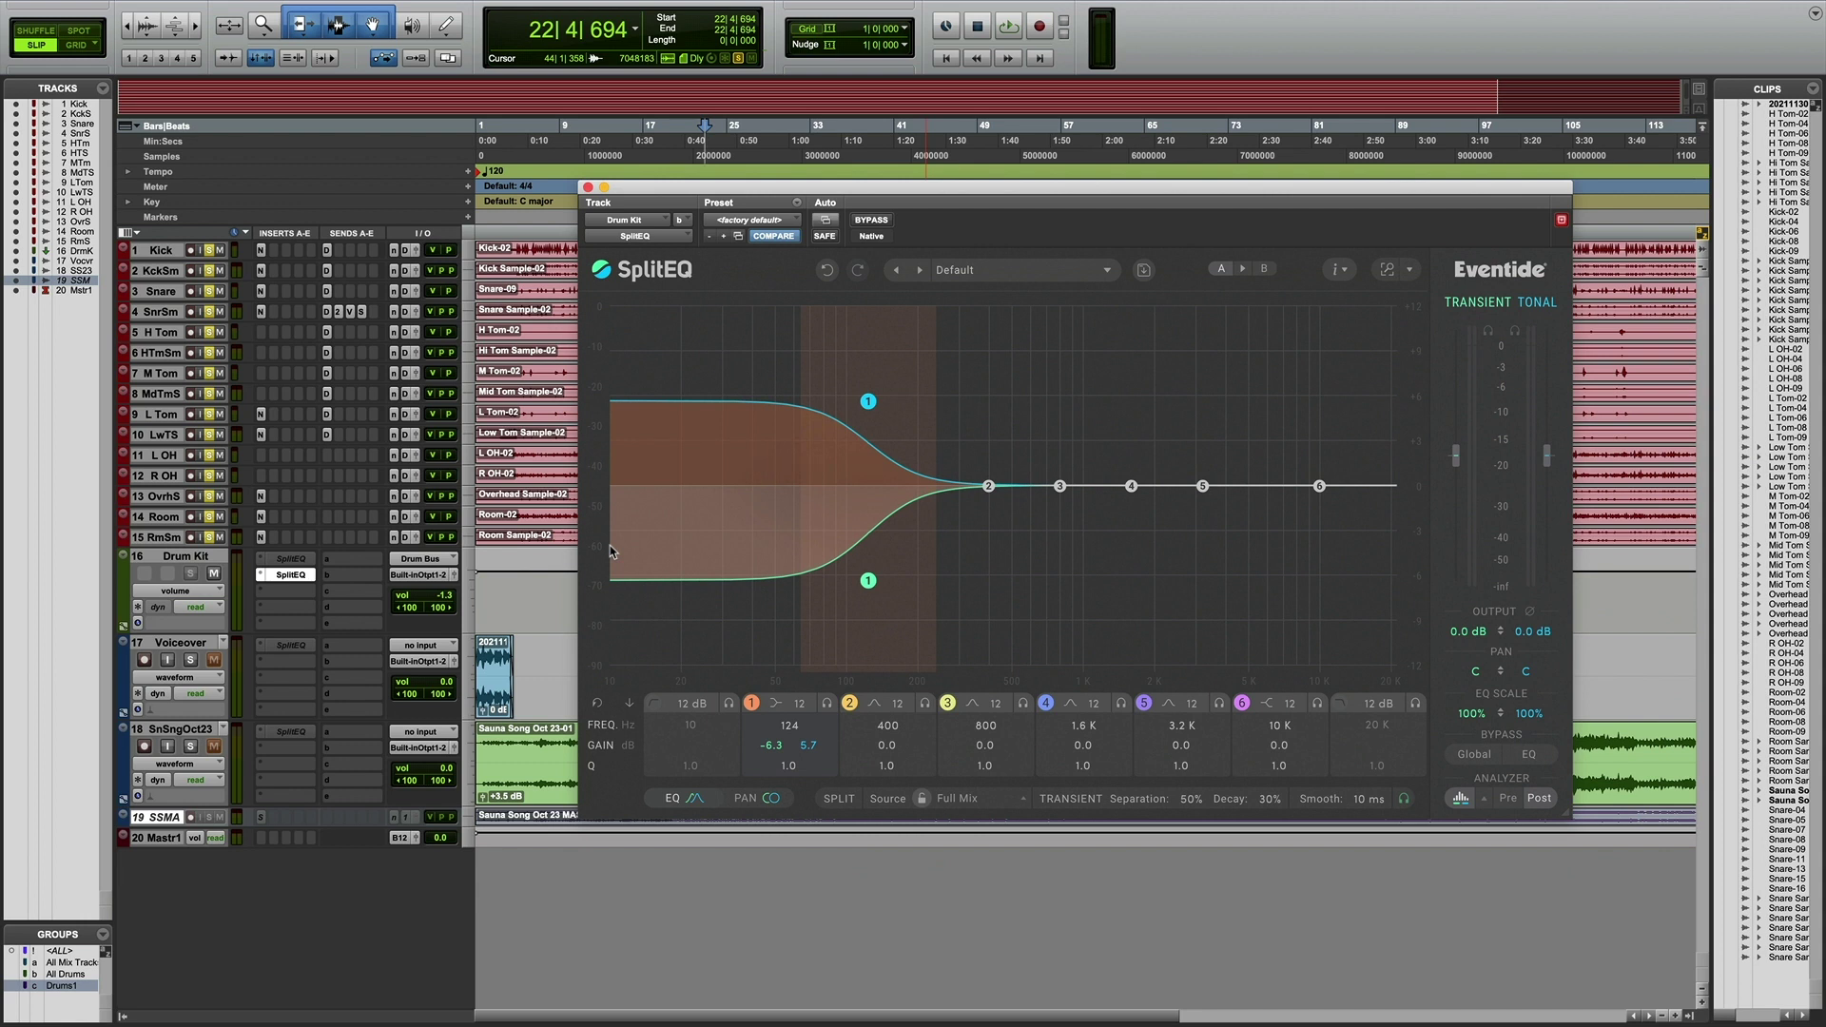
double_click(867, 581)
- Reset band 1, split it to -8.2 and +10.7 dB near 228 Hz, and A/B it
double_click(868, 404)
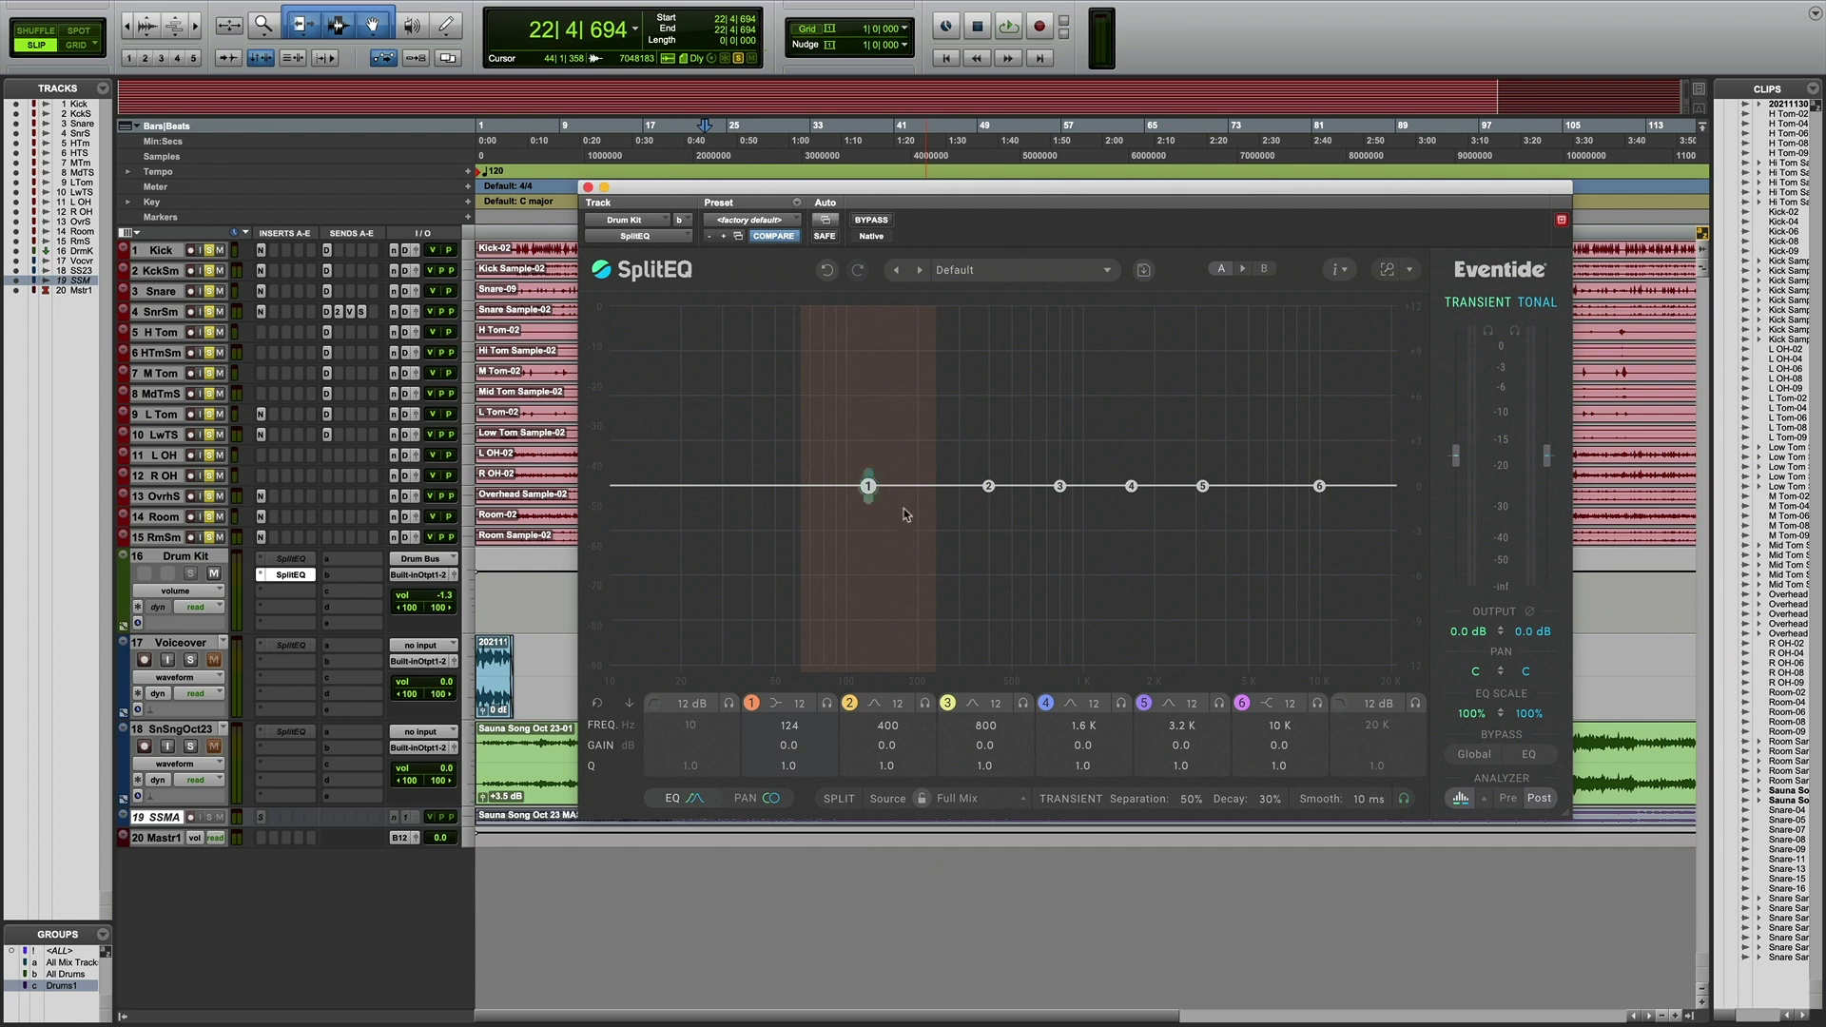
key("space")
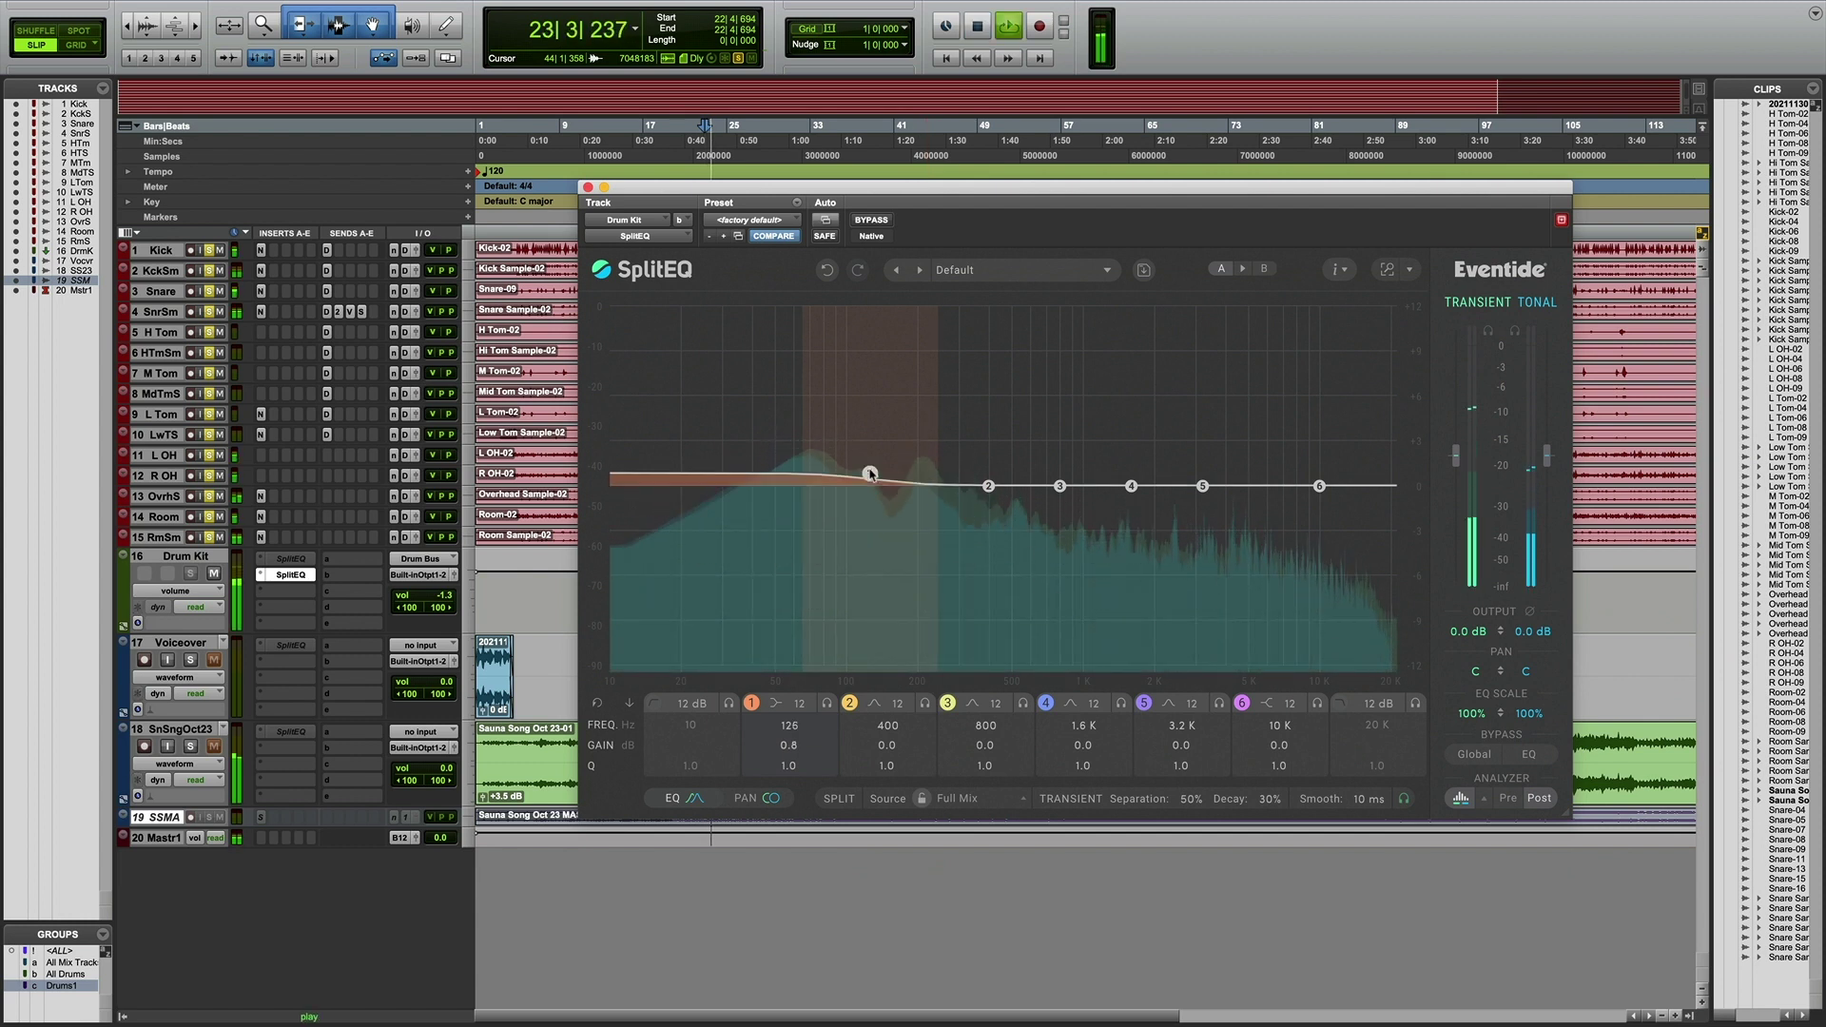
left_click_drag(884, 426, 892, 397)
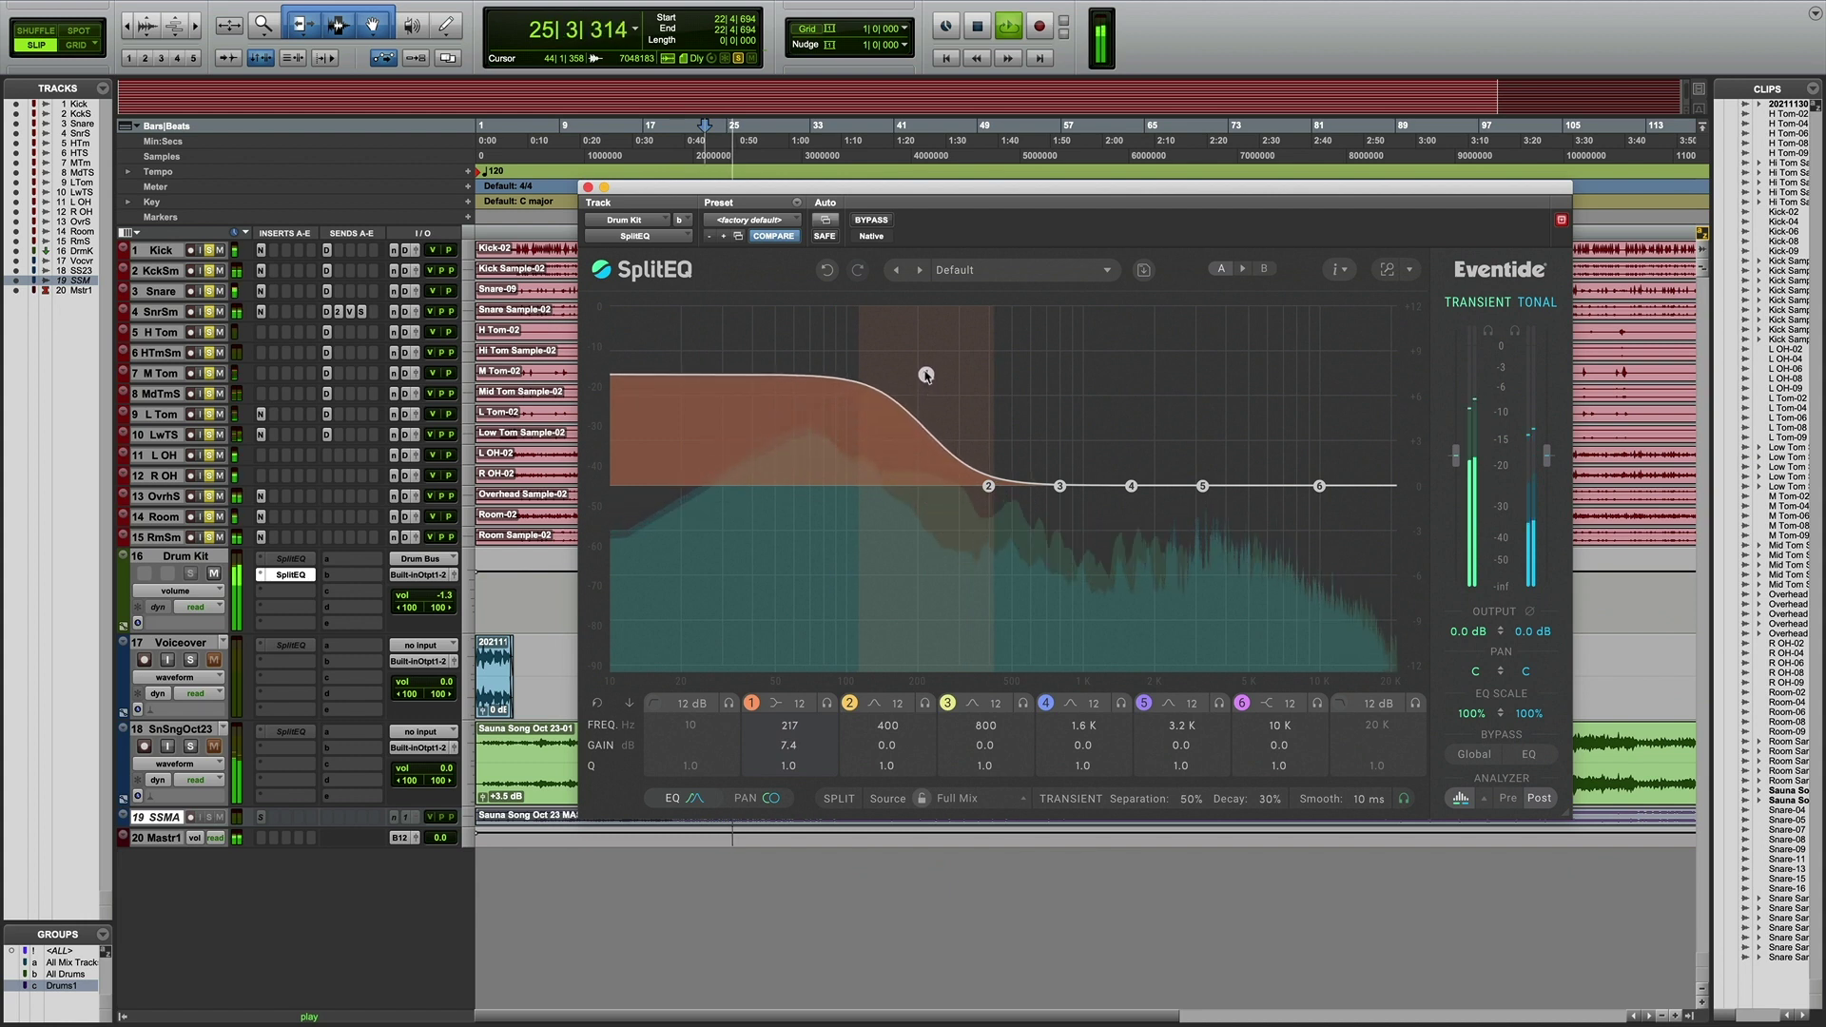
left_click_drag(924, 370, 930, 476)
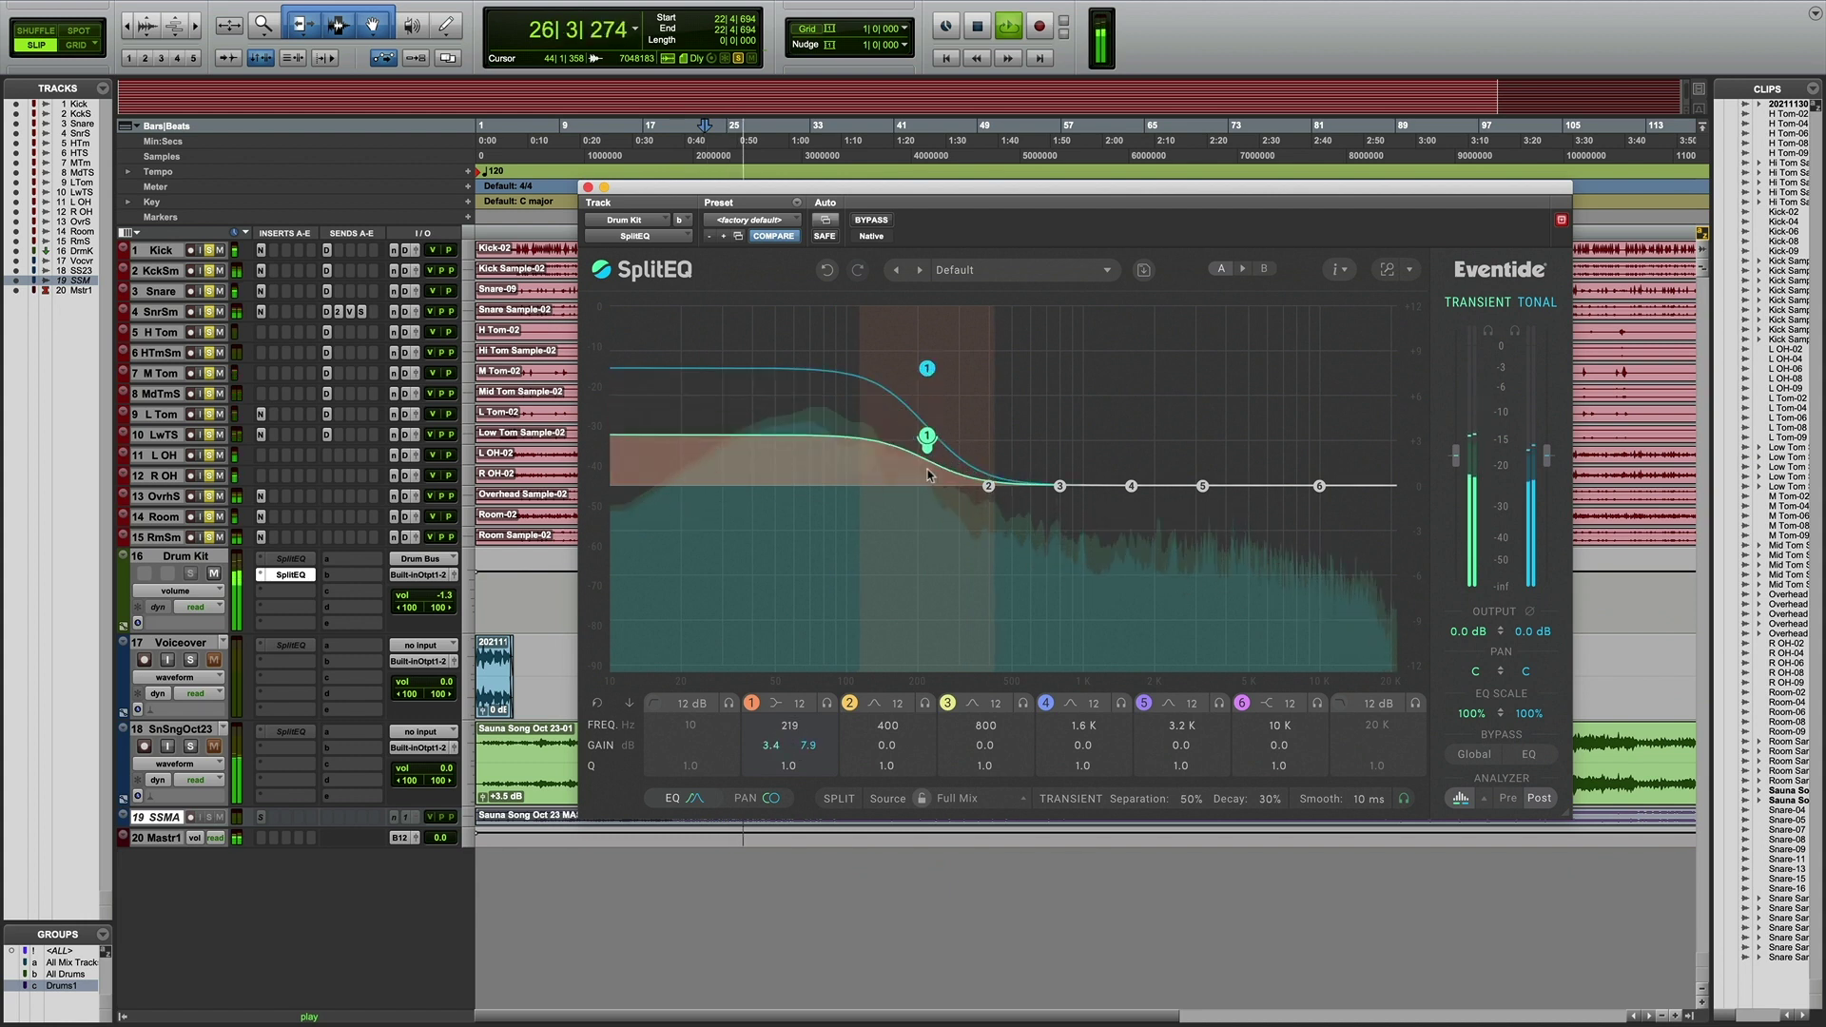
left_click_drag(935, 368, 929, 354)
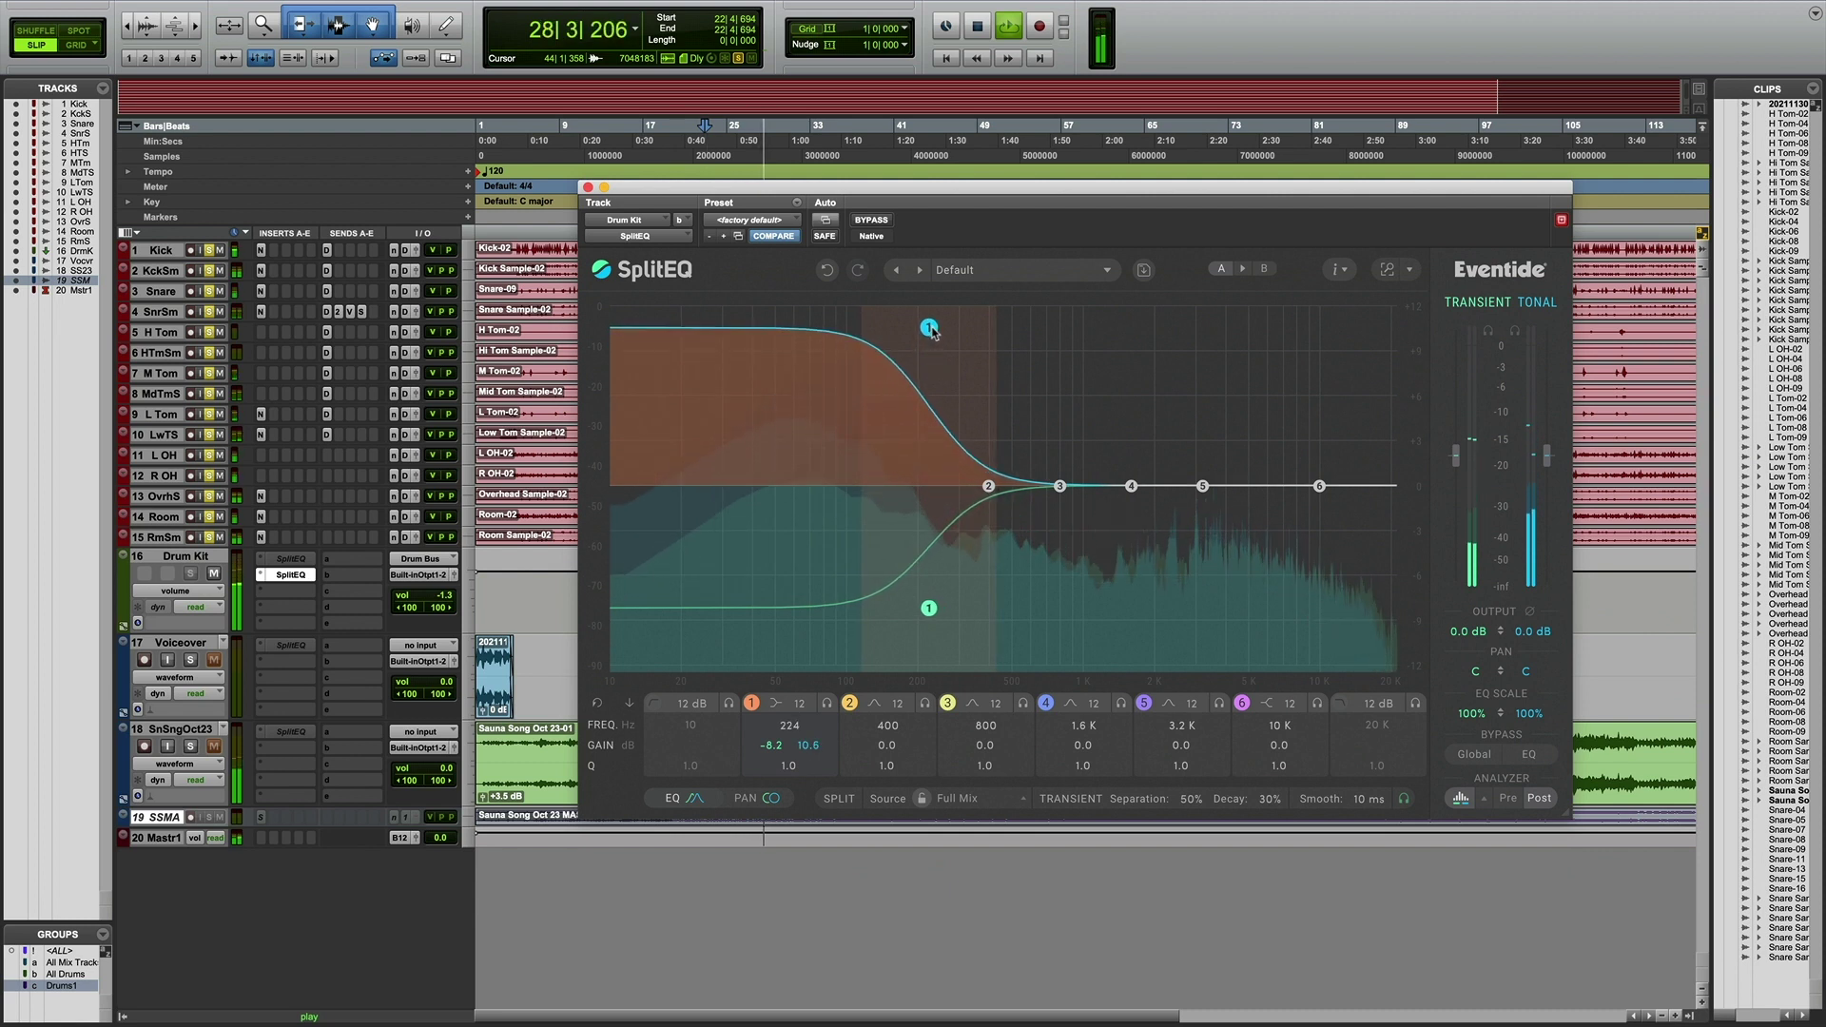
left_click(752, 703)
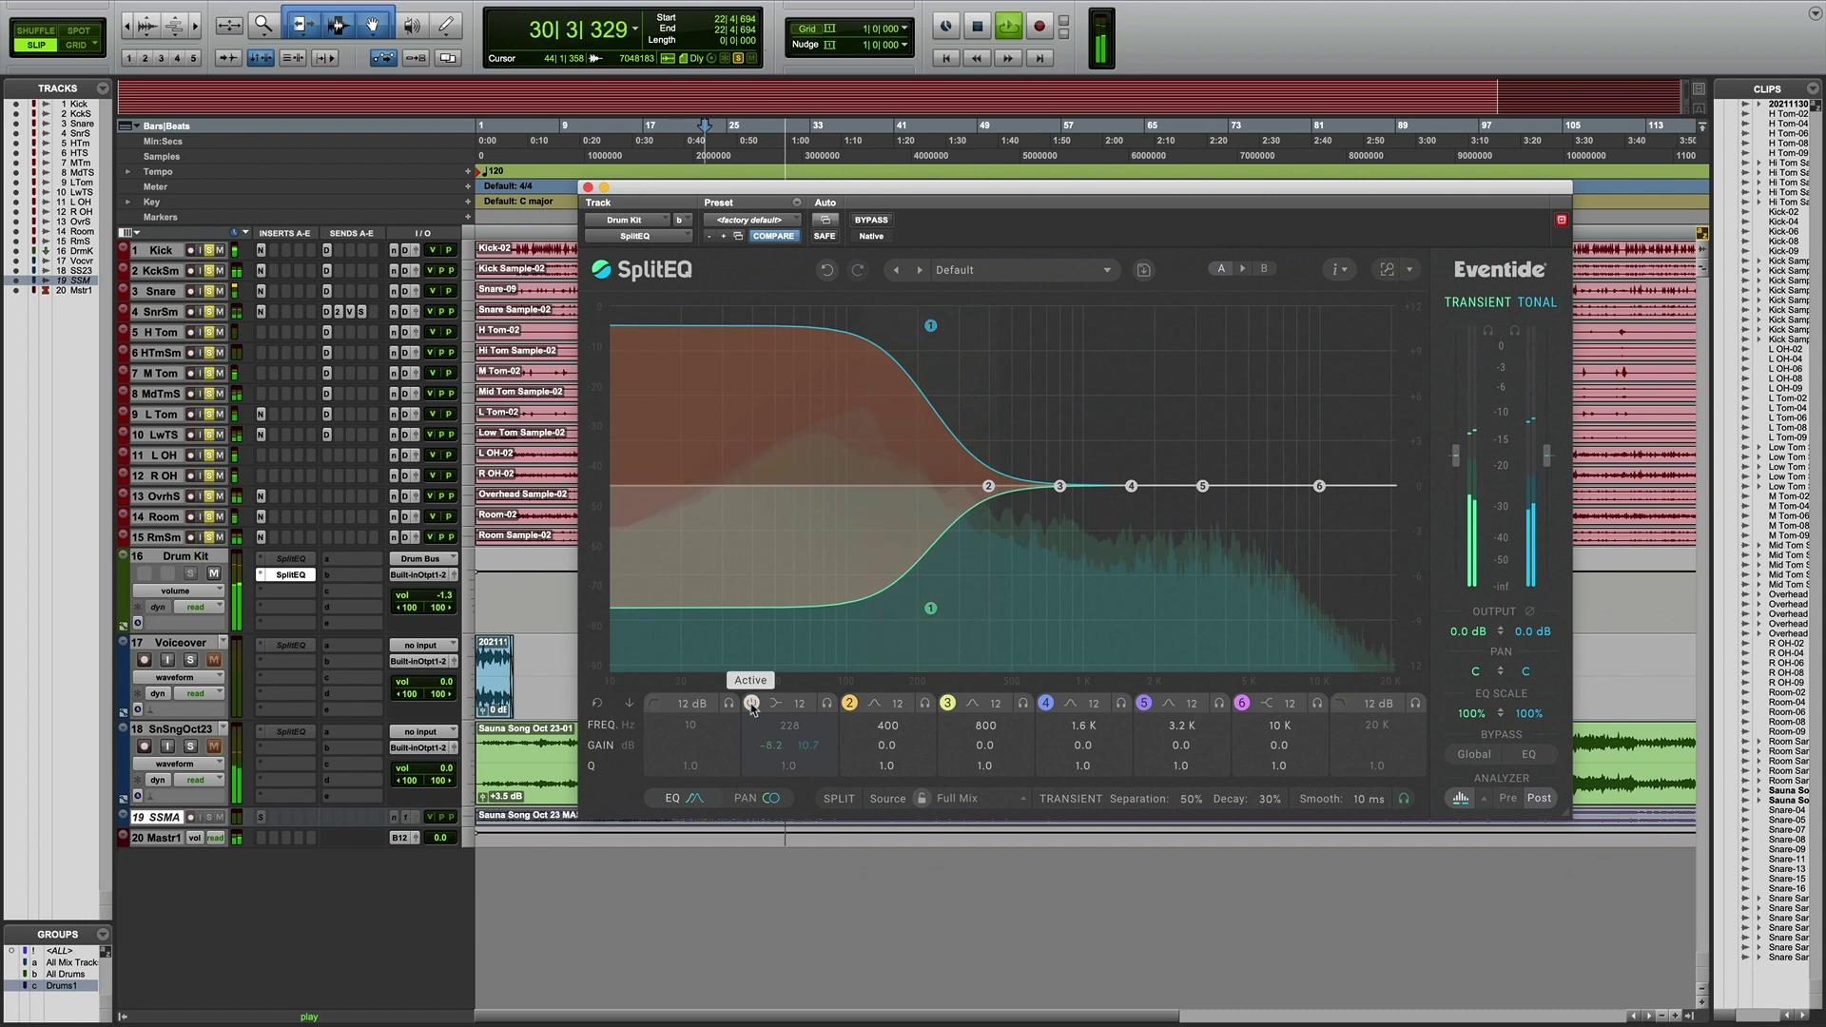
left_click(751, 704)
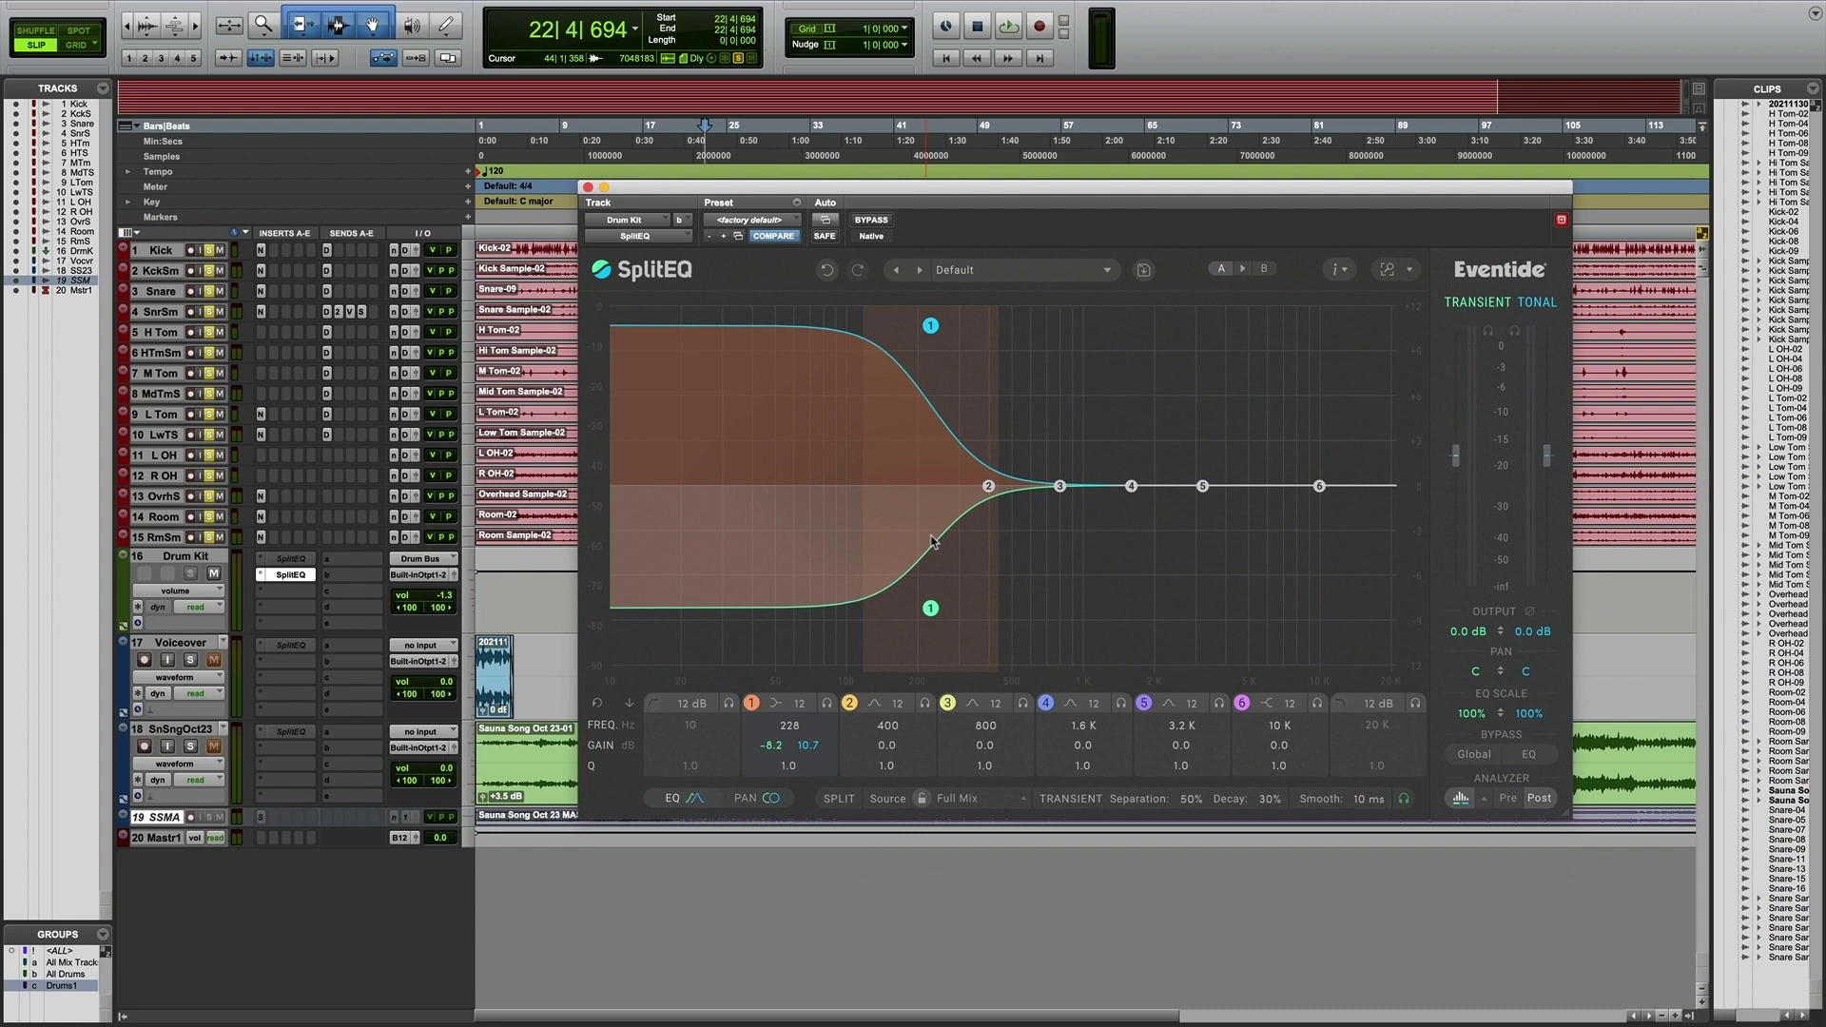
- During playback, swap band 1 near 243 Hz to +10.9 dB and -10 dB, then A/B it
key("space")
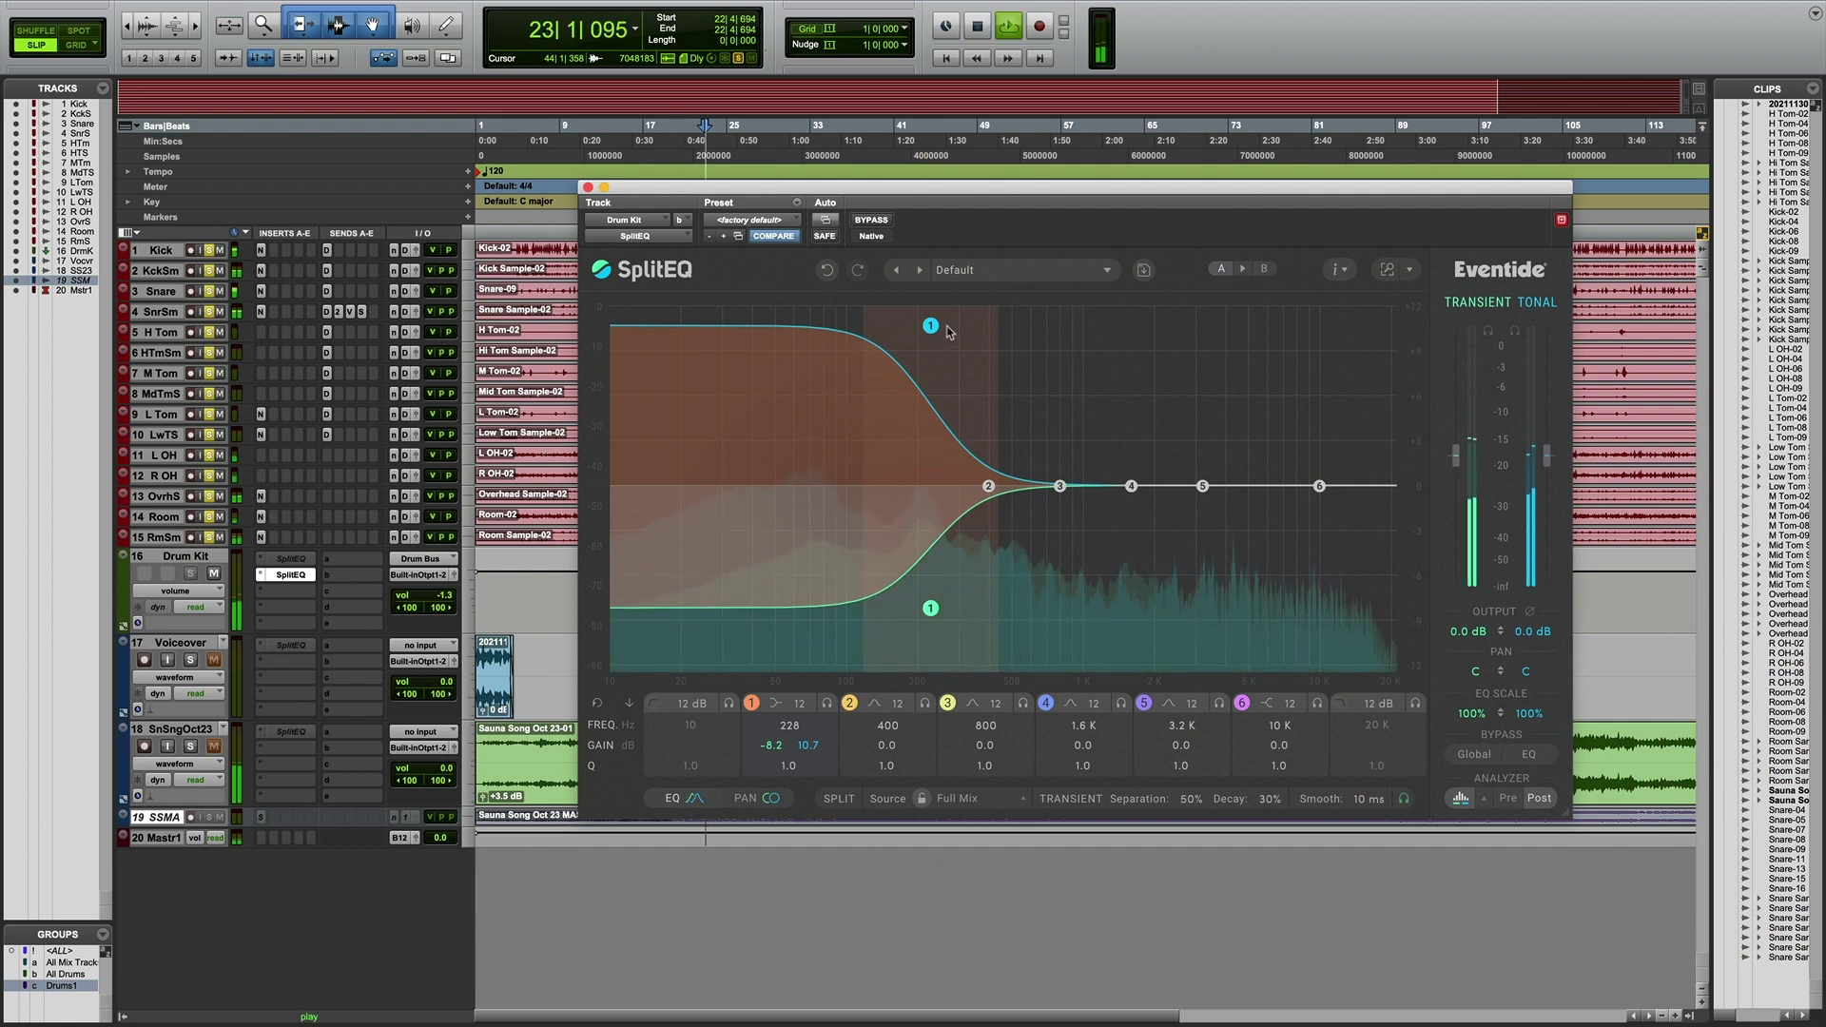
left_click_drag(931, 325, 930, 399)
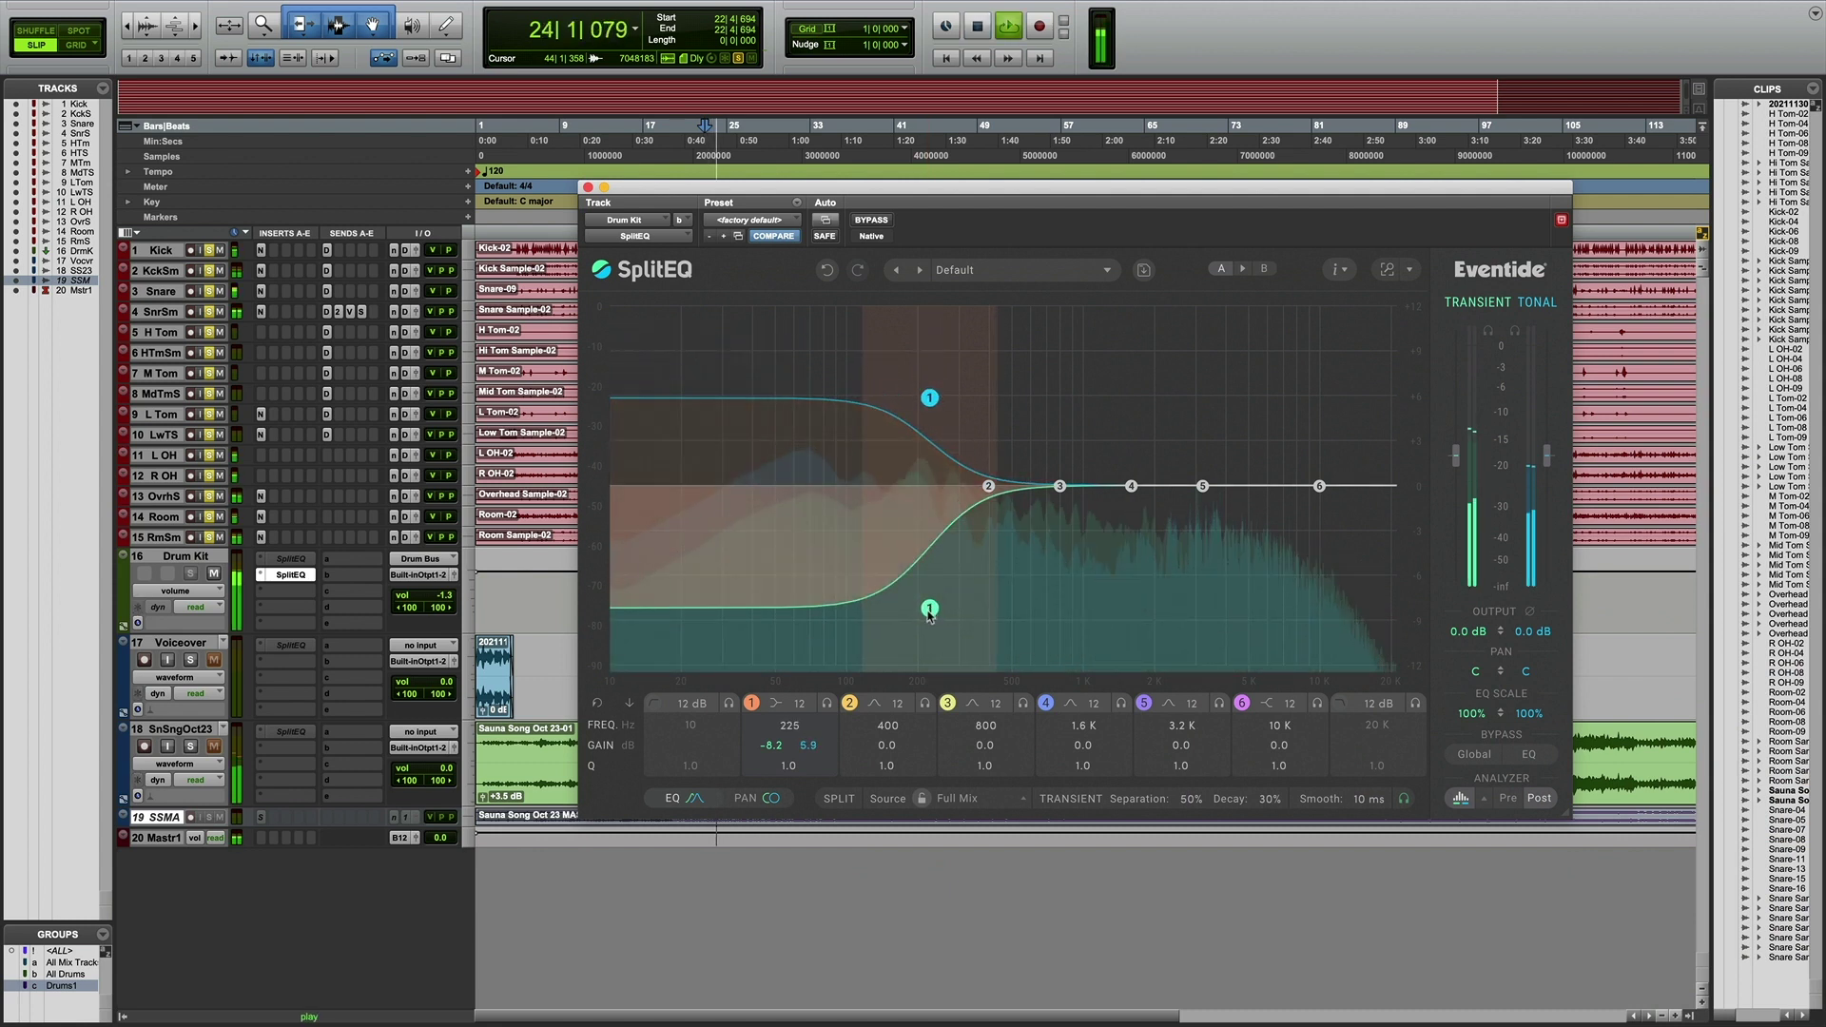
left_click_drag(929, 608, 939, 332)
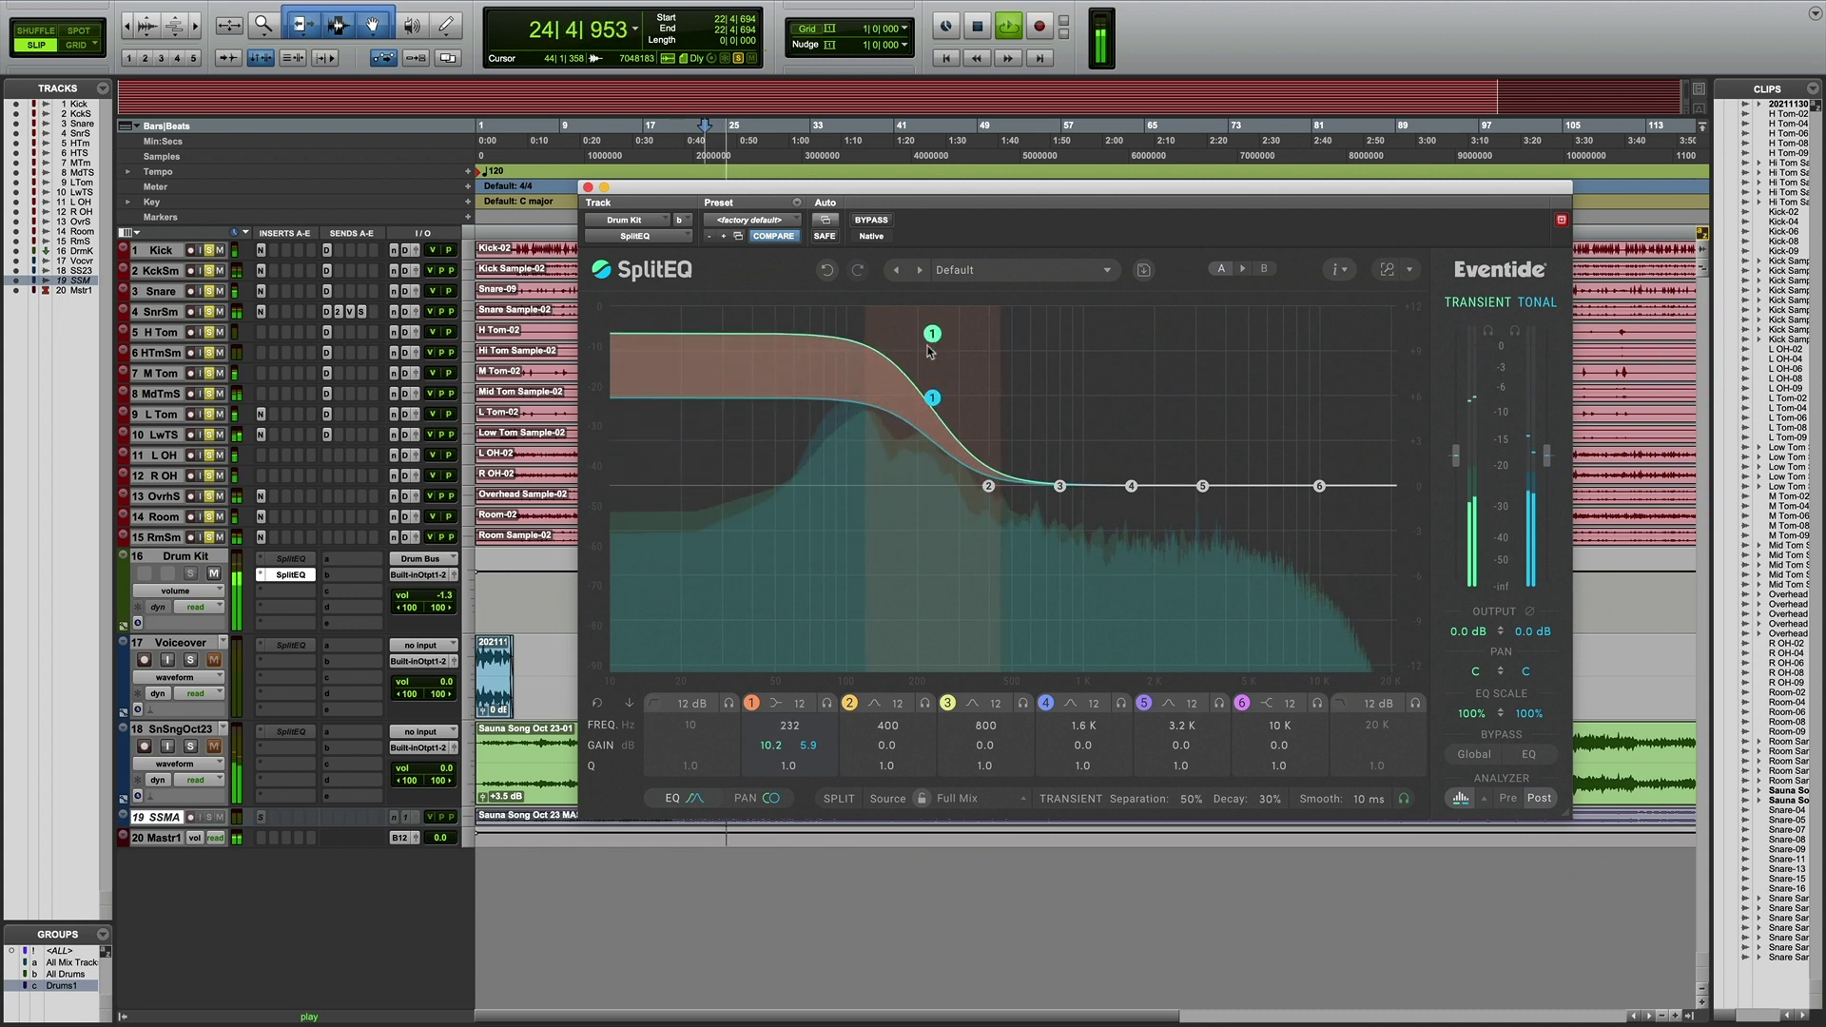
left_click_drag(934, 398, 939, 619)
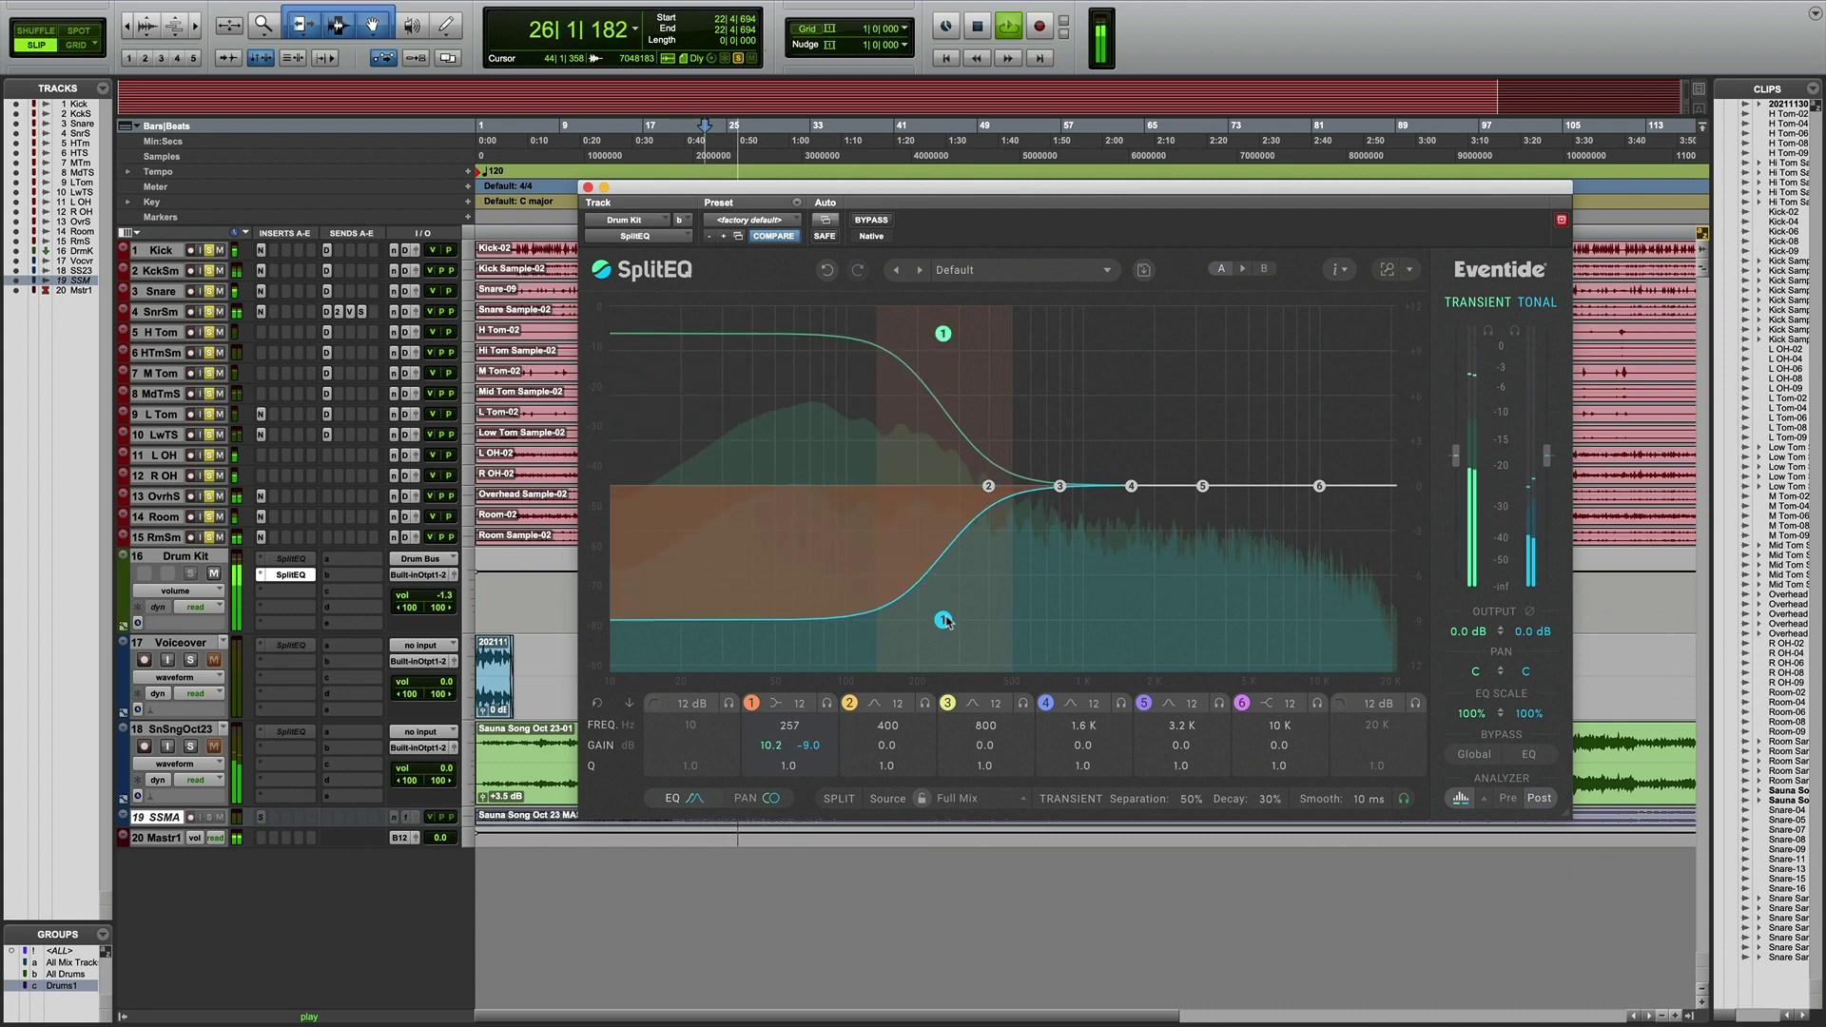
left_click_drag(941, 333, 942, 327)
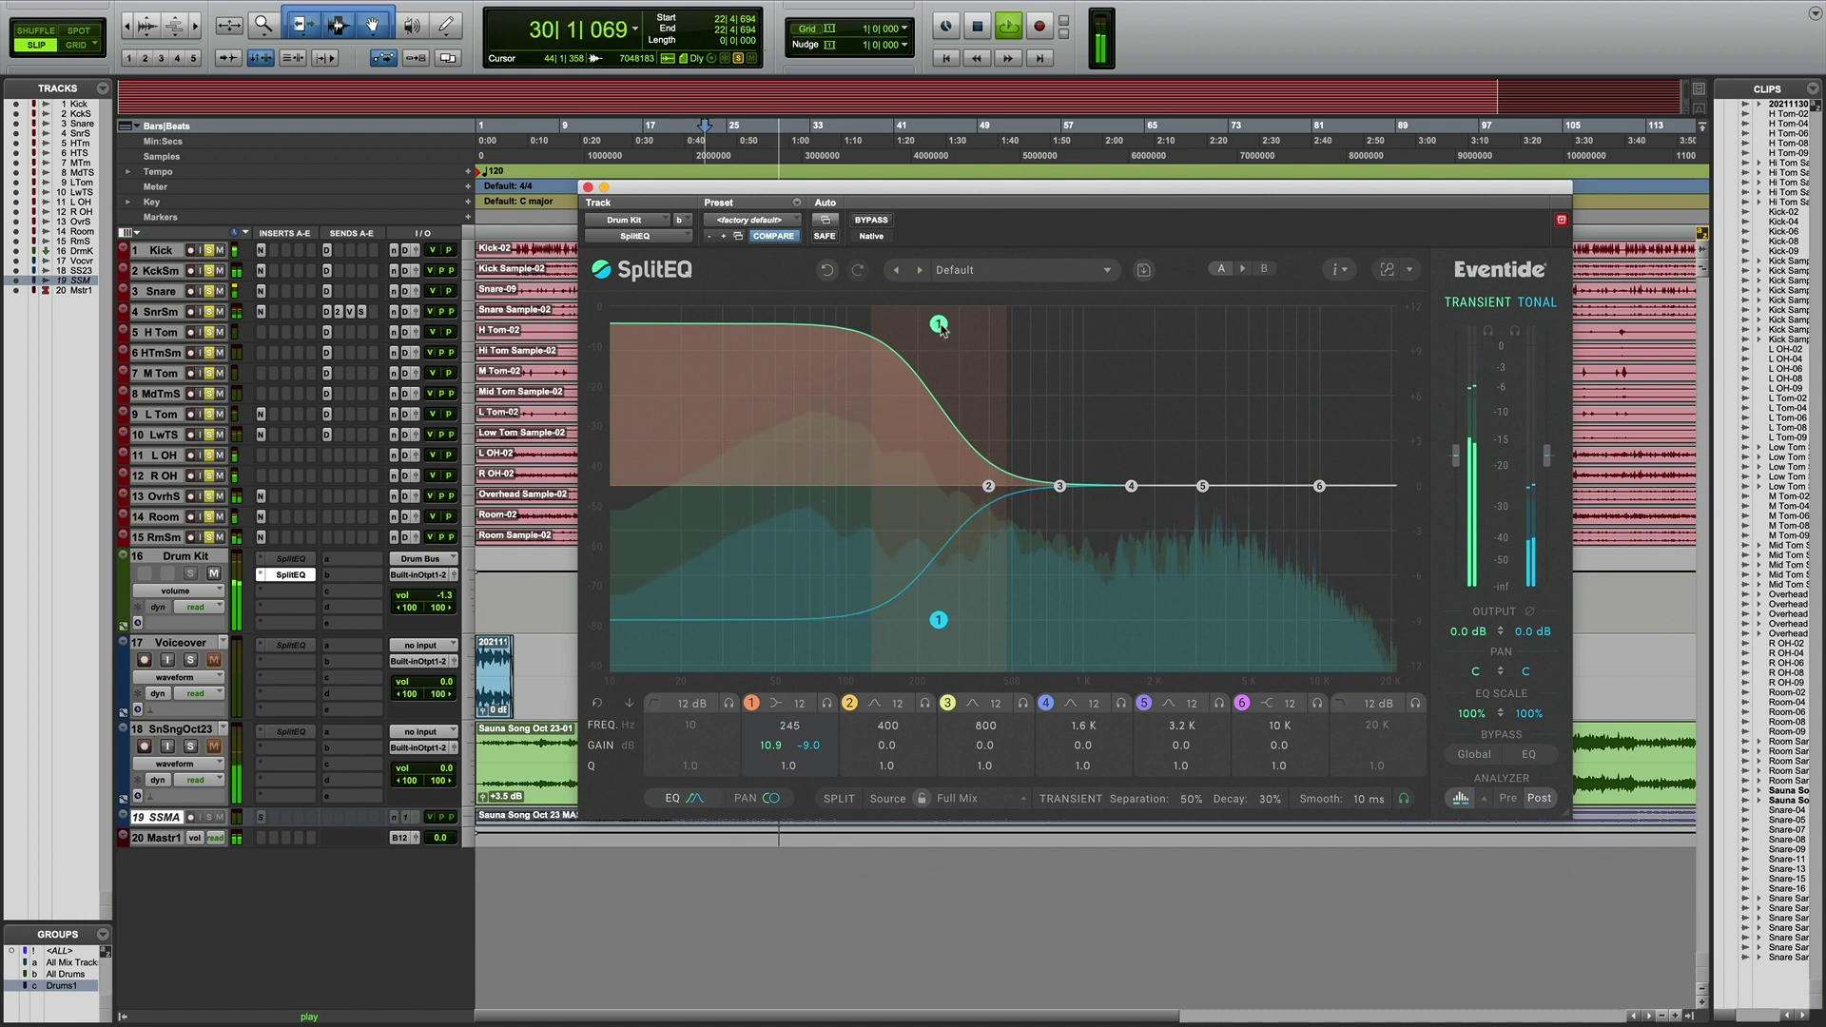
left_click(752, 705)
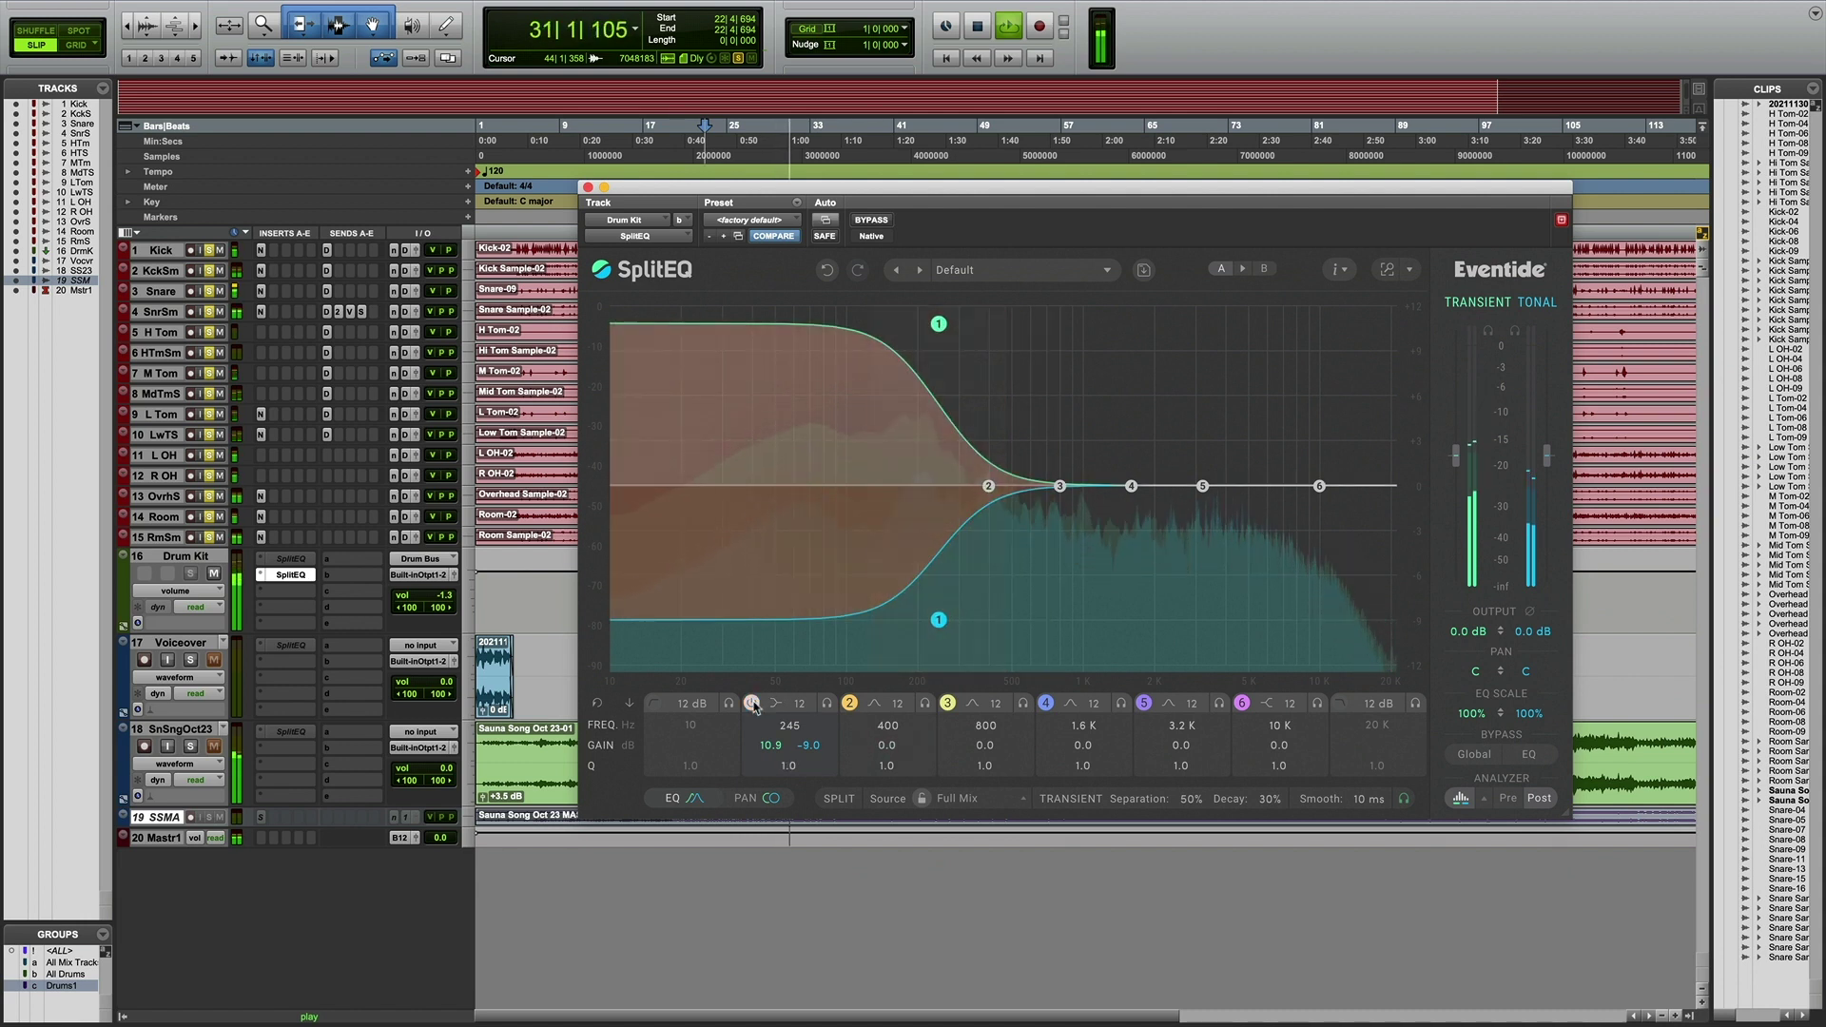
left_click(751, 705)
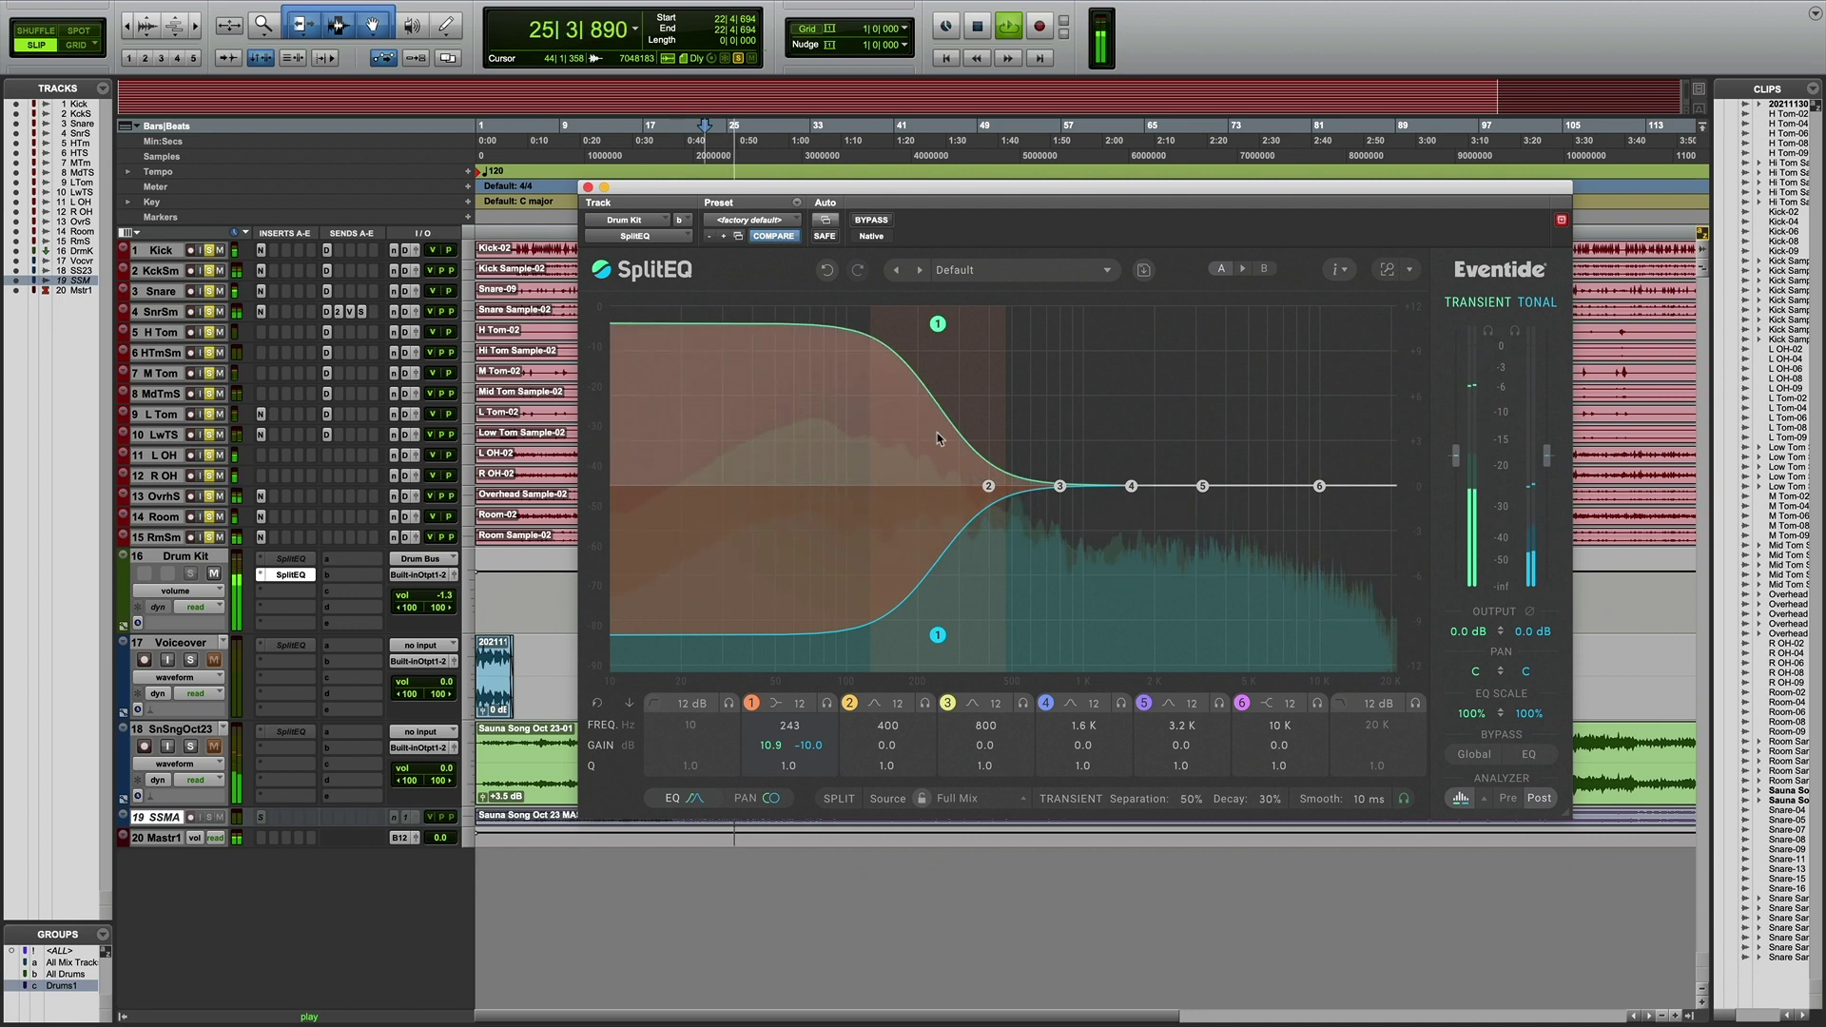
- Soften band 1 to a 336 Hz shelf, one half +4.8 dB and the other 0 dB
key("space")
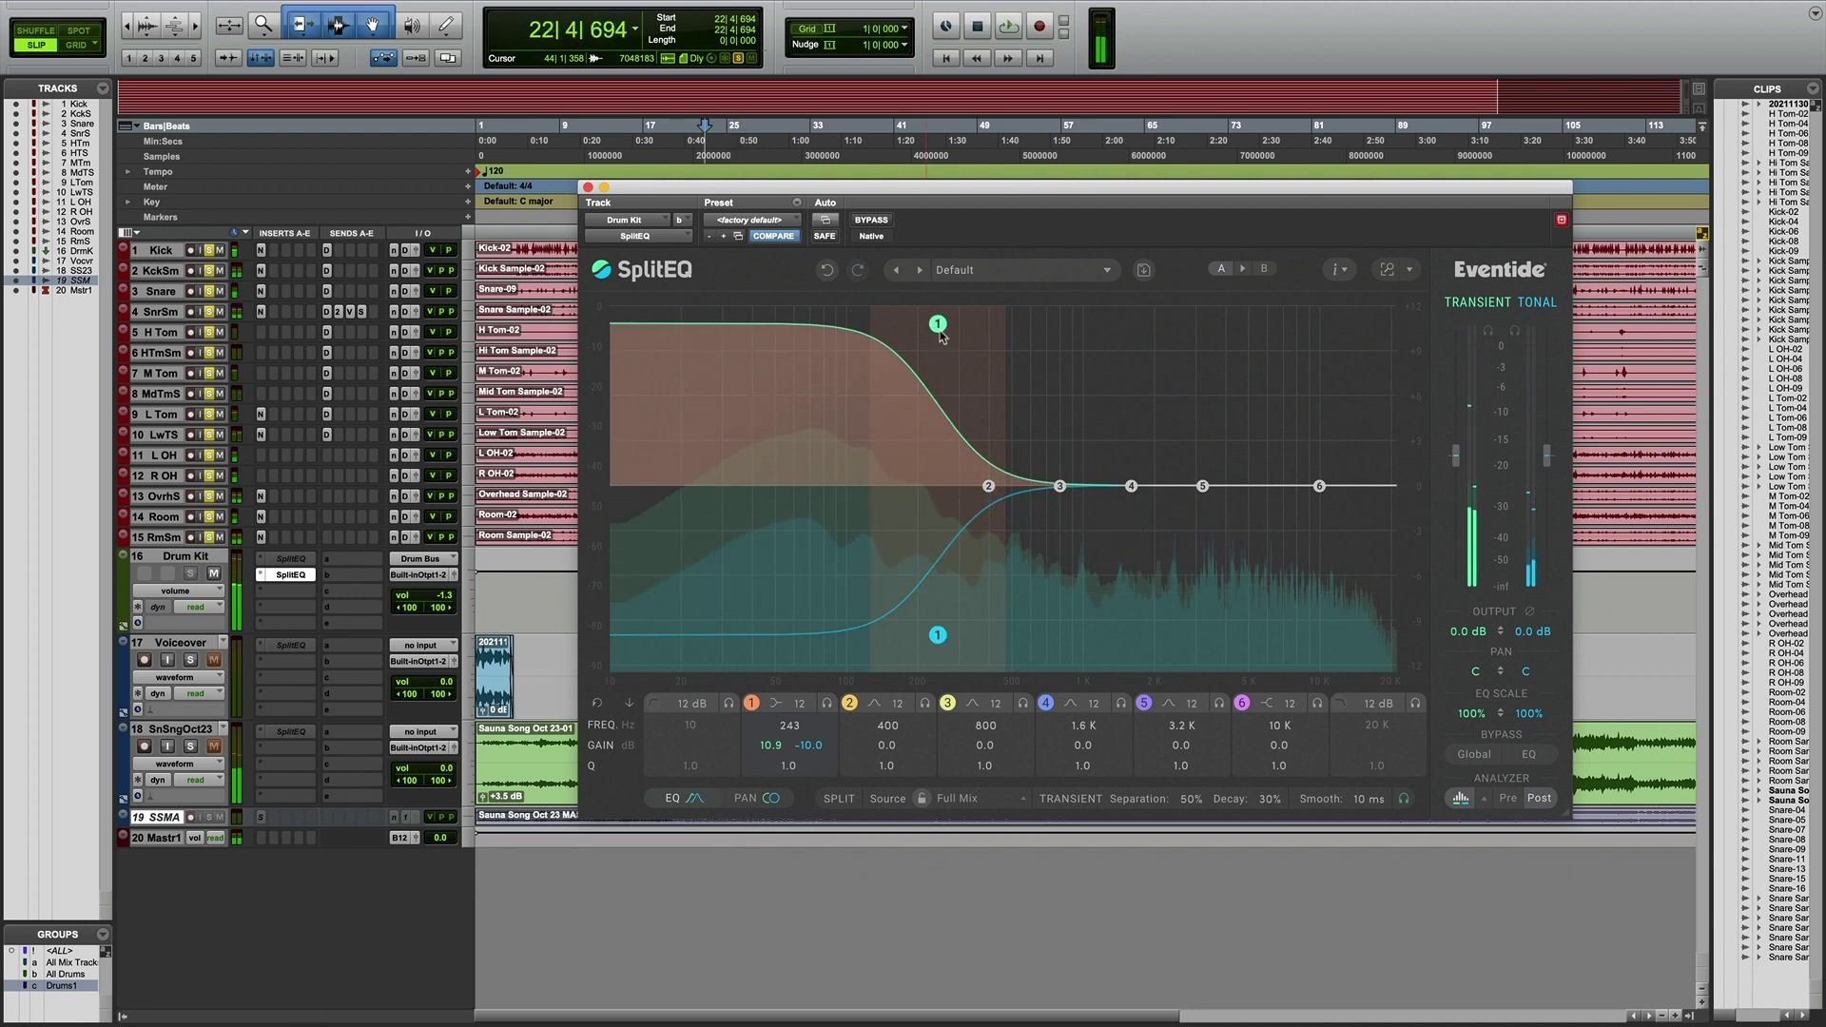
mouse_move(937, 327)
left_mouse_down()
mouse_move(960, 631)
mouse_move(943, 339)
left_mouse_up()
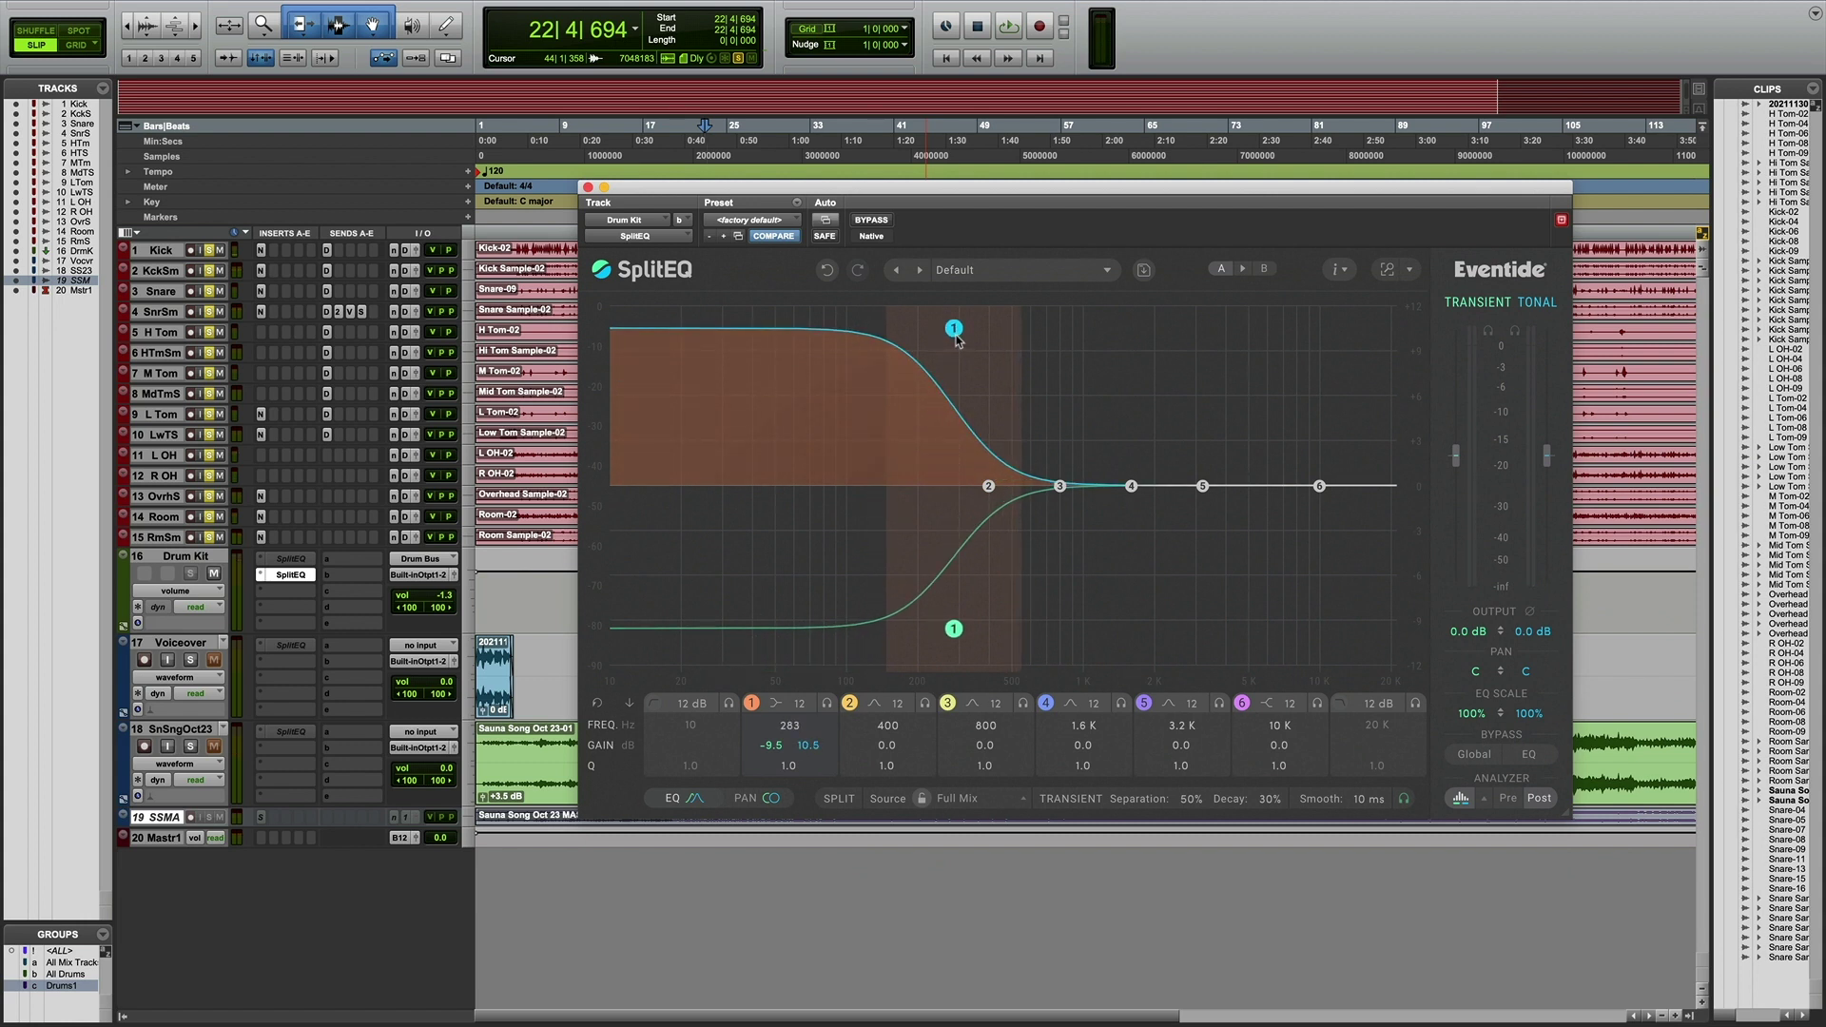
key("space")
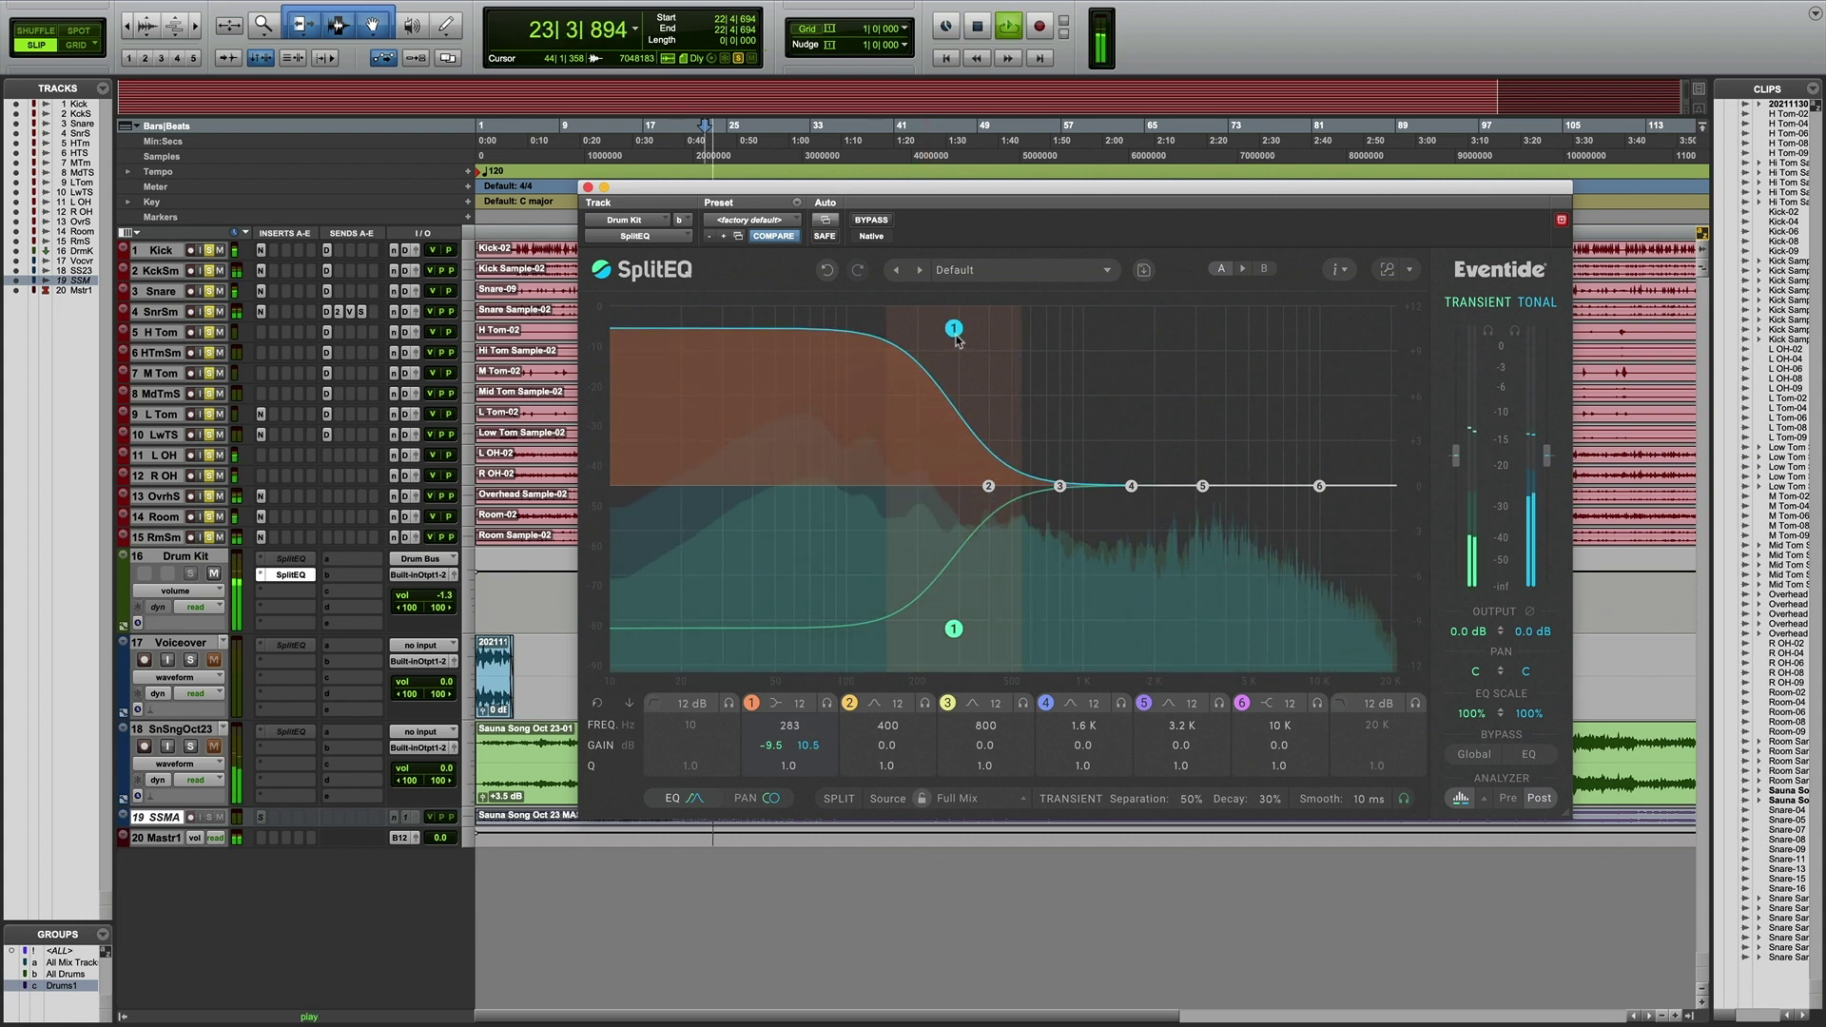
left_click_drag(958, 335, 949, 330)
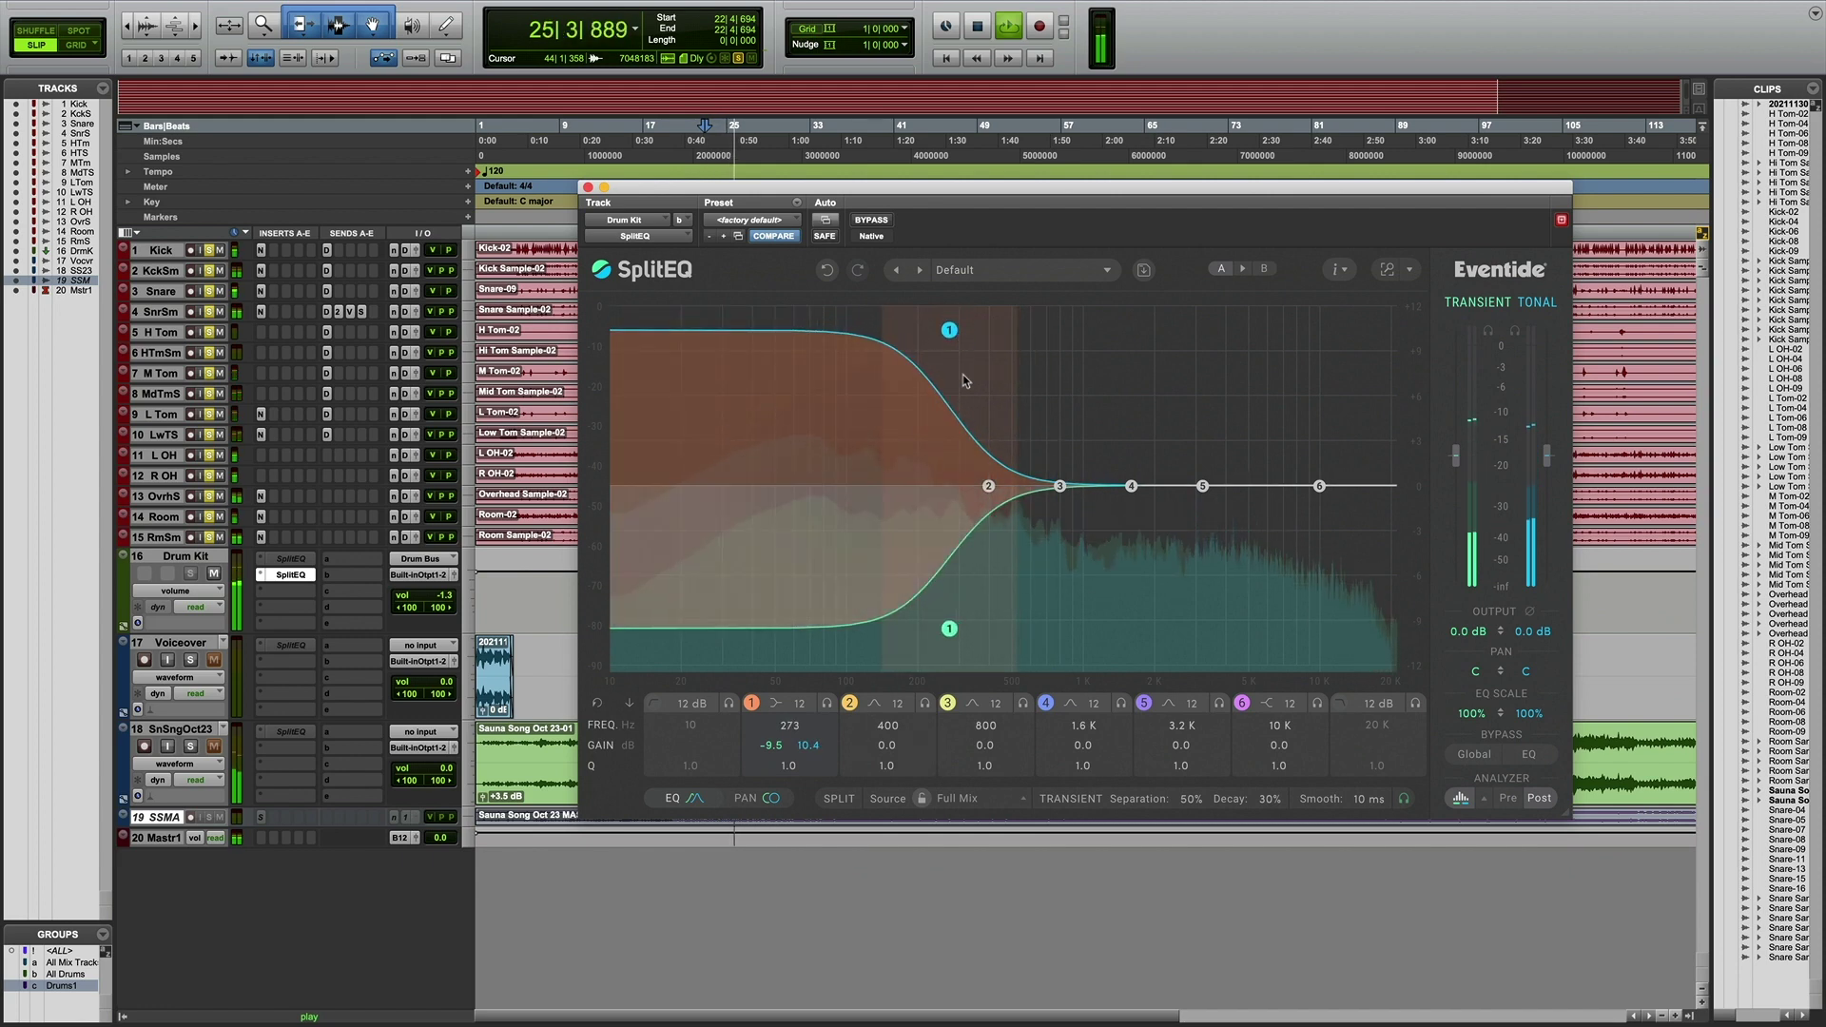
mouse_move(949, 628)
left_mouse_down()
mouse_move(955, 388)
mouse_move(950, 629)
left_mouse_up()
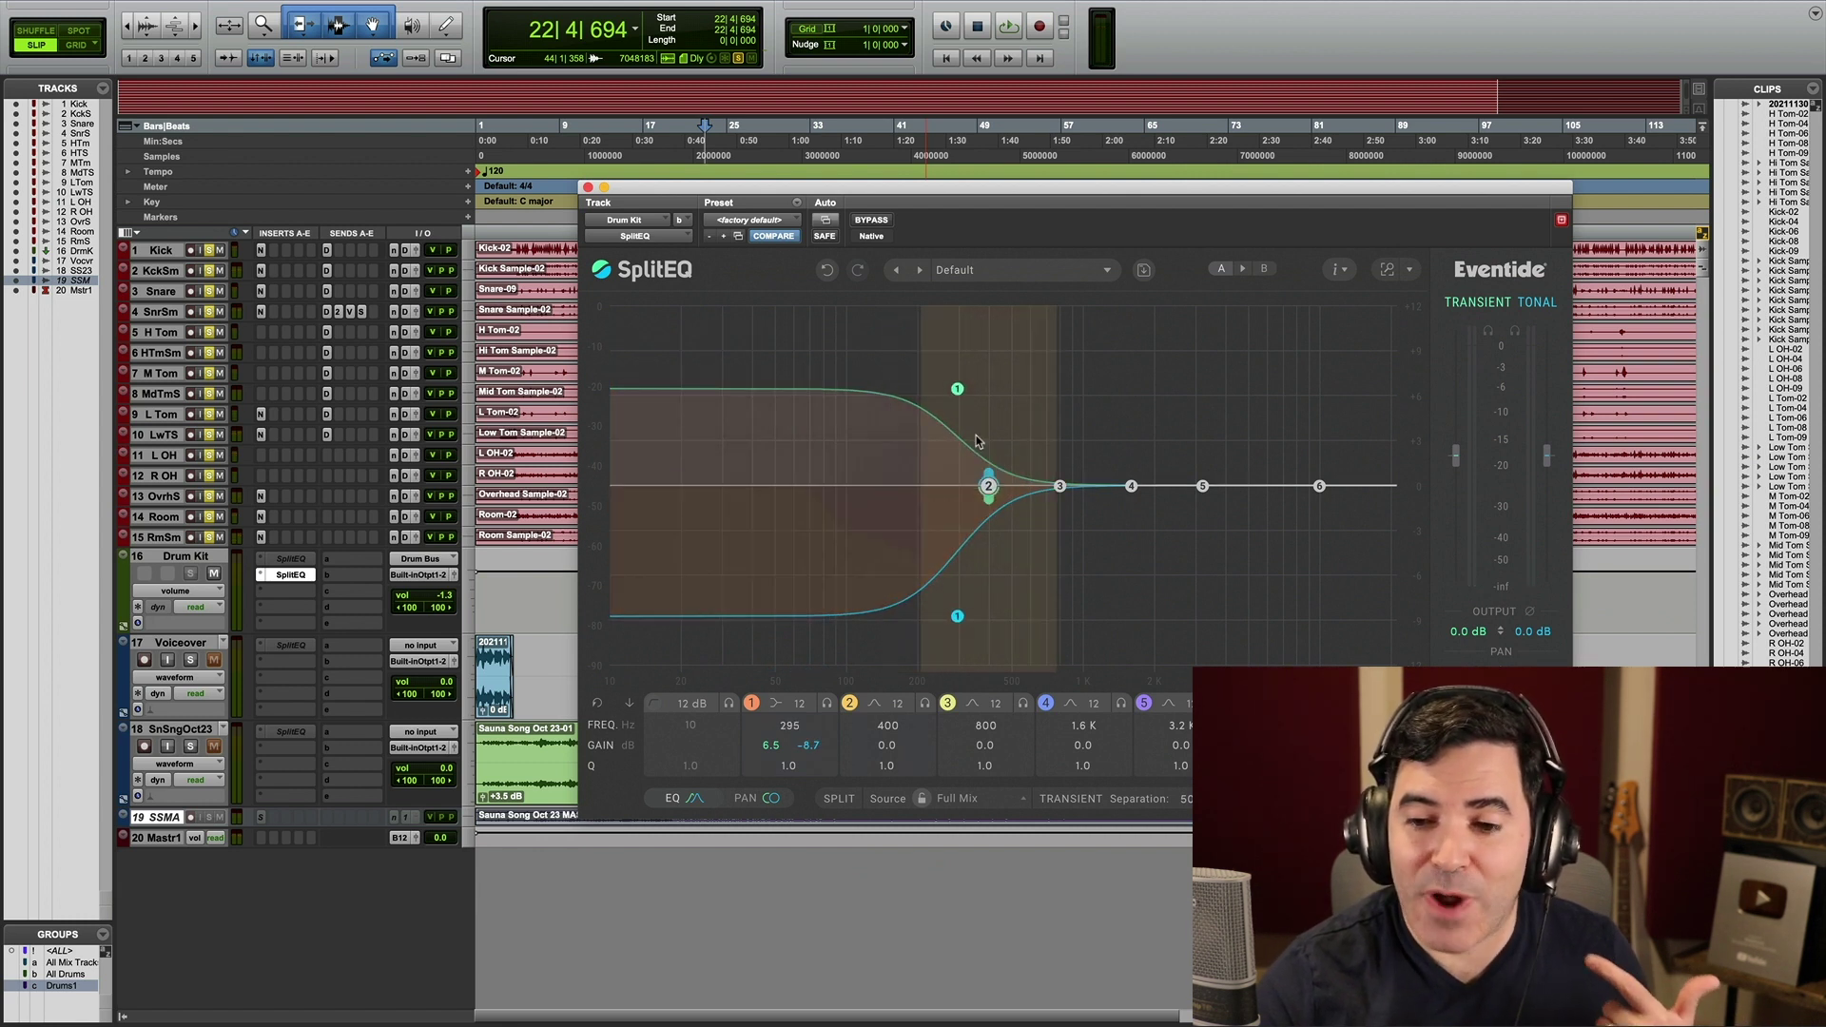
left_click_drag(958, 388, 958, 375)
left_click_drag(958, 616, 967, 502)
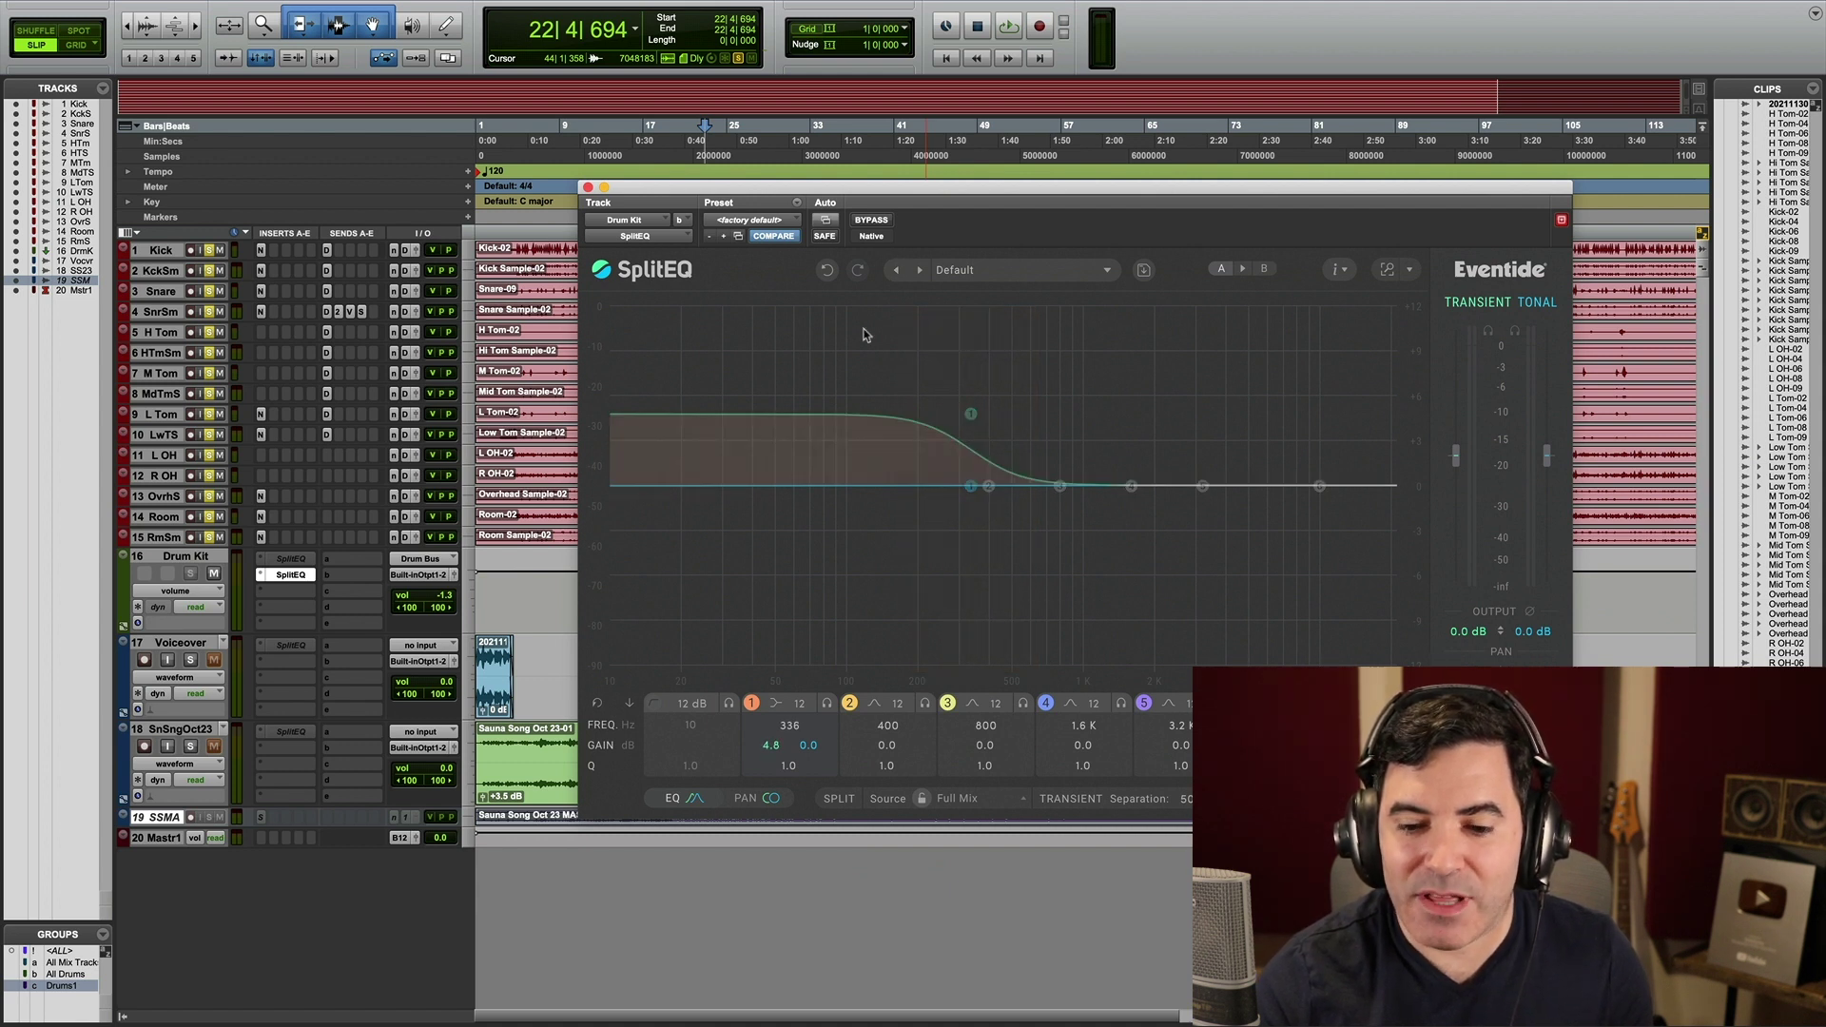
key("space")
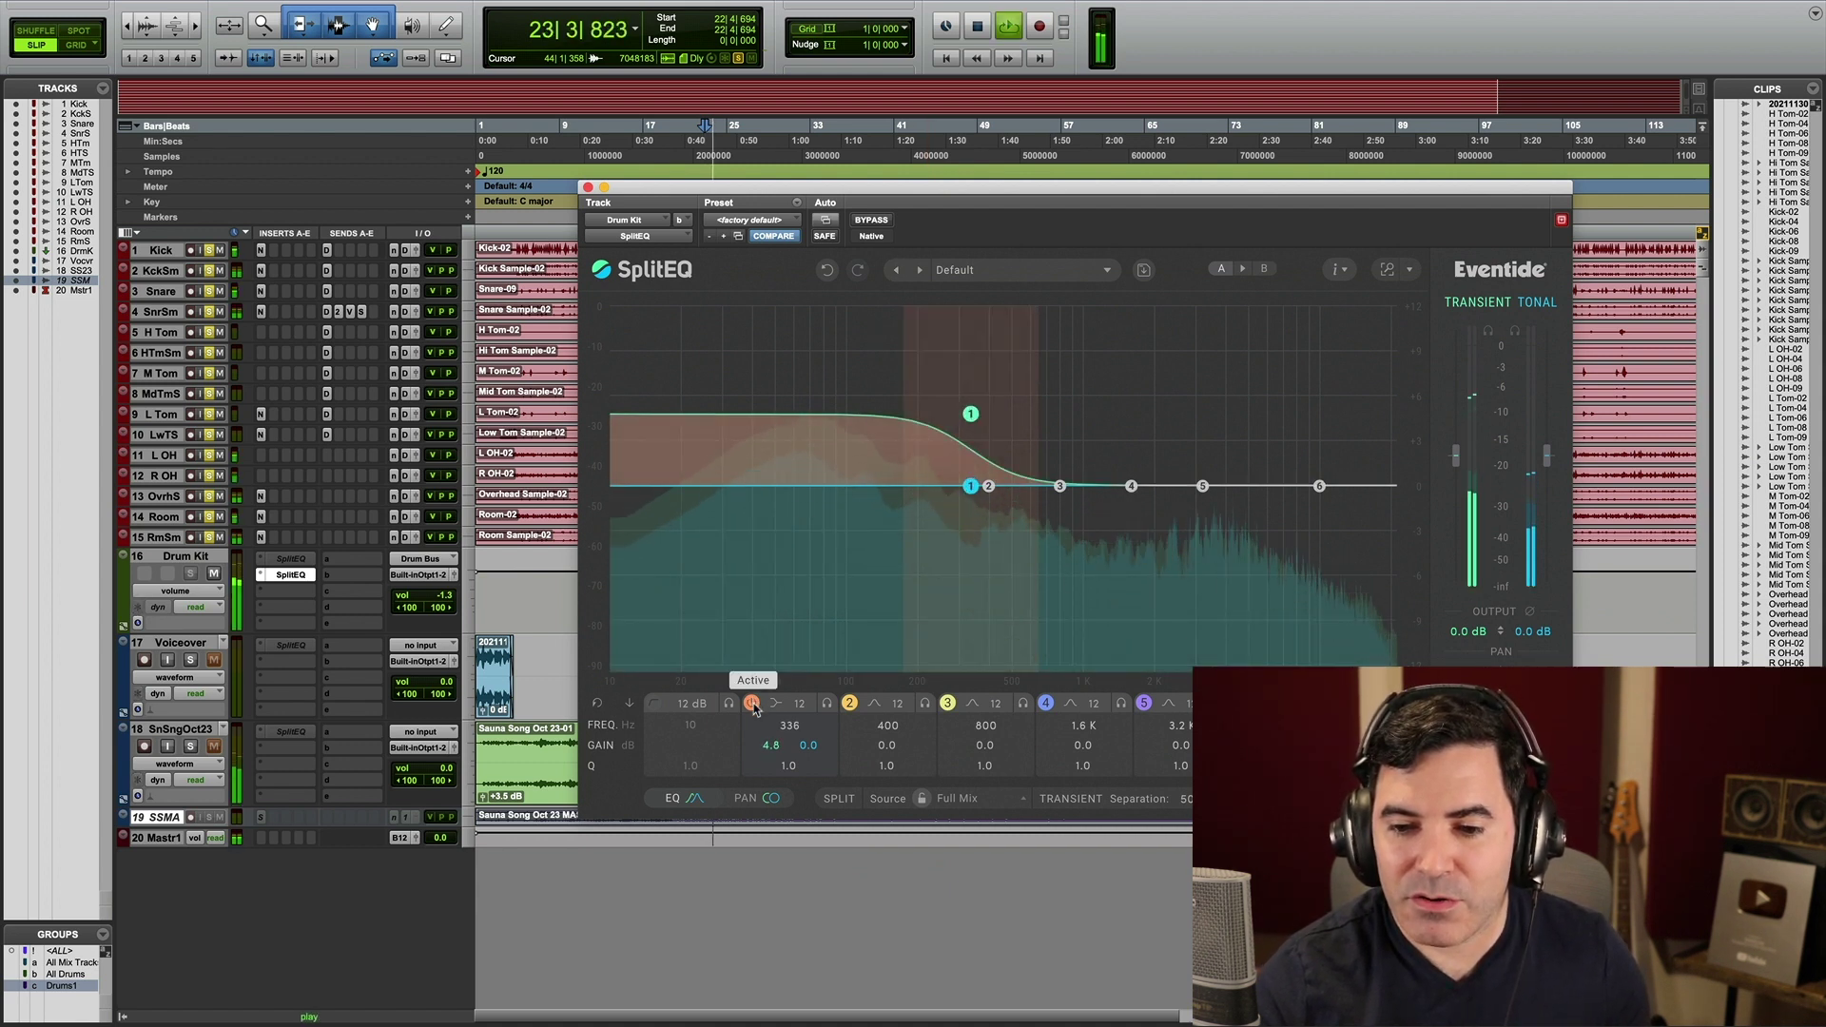
- Bypass and re-enable band 1 twice to compare the drum bus with and without the low boost
left_click(751, 704)
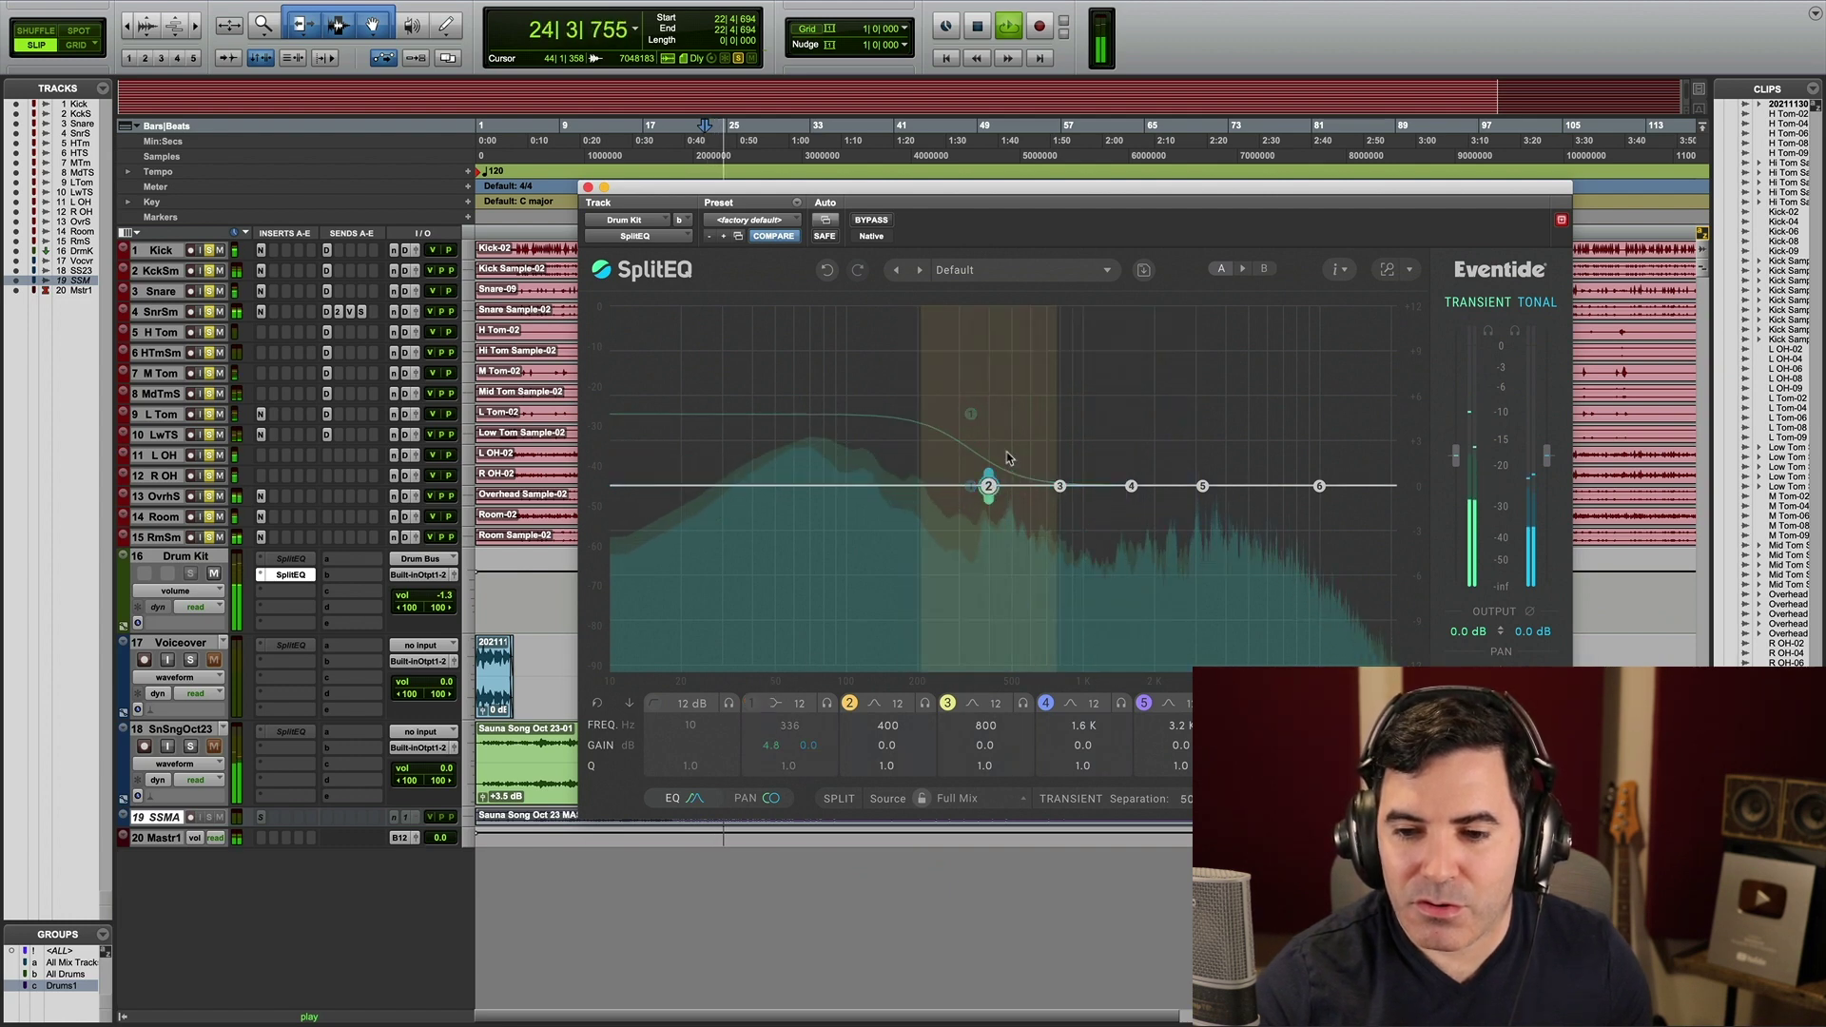
left_click(752, 703)
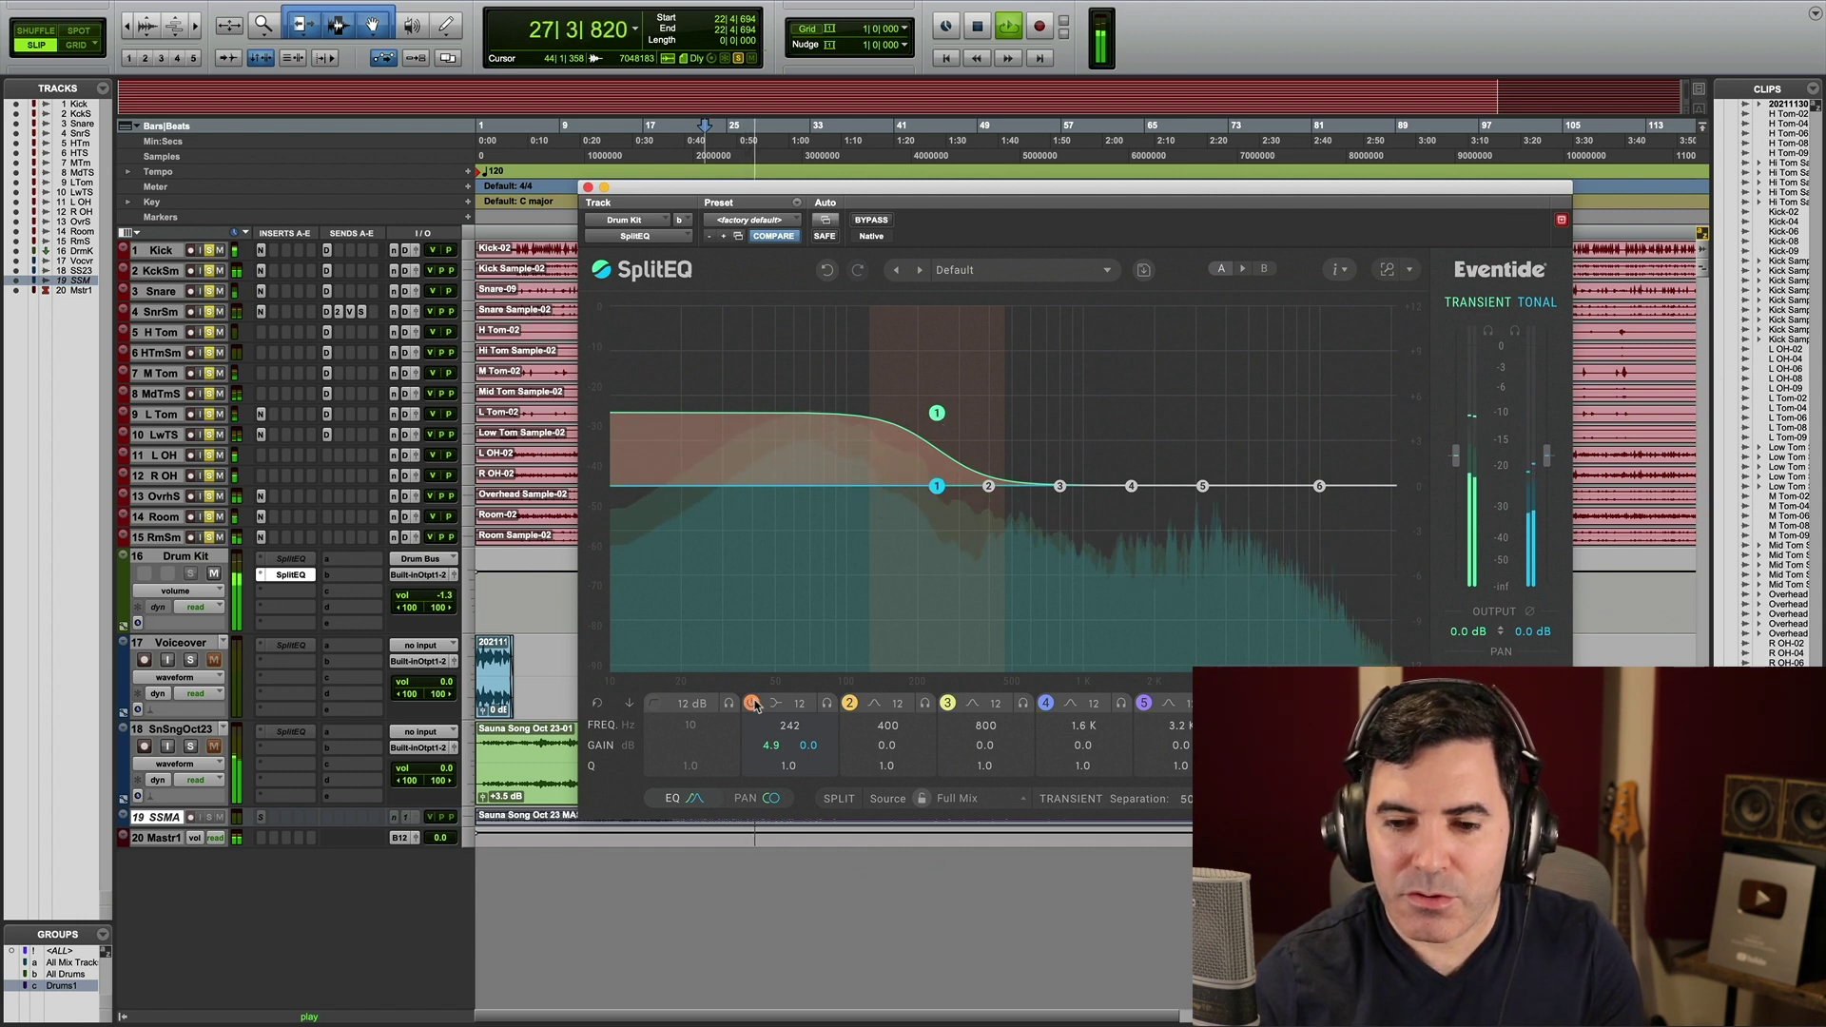
left_click(753, 704)
left_click(752, 704)
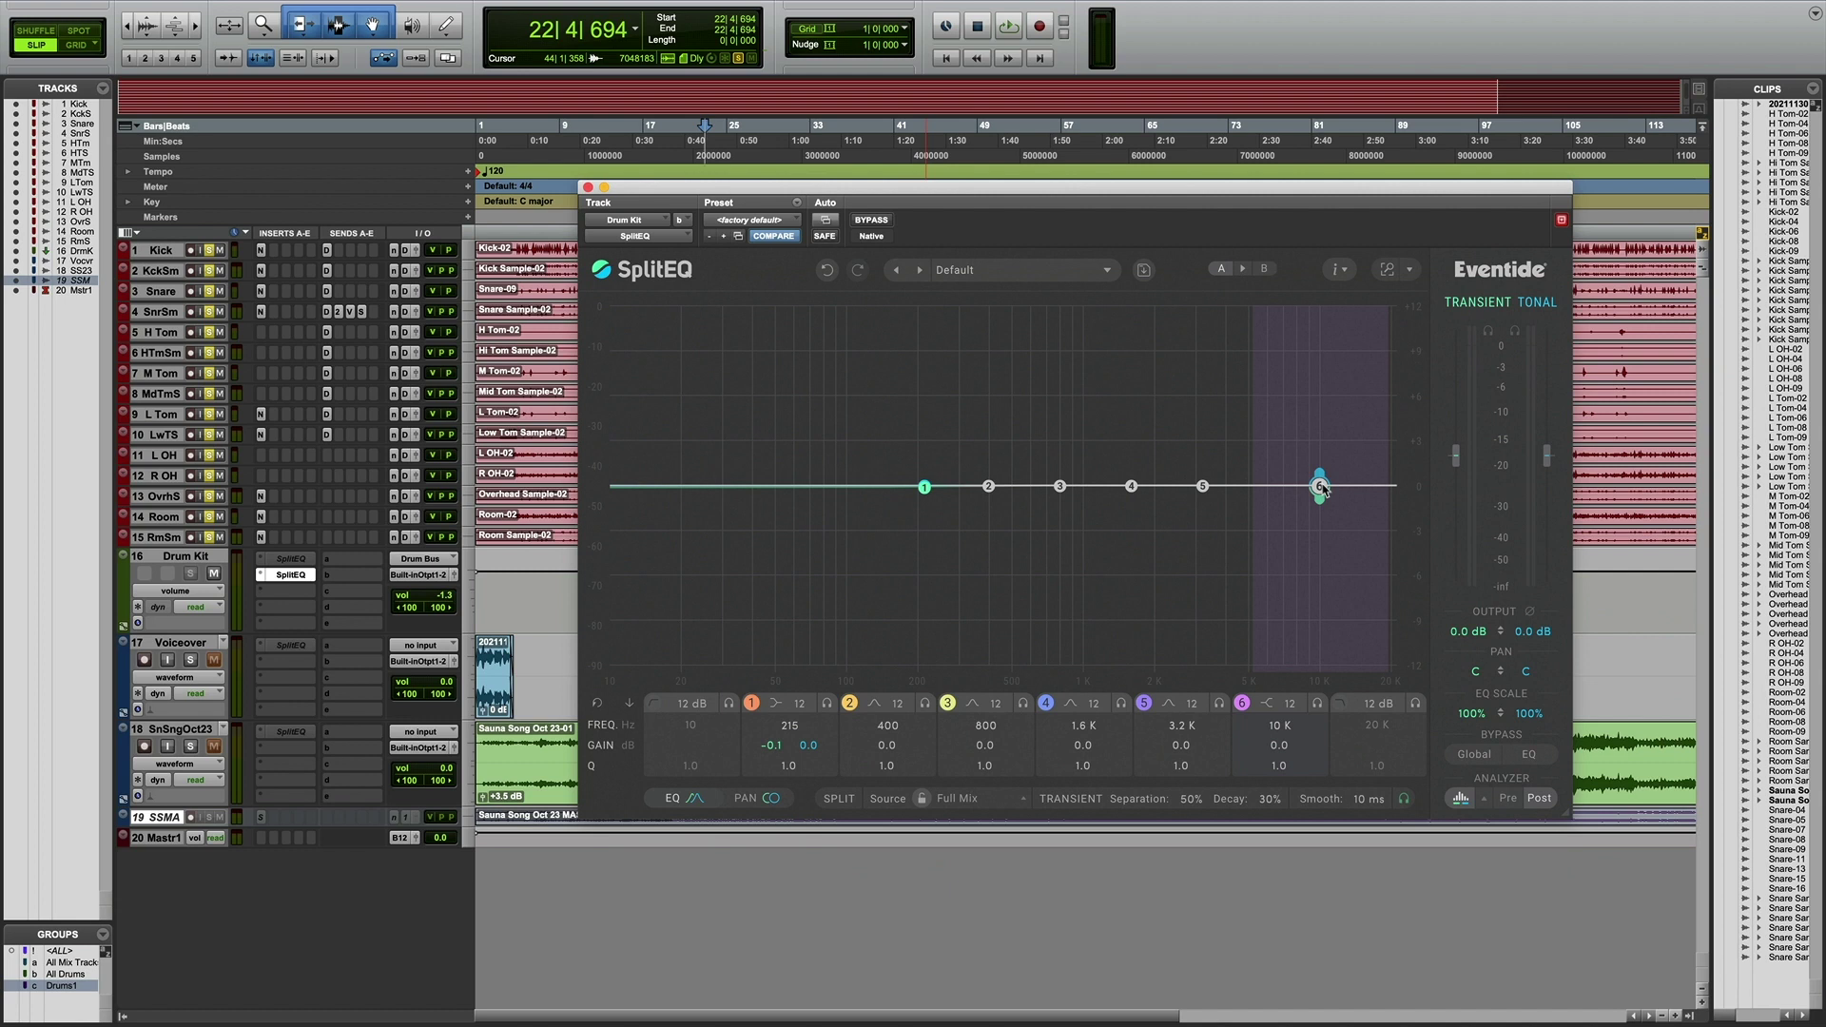
- Split band 6's high shelf near 548 Hz into transients +4.3 dB and tonal -3.3 dB
key("space")
left_click_drag(1321, 487, 1201, 414)
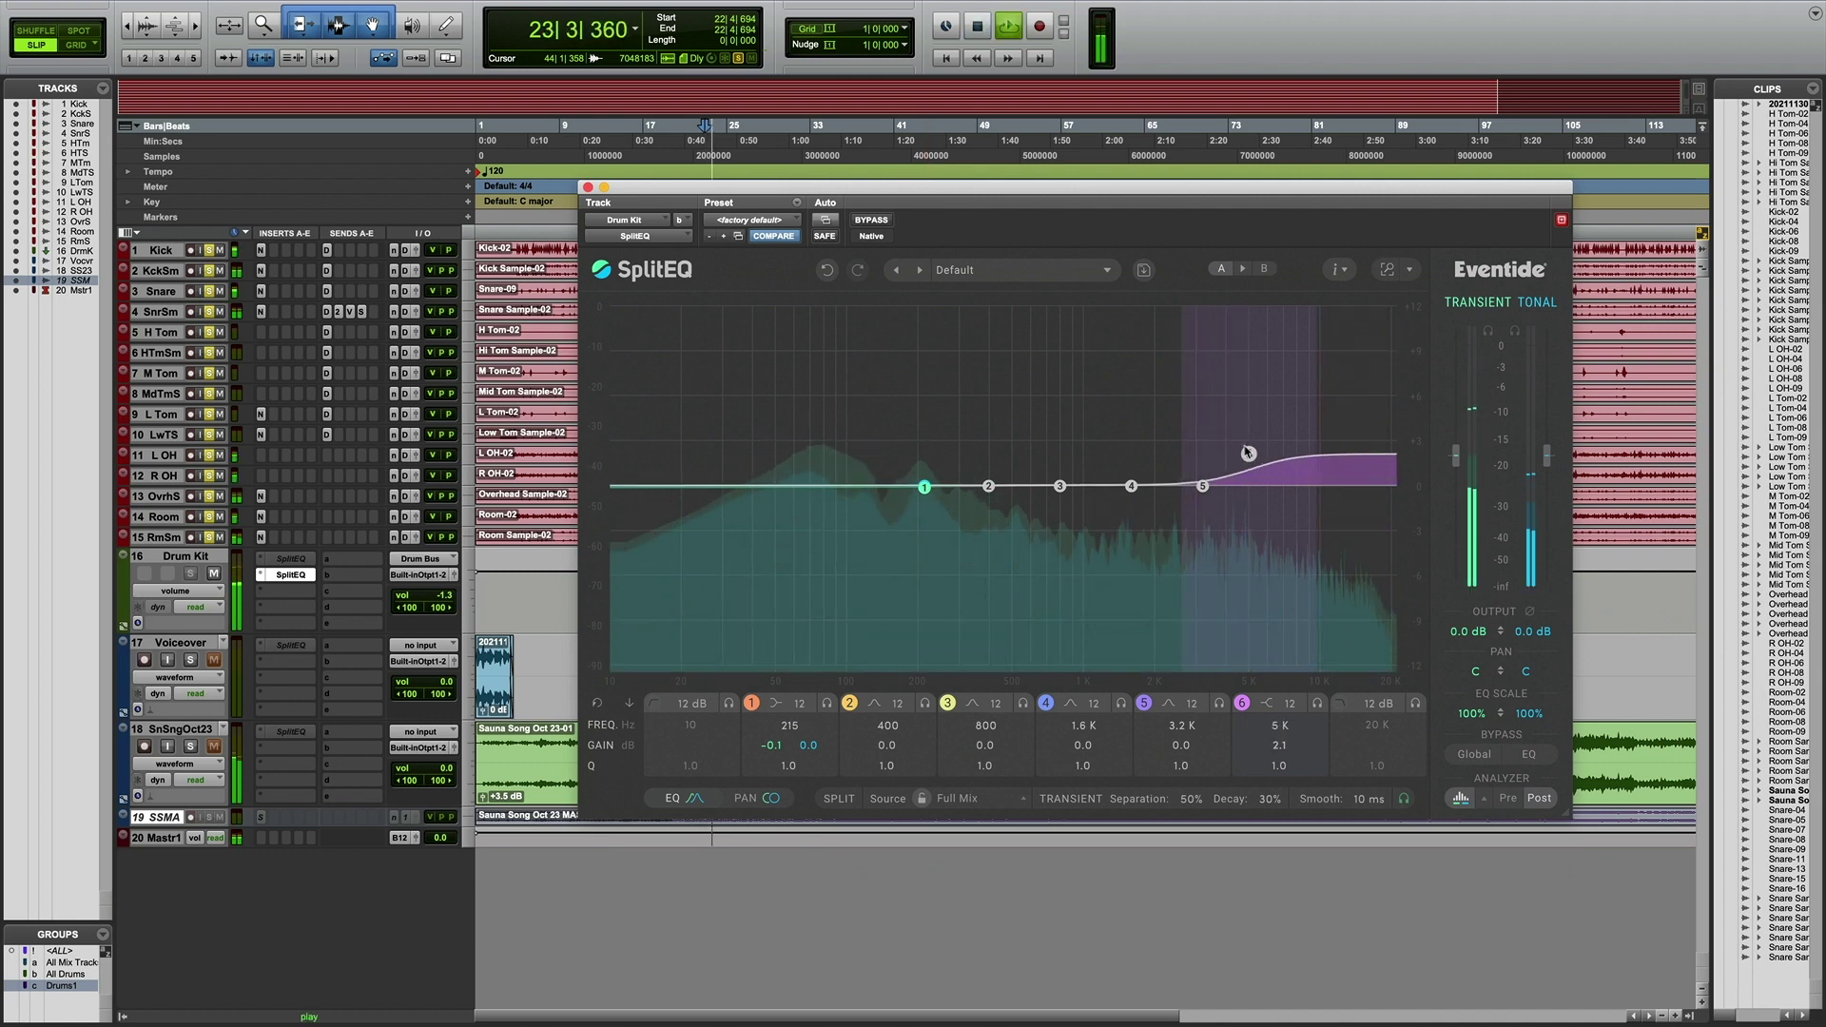
left_click_drag(1155, 405, 1116, 538)
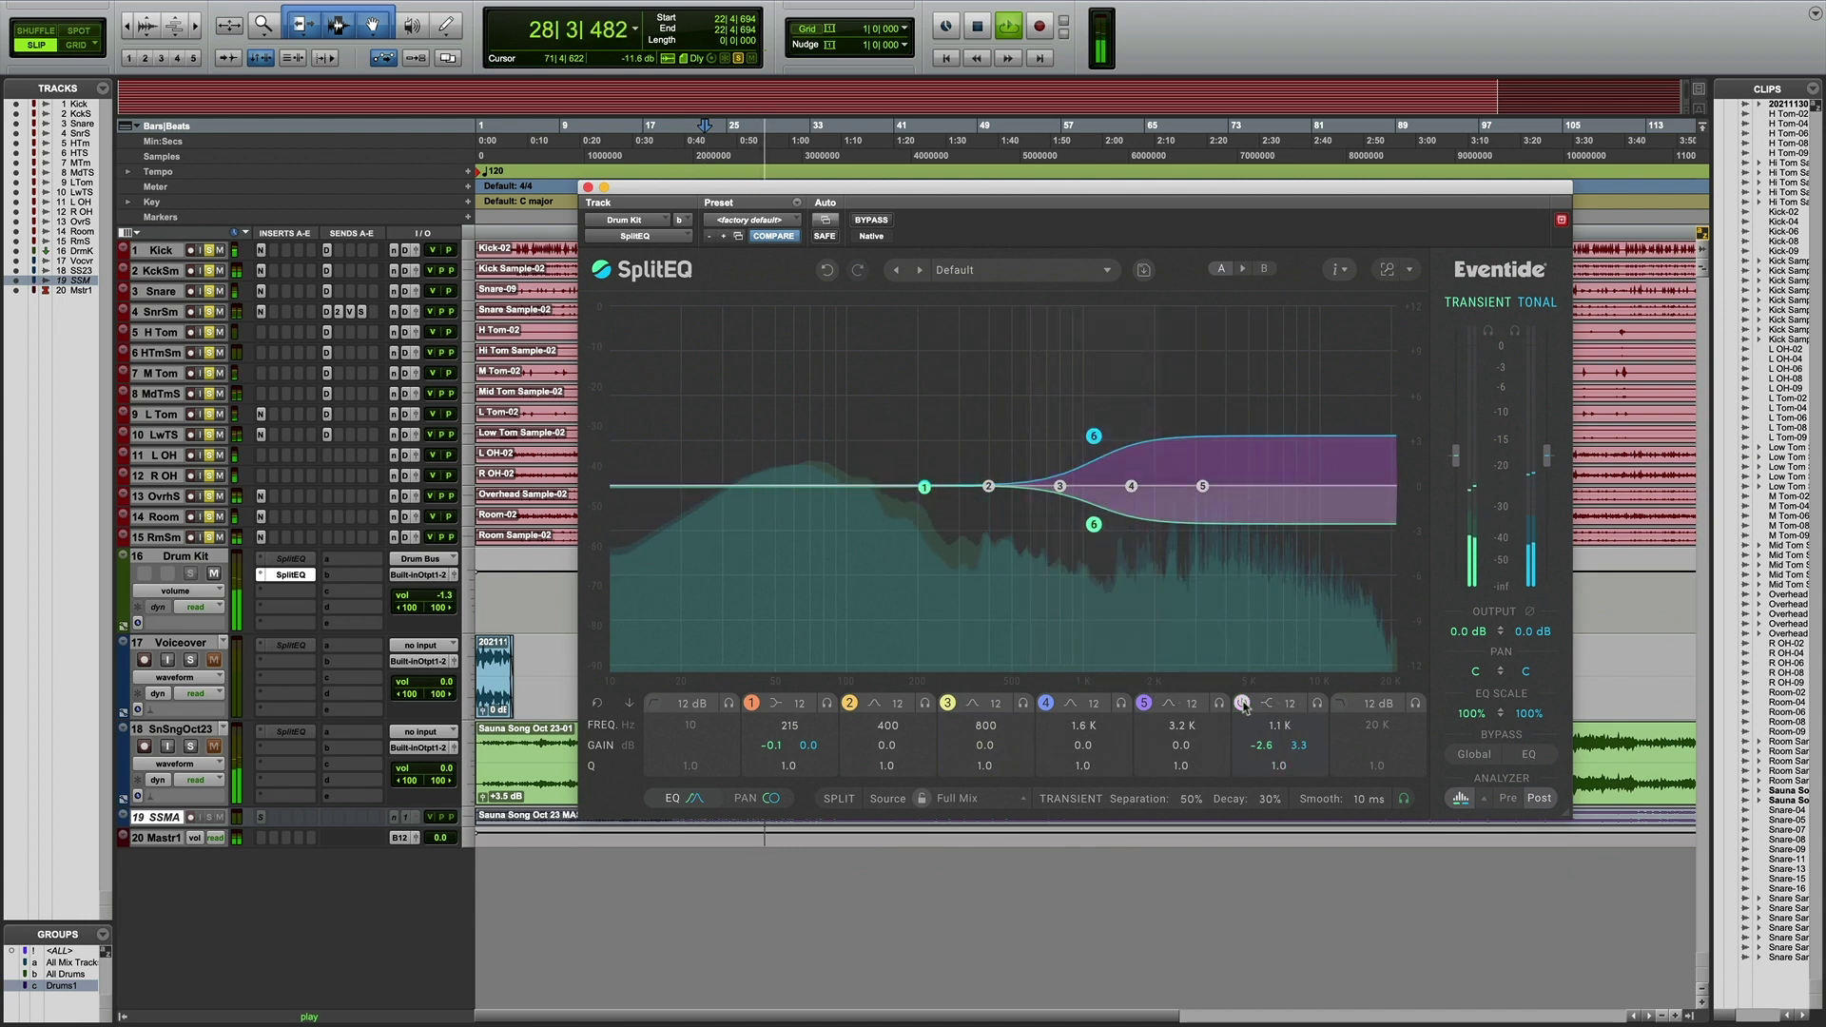
left_click_drag(1093, 435, 1078, 427)
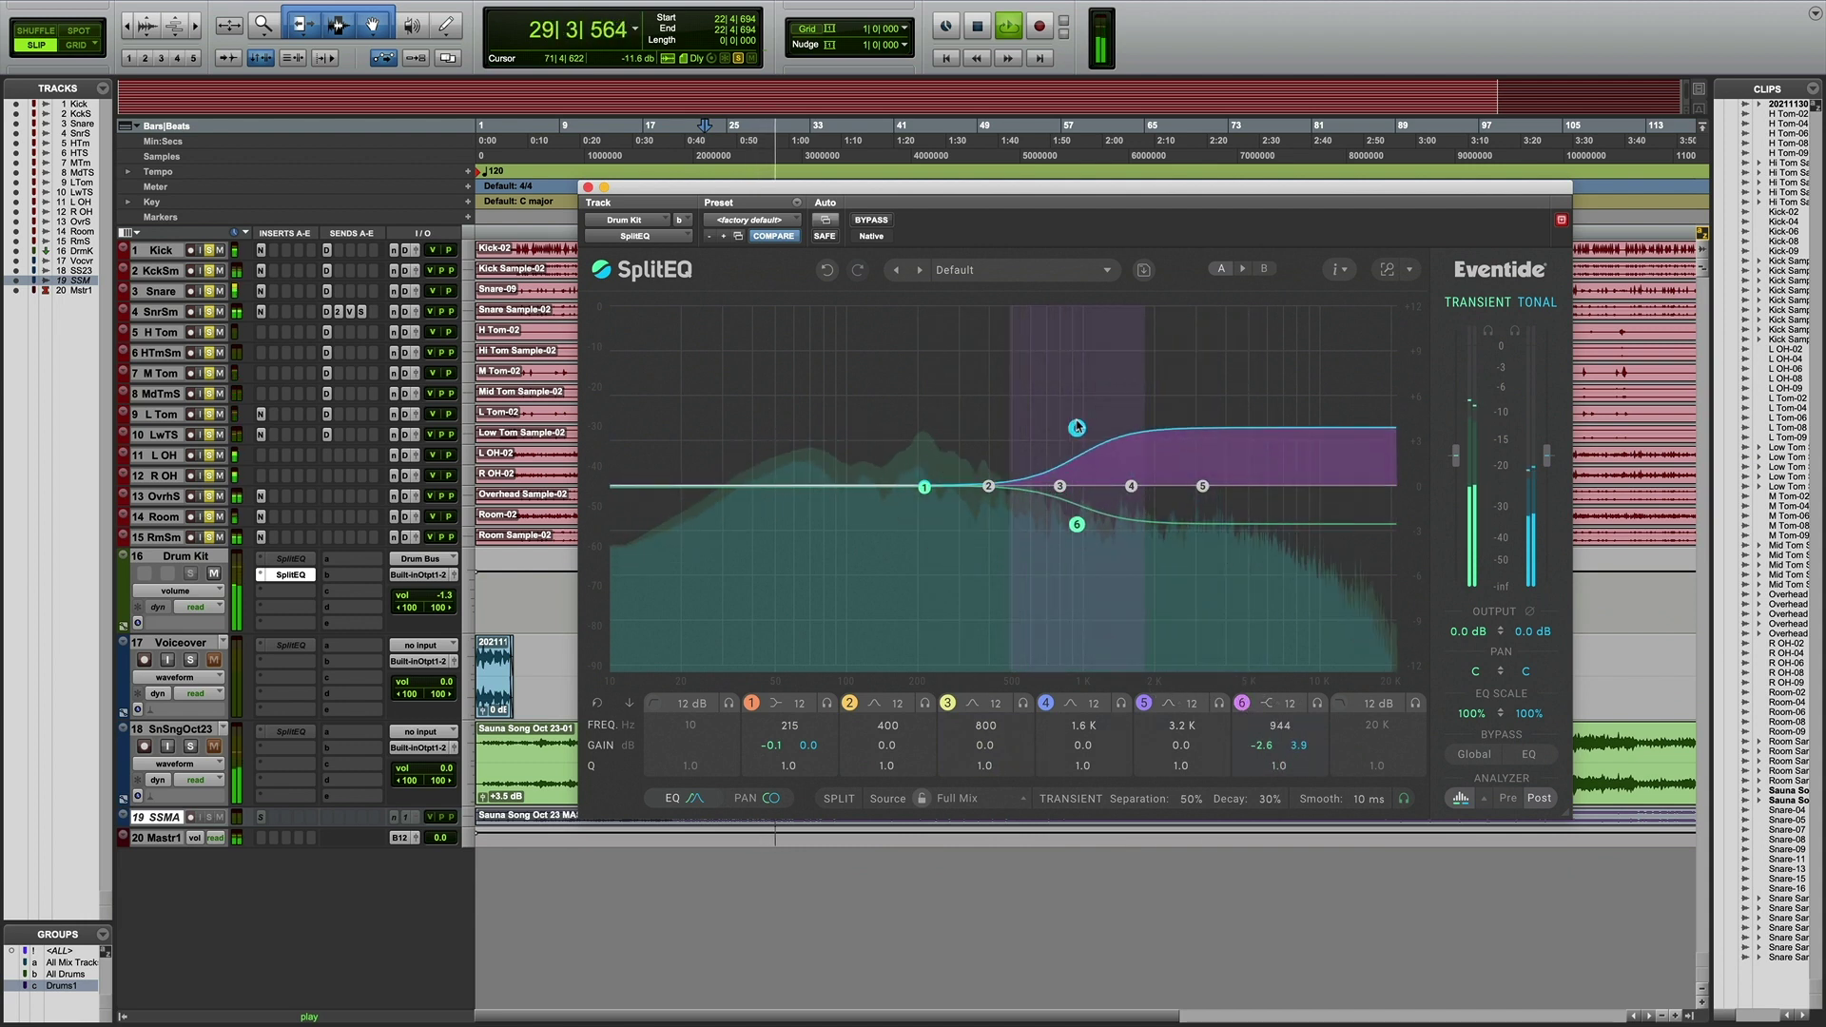
mouse_move(1048, 524)
left_mouse_down()
mouse_move(1049, 410)
mouse_move(1048, 518)
mouse_move(1030, 529)
left_mouse_up()
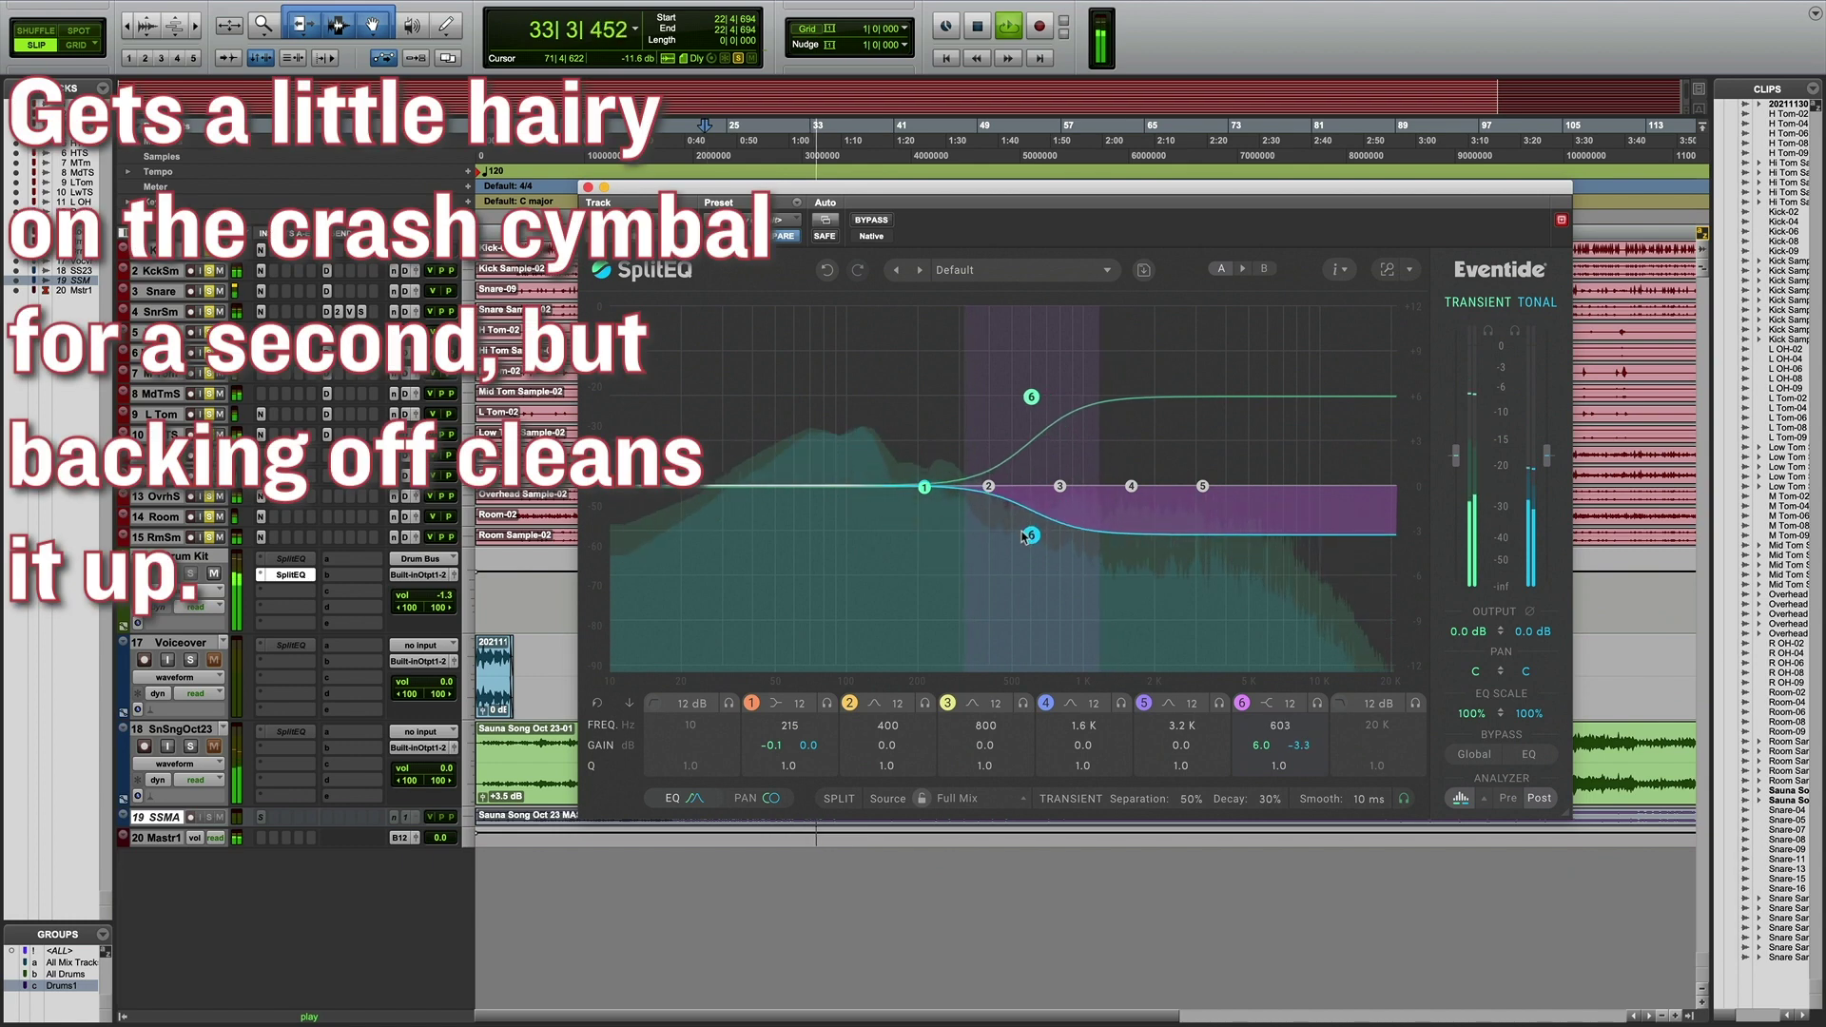
left_click_drag(1031, 399, 1033, 418)
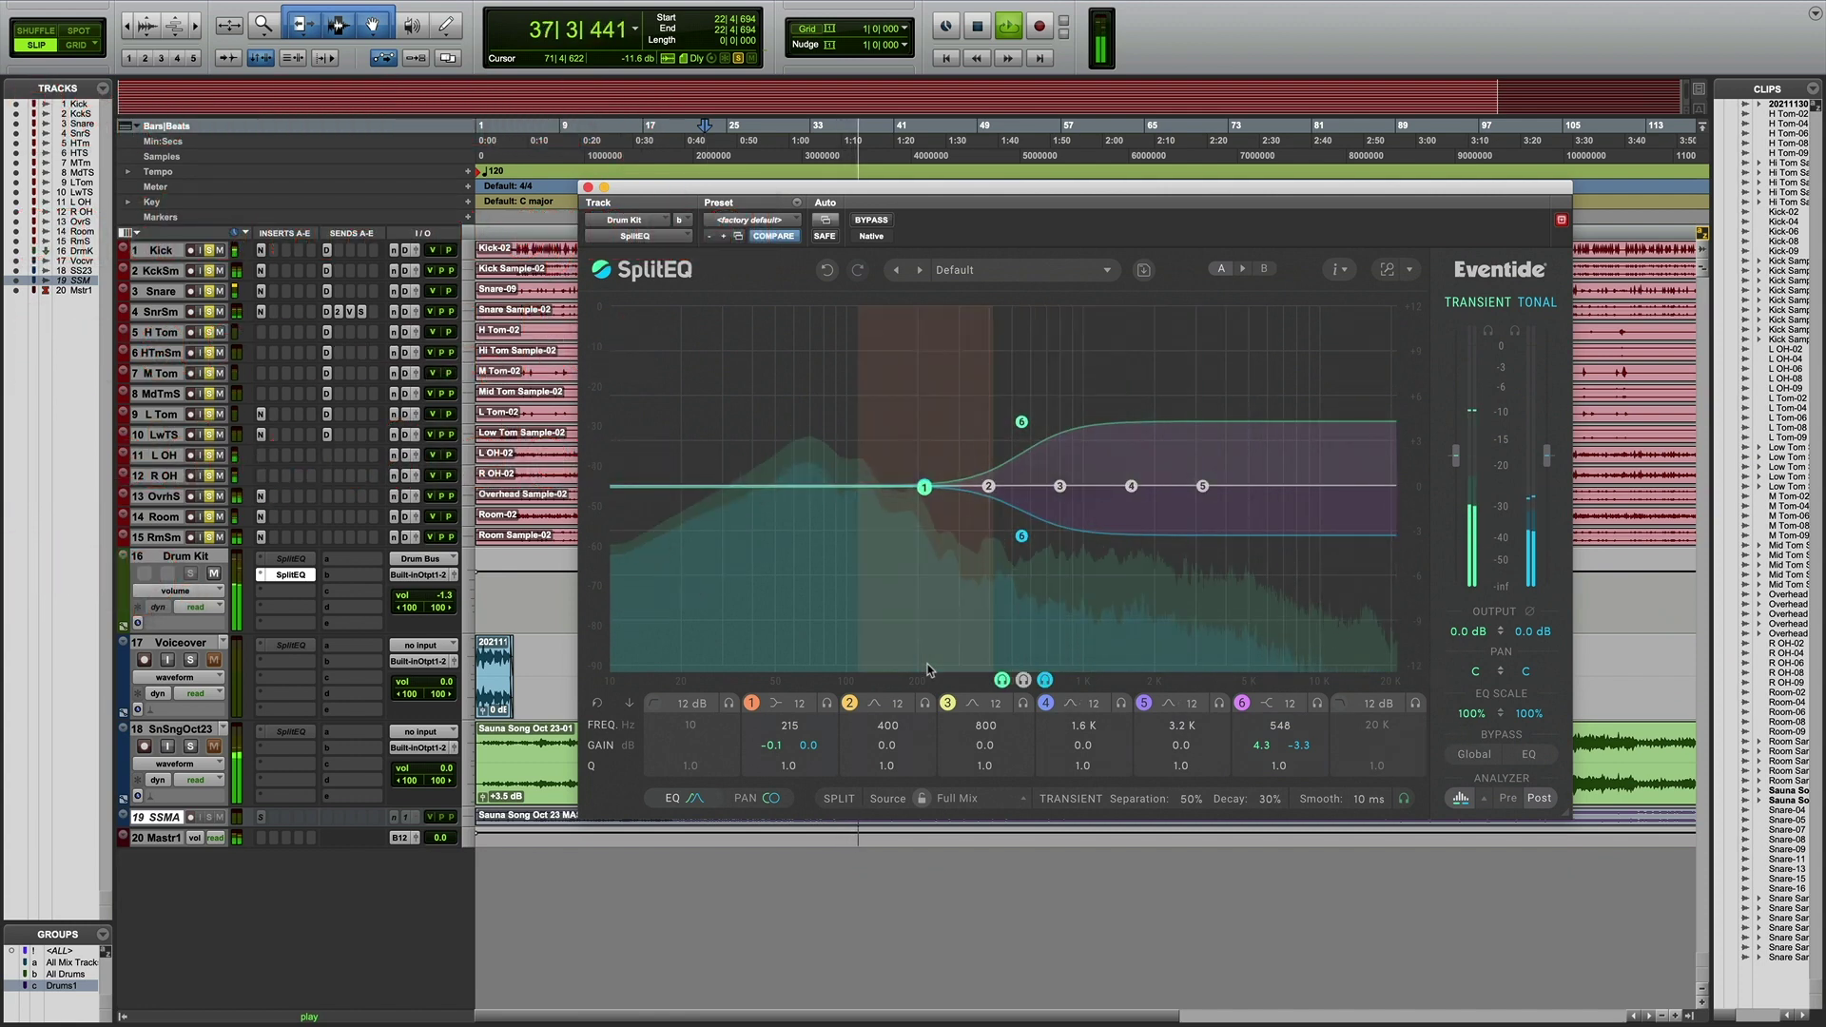
- Bypass and re-enable band 6, then lower its frequency to about 491 Hz
left_click(1243, 706)
left_click(1242, 704)
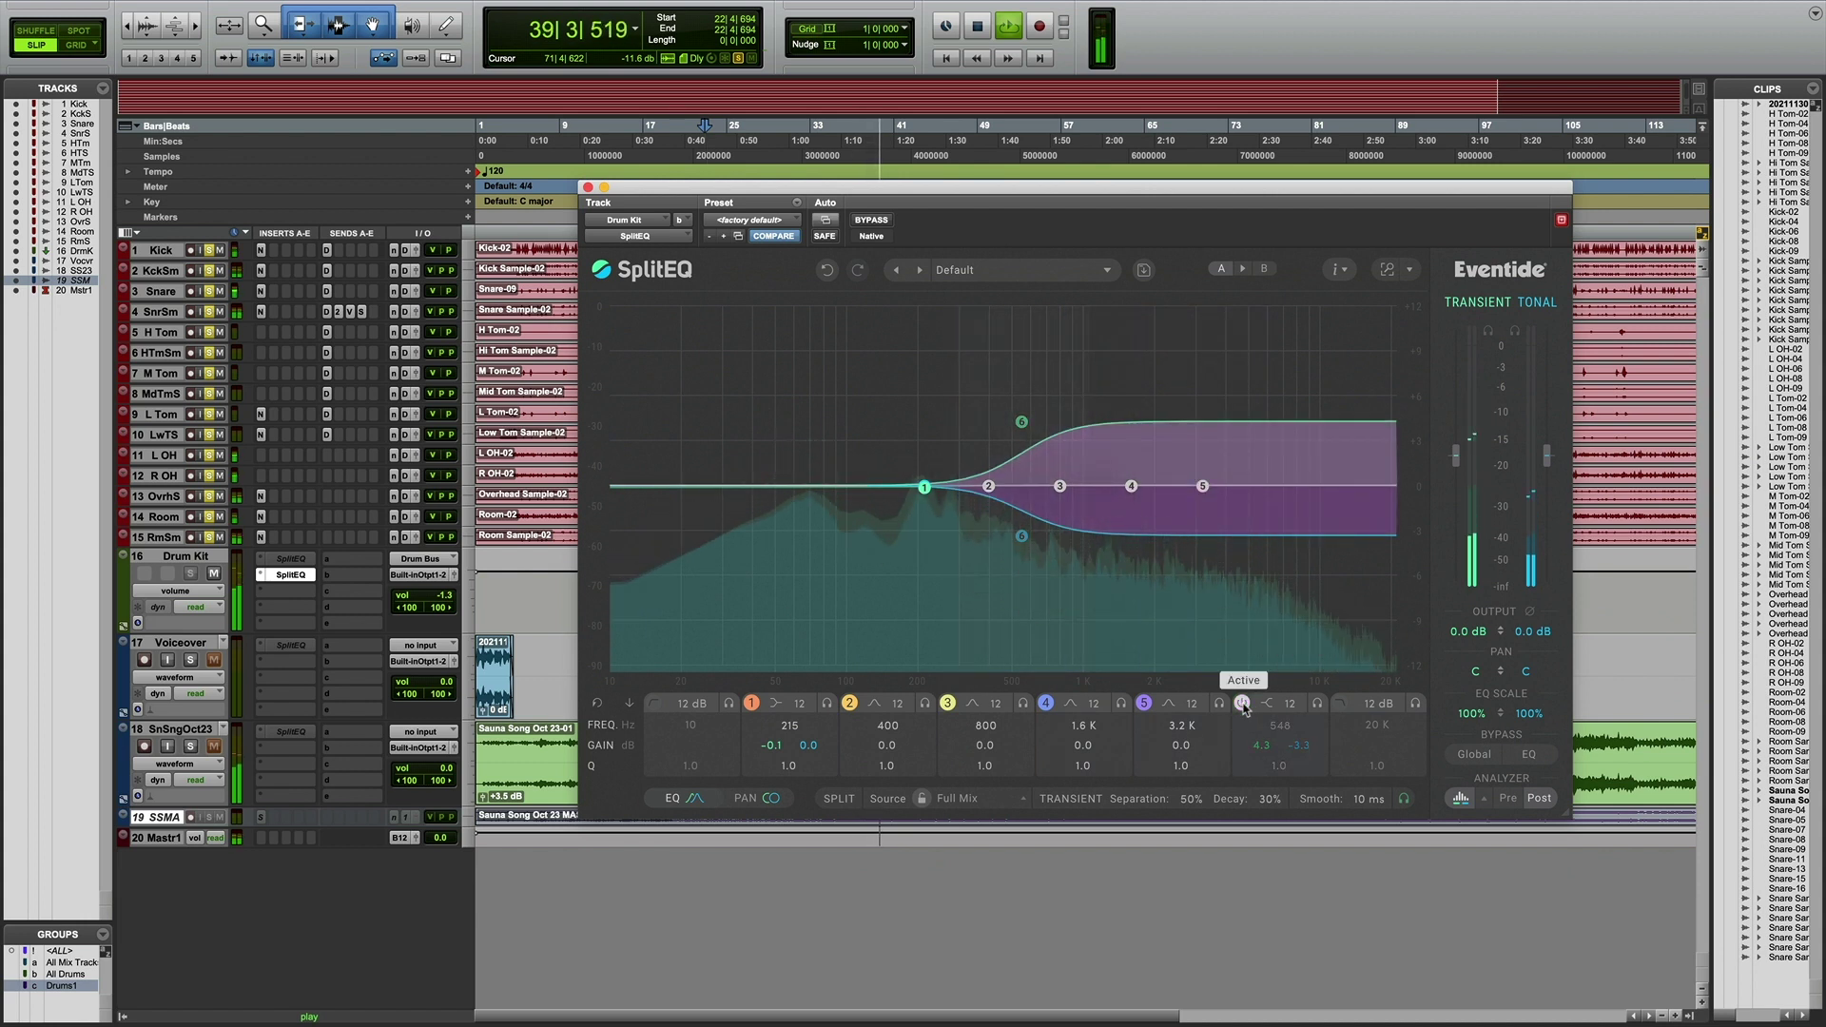
left_click_drag(1036, 442, 1018, 439)
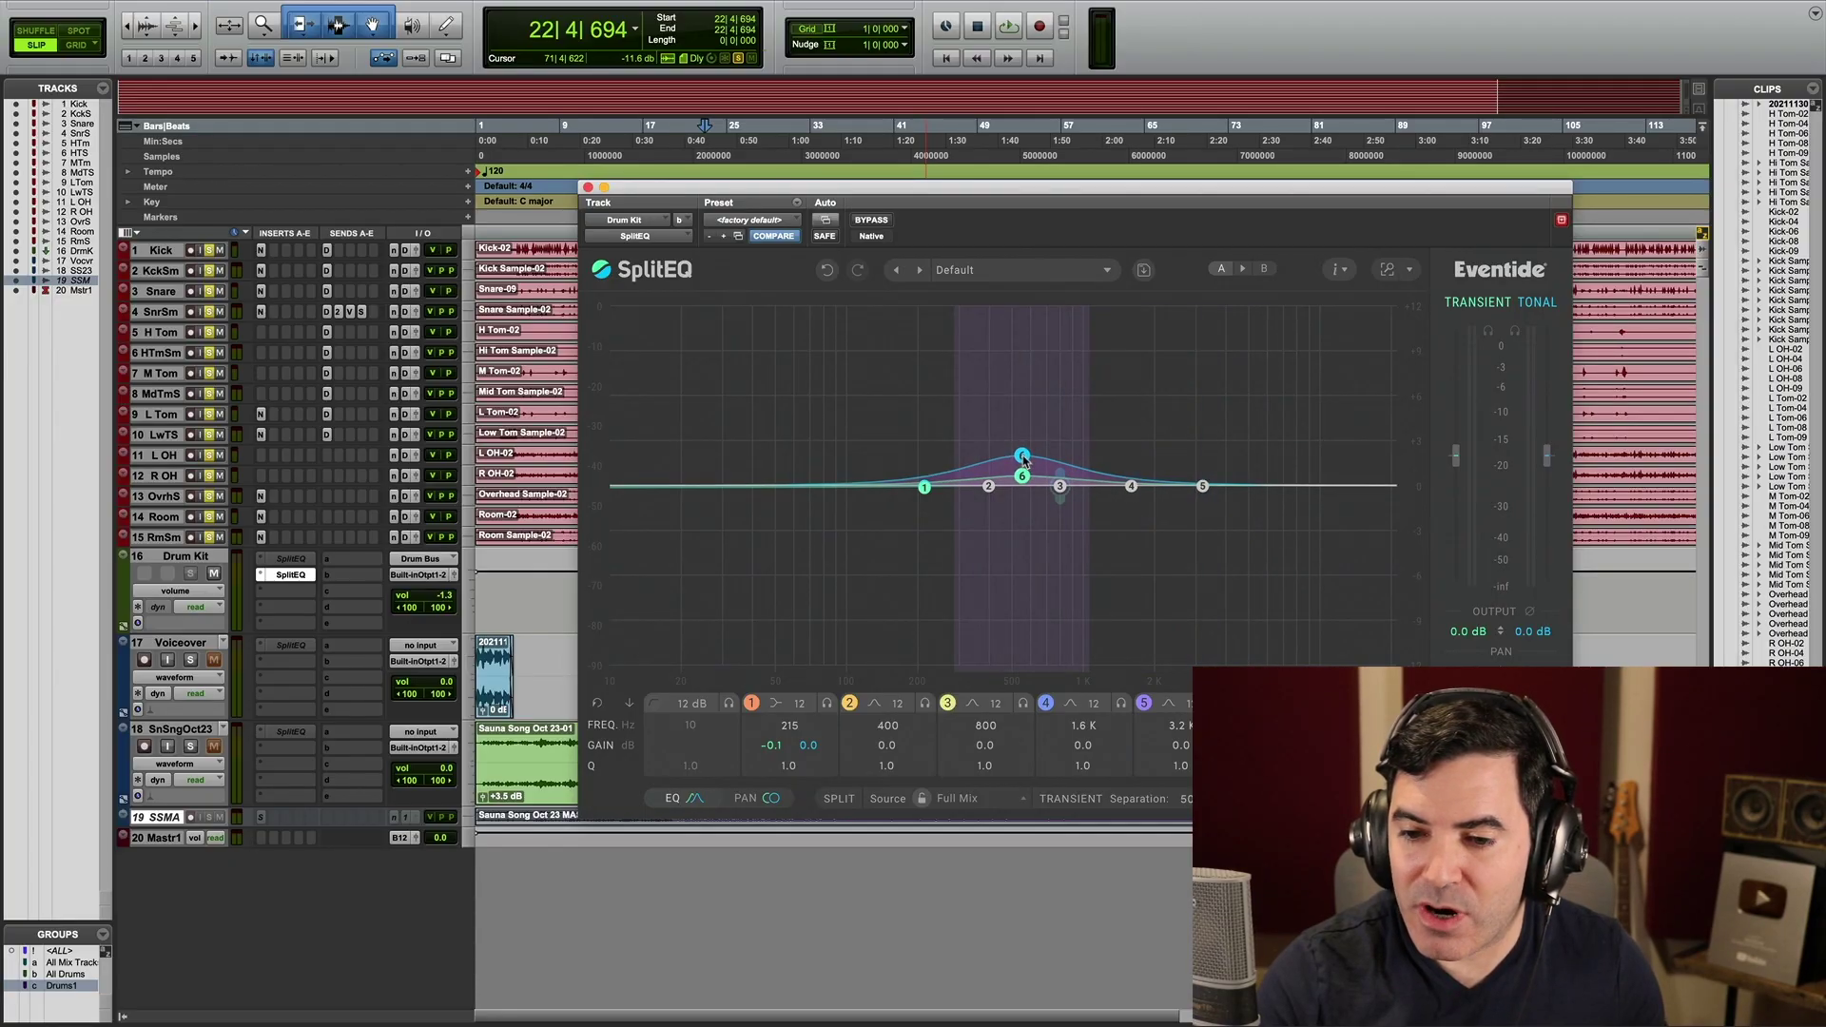
- Raise band 6's transient peak to +6.6 dB near 595 Hz and start playback
mouse_move(1029, 441)
left_mouse_down()
mouse_move(1035, 418)
mouse_move(1028, 477)
mouse_move(1037, 388)
left_mouse_up()
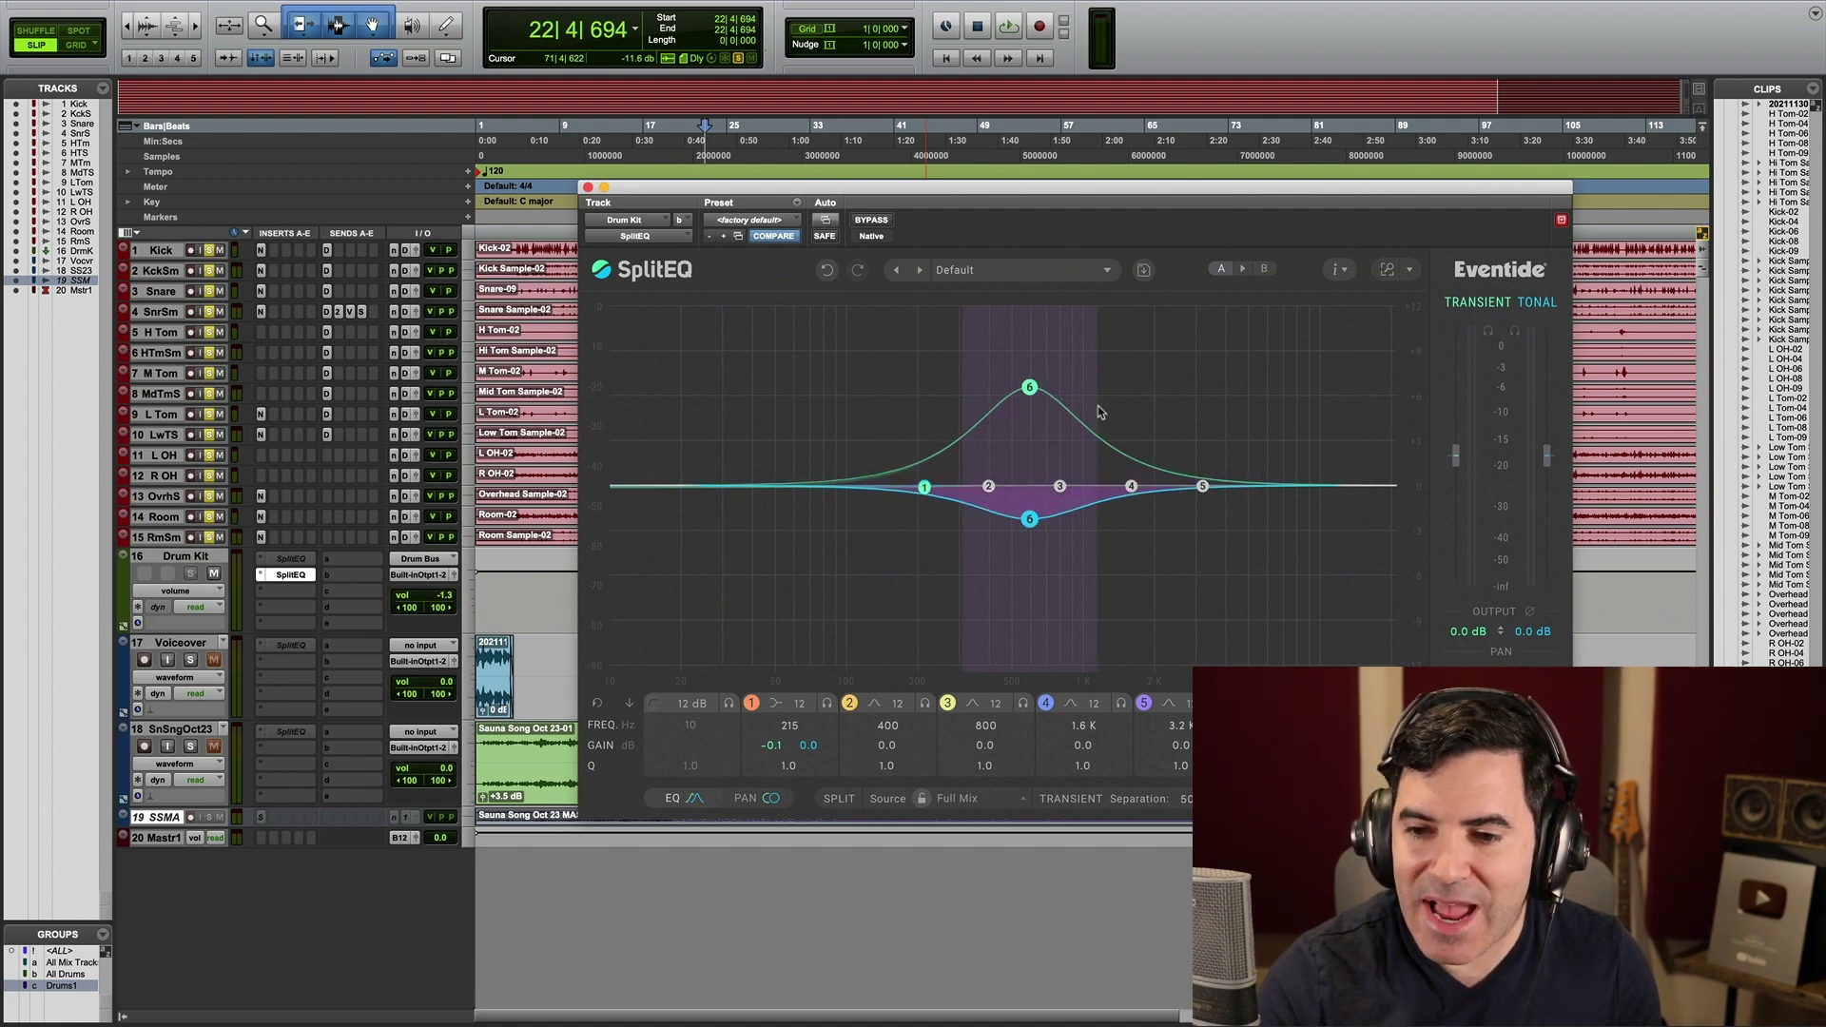
mouse_move(1125, 200)
left_mouse_down()
mouse_move(1032, 209)
mouse_move(1055, 556)
left_mouse_up()
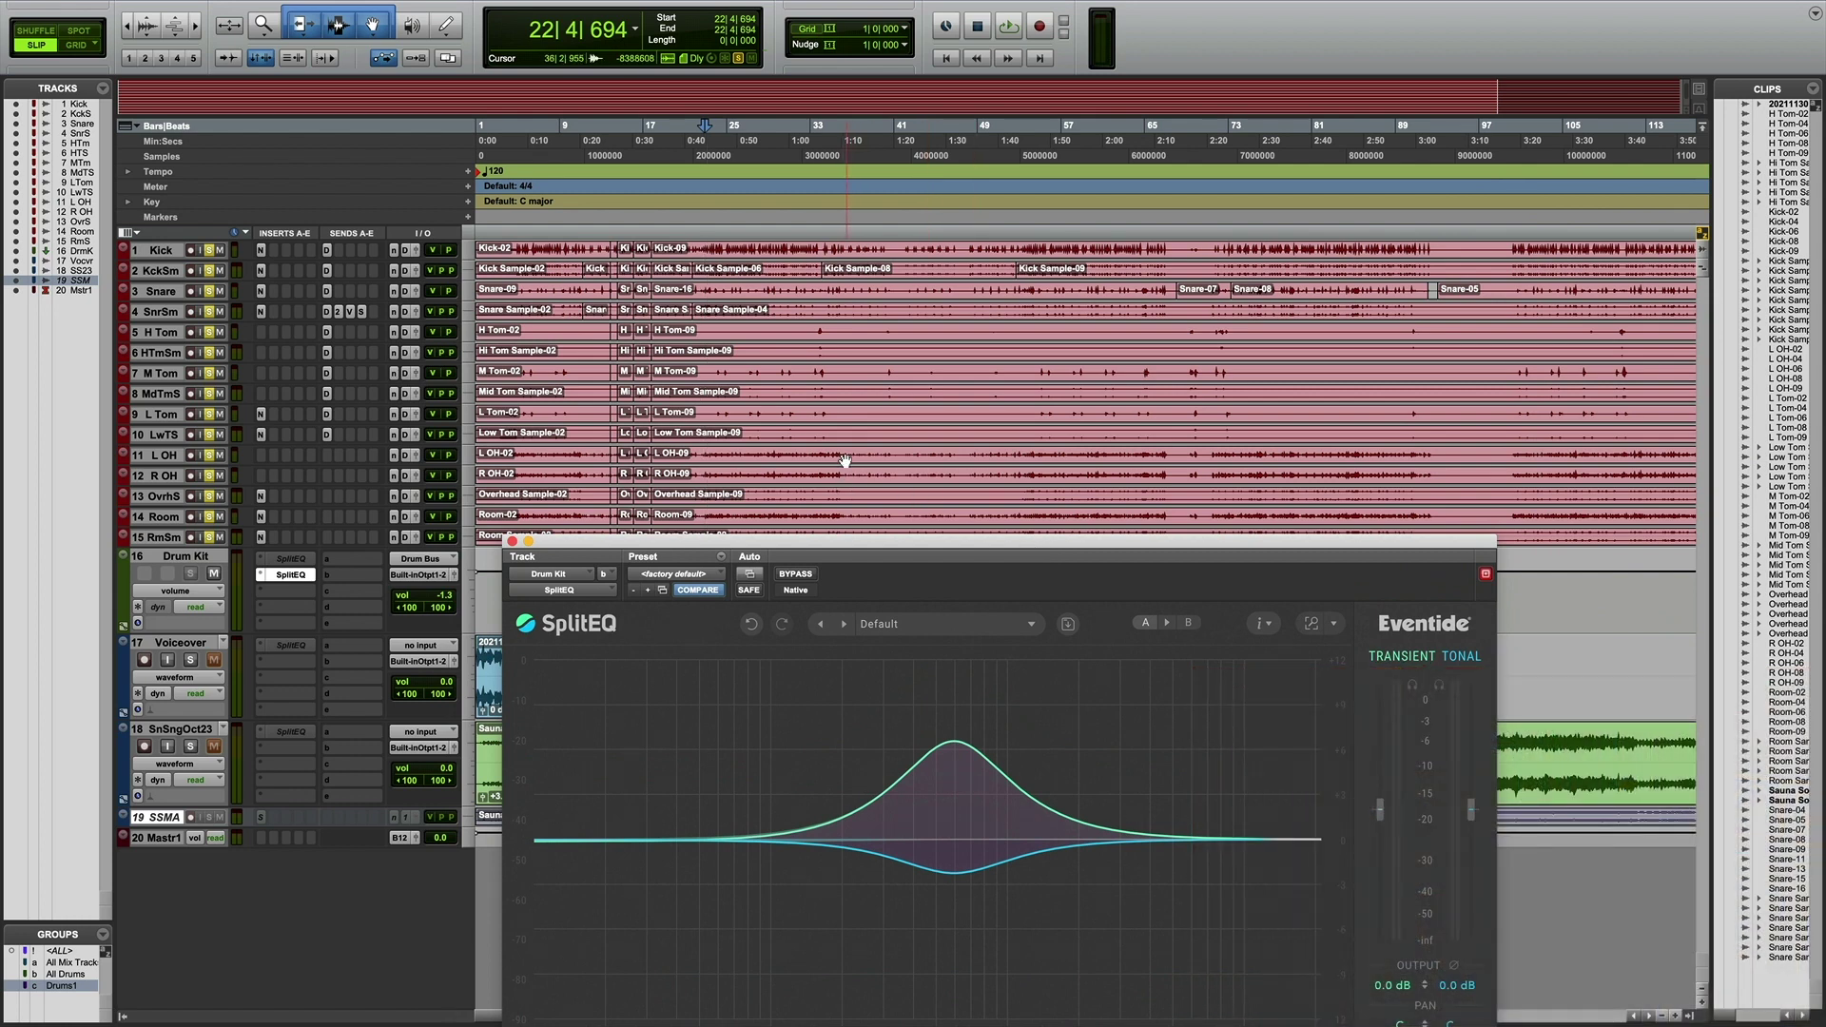
key("space")
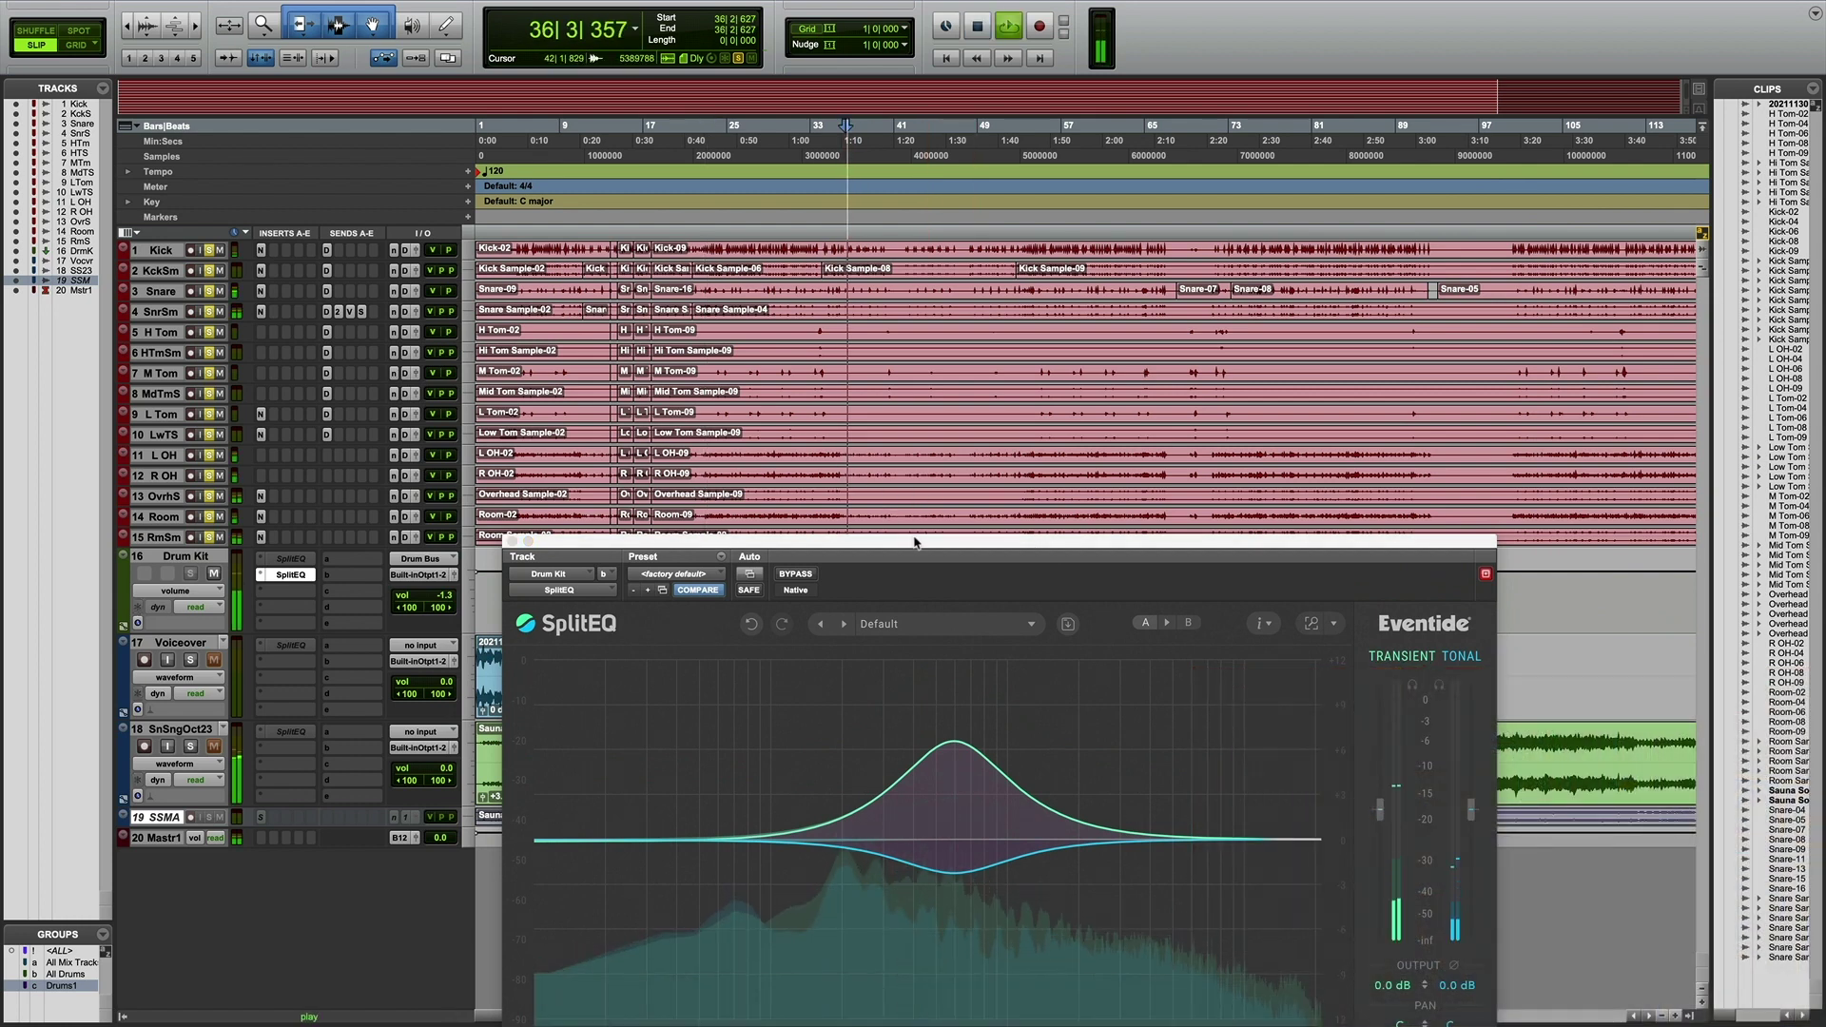
left_click_drag(1057, 544, 1079, 197)
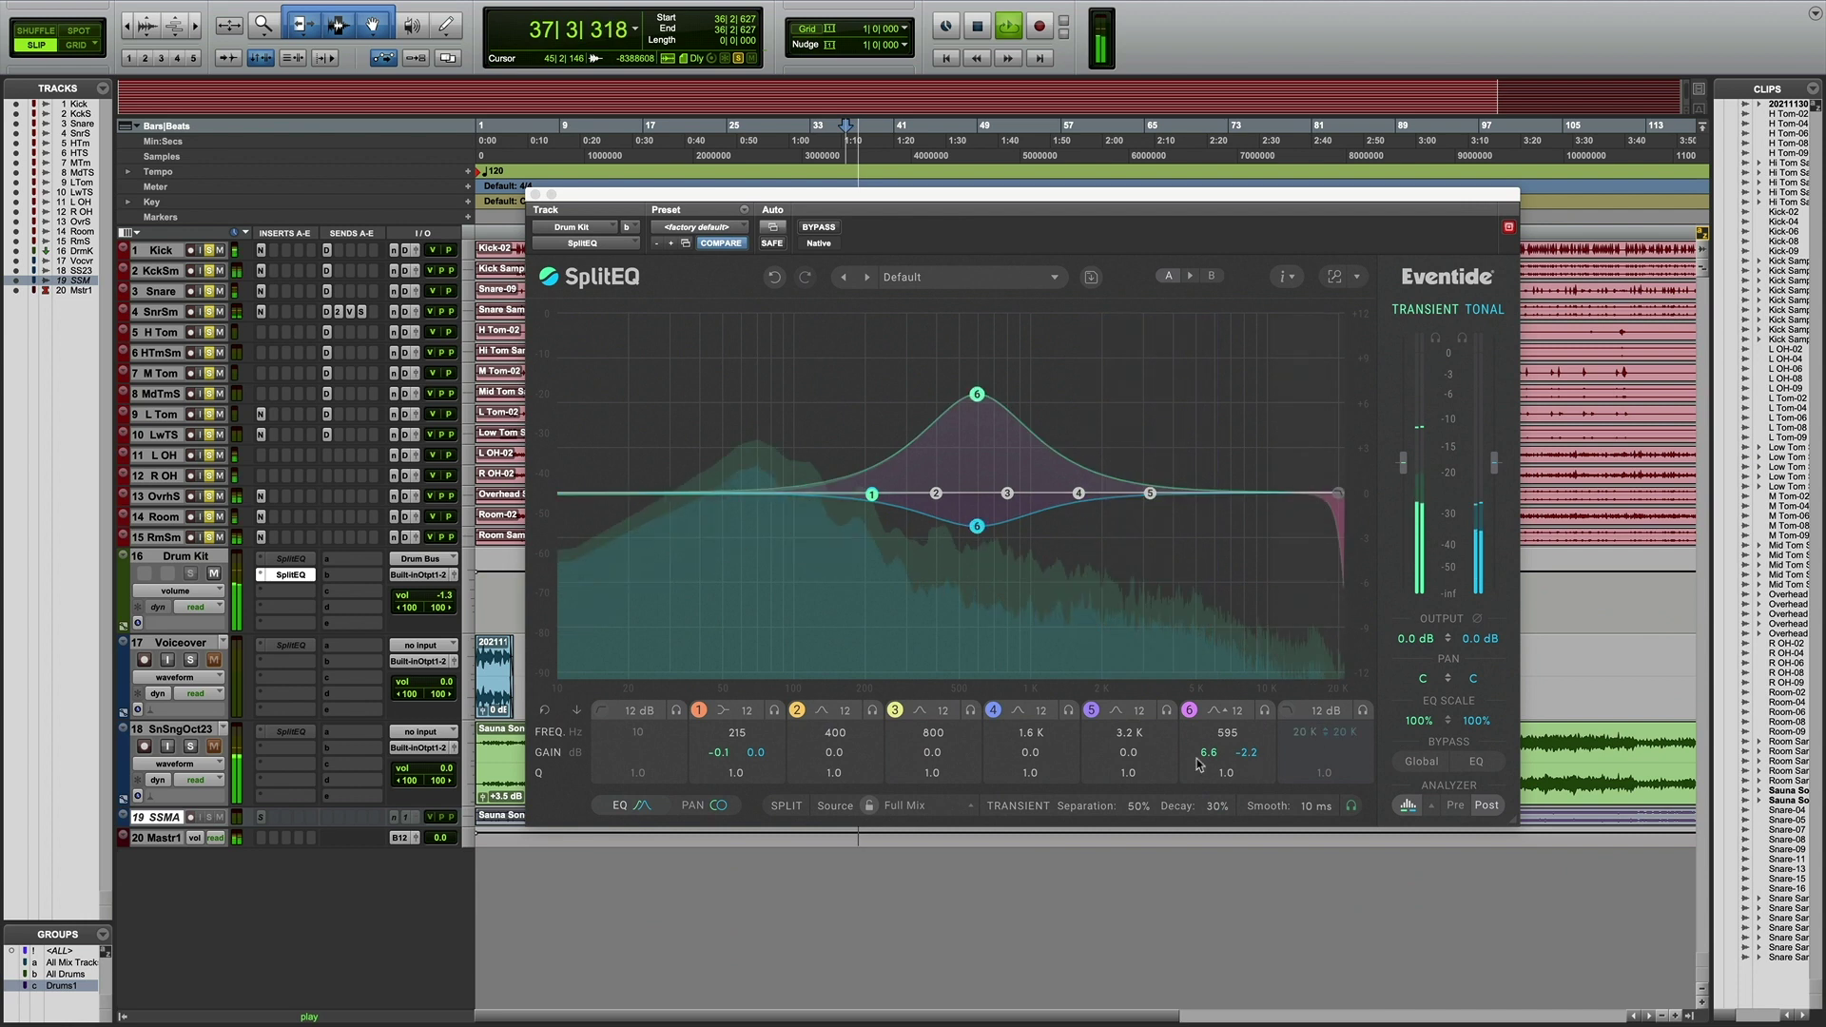
- Bypass and re-enable band 6 for comparison, then restart playback from the start point
left_click(1188, 710)
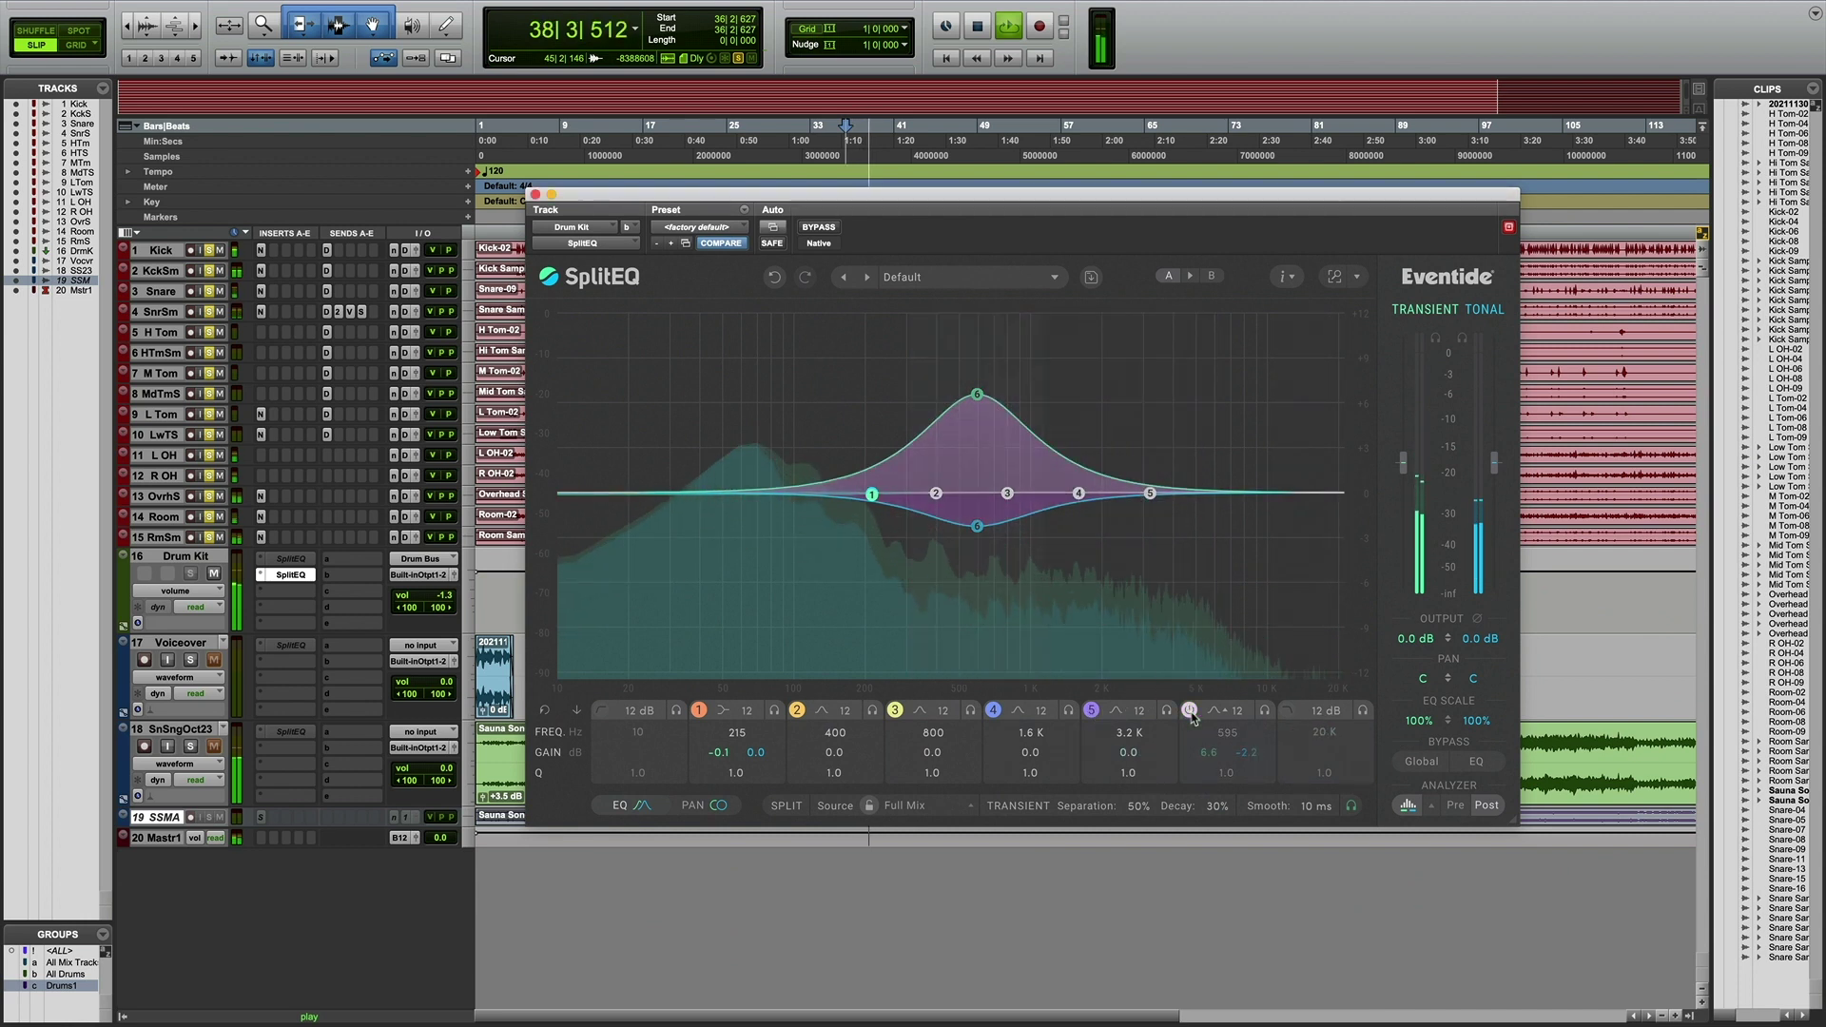
left_click(1190, 713)
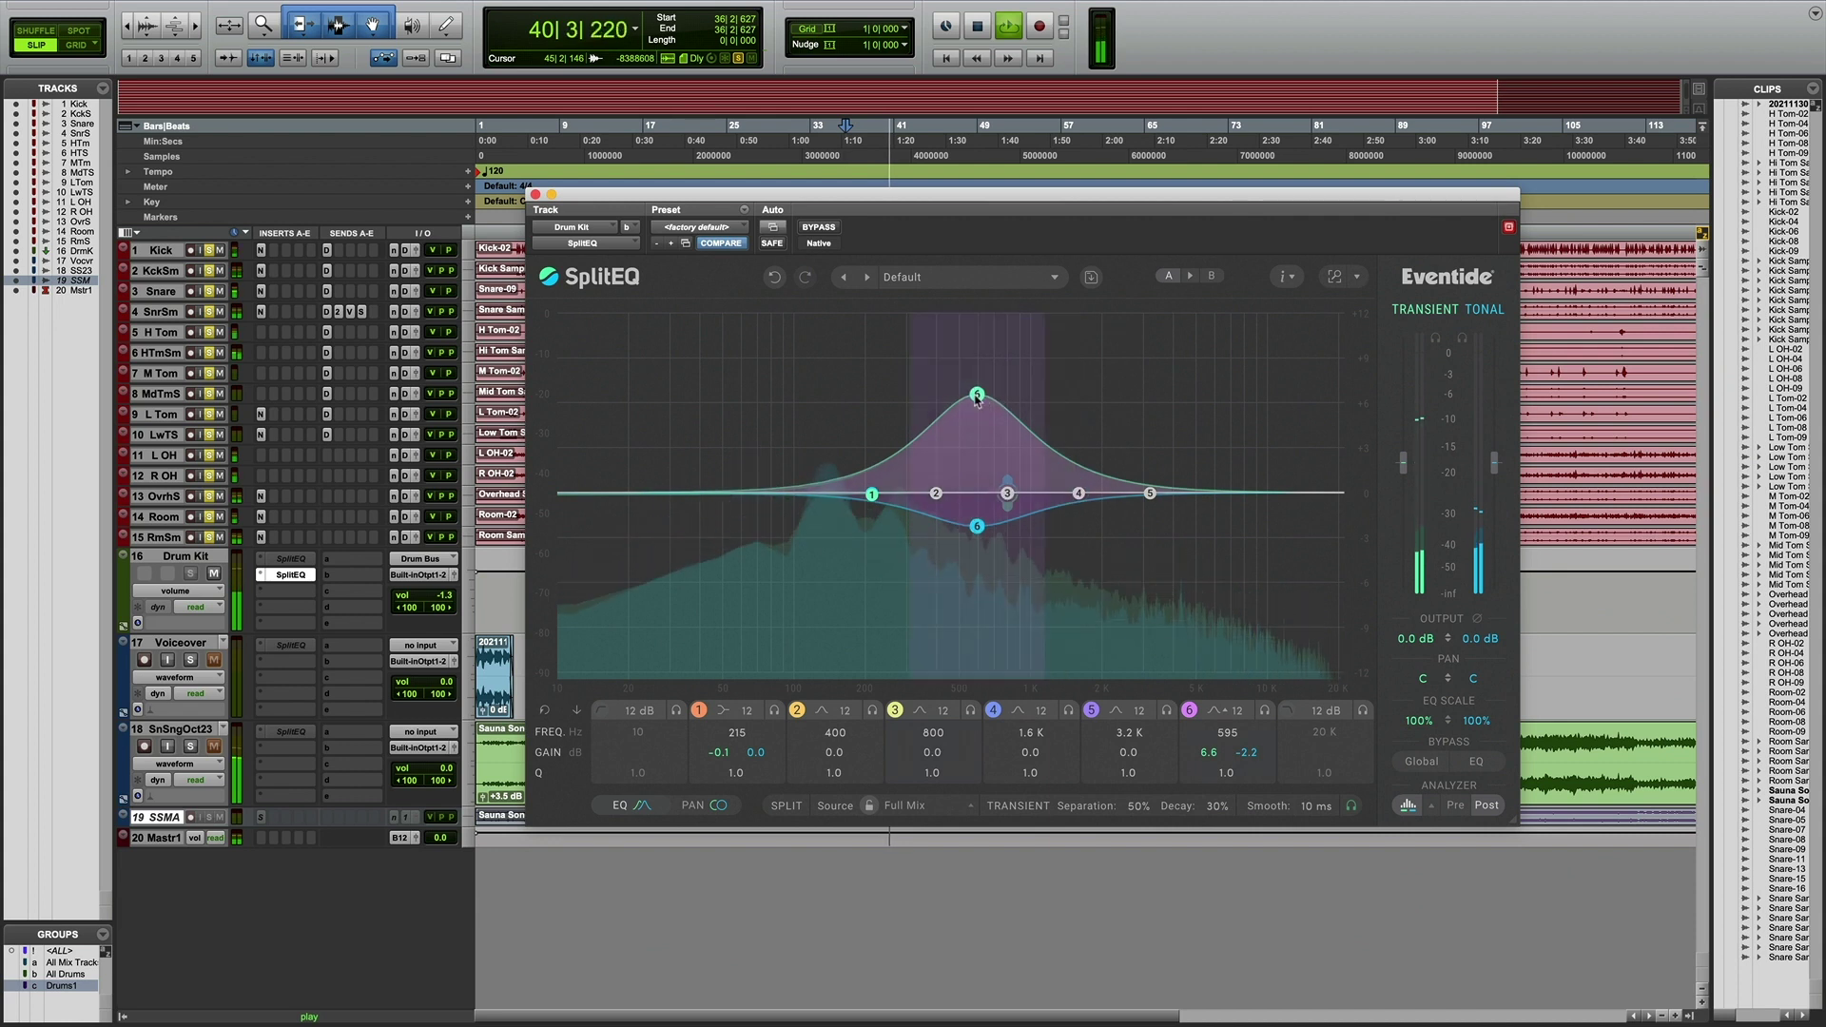
key("space")
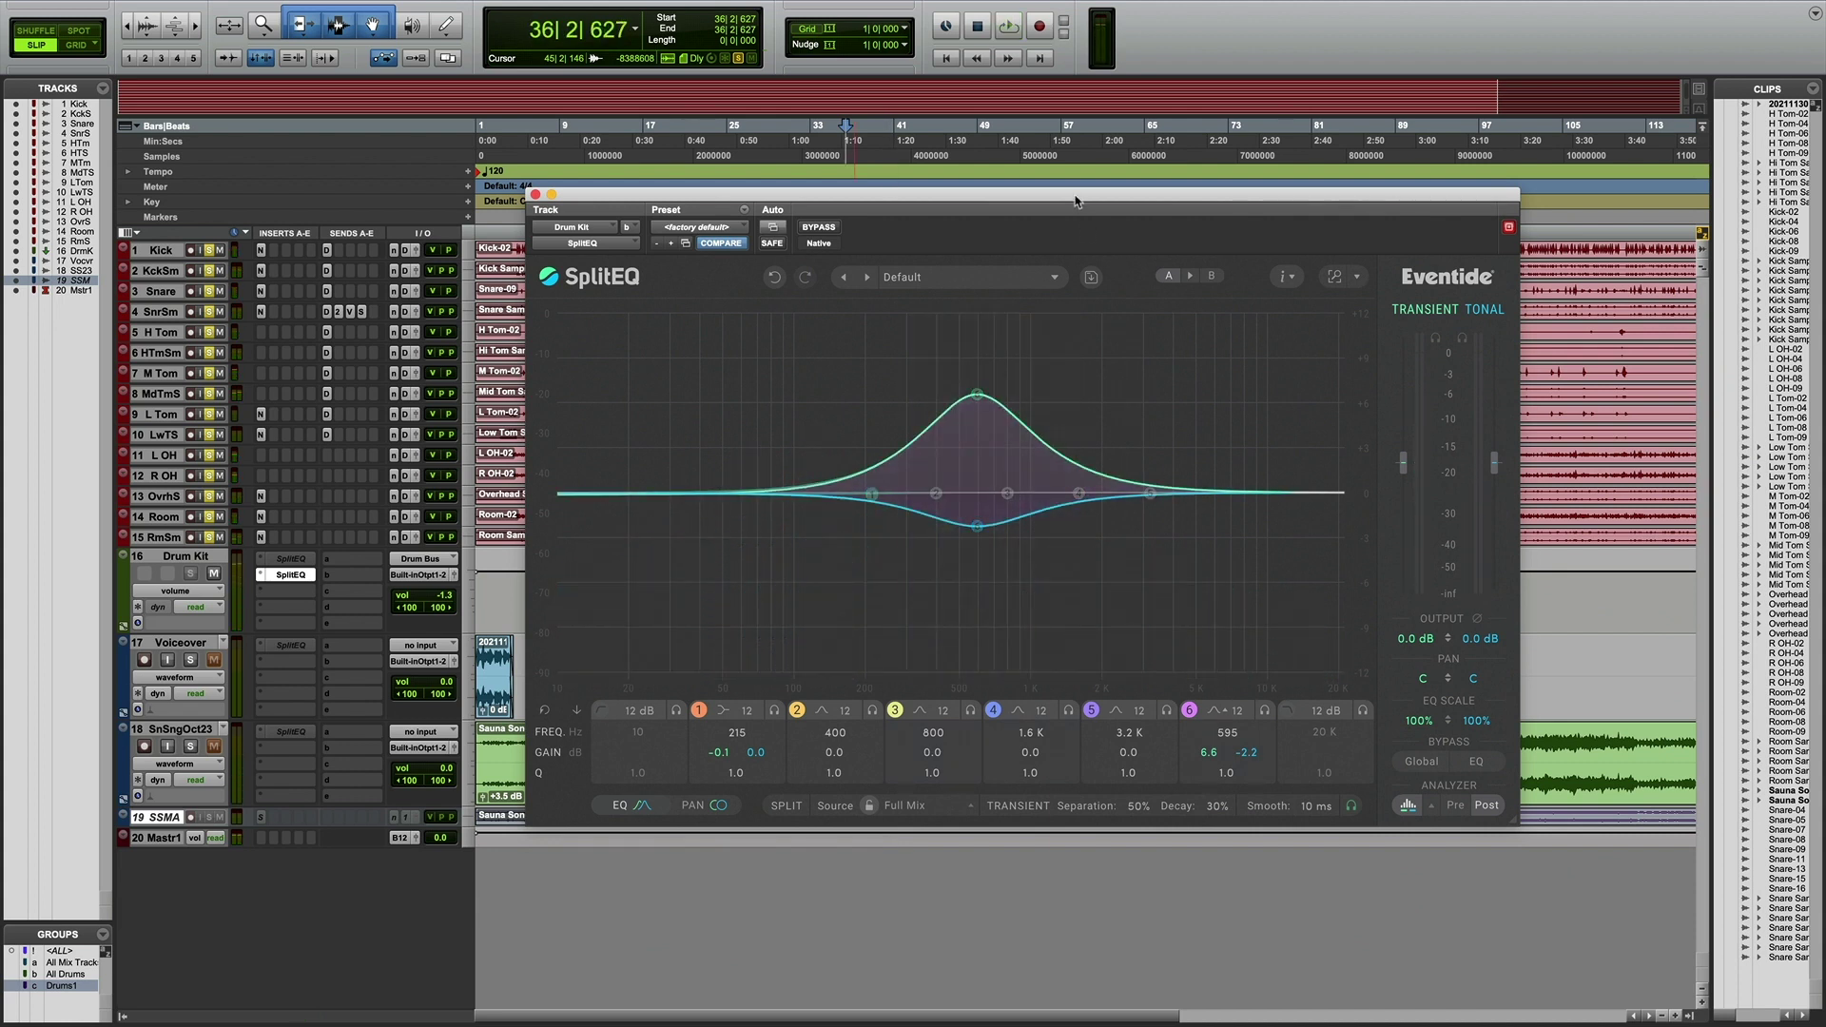
left_click_drag(1069, 196, 1116, 572)
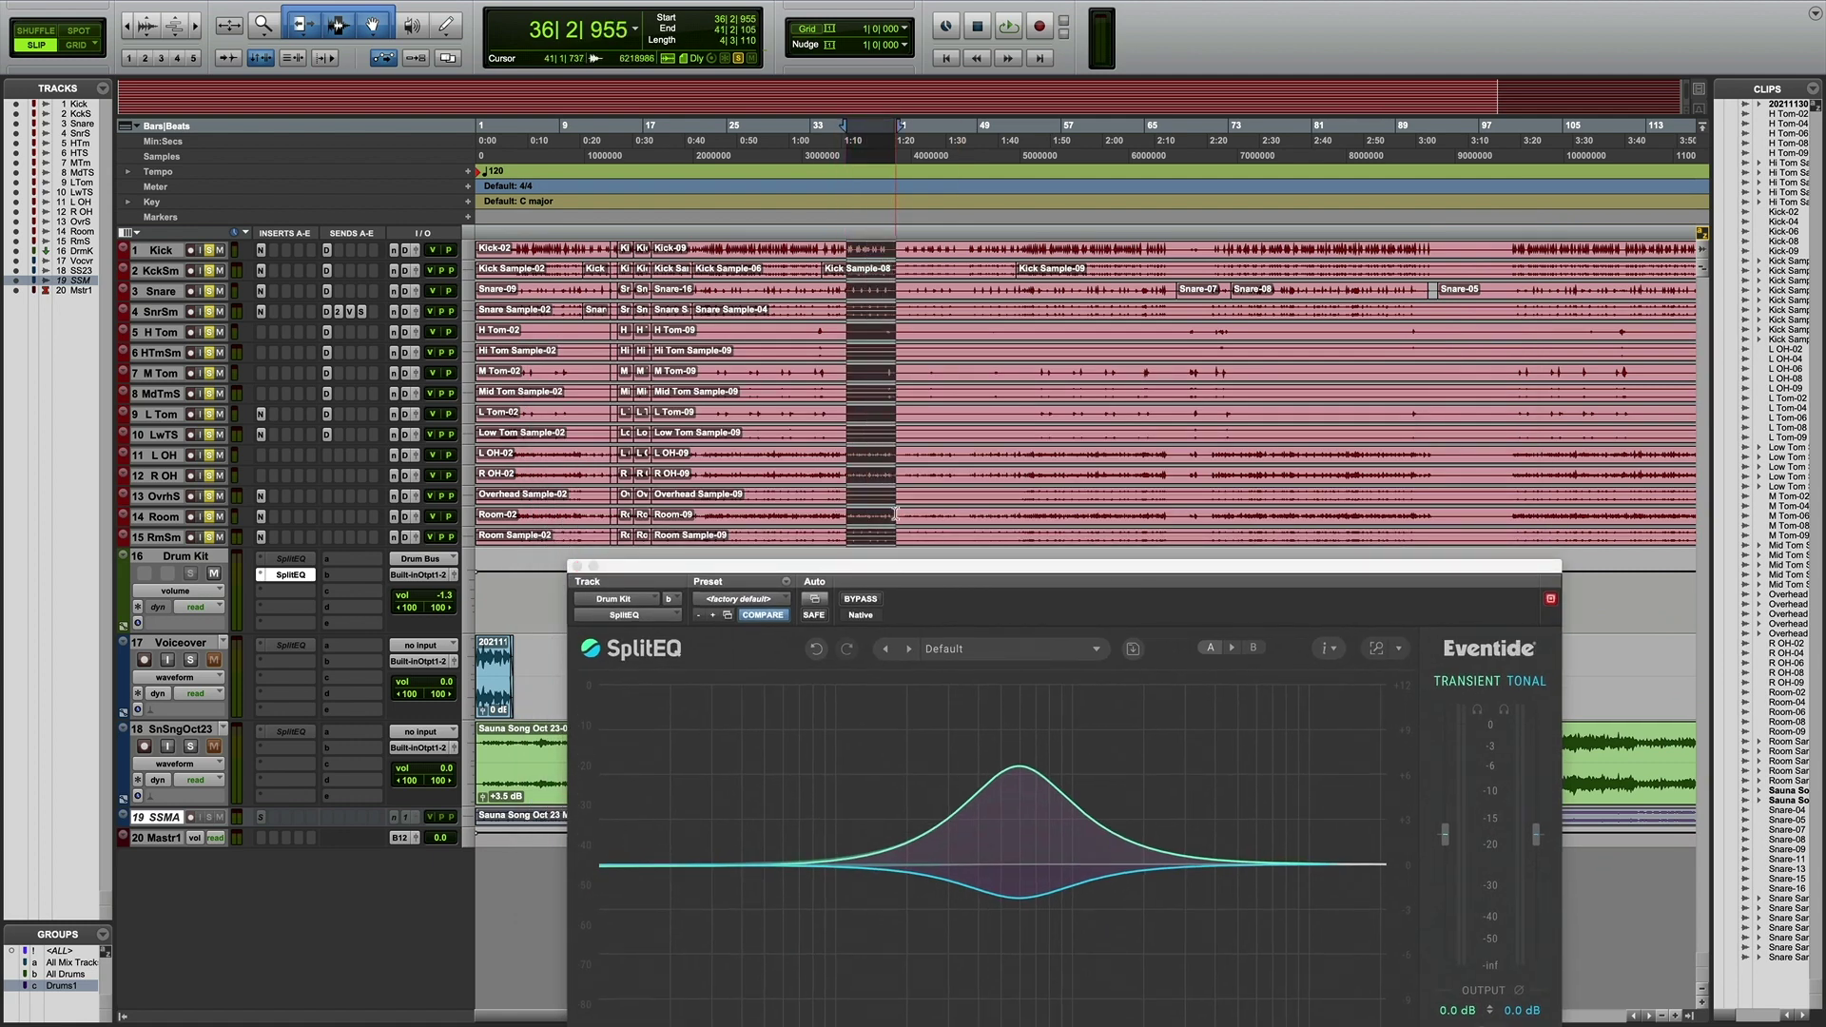
left_click_drag(951, 575, 893, 206)
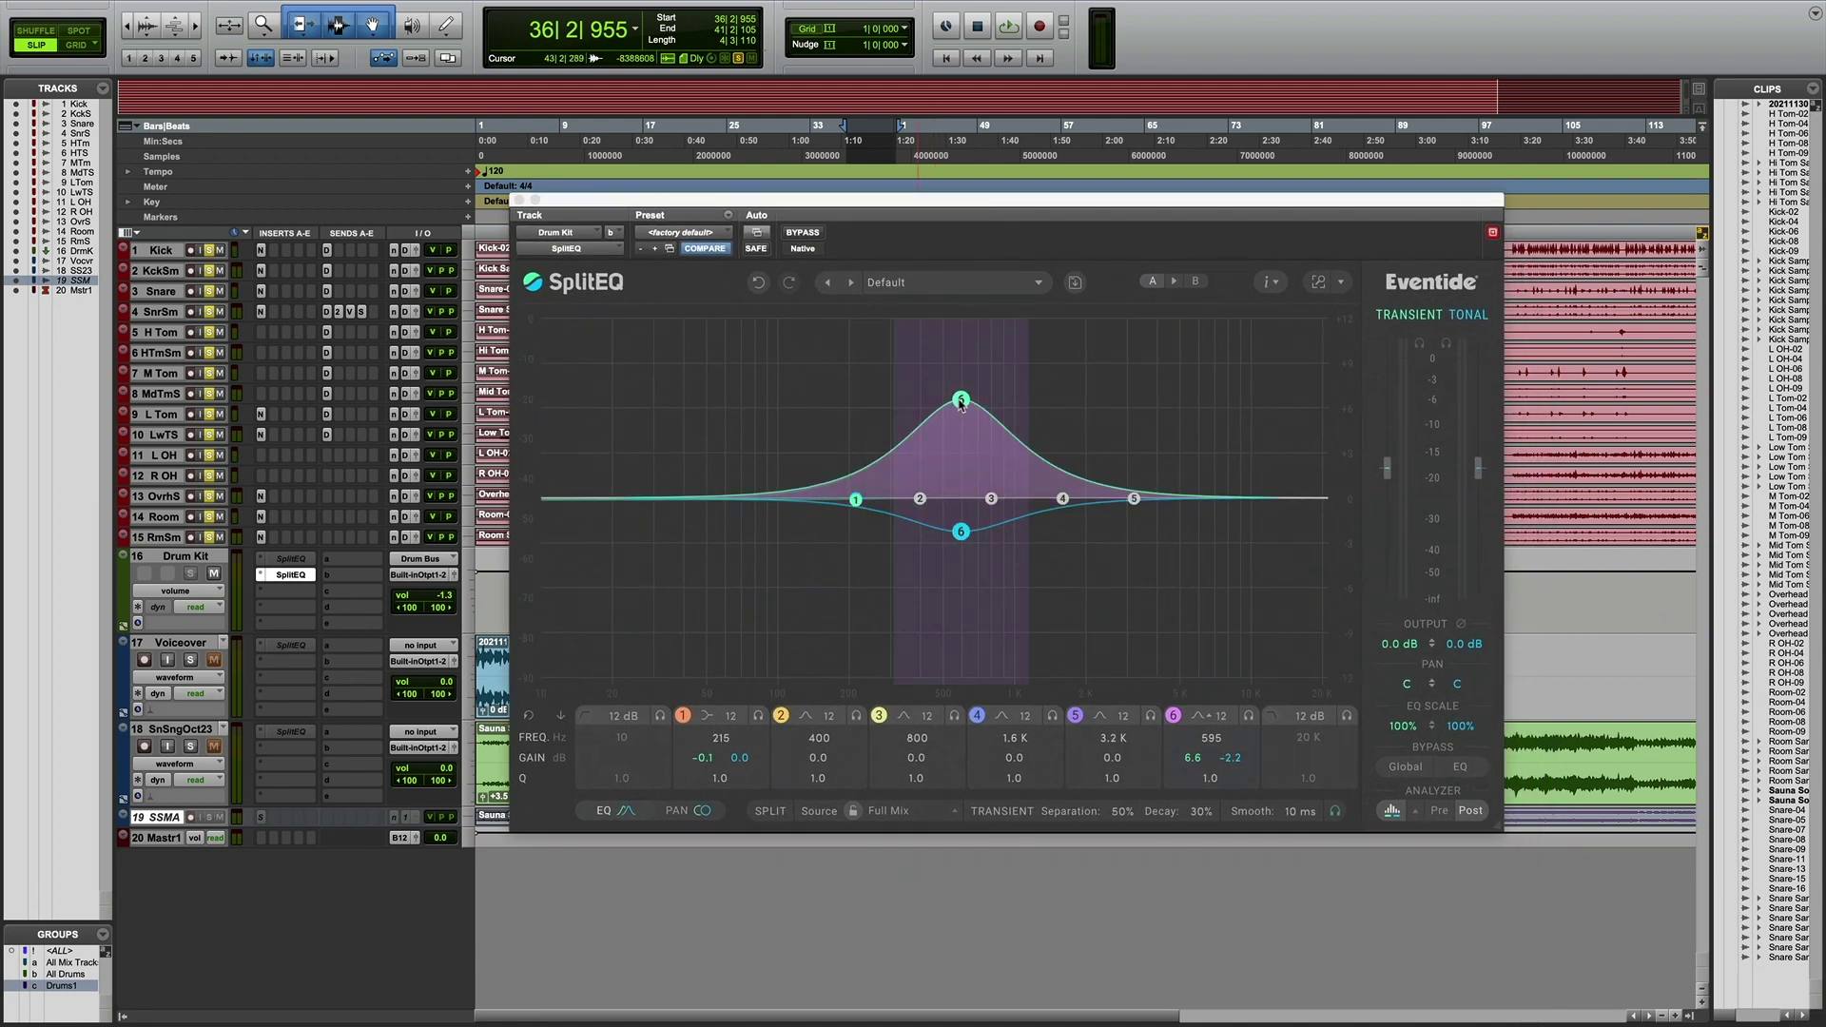
- Sweep the Drum Kit's band 6 up to about 1.2 kHz and widen its tonal cut
key("space")
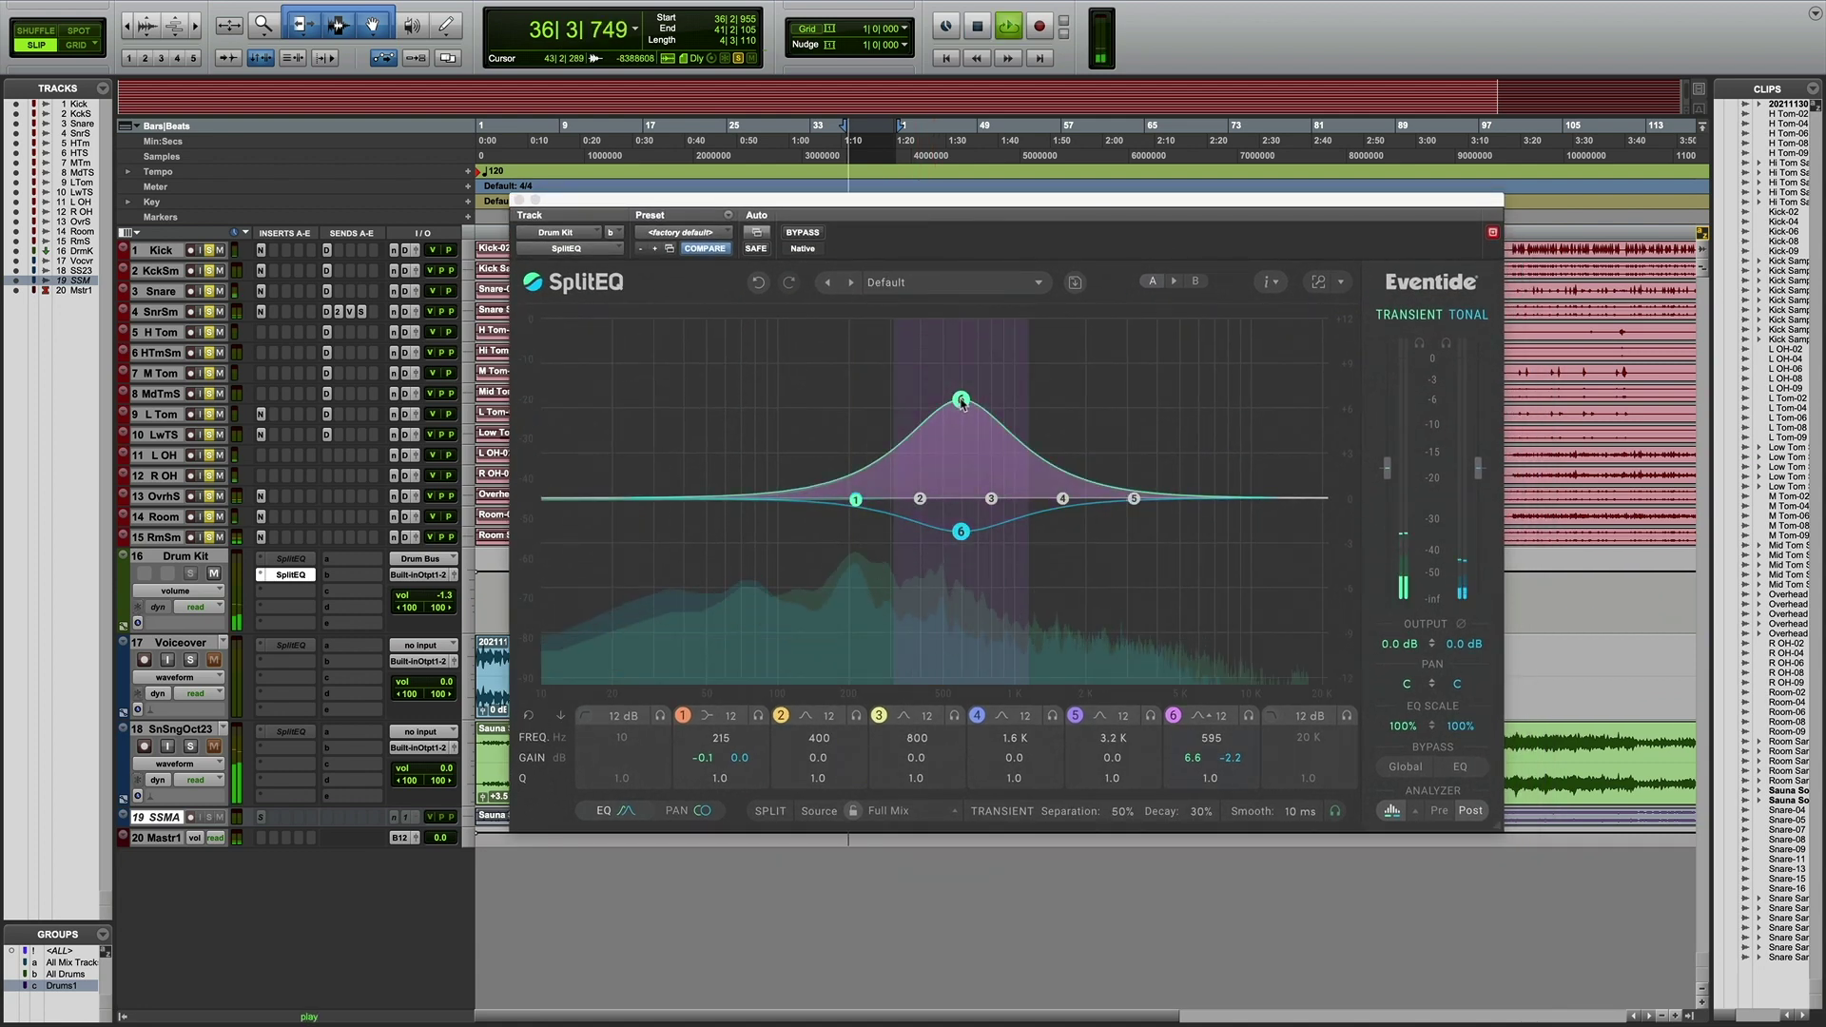
left_click_drag(961, 402, 1045, 400)
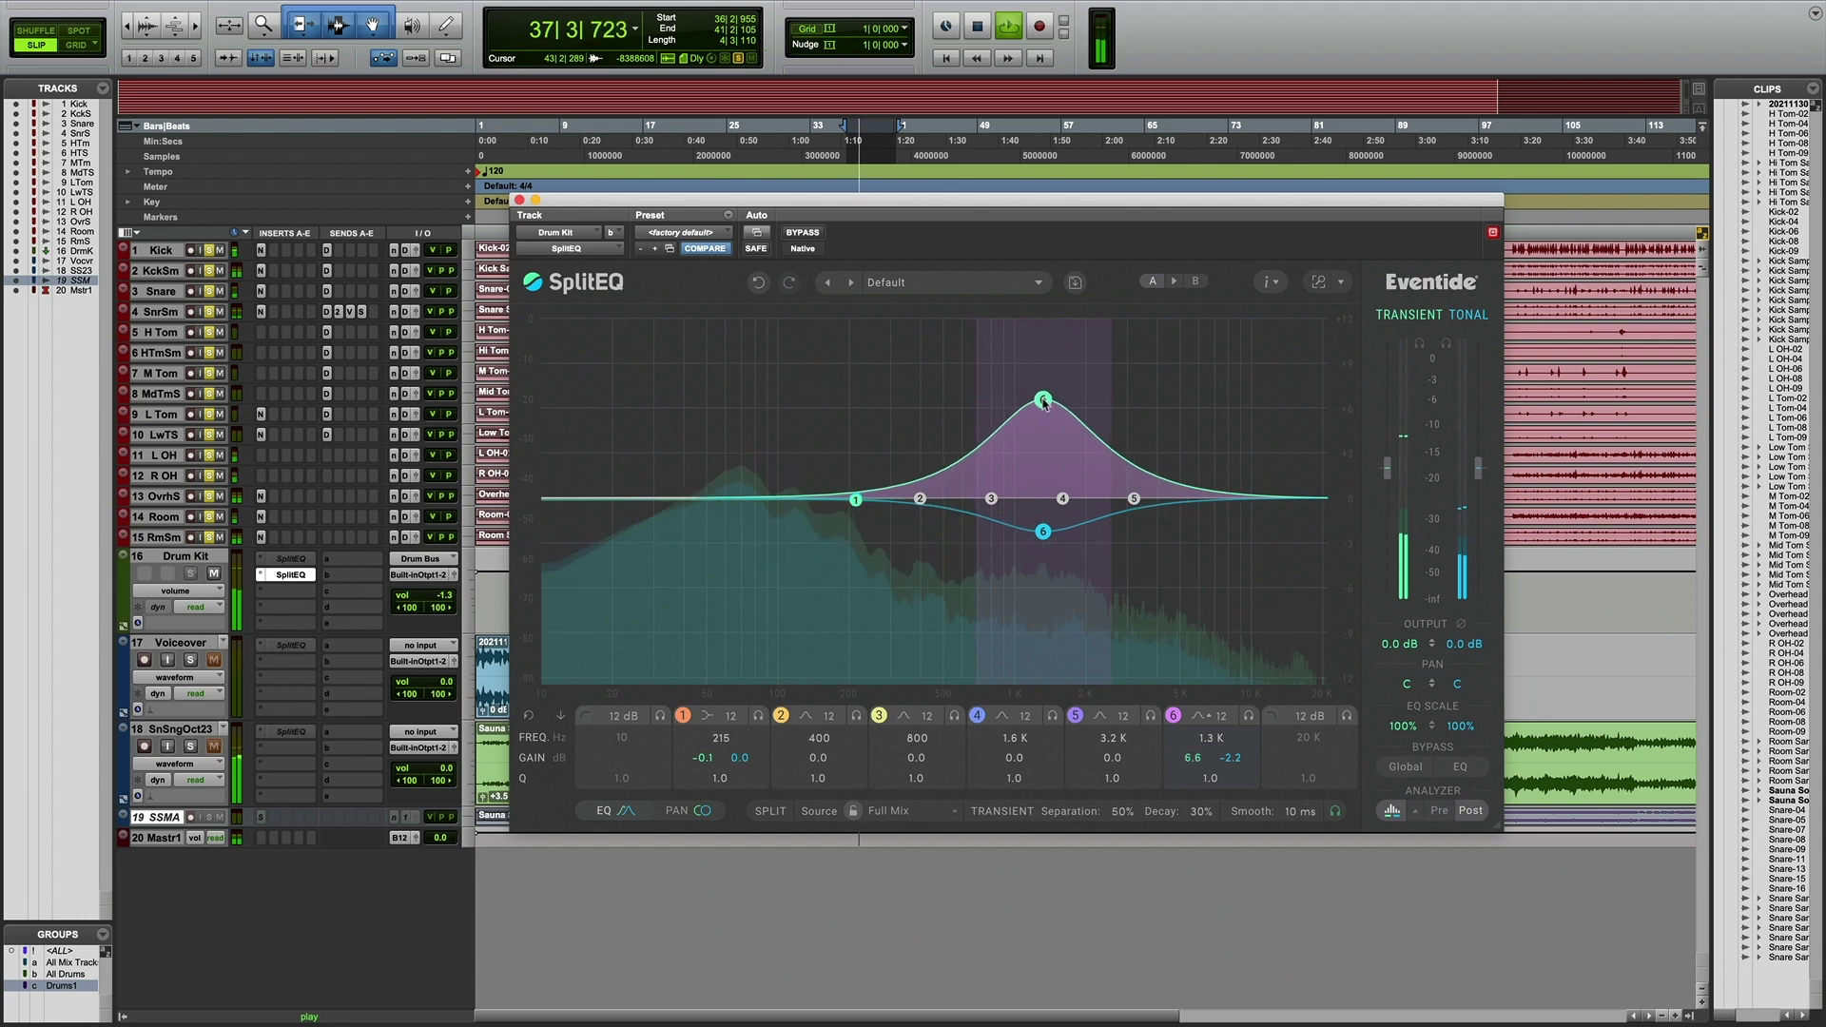
left_click(1174, 718)
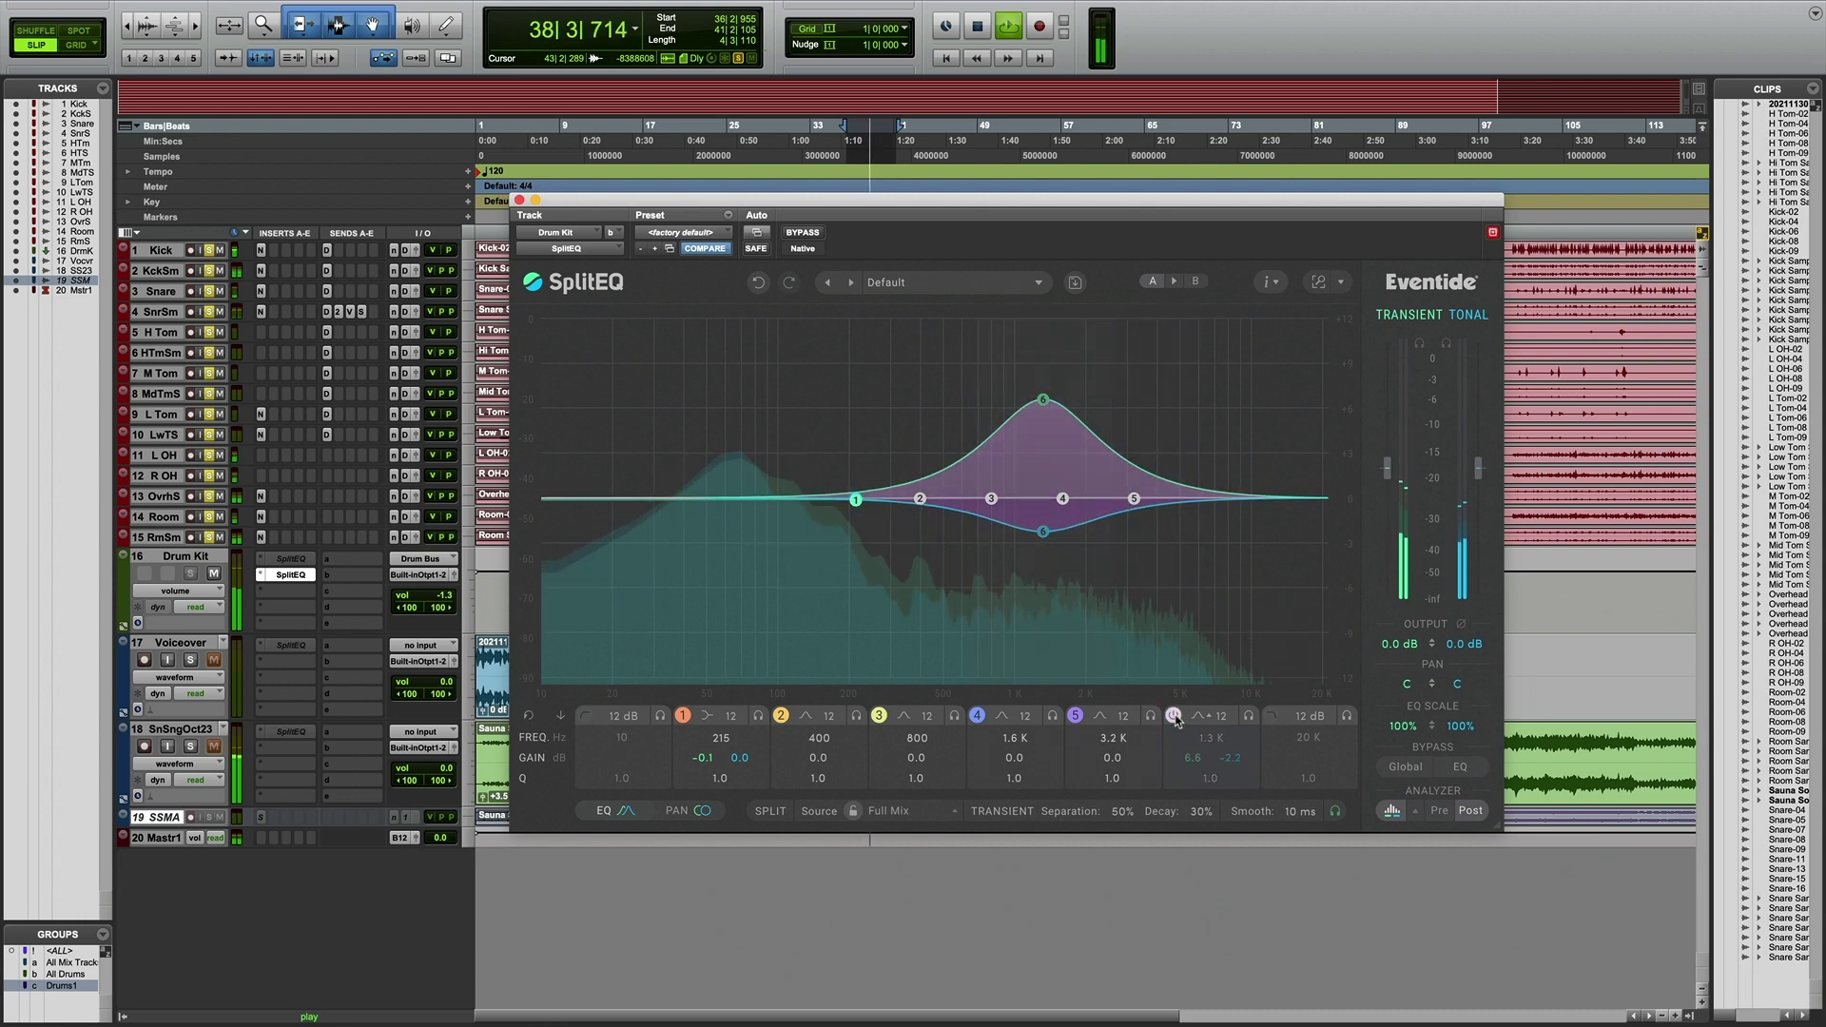
left_click(1173, 719)
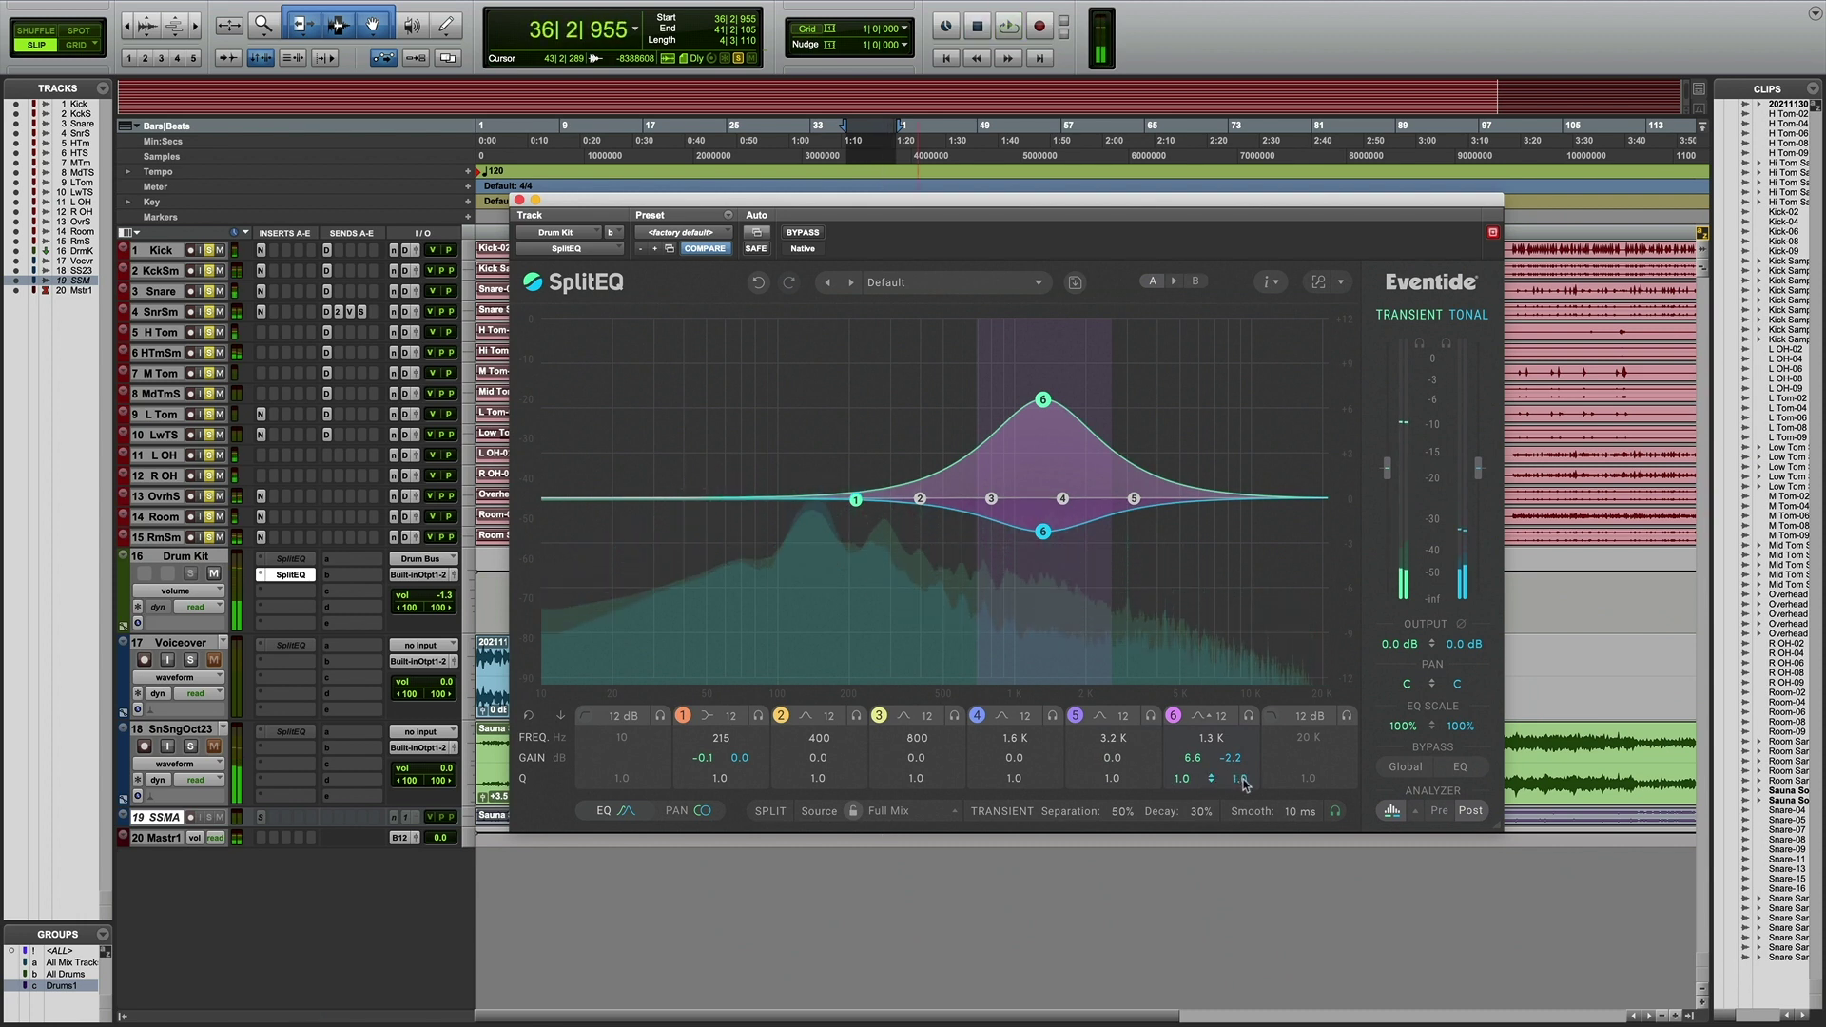
mouse_move(1243, 784)
left_mouse_down()
mouse_move(1186, 783)
mouse_move(1233, 784)
left_mouse_up()
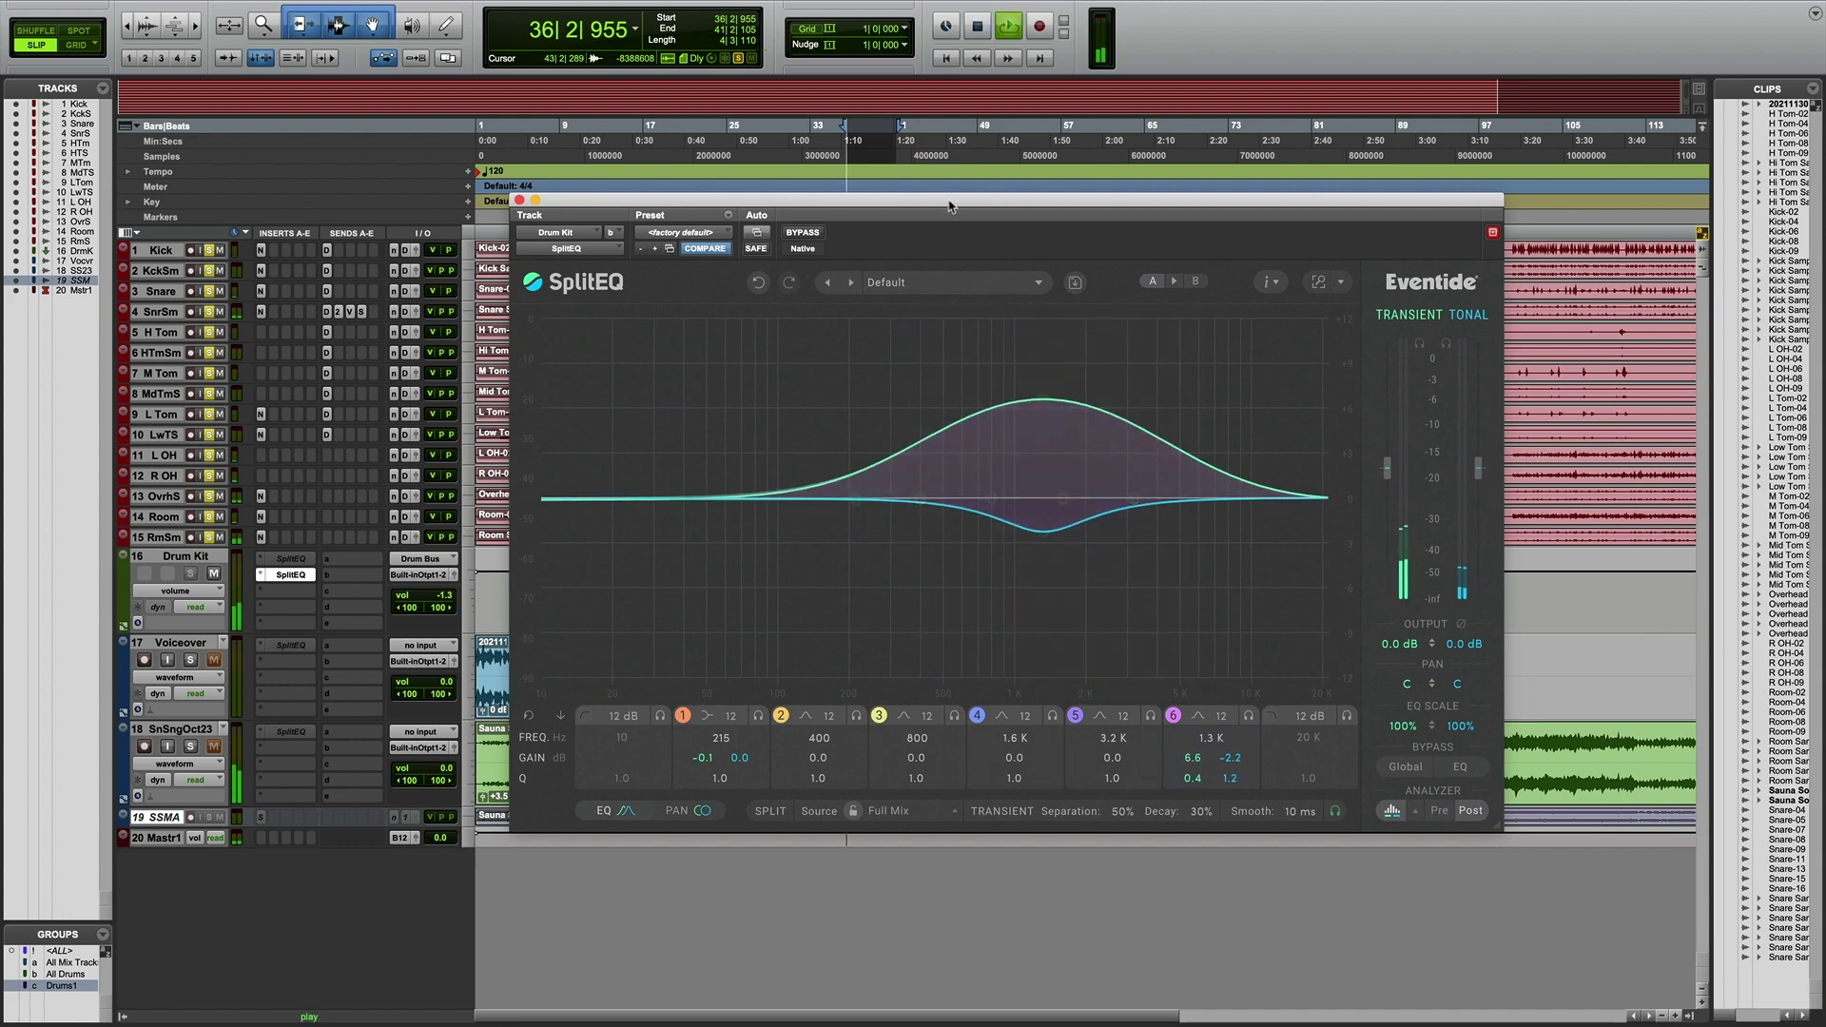
- Ease band 6's transient boost down, ending near 754 Hz at +6.2/−2.2 dB
key("space")
mouse_move(951, 206)
left_mouse_down()
mouse_move(953, 386)
mouse_move(924, 268)
left_mouse_up()
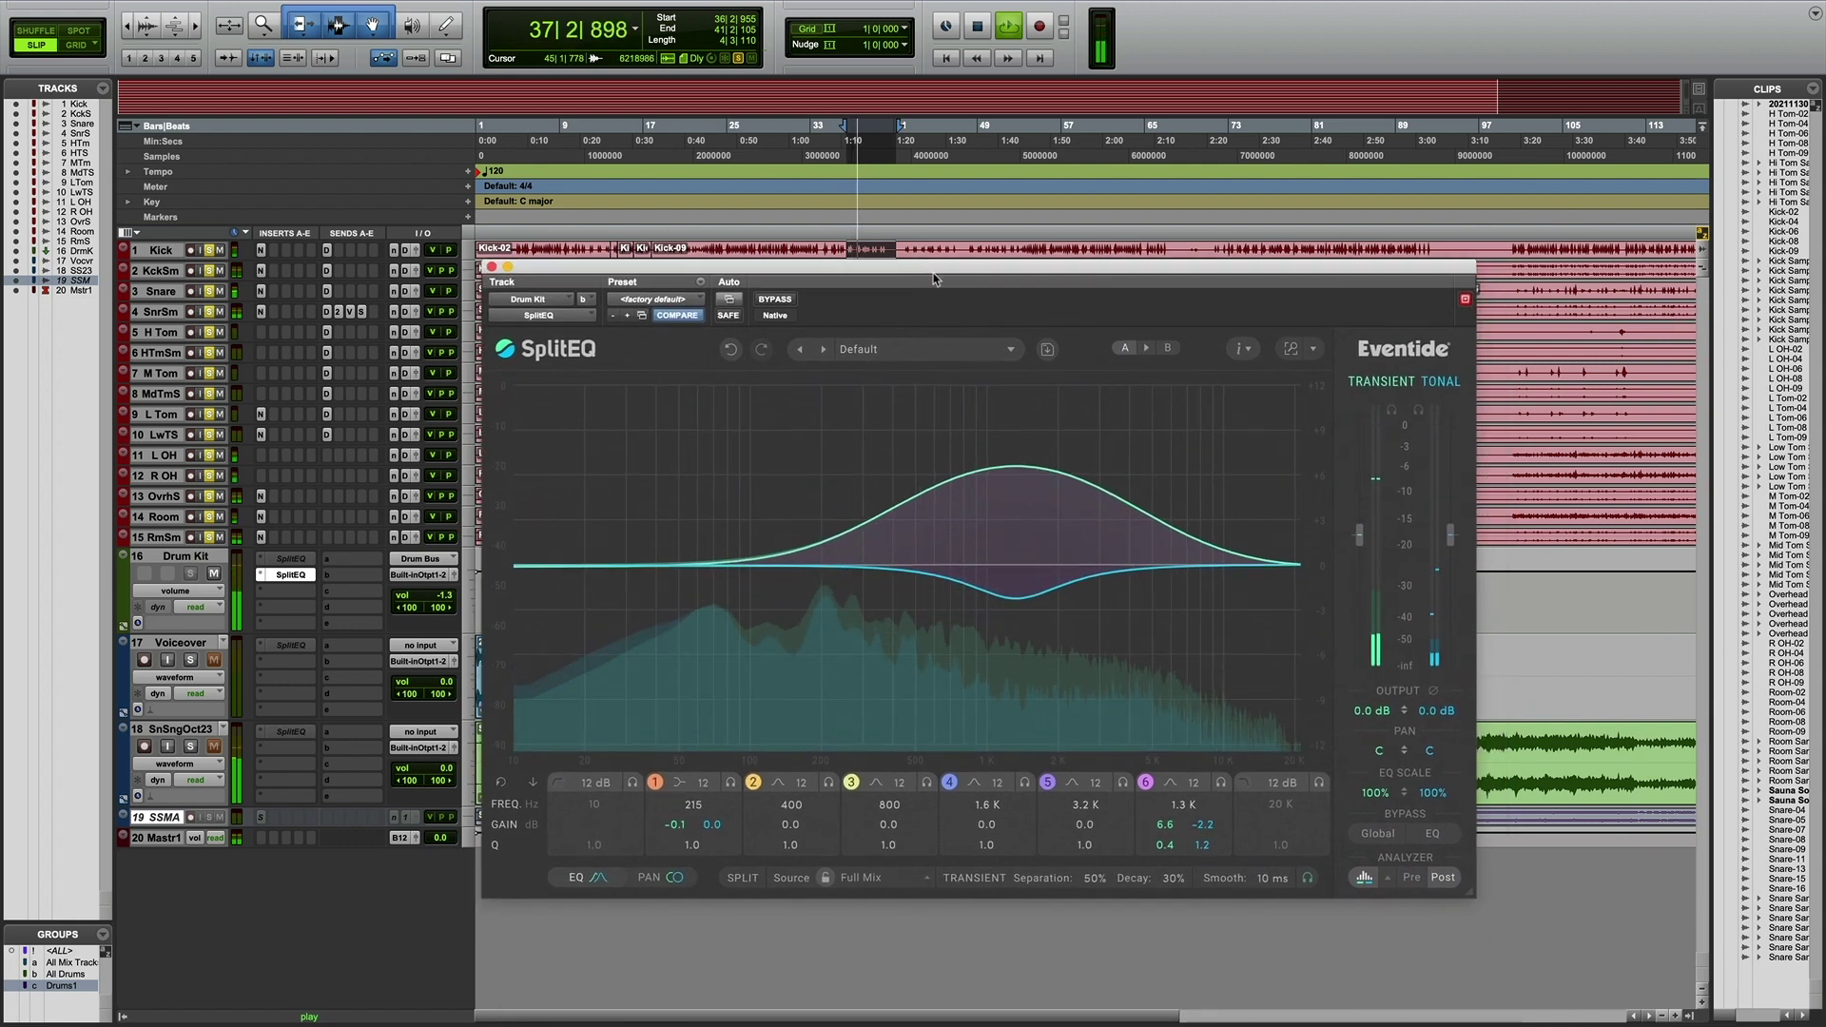
mouse_move(913, 570)
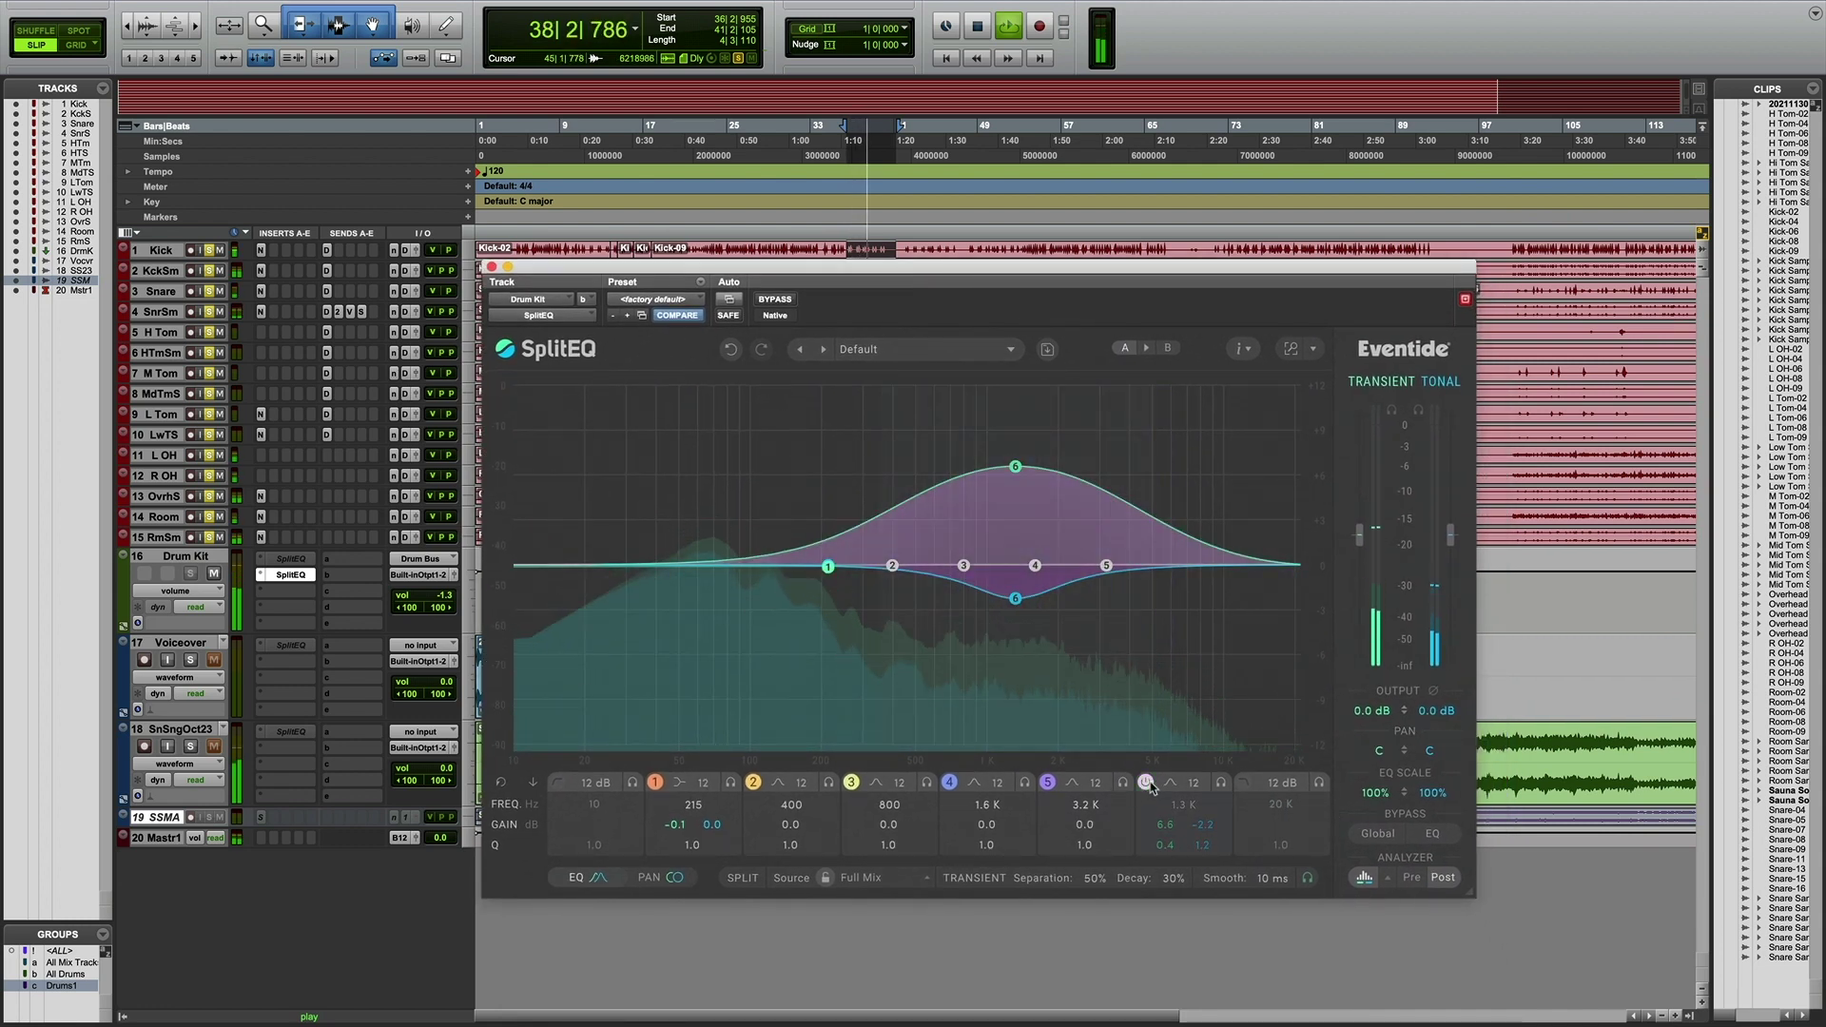
left_click(1147, 783)
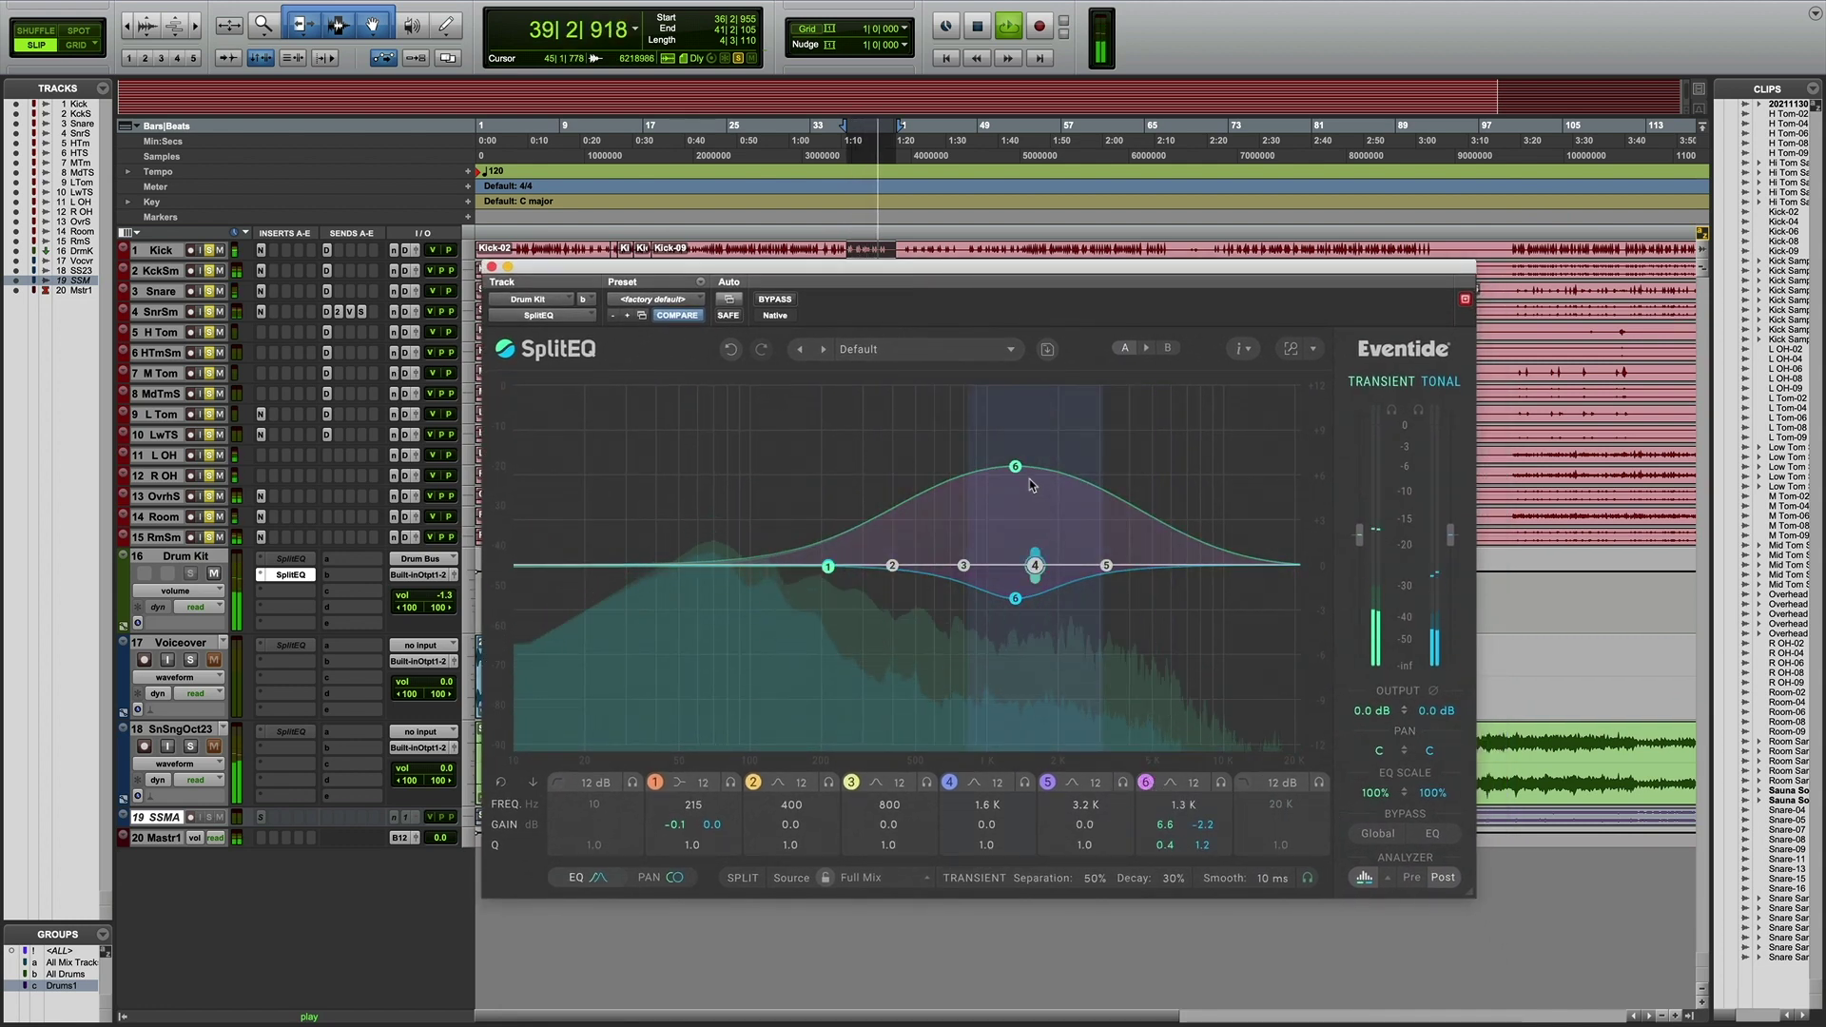
left_click_drag(1014, 467, 1016, 483)
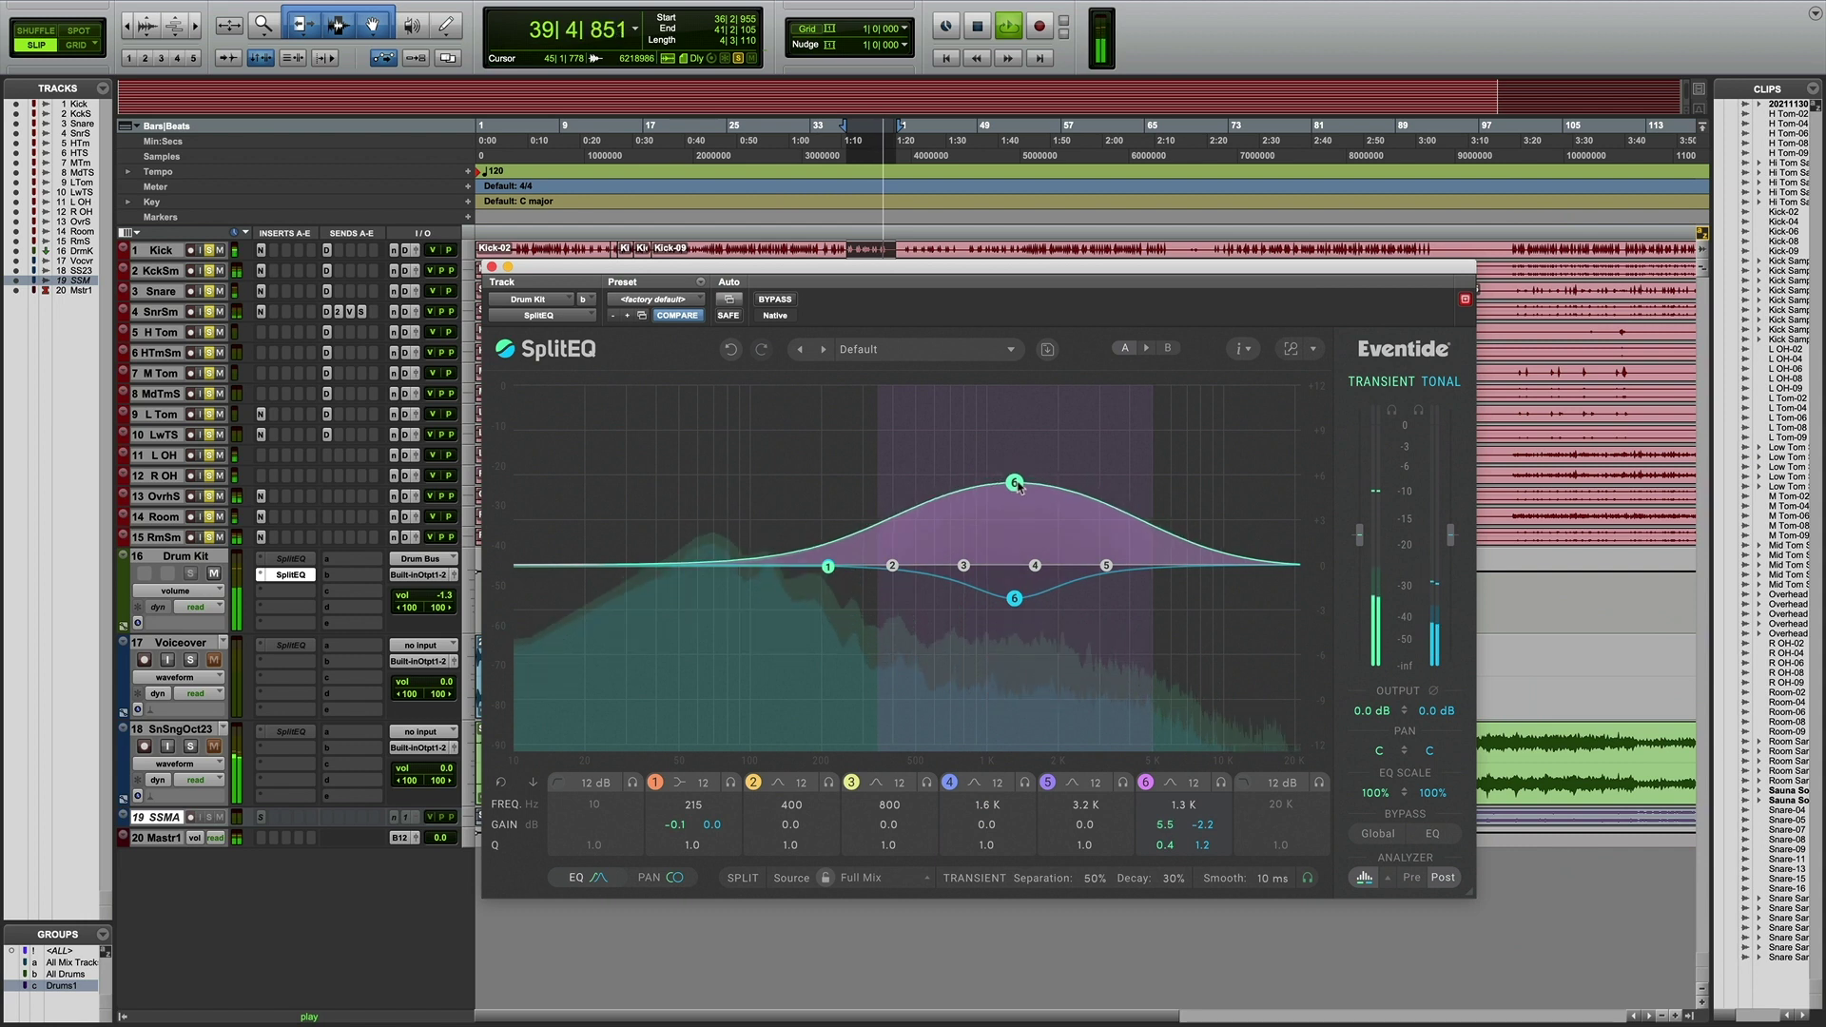
left_click(1148, 784)
key("space")
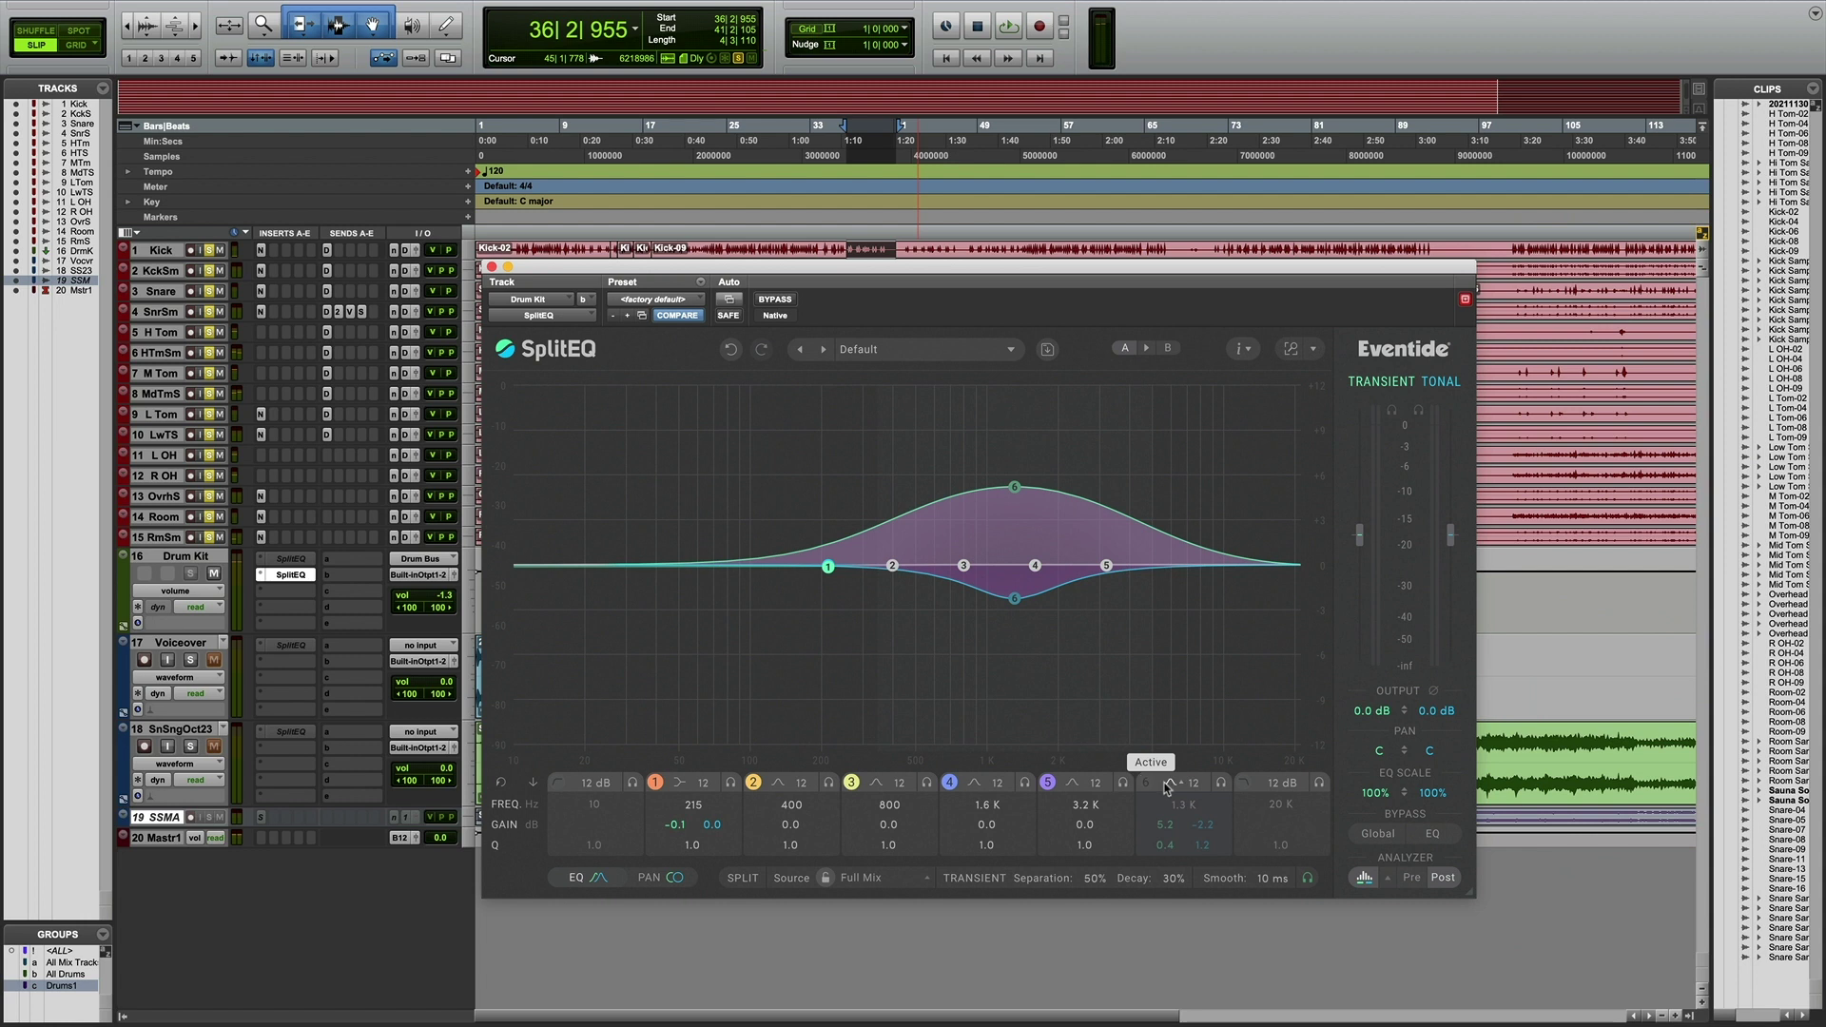
left_click(1147, 782)
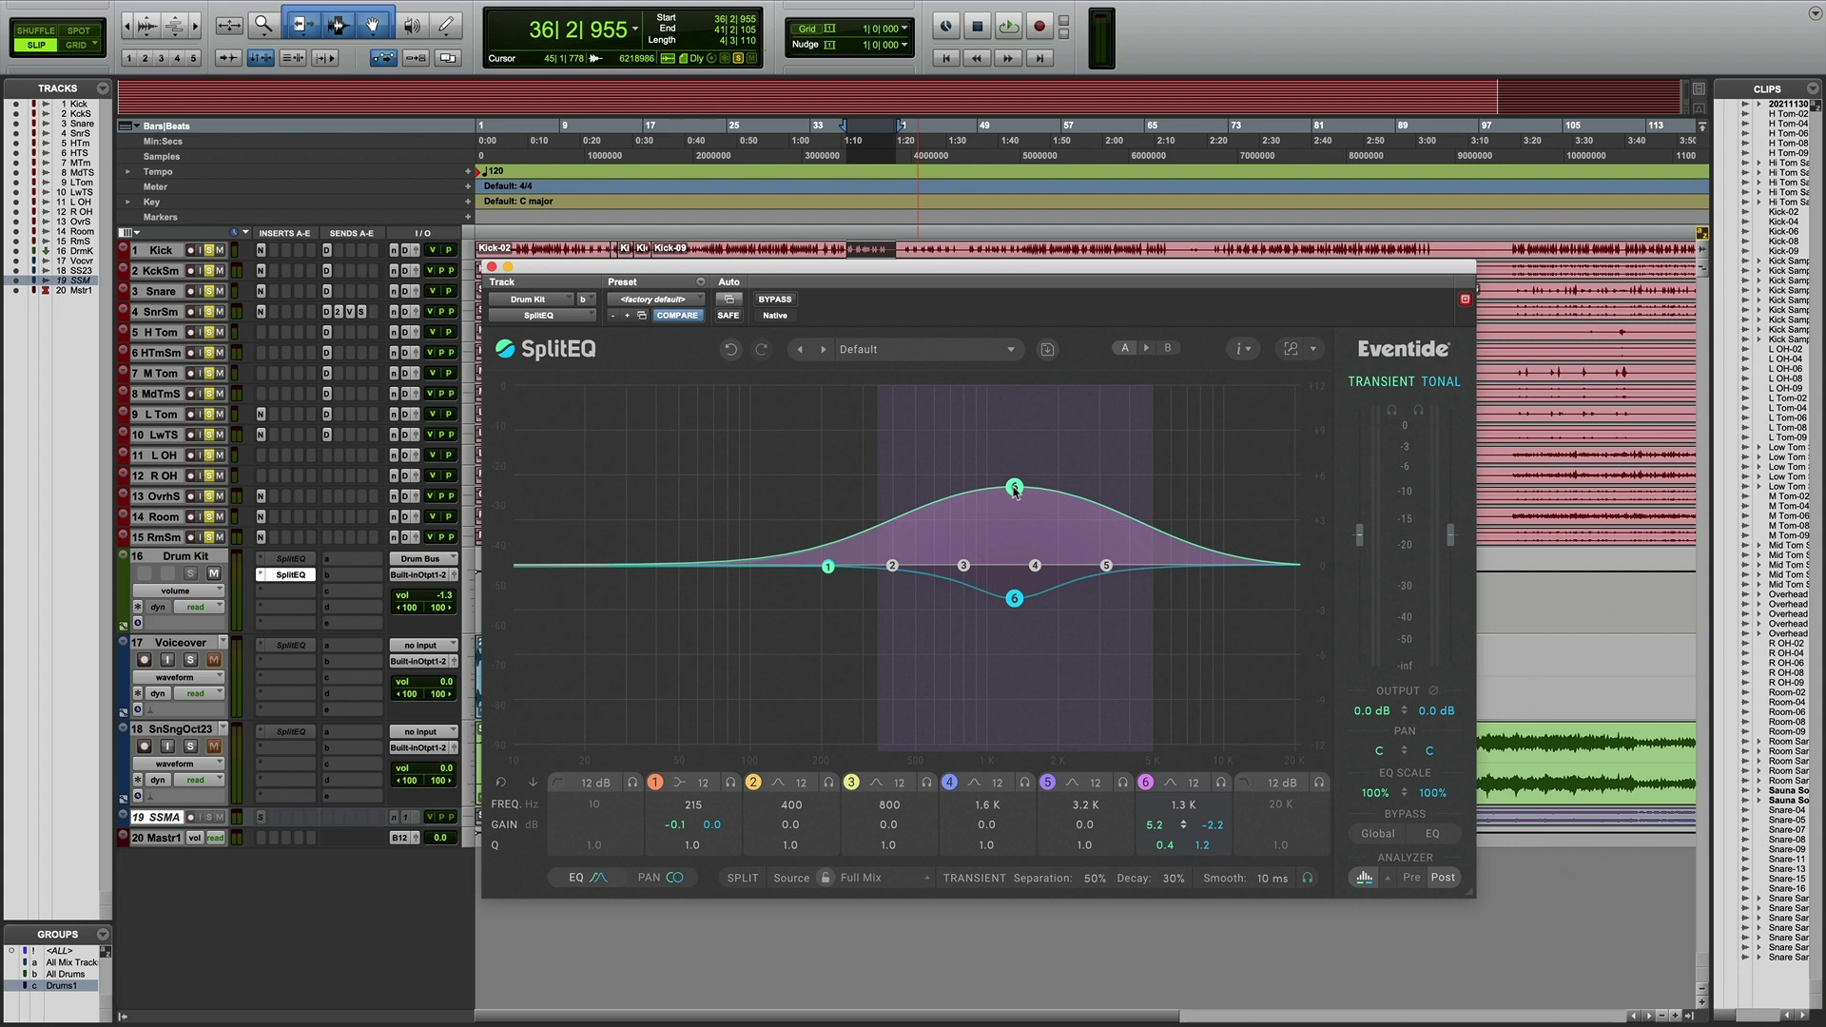
key("space")
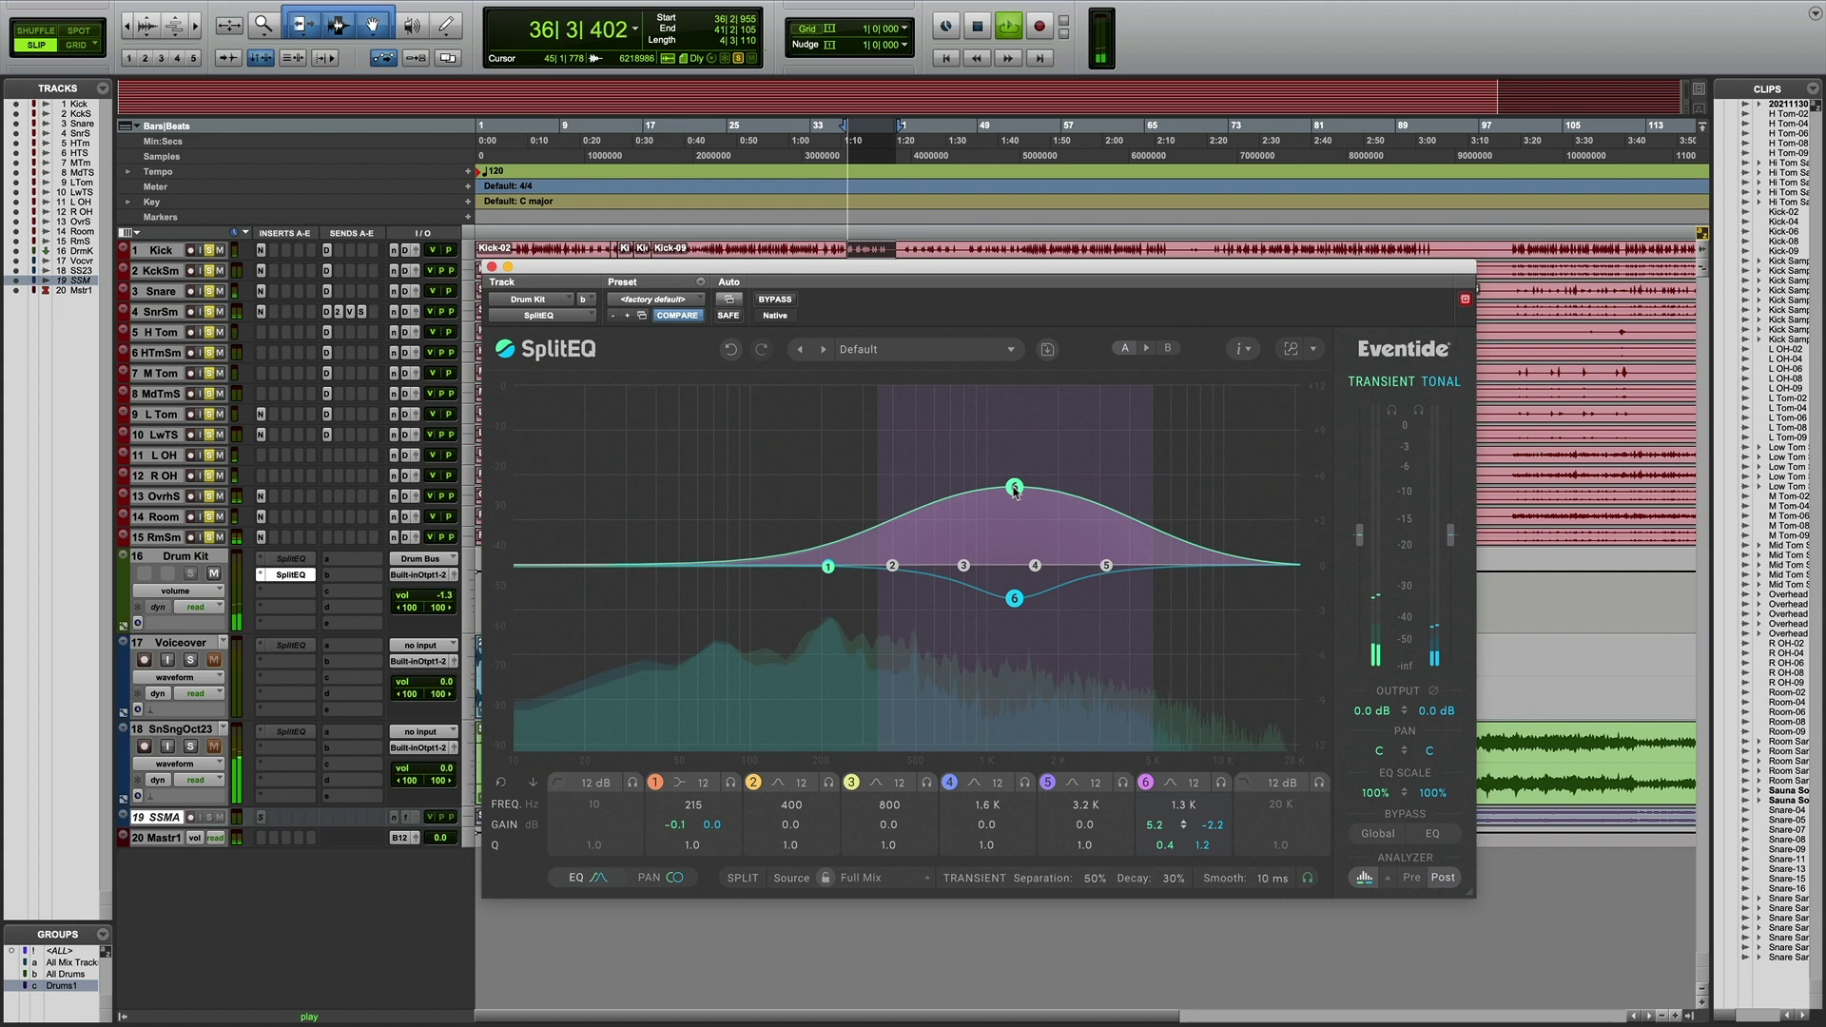
- Sweep drum band 6 from about 680 Hz down to roughly 305 Hz at +6.3 dB
mouse_move(1015, 488)
left_mouse_down()
mouse_move(925, 465)
mouse_move(947, 481)
left_mouse_up()
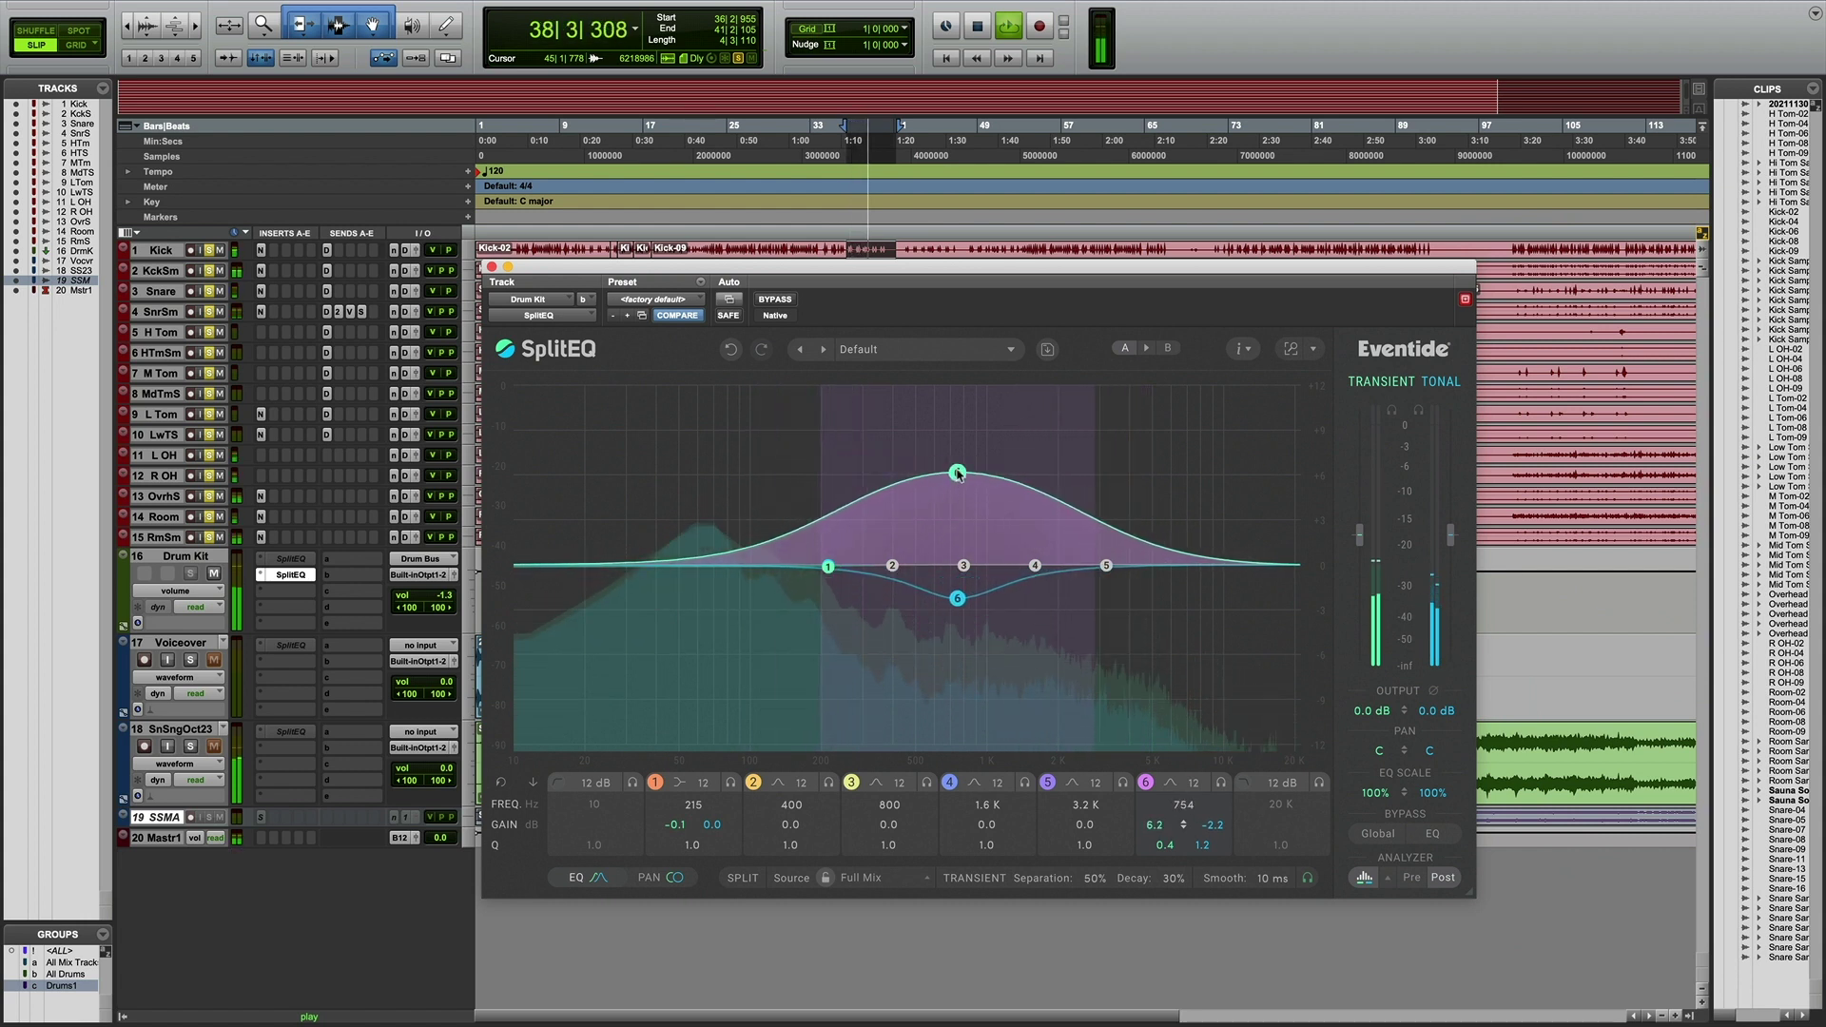
left_click_drag(948, 479, 866, 462)
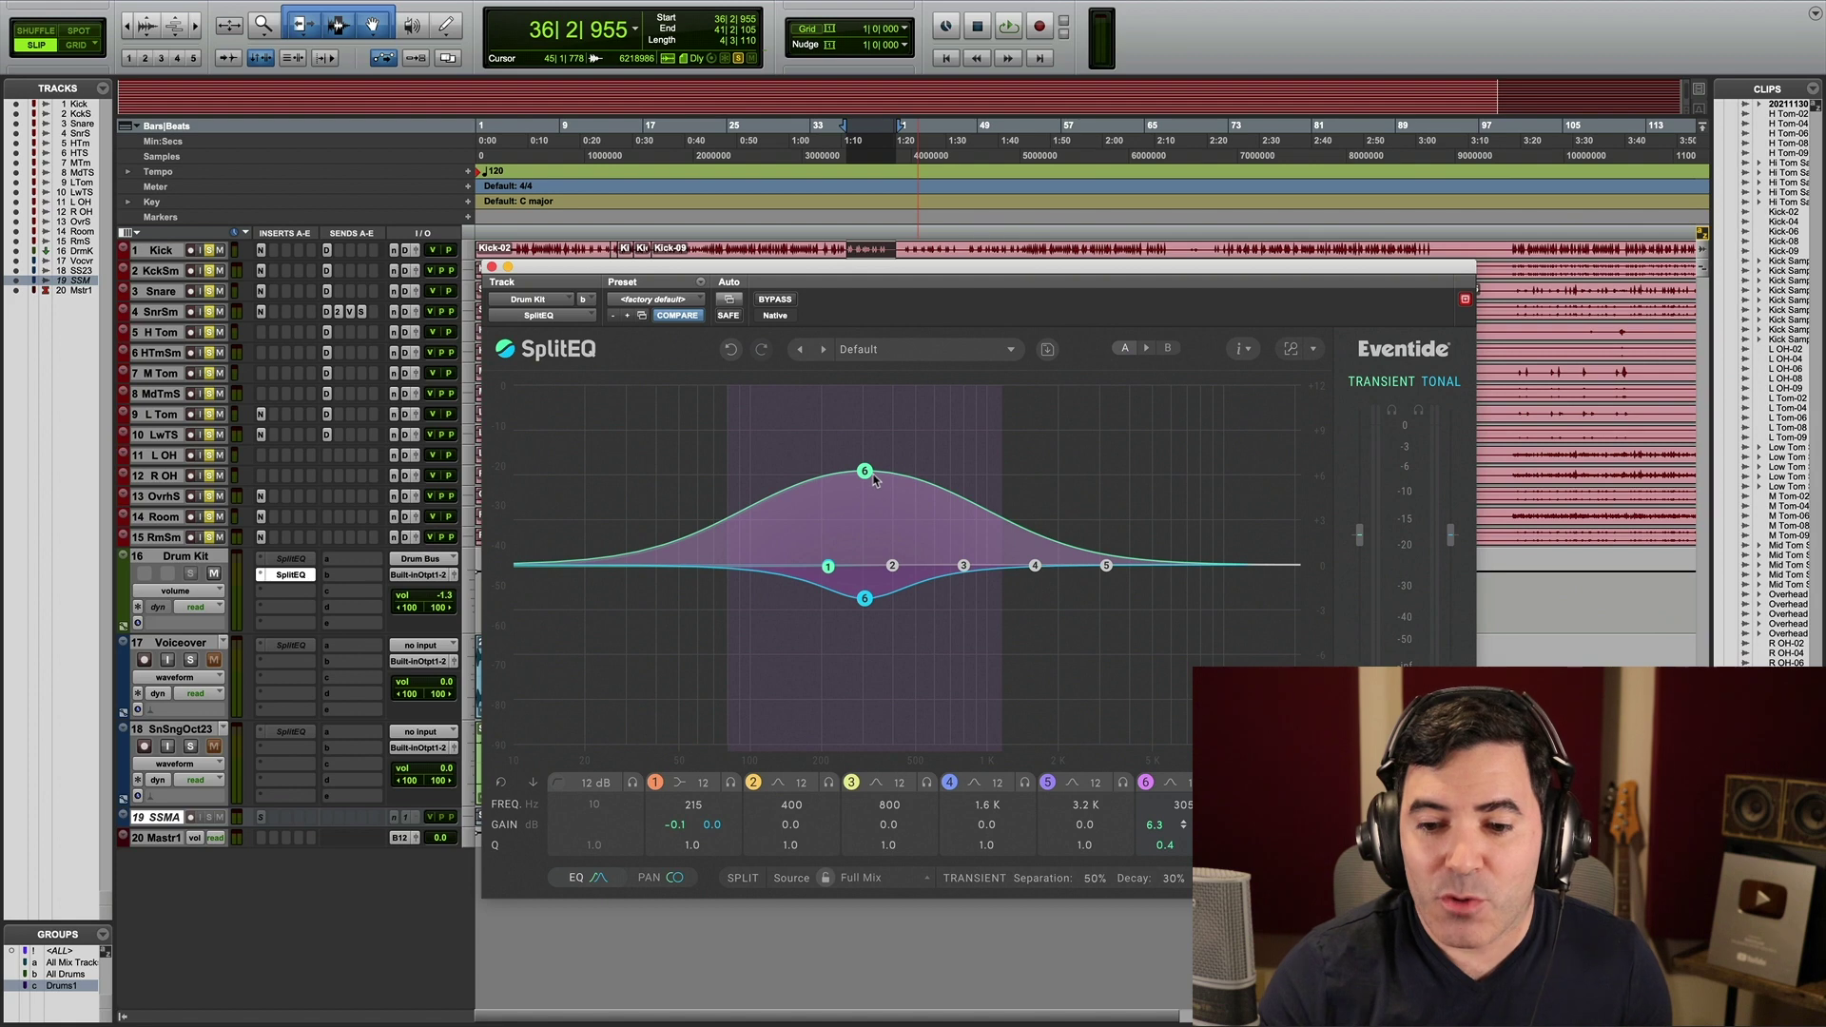
- Flip drum band 6 to a transient cut and tonal boost, tweak its Q, and sweep it near 300 Hz
mouse_move(867, 471)
left_mouse_down()
mouse_move(883, 601)
mouse_move(903, 480)
left_mouse_up()
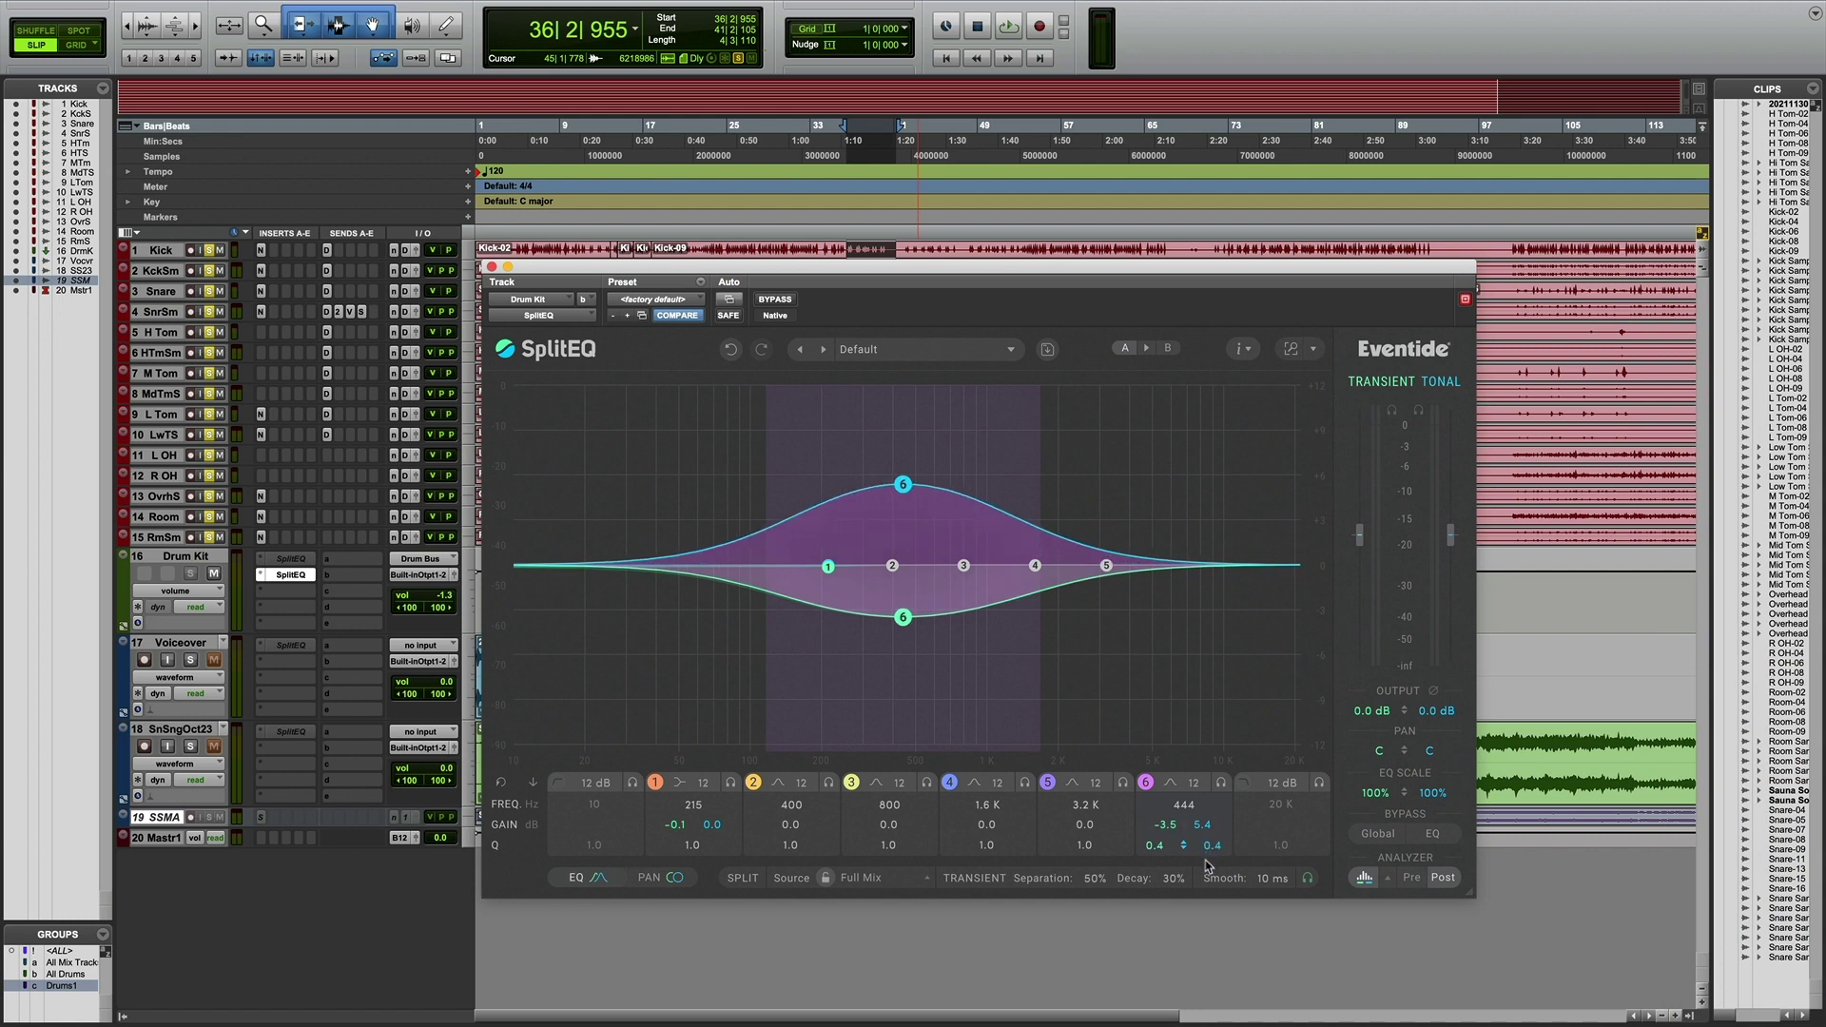
left_click_drag(1207, 866, 1164, 830)
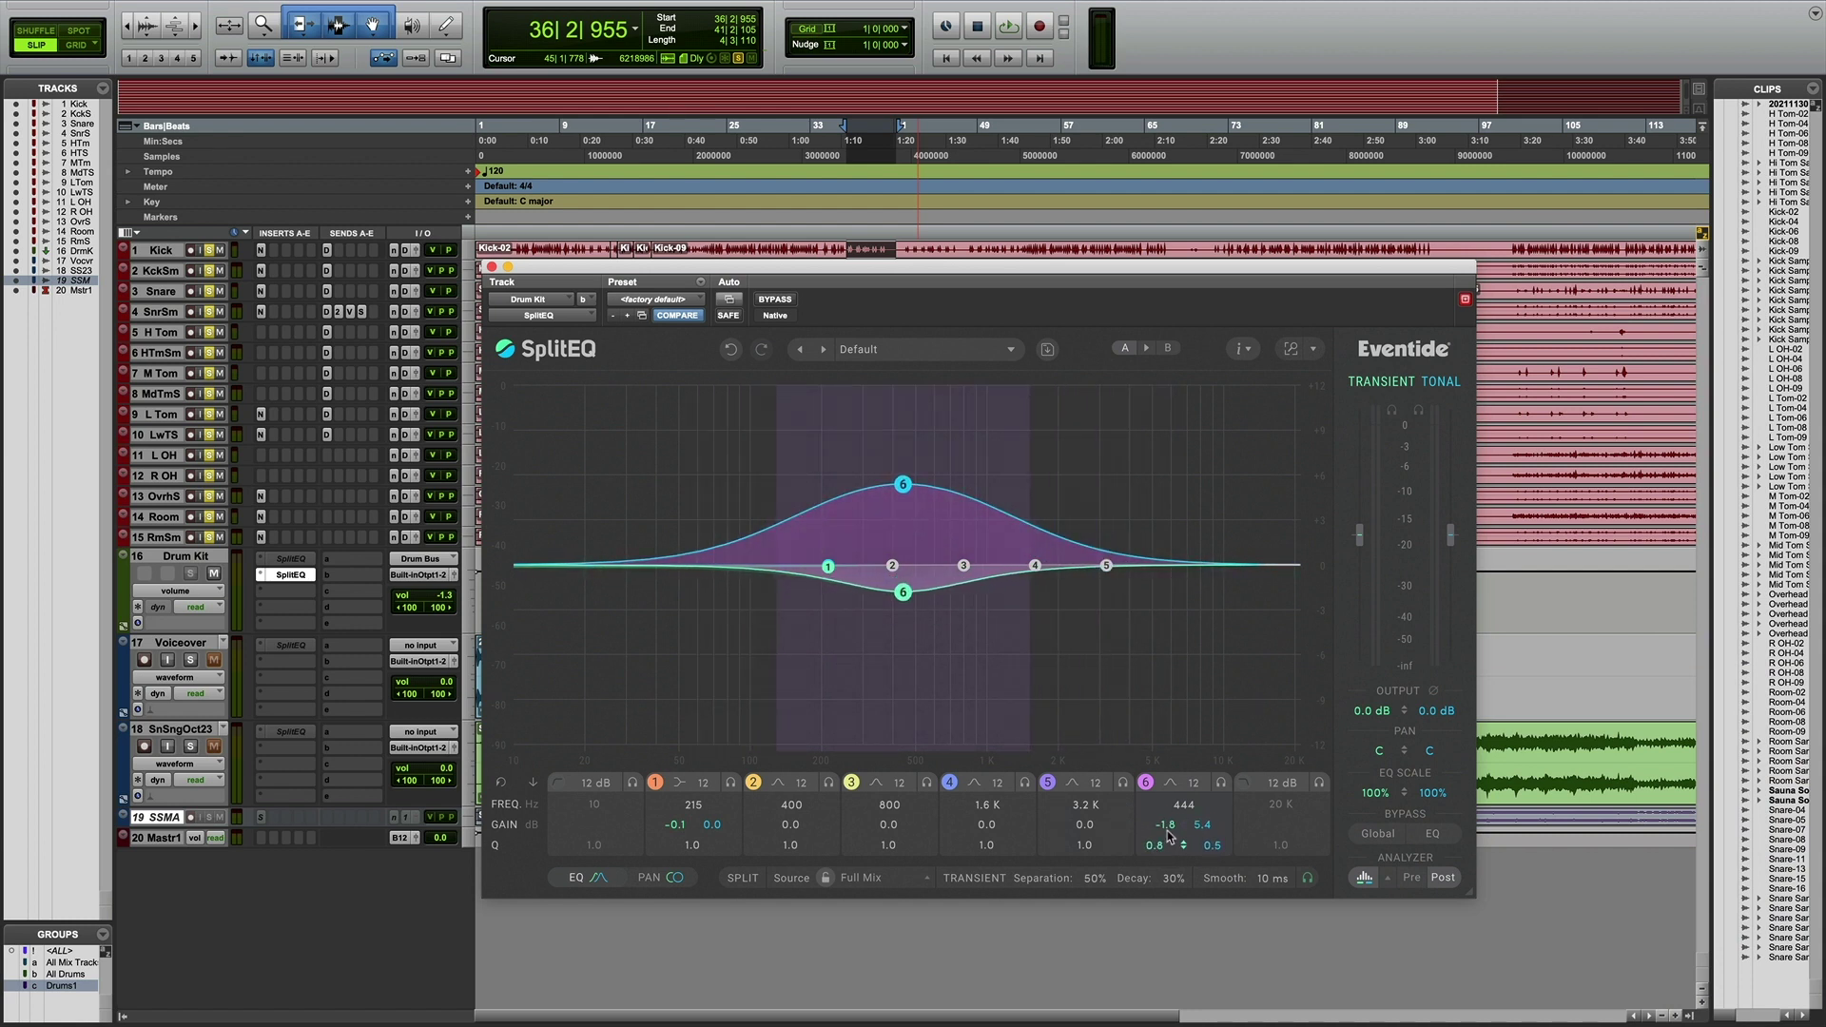
key("space")
mouse_move(902, 486)
left_mouse_down()
mouse_move(850, 465)
mouse_move(874, 467)
left_mouse_up()
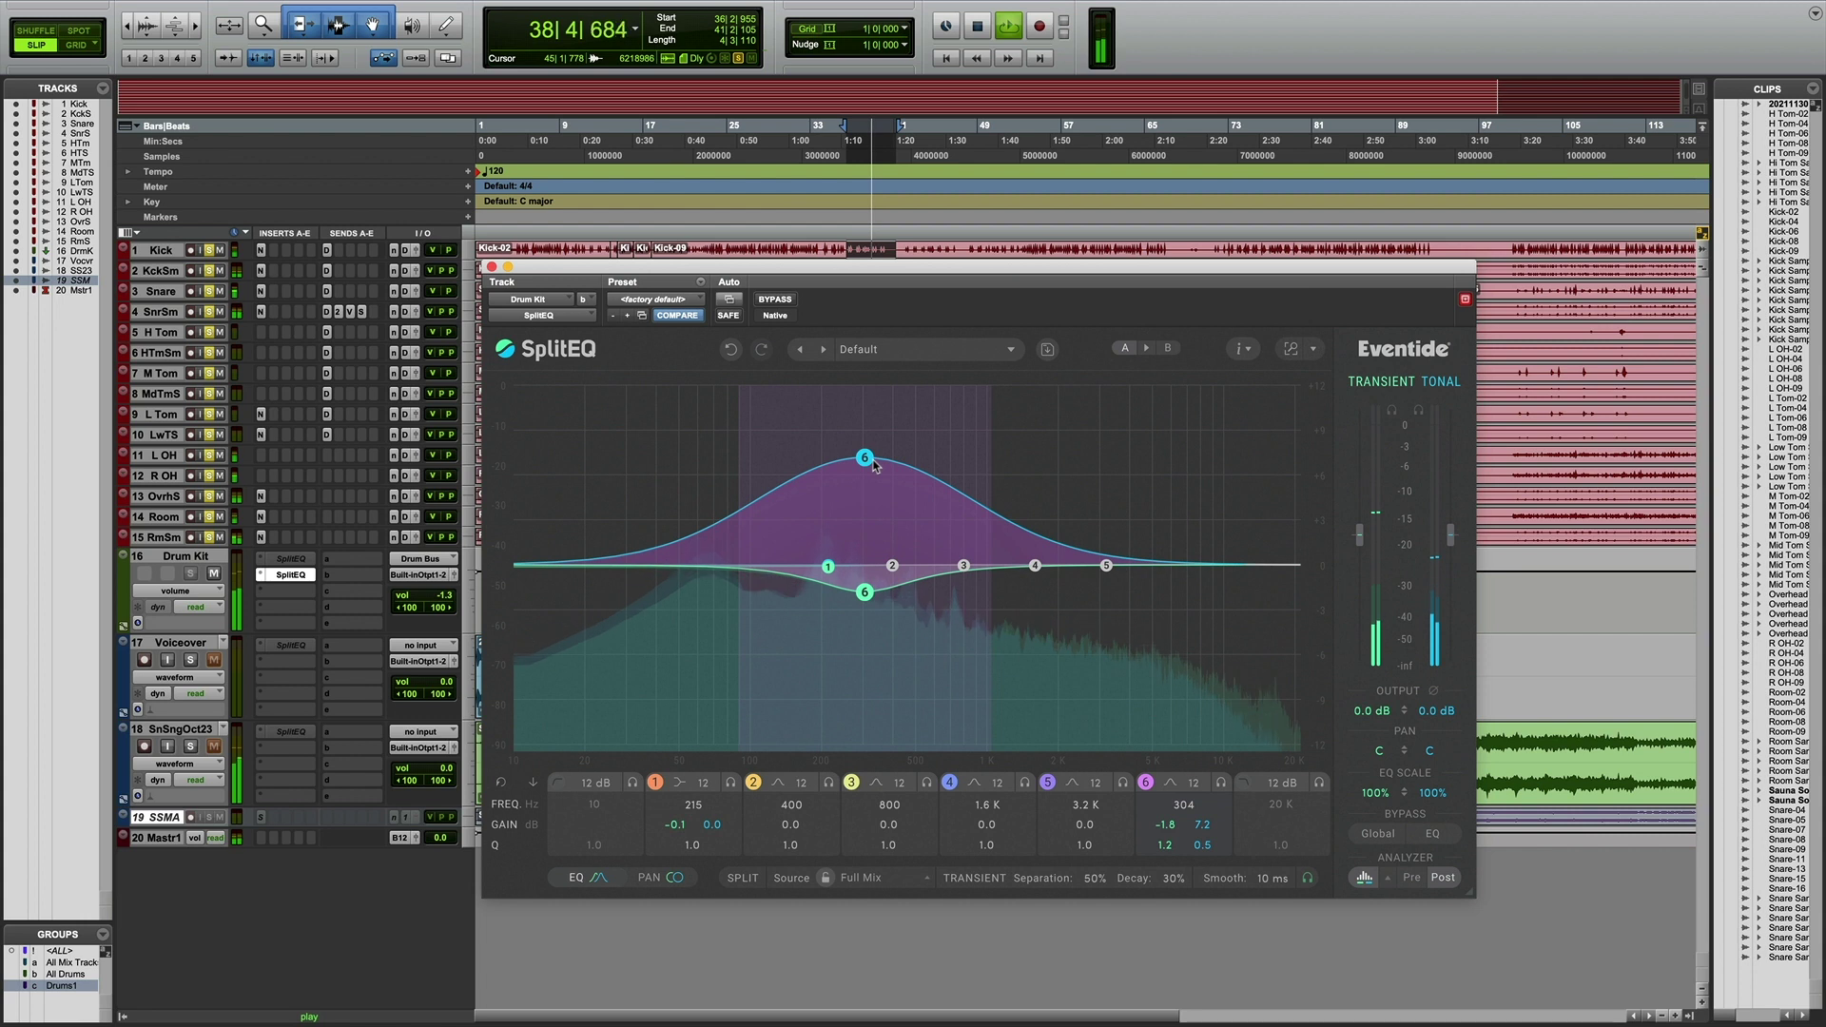
key("space")
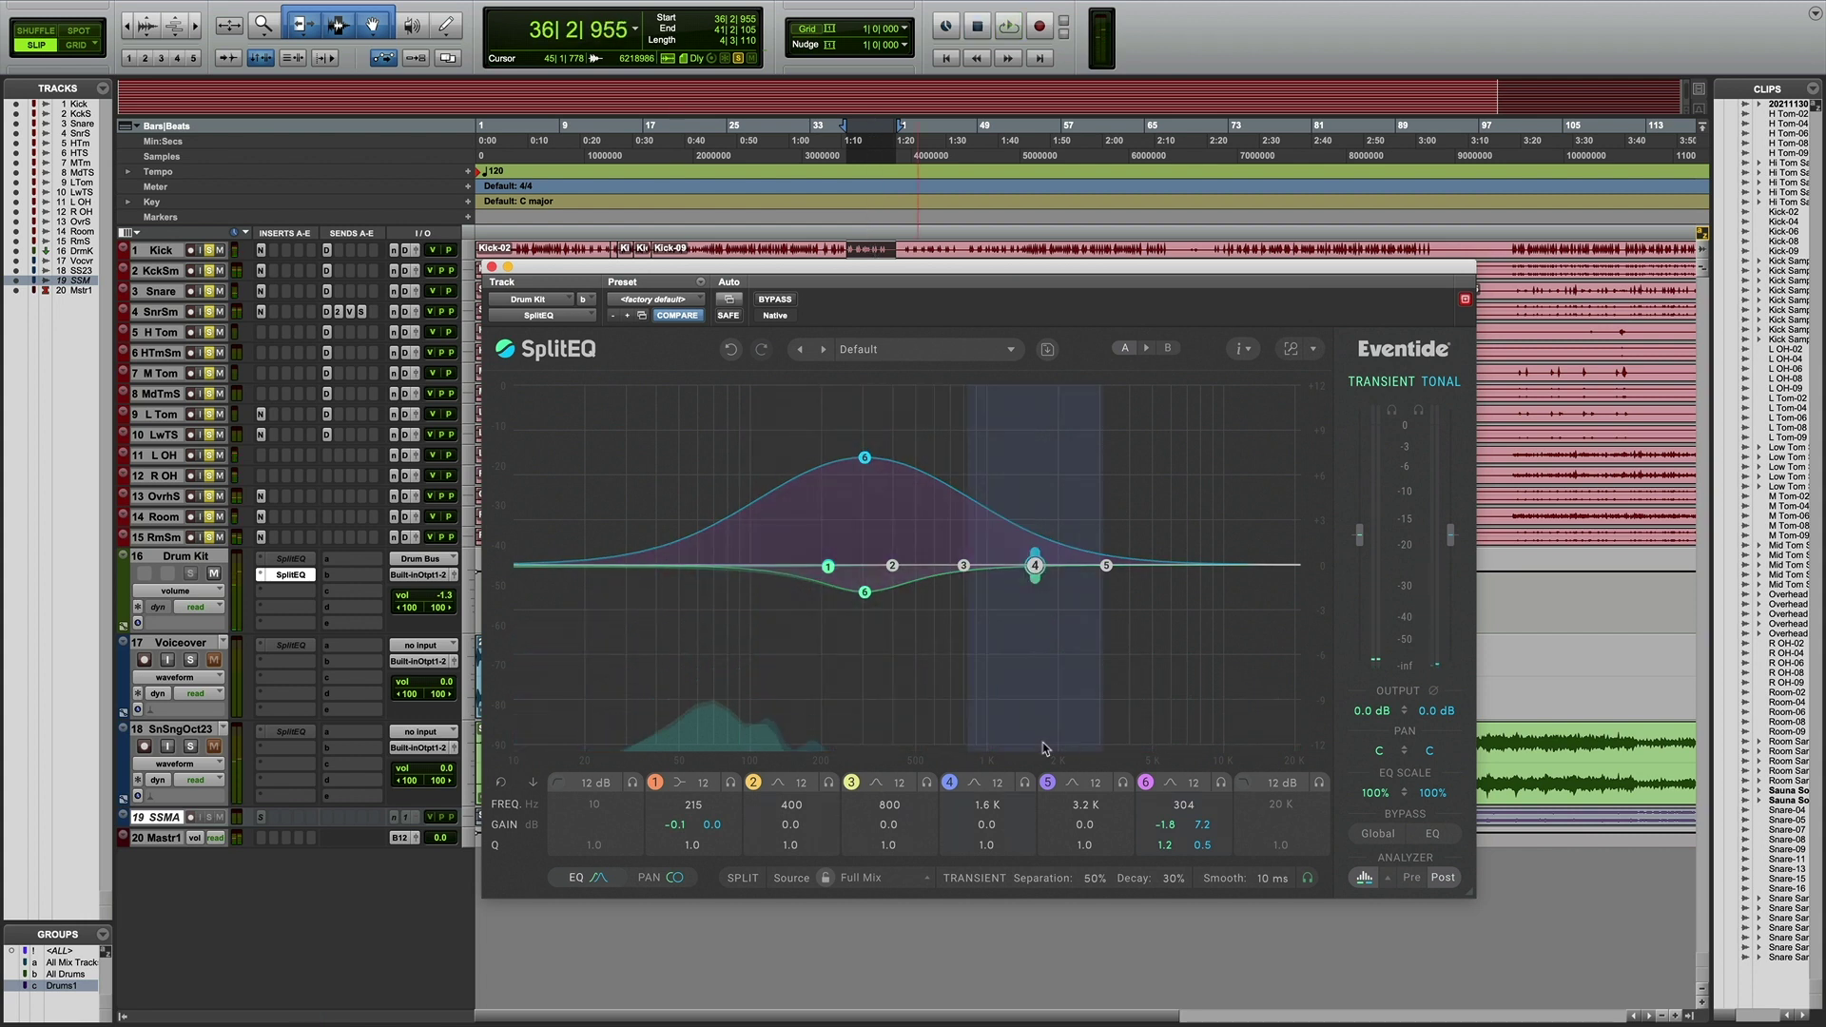
left_click(1107, 567)
left_click(1147, 784)
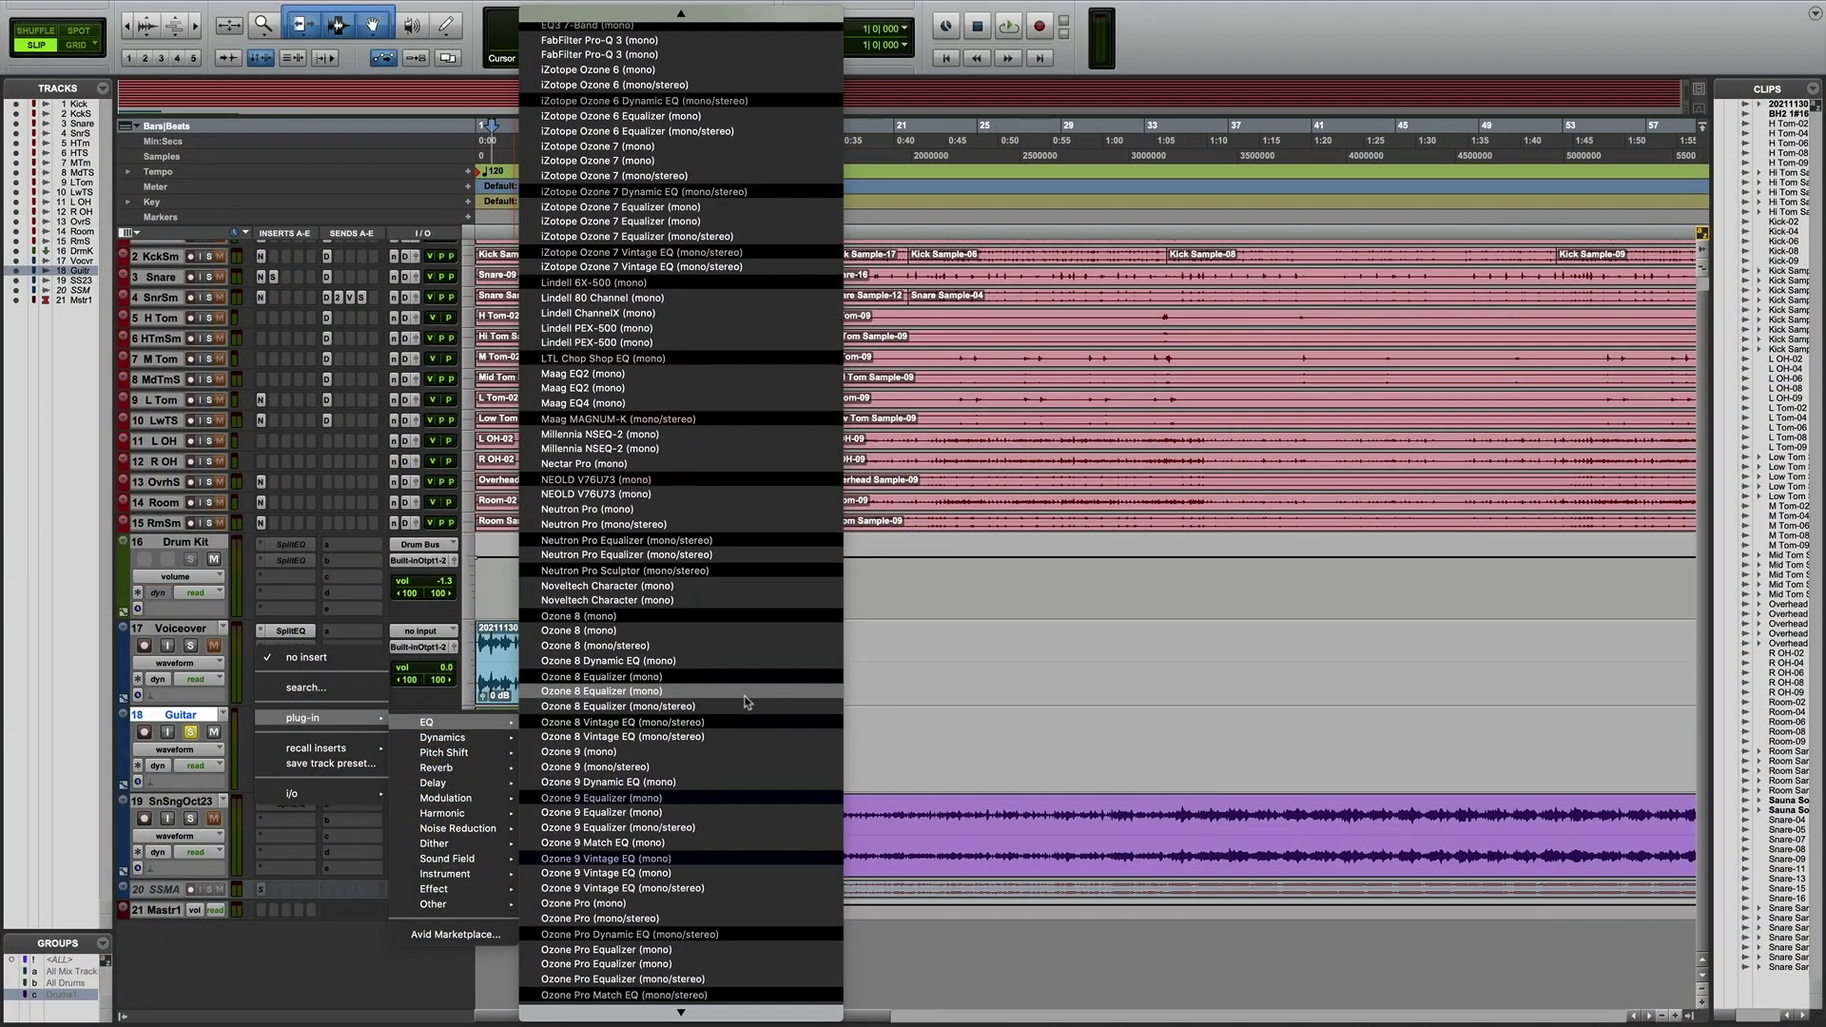
scroll(745, 701, "down", 3)
scroll(746, 701, "down", 3)
scroll(746, 701, "down", 3)
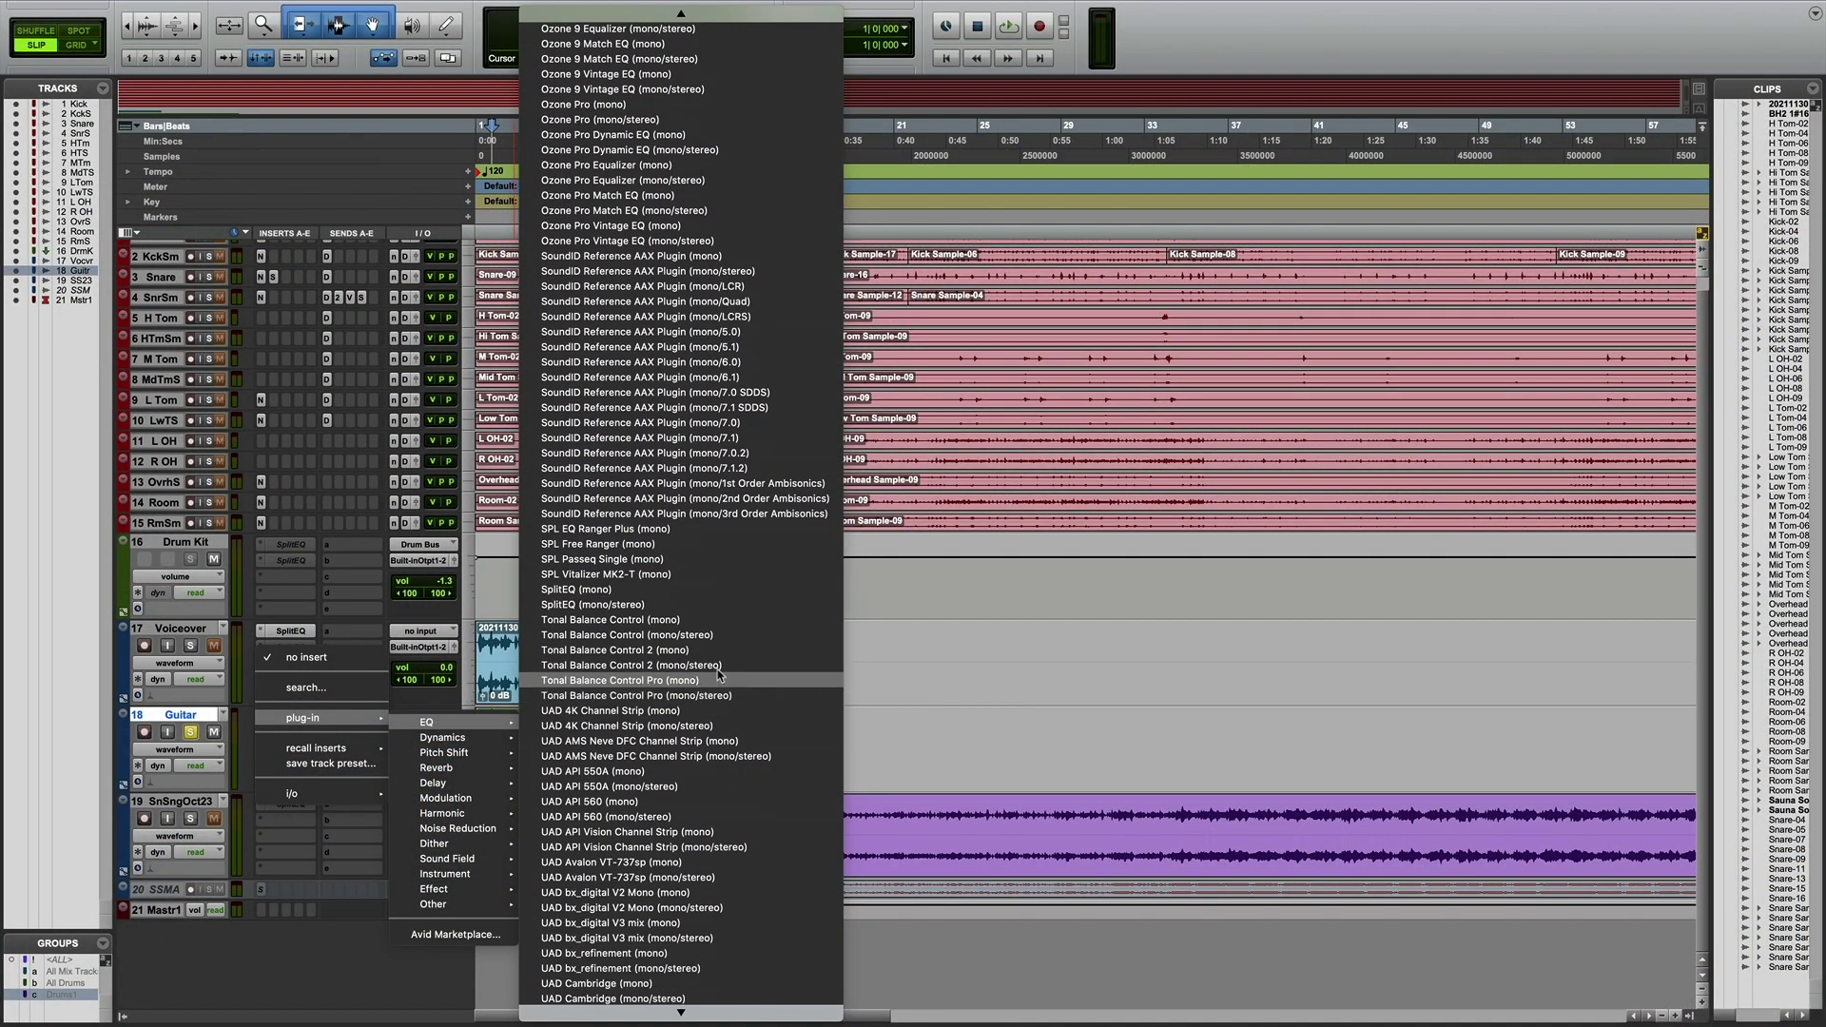
- Insert SplitEQ into an empty insert slot on the Guitar track
left_click(686, 605)
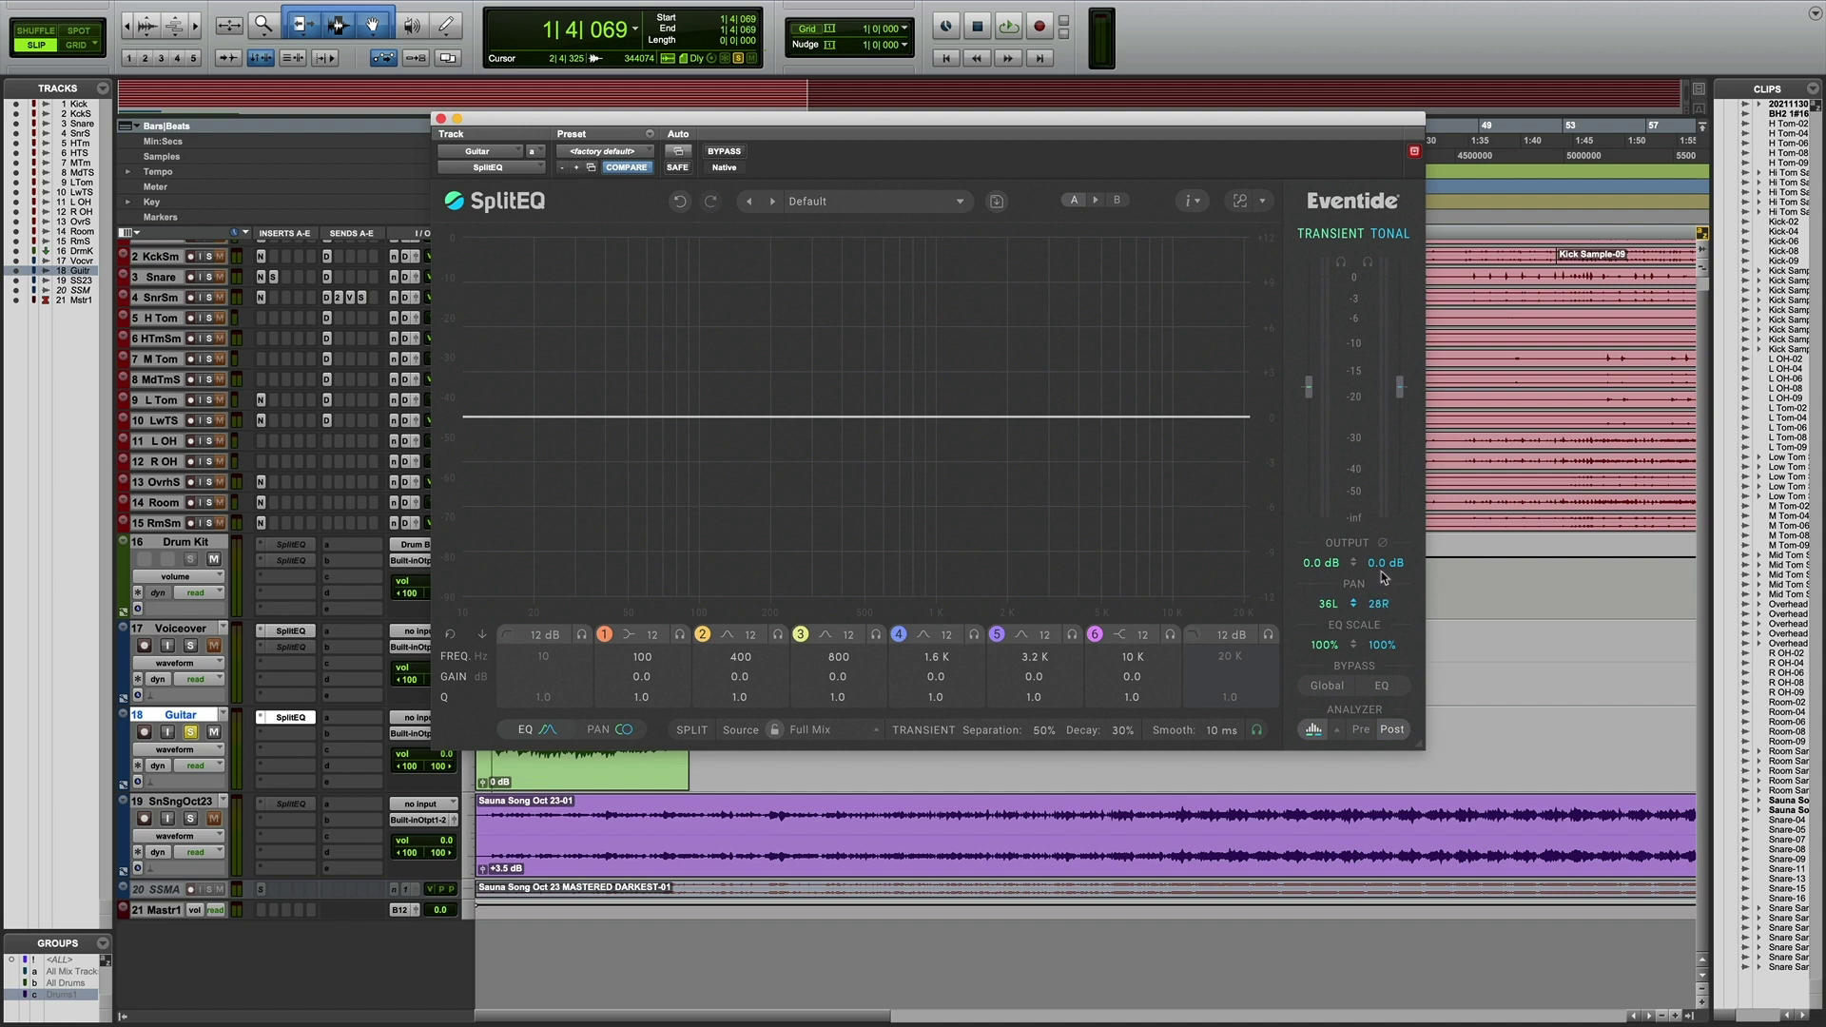
scroll(1383, 571, "up", 1)
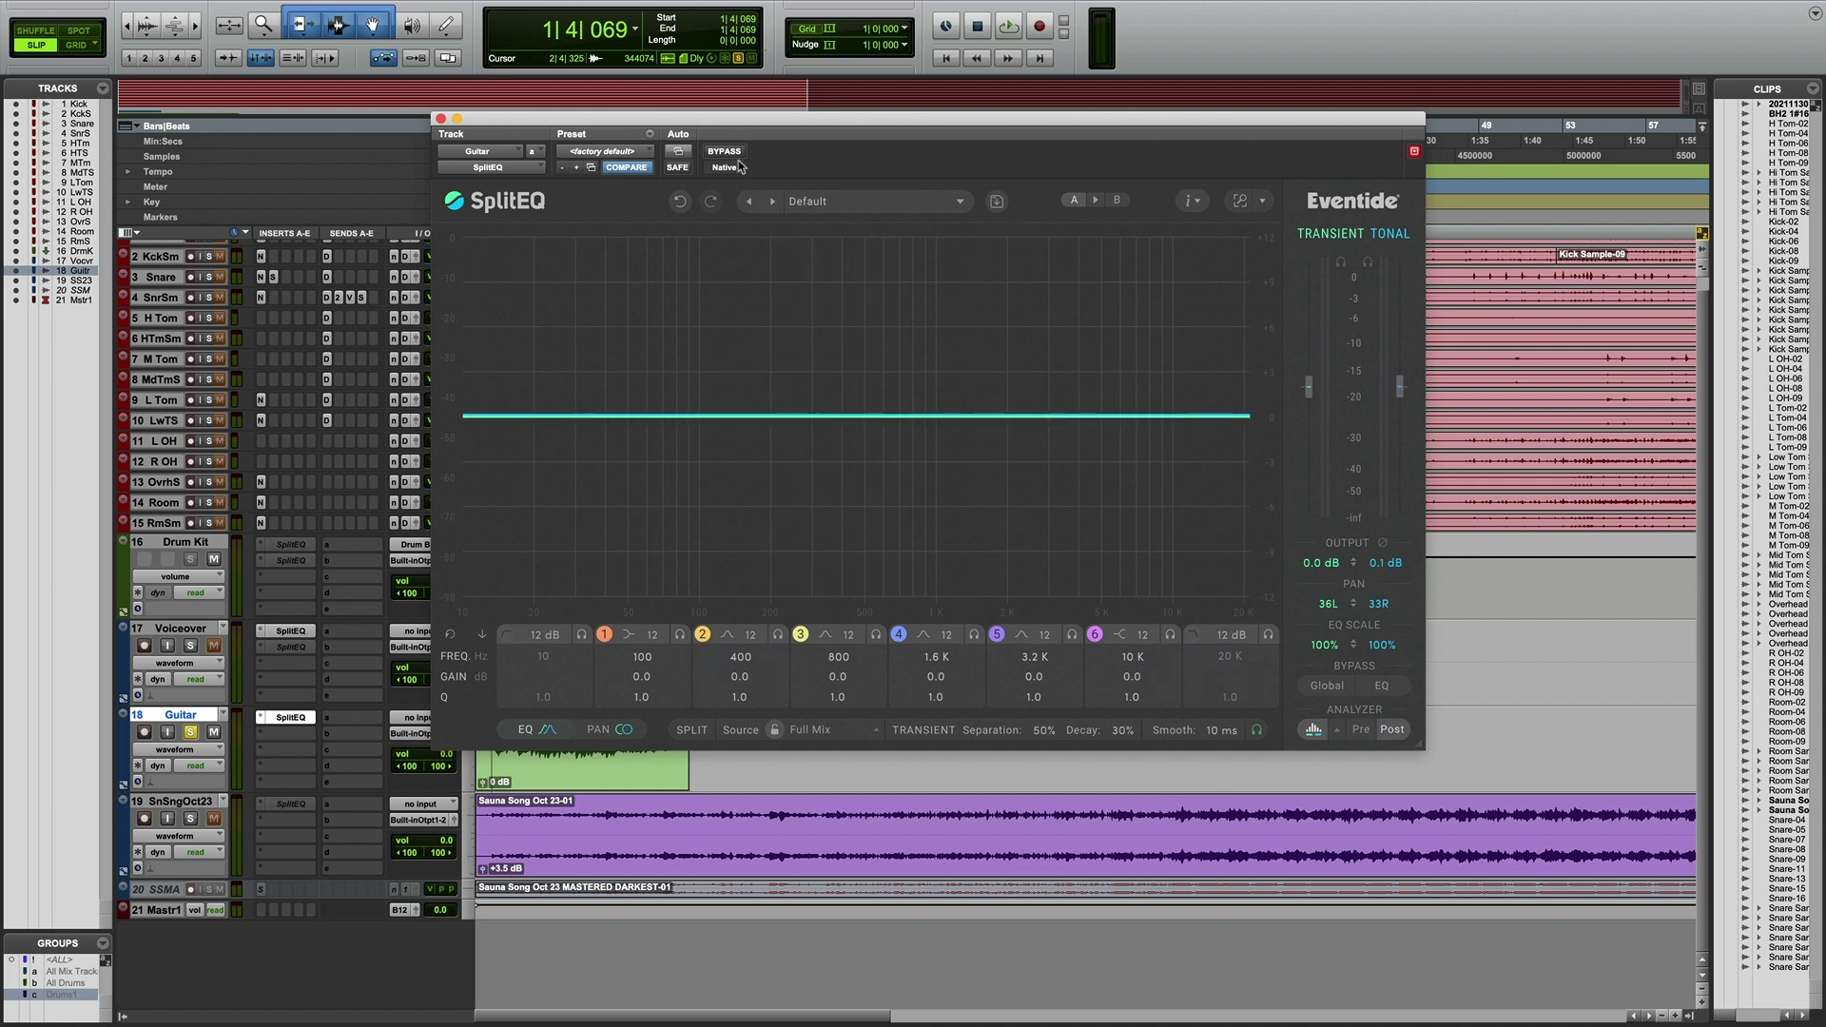
- Pan the guitar's transient part to 43R and its tonal part to 20R while listening
left_click_drag(777, 129, 971, 105)
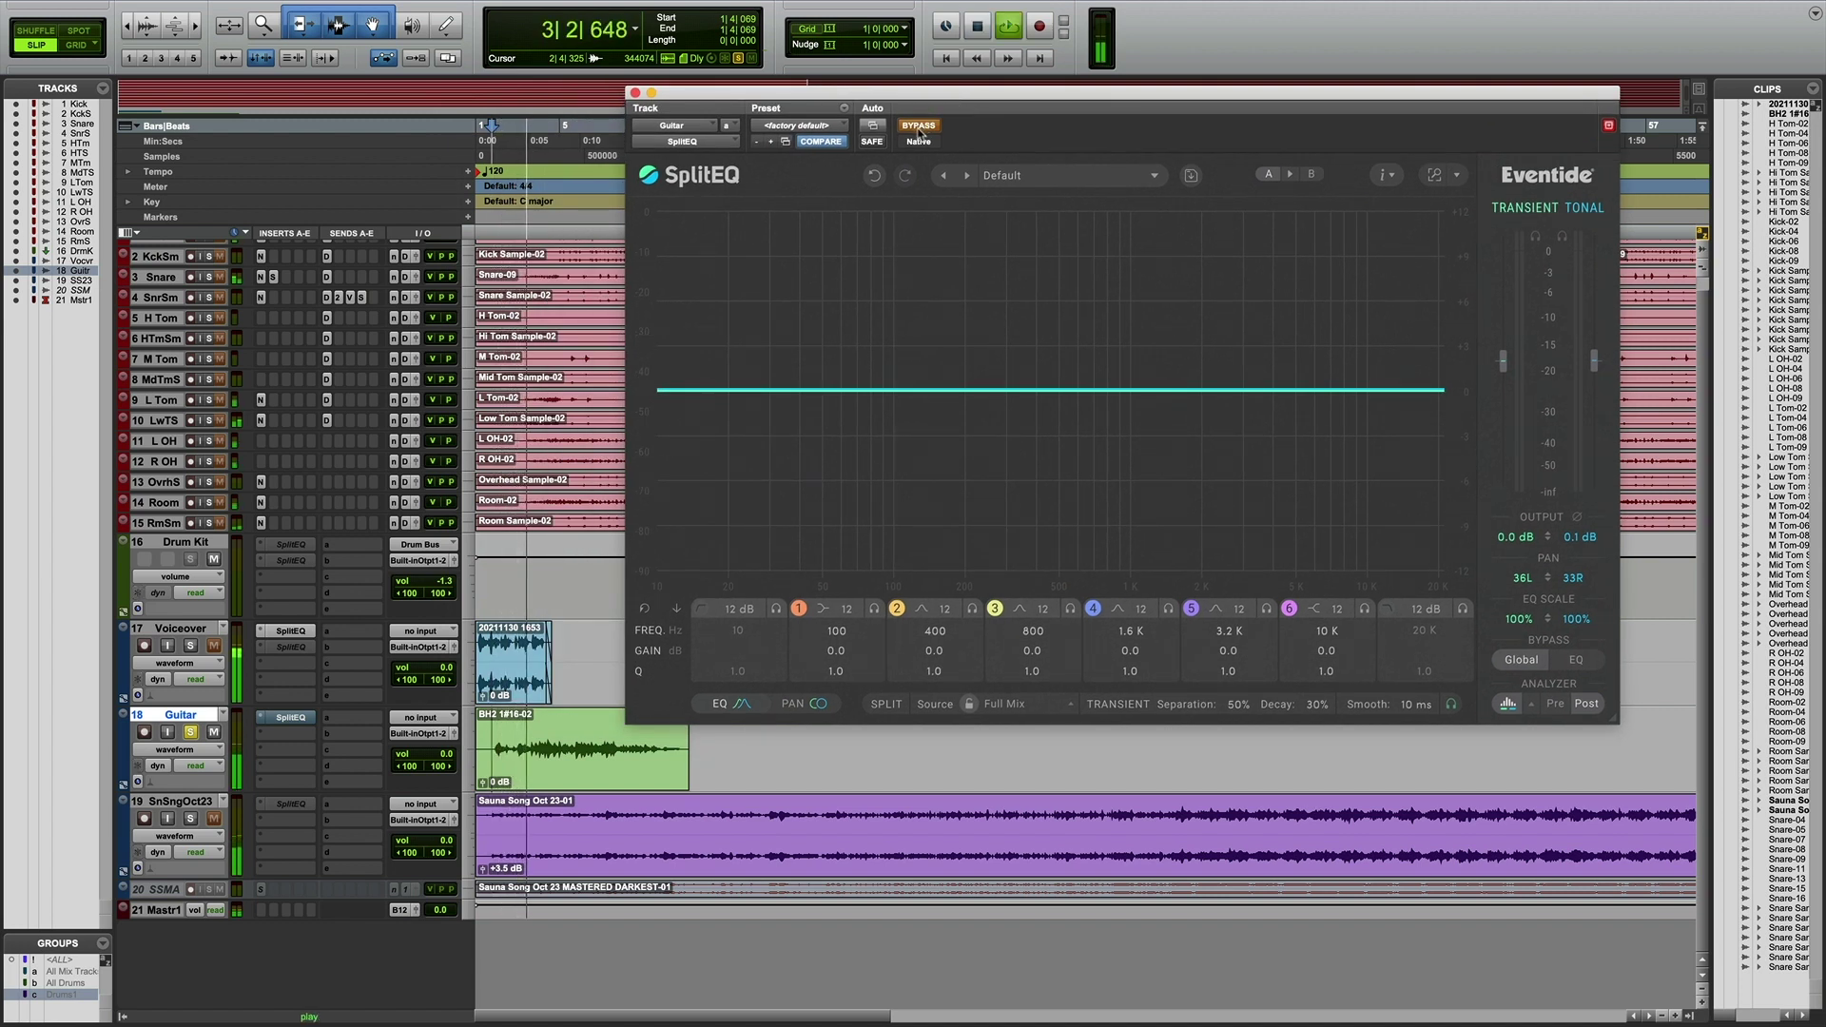
left_click(921, 130)
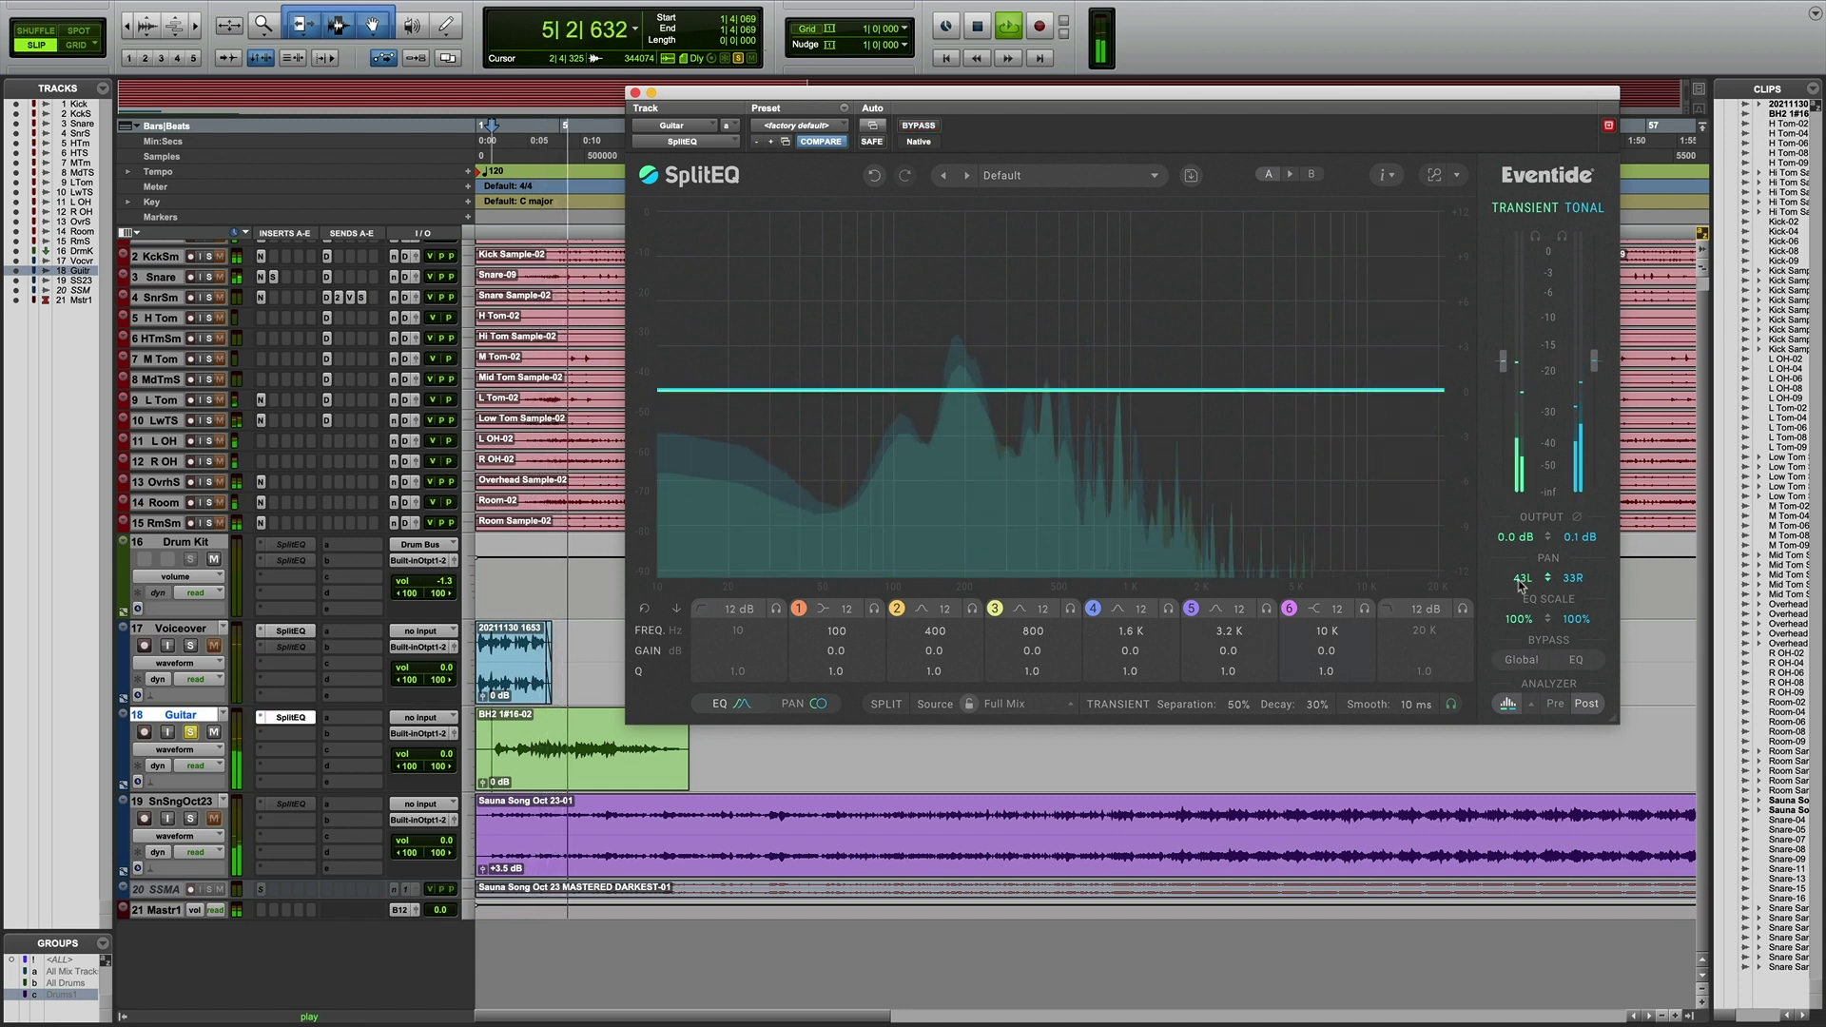
left_click_drag(1522, 577, 1521, 567)
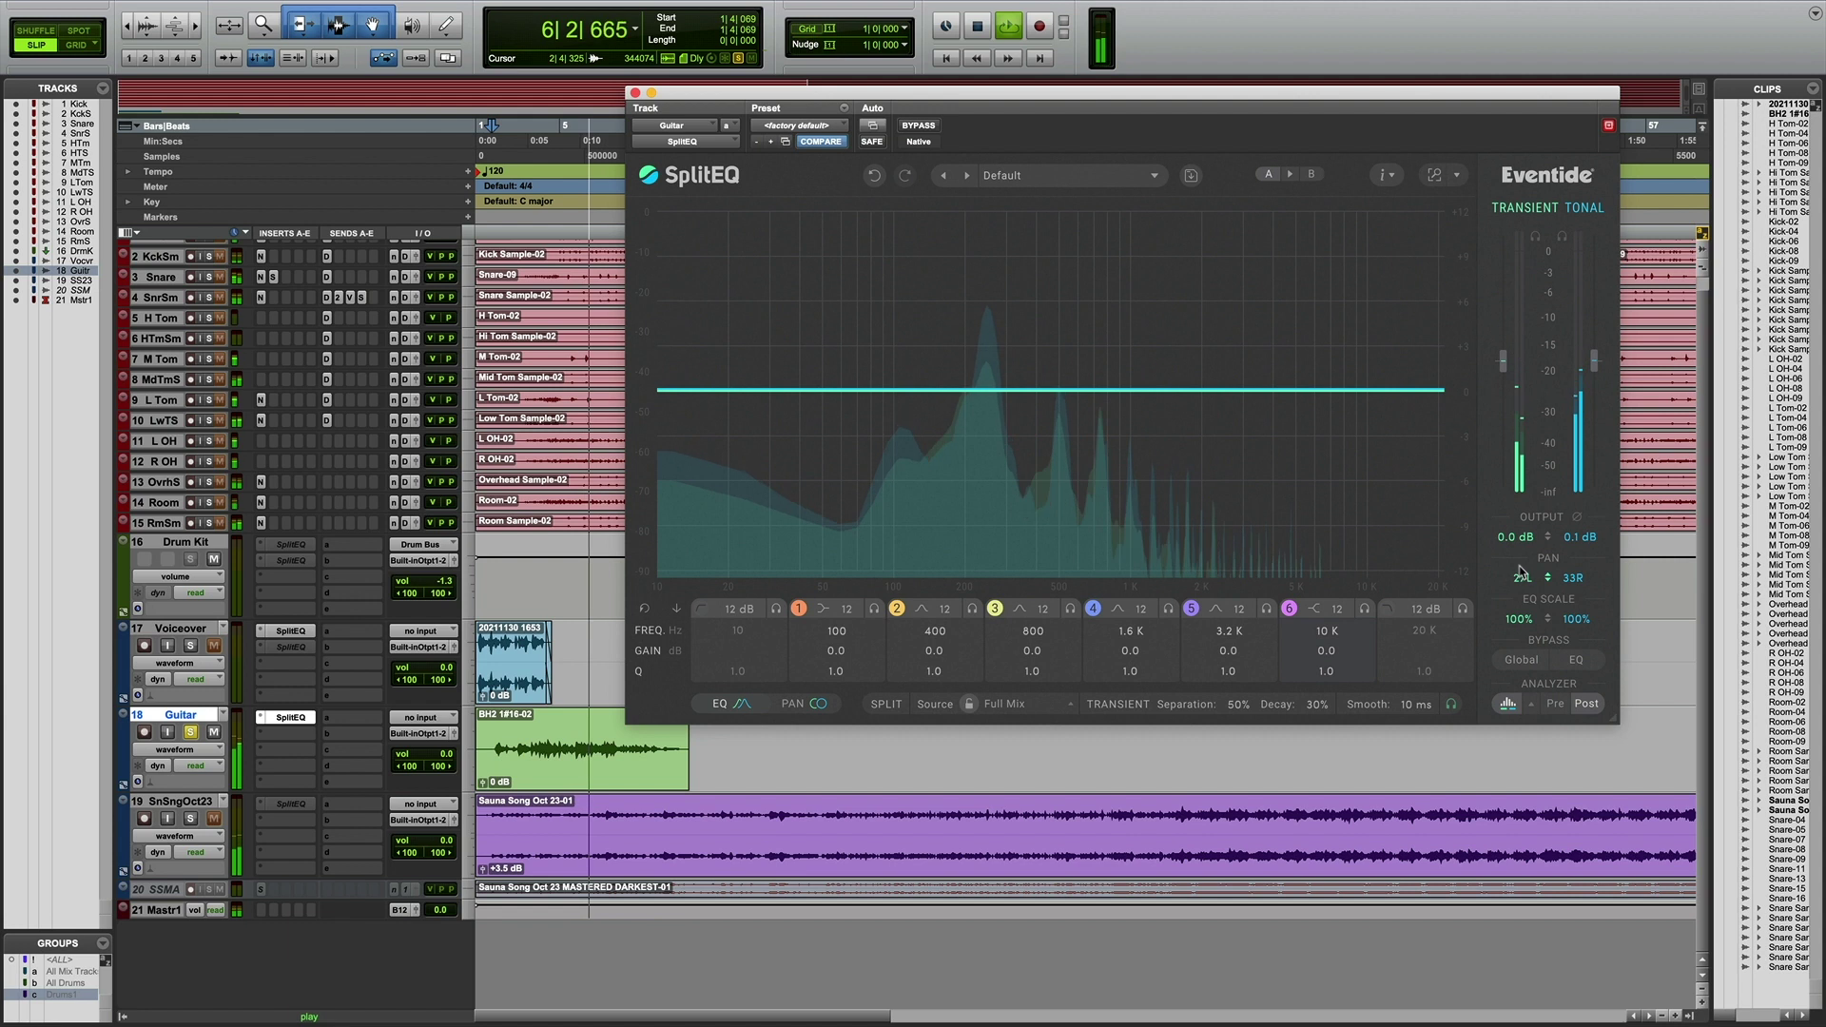
left_click_drag(1574, 578, 1574, 588)
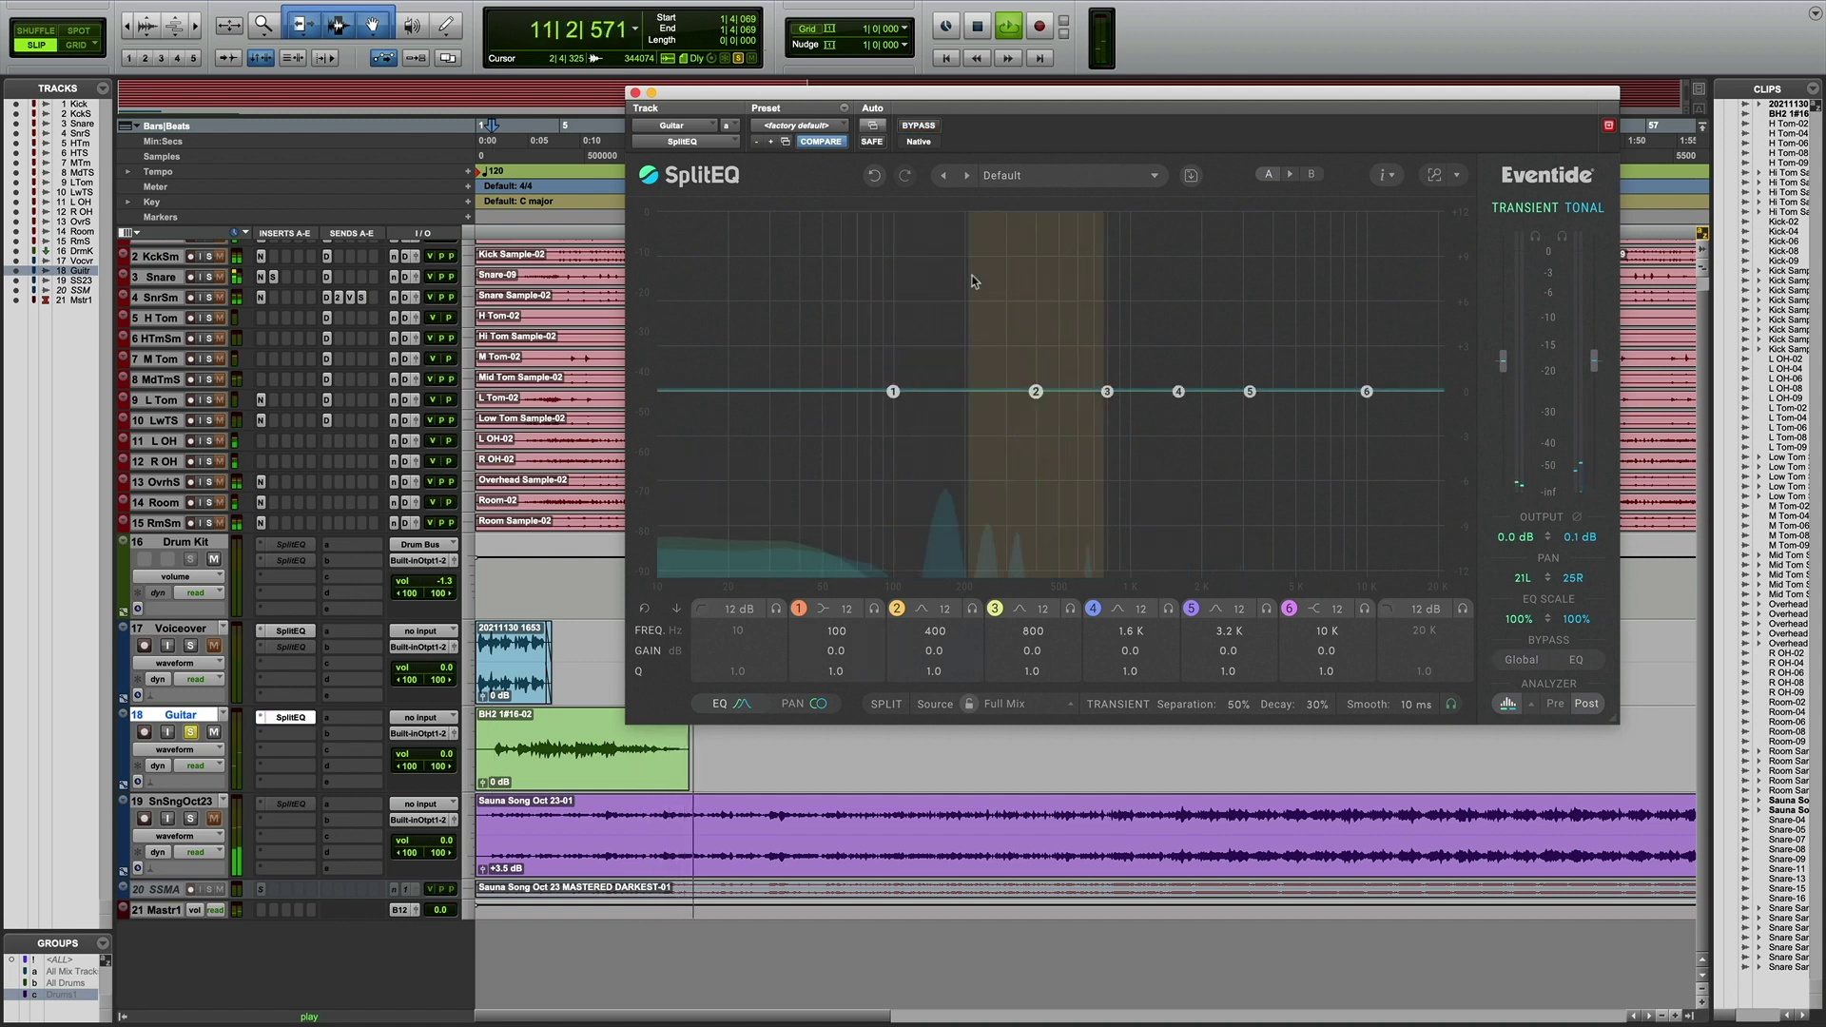
key("space")
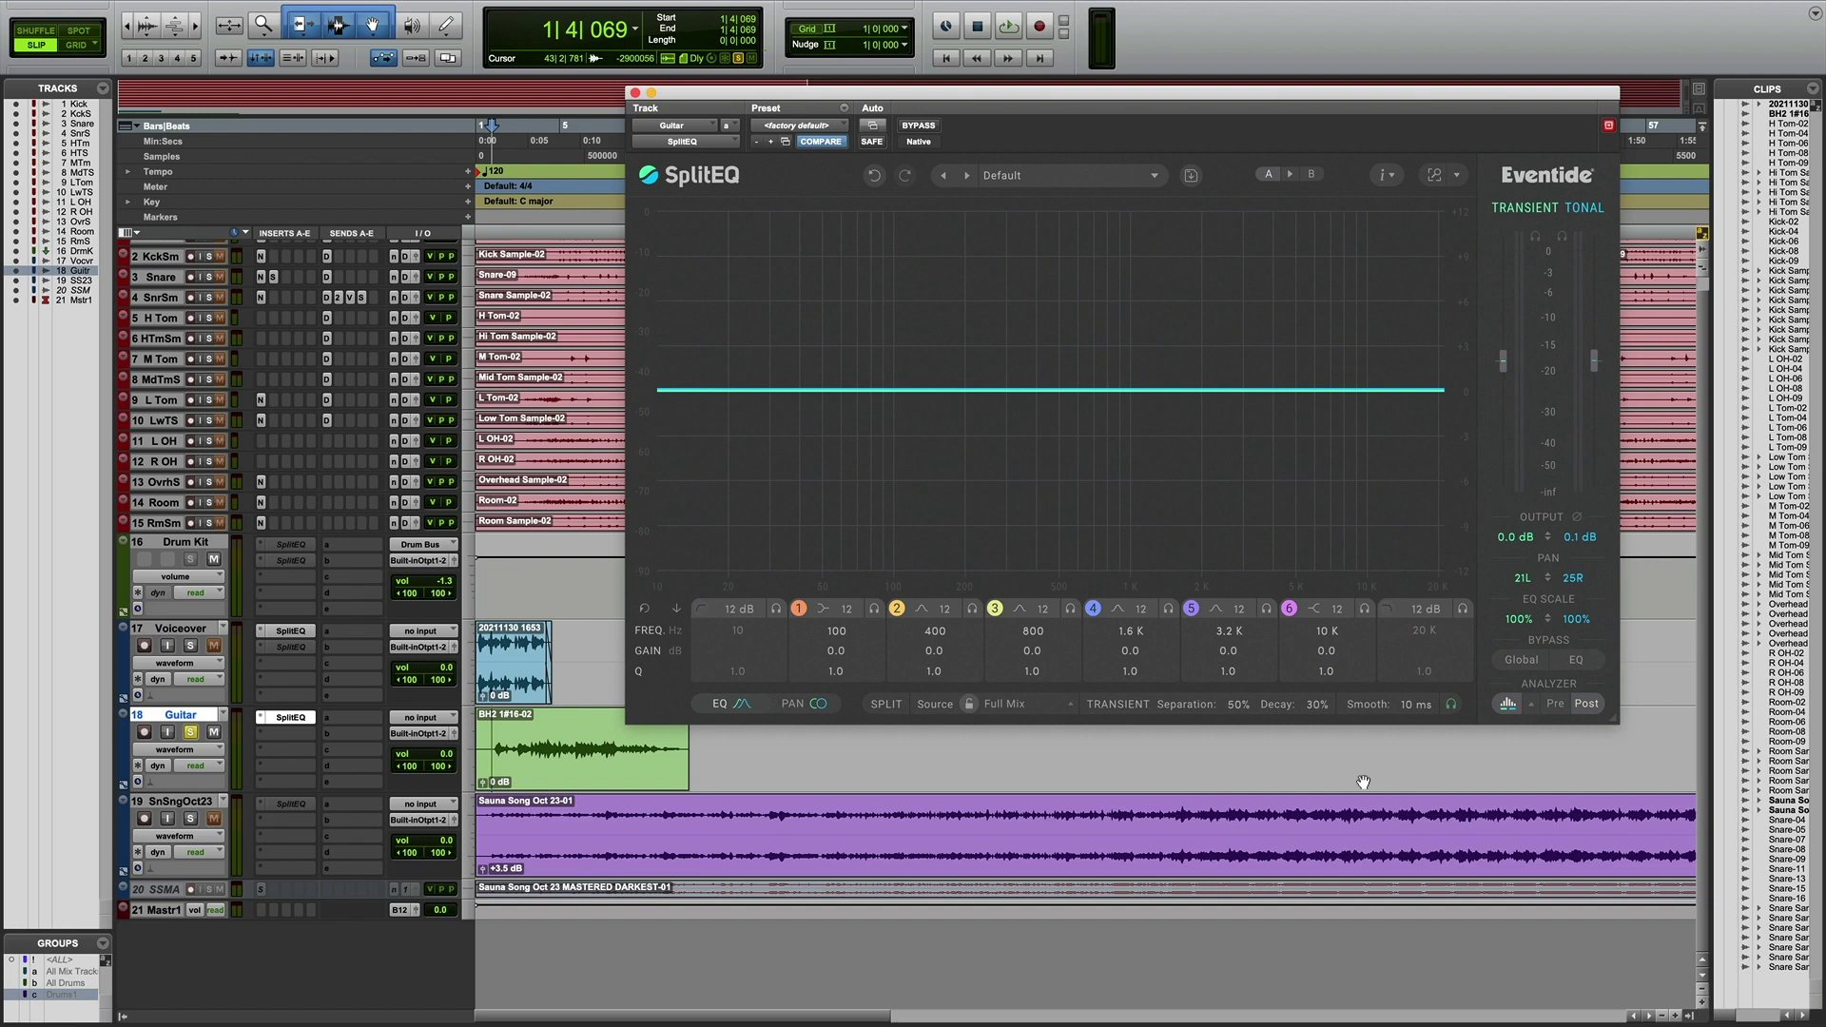
left_click_drag(1113, 95, 1142, 216)
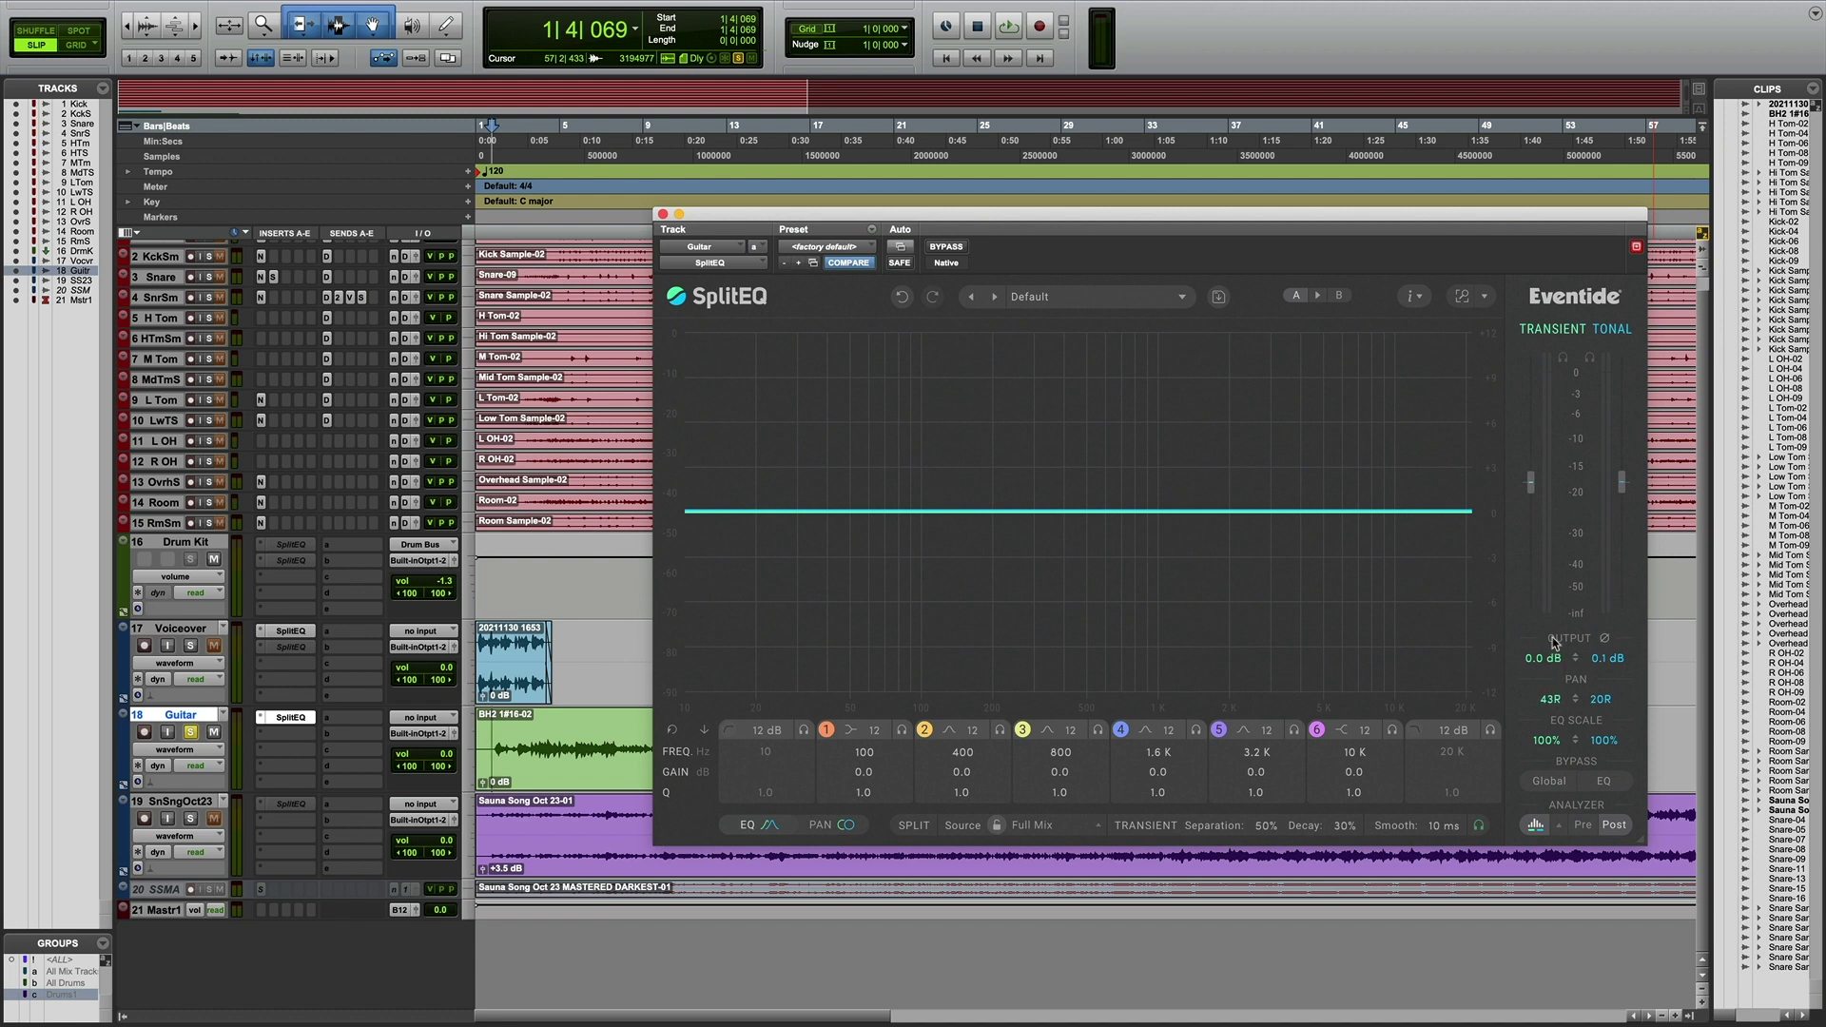
- Pan guitar transients to 16R and the tonal part to 24L, comparing against bypass
mouse_move(1049, 392)
mouse_move(1553, 701)
left_mouse_down()
mouse_move(1557, 730)
mouse_move(1606, 705)
left_mouse_up()
mouse_move(1606, 702)
left_mouse_down()
mouse_move(1611, 751)
mouse_move(1560, 702)
left_mouse_up()
left_click(947, 247)
key("space")
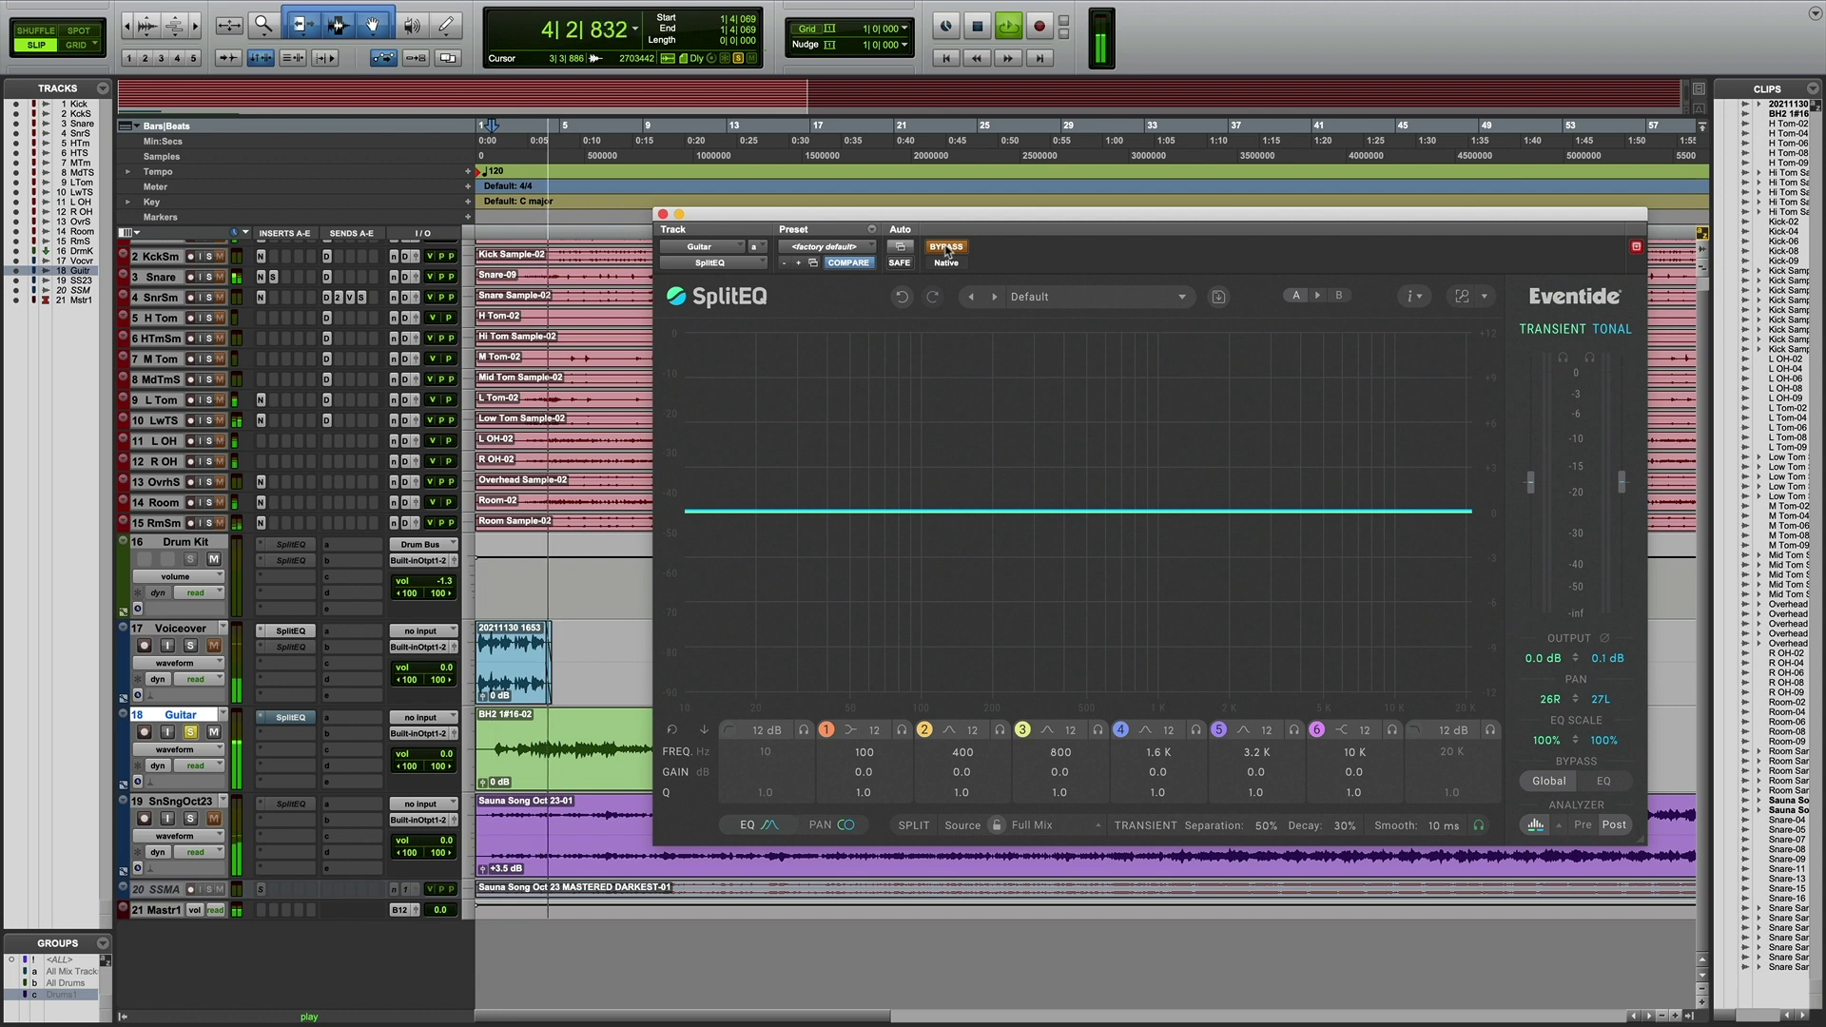
left_click(948, 251)
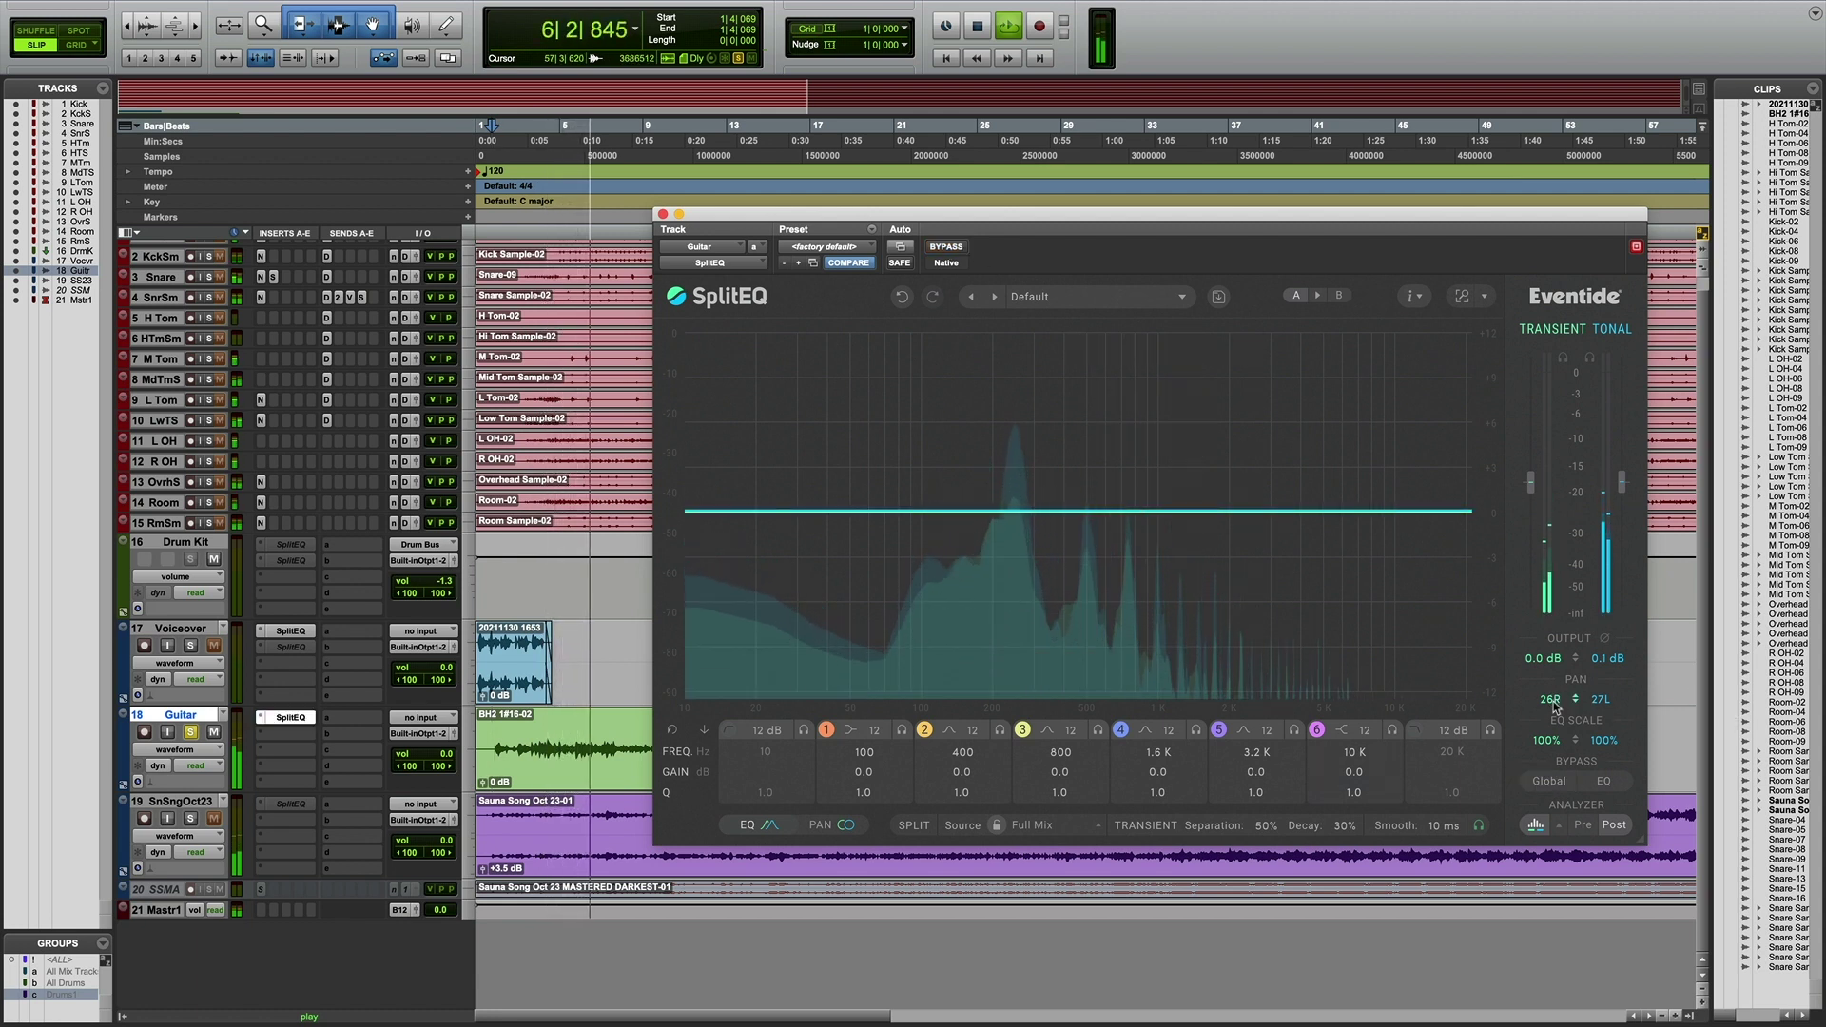
left_click_drag(1551, 701, 1556, 714)
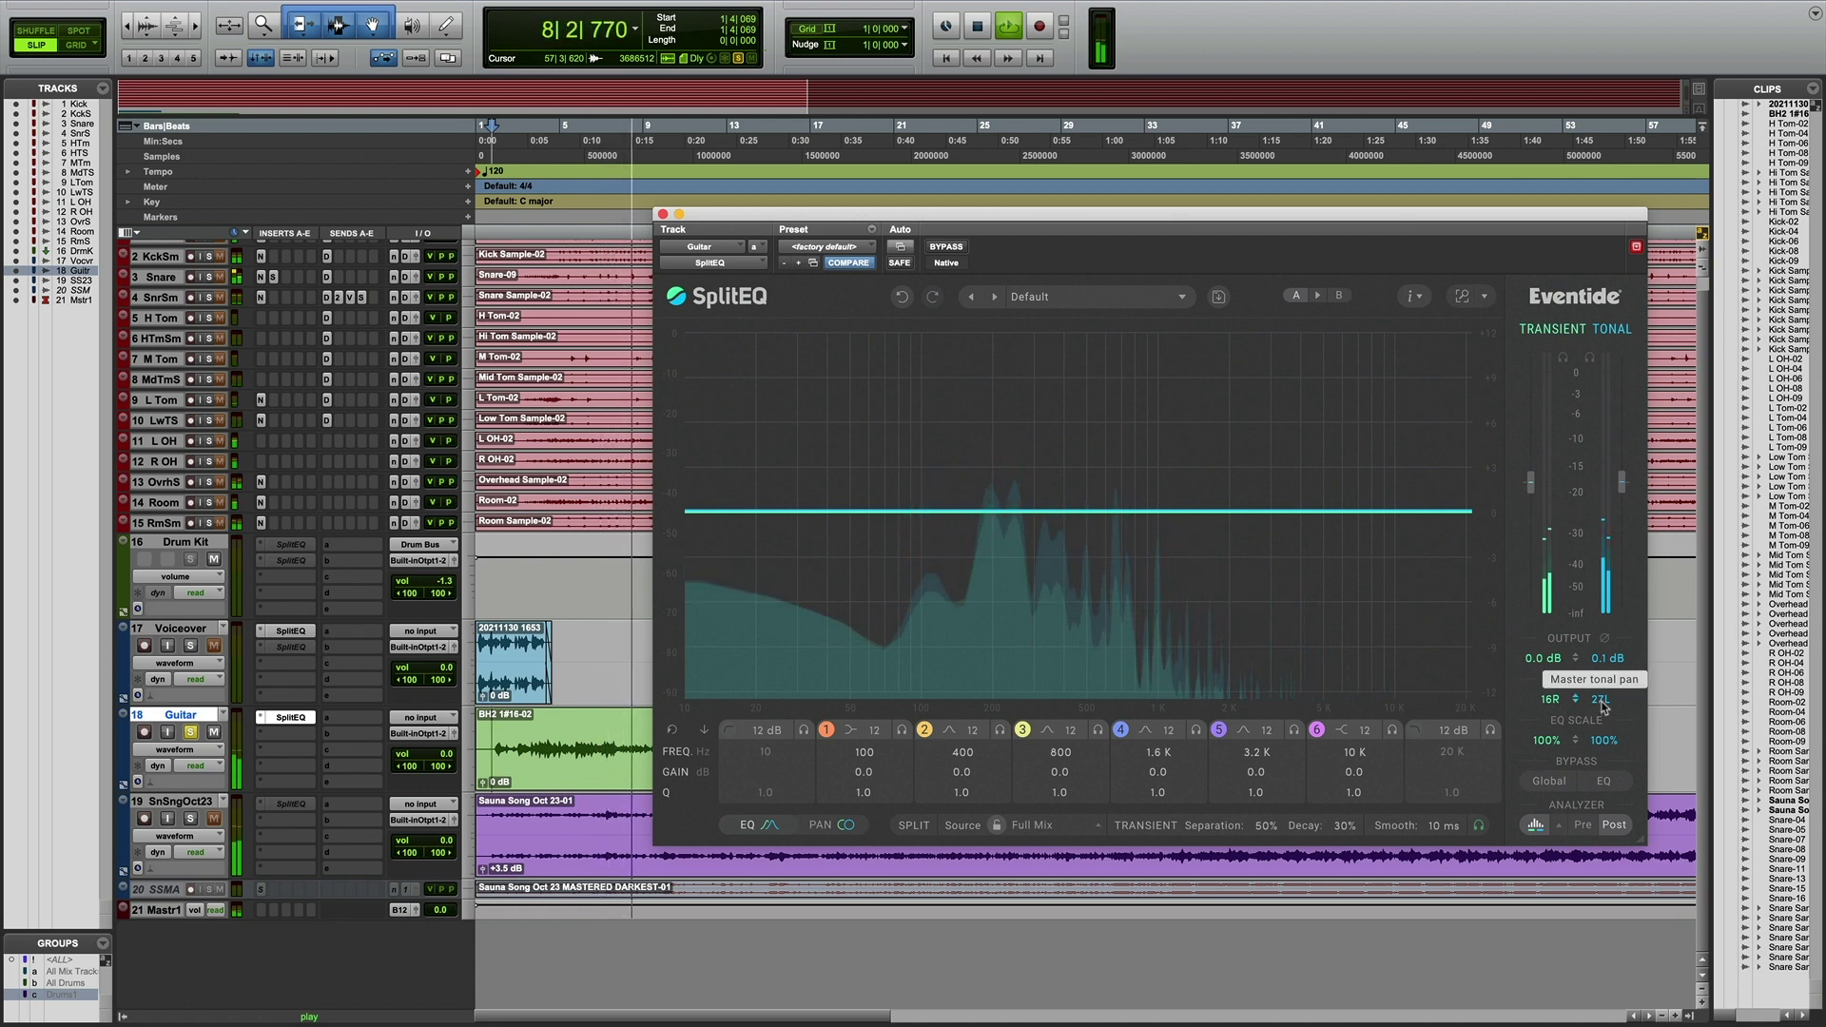
left_click_drag(1601, 709, 1602, 702)
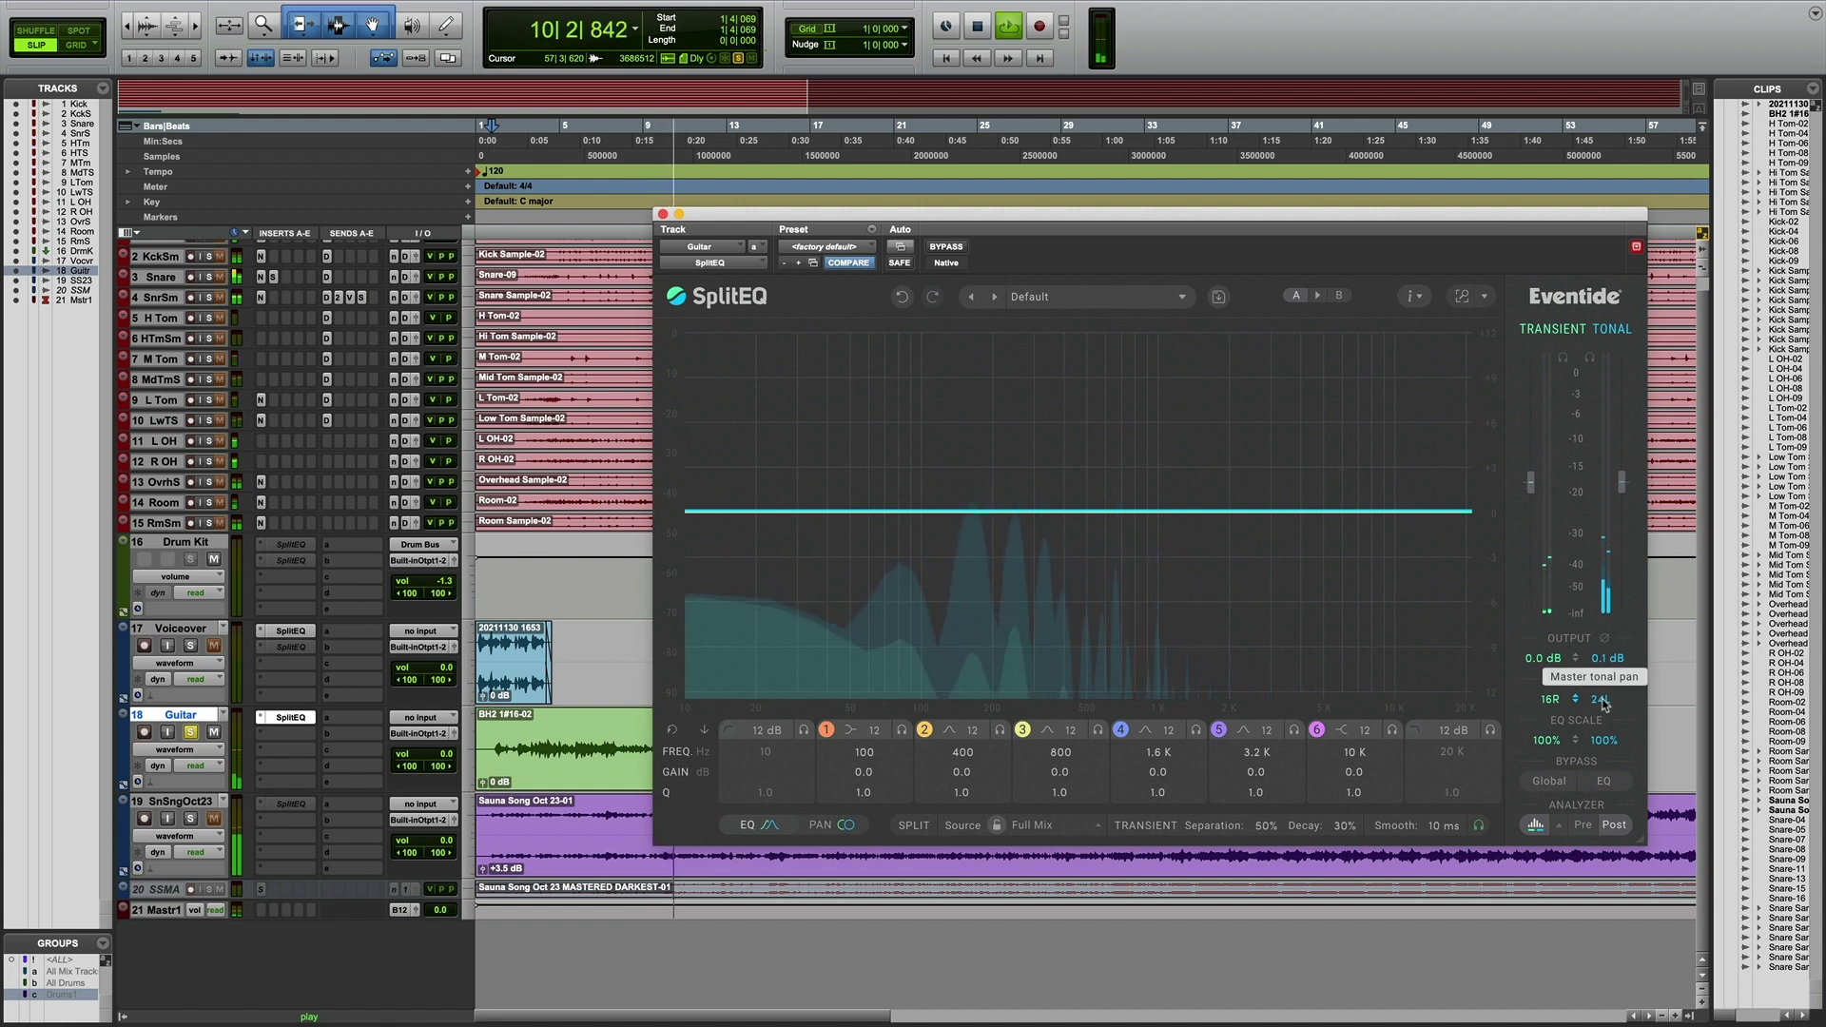
key("space")
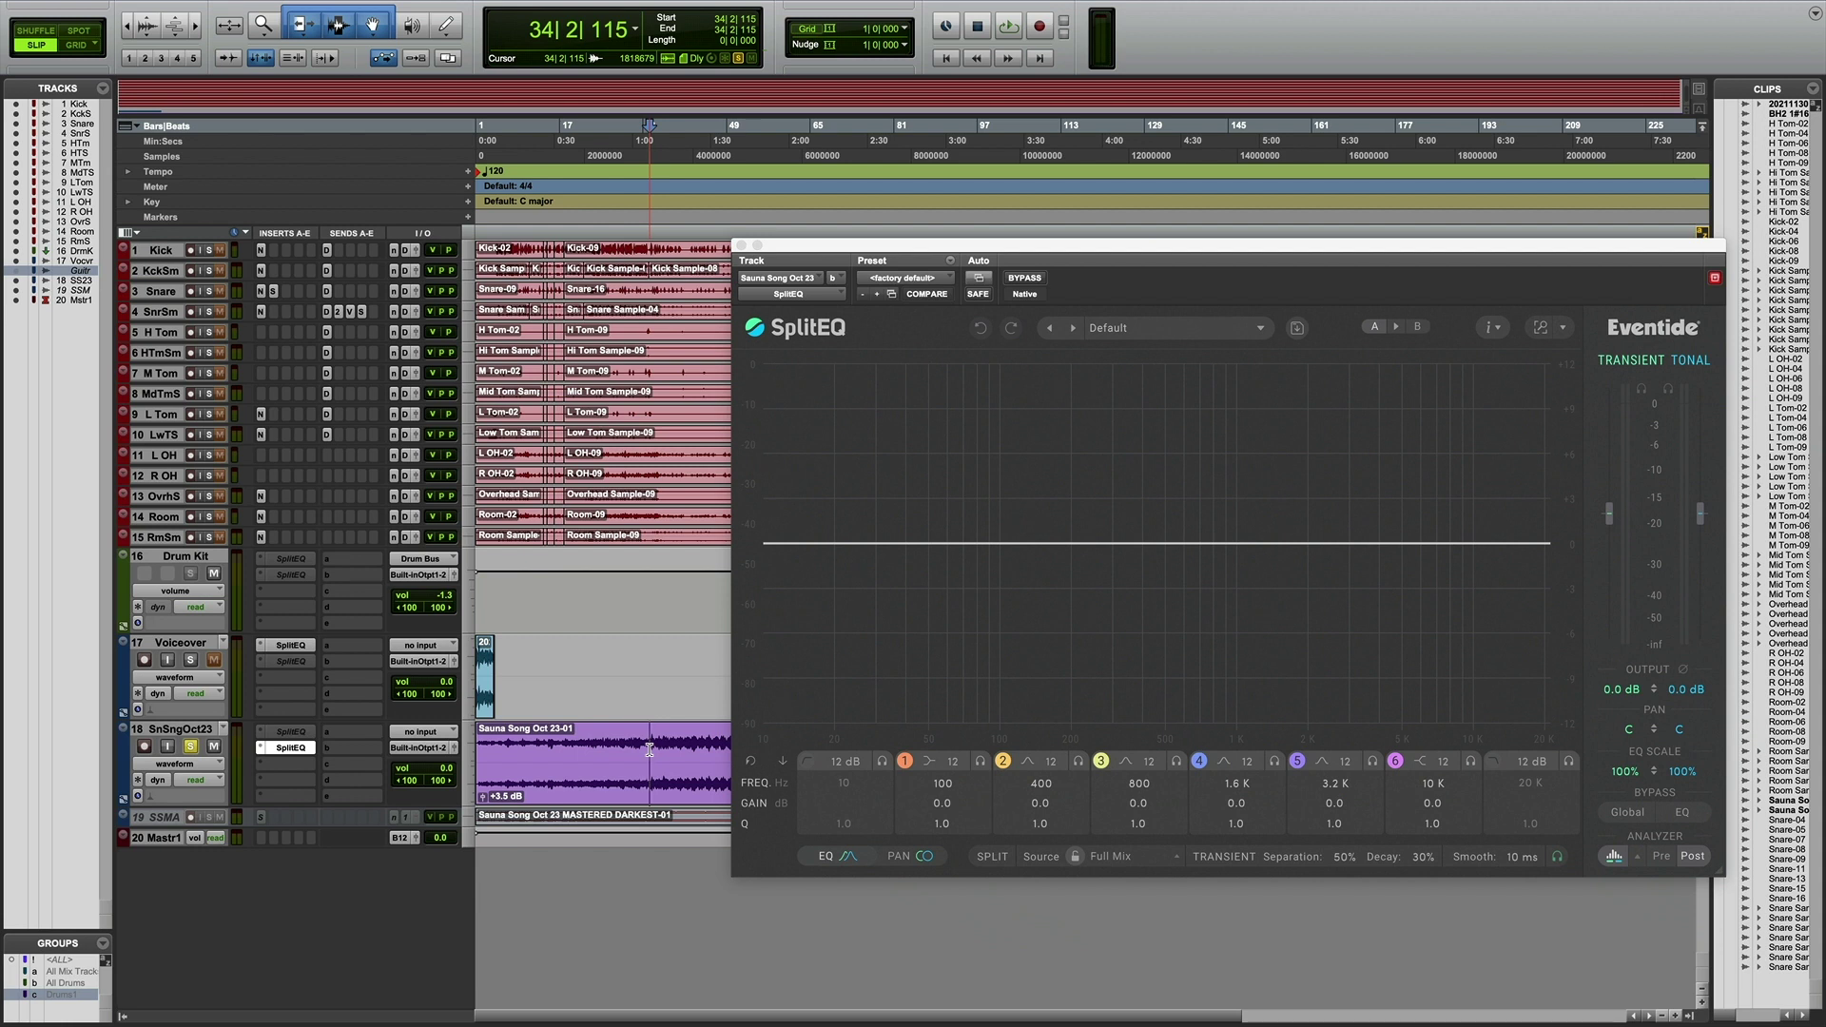
- Start playback of the Sauna Song Oct 23 full mix
key("space")
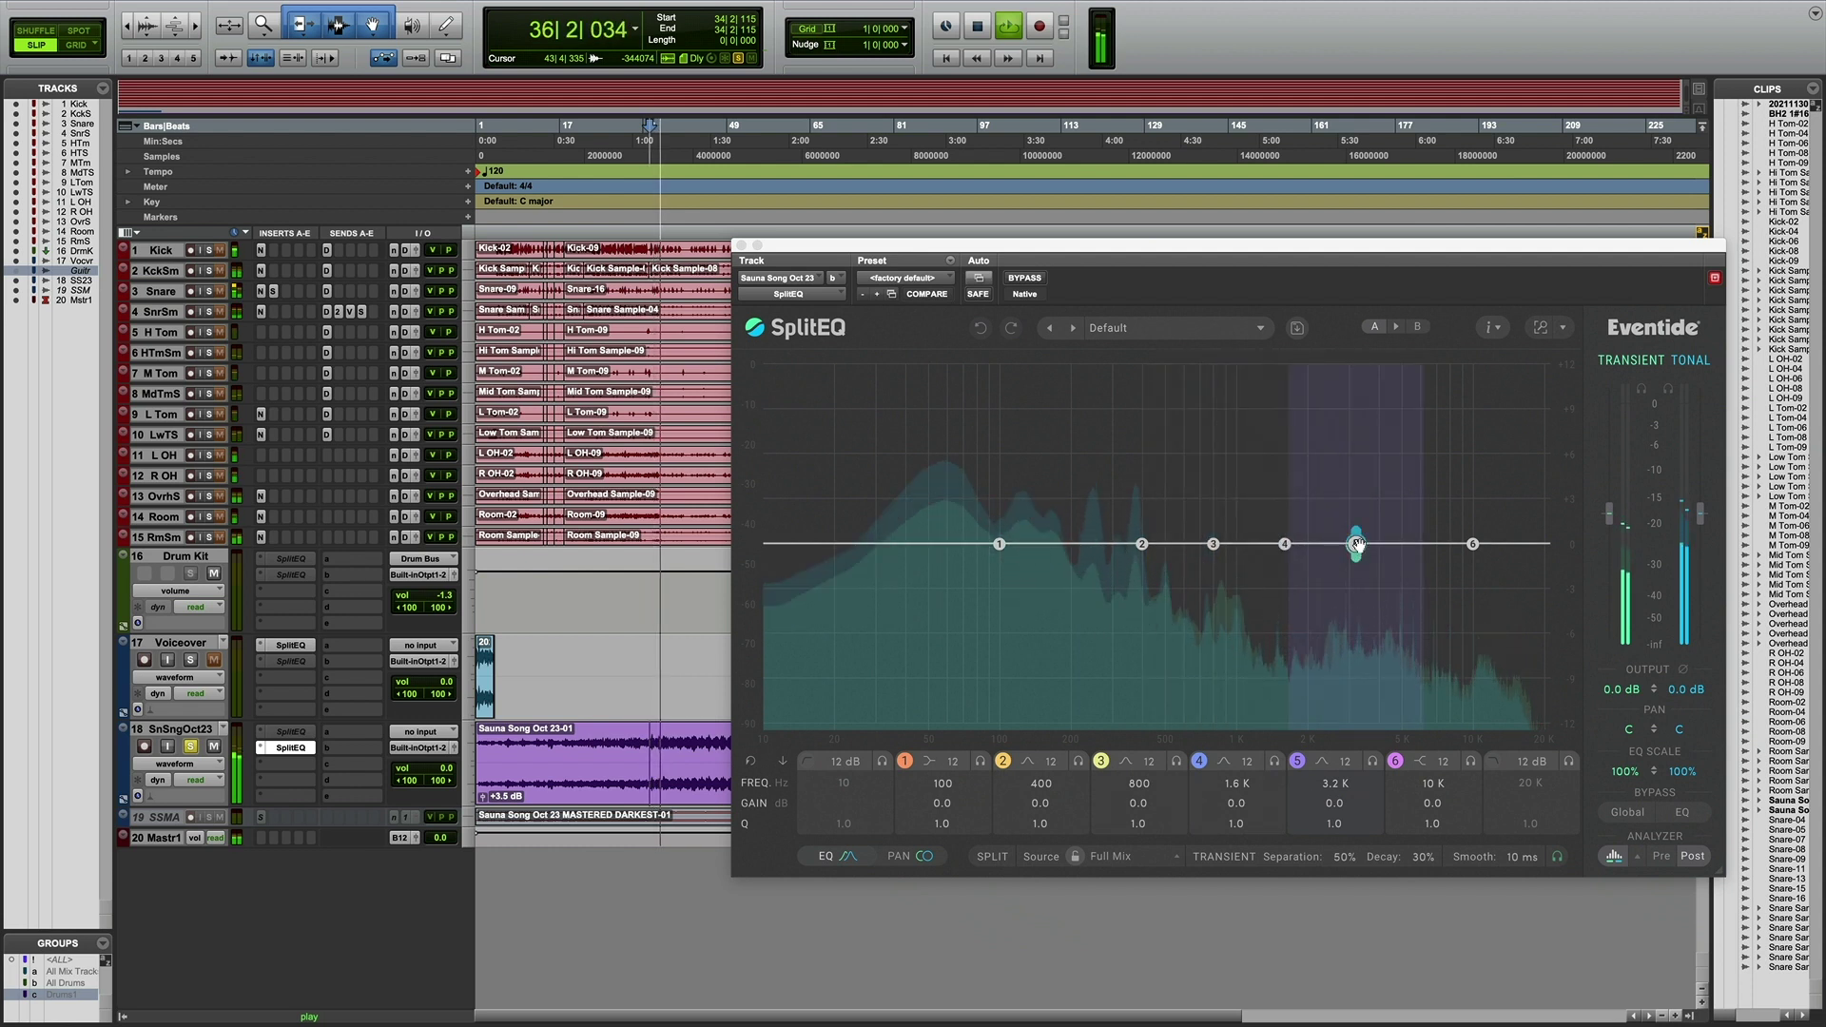
- Create a split high shelf on the song's SplitEQ, adjusting its transient and tonal levels
mouse_move(1473, 543)
left_mouse_down()
mouse_move(1325, 473)
mouse_move(1286, 616)
mouse_move(1252, 656)
left_mouse_up()
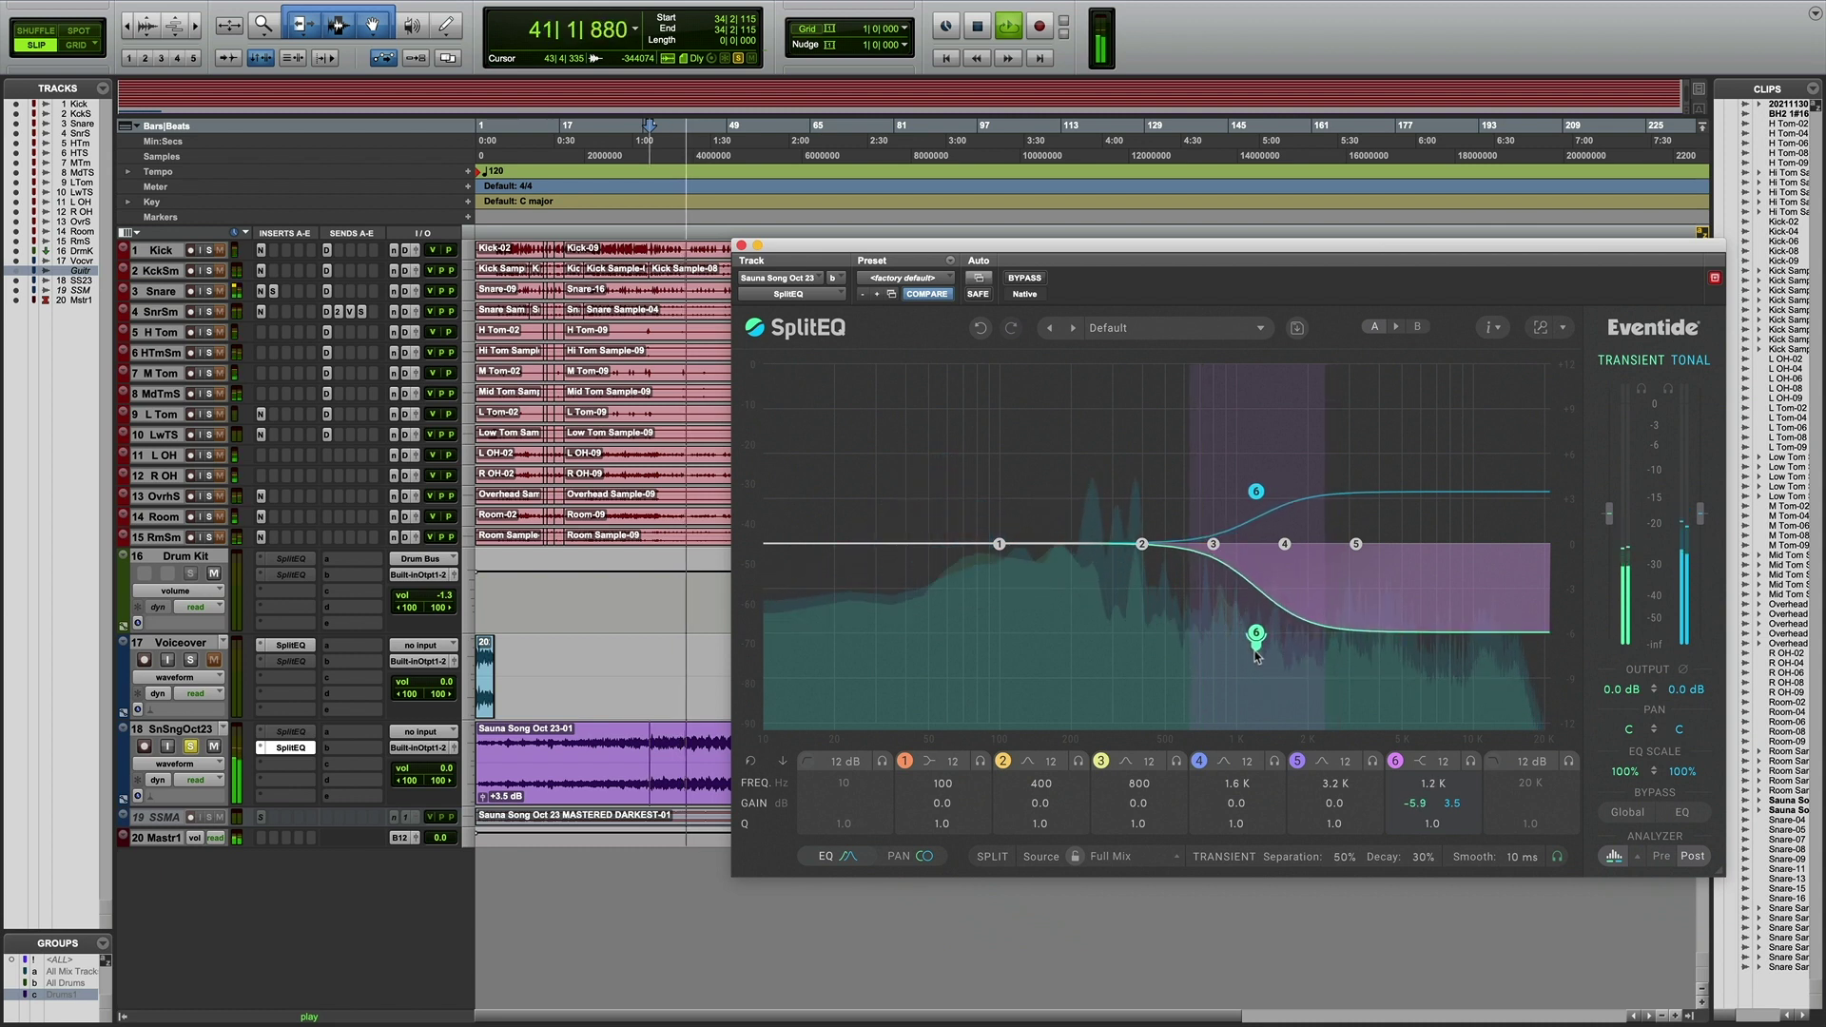
left_click_drag(1248, 493, 1250, 500)
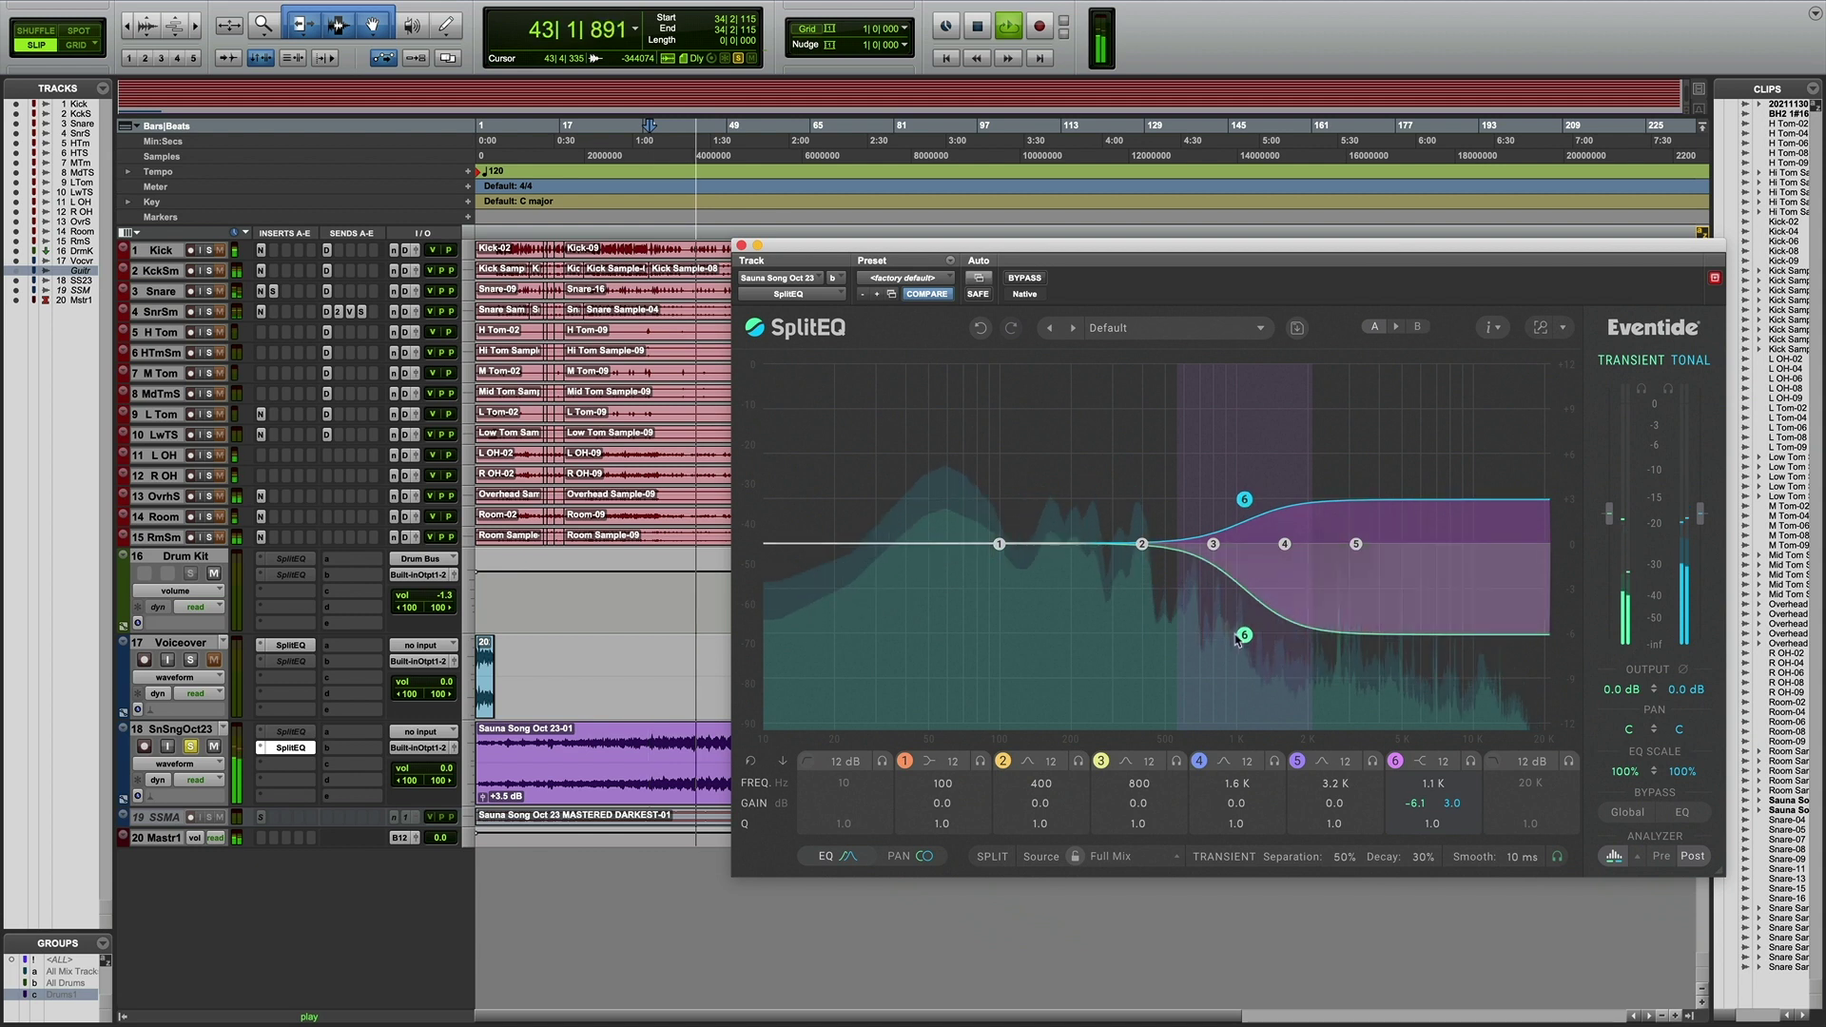
left_click_drag(1238, 642, 1240, 628)
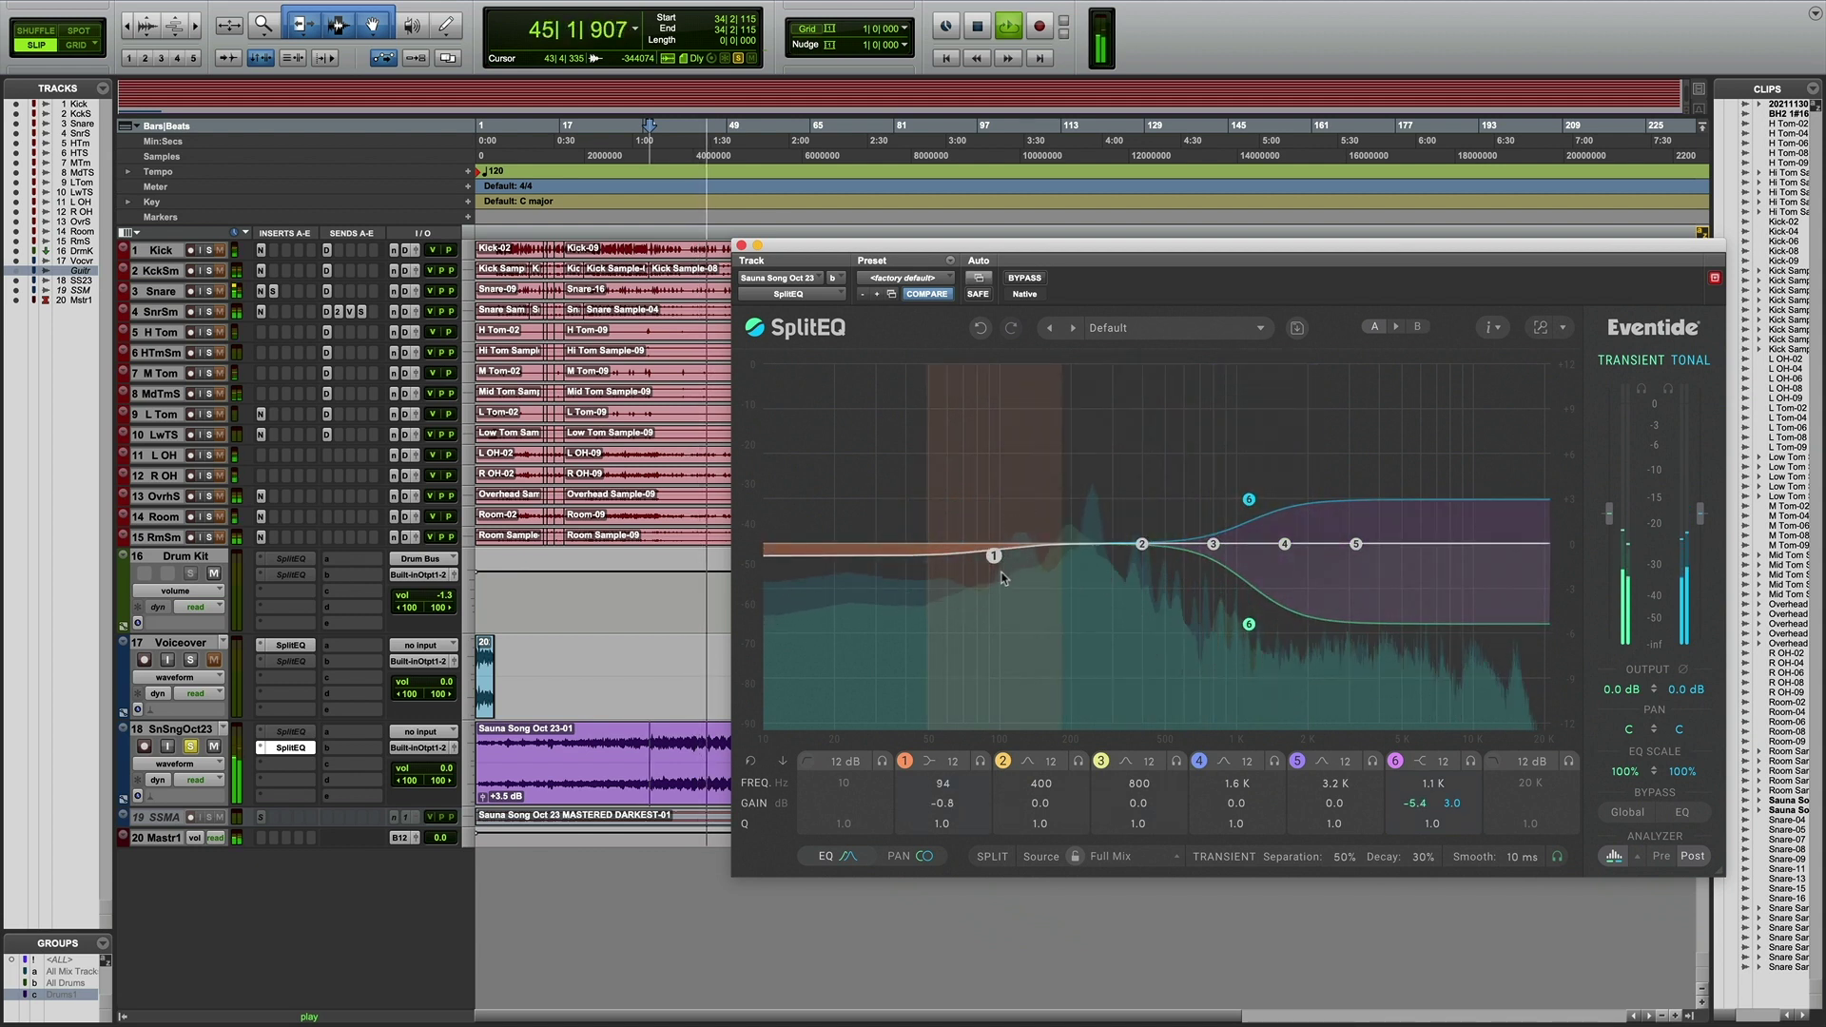
- Split band 1 at 159 Hz into a +1.5 dB transient and −6.8 dB tonal shelf
left_click_drag(1000, 546, 996, 578)
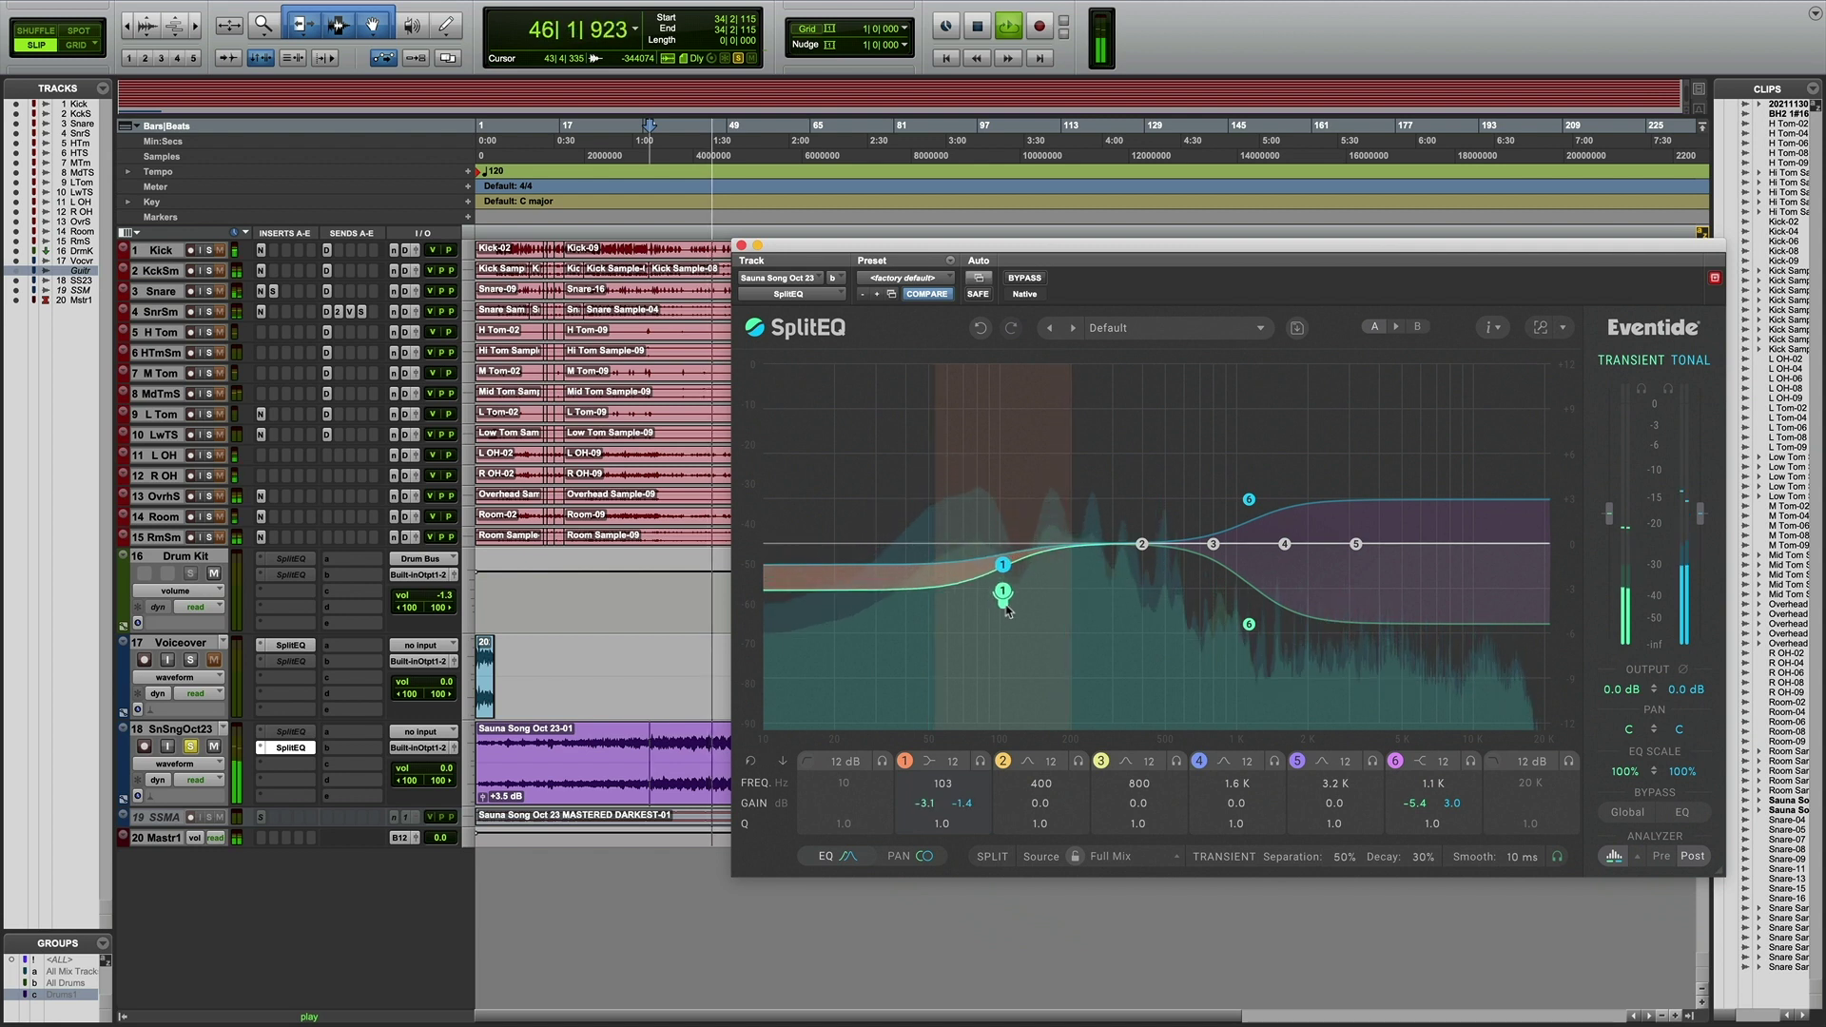
left_click_drag(997, 601, 1017, 645)
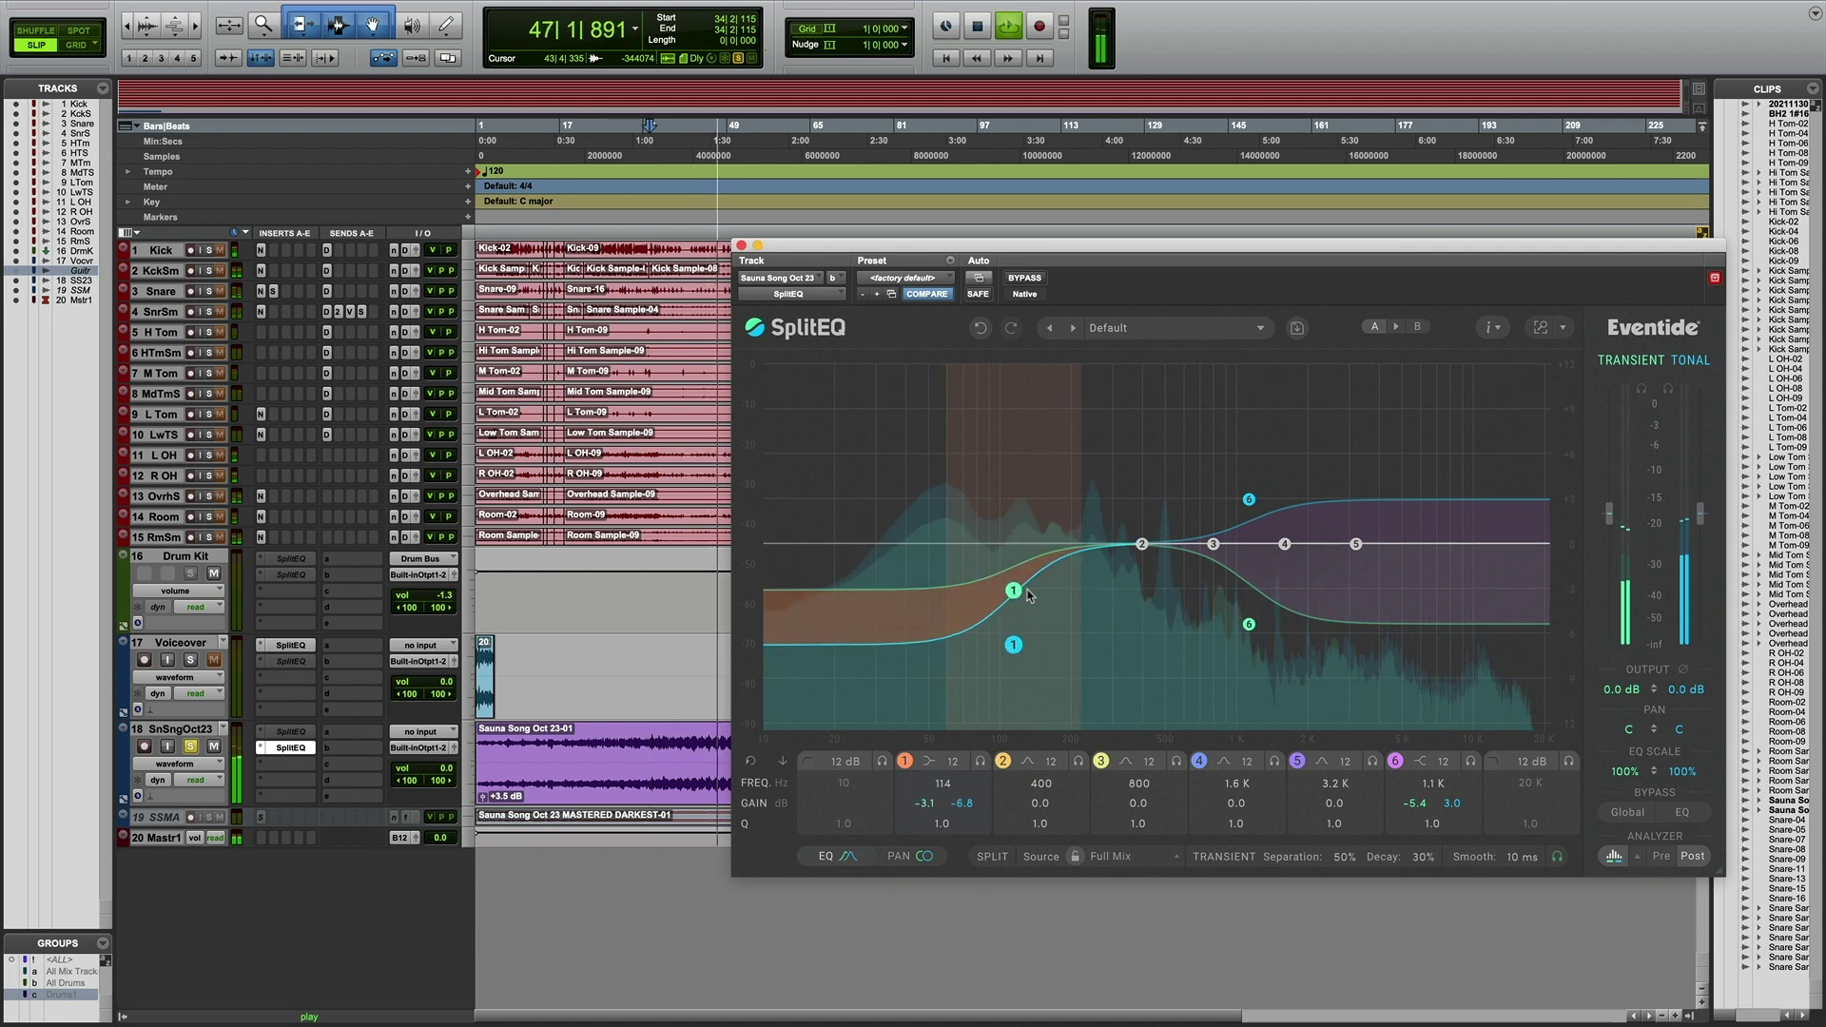
mouse_move(1017, 582)
left_mouse_down()
mouse_move(1045, 505)
mouse_move(1048, 524)
left_mouse_up()
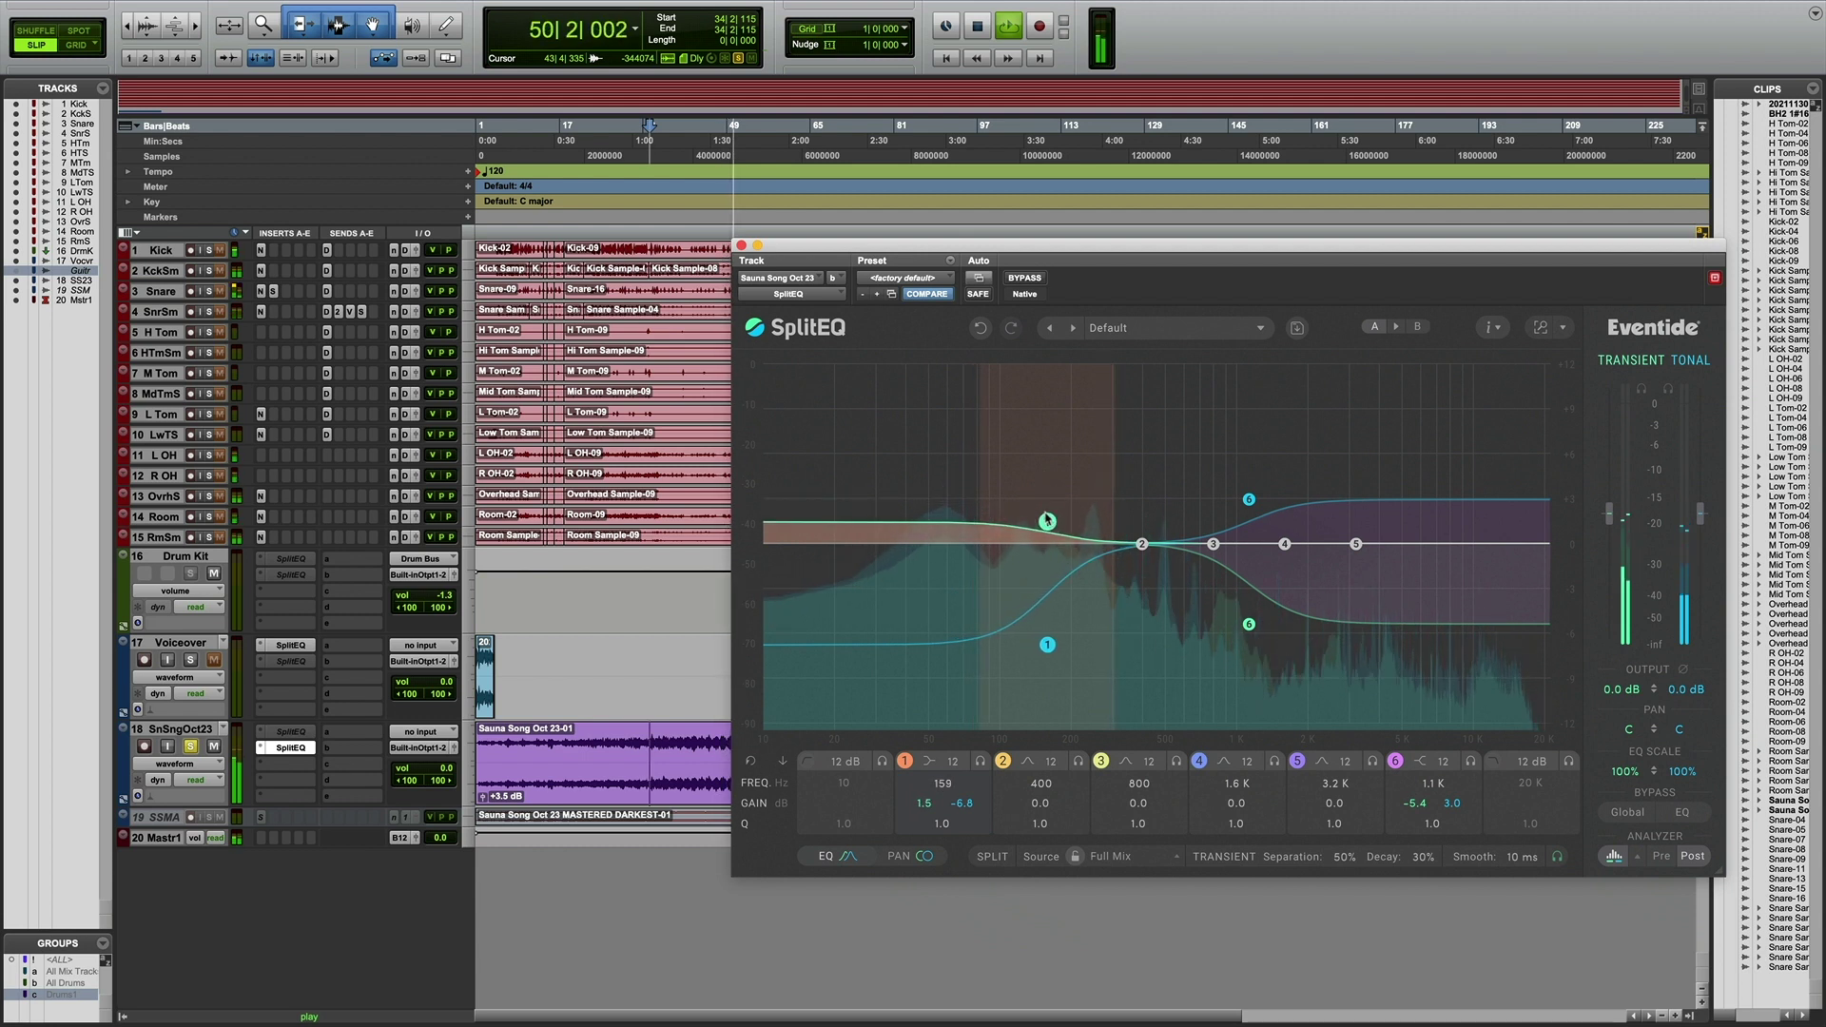
left_click(1024, 279)
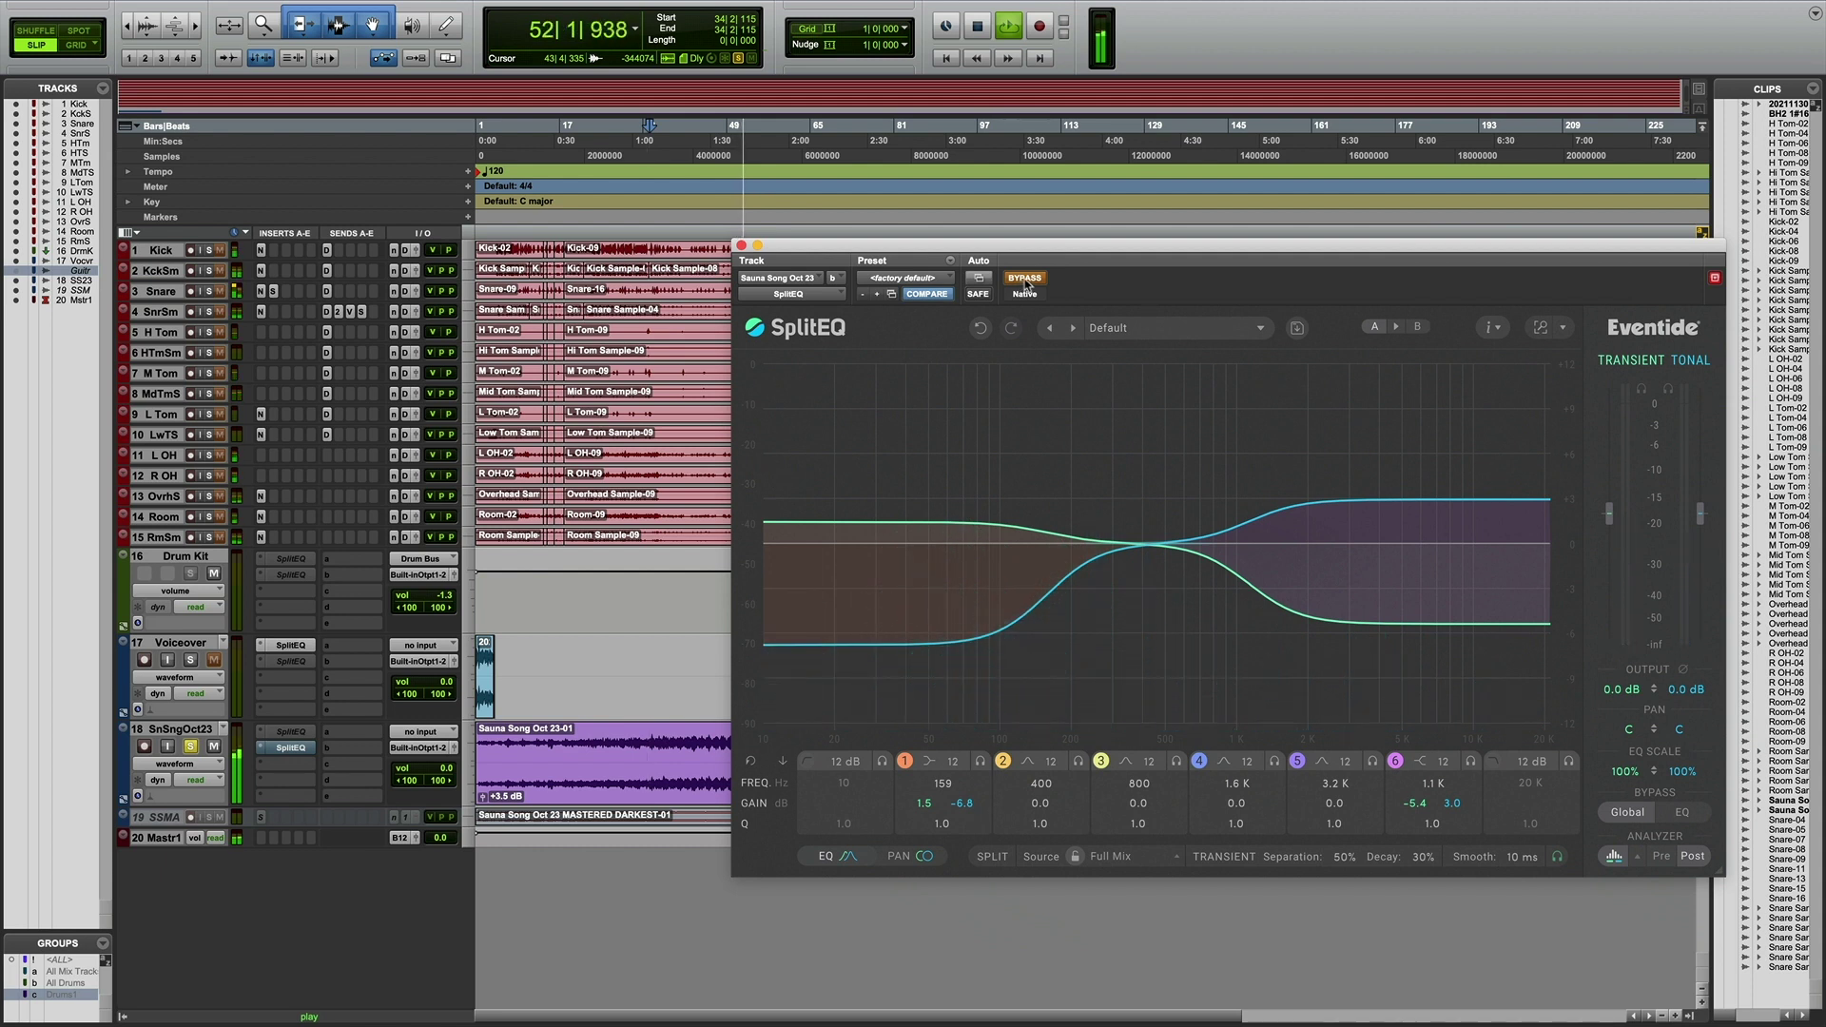
left_click(1025, 279)
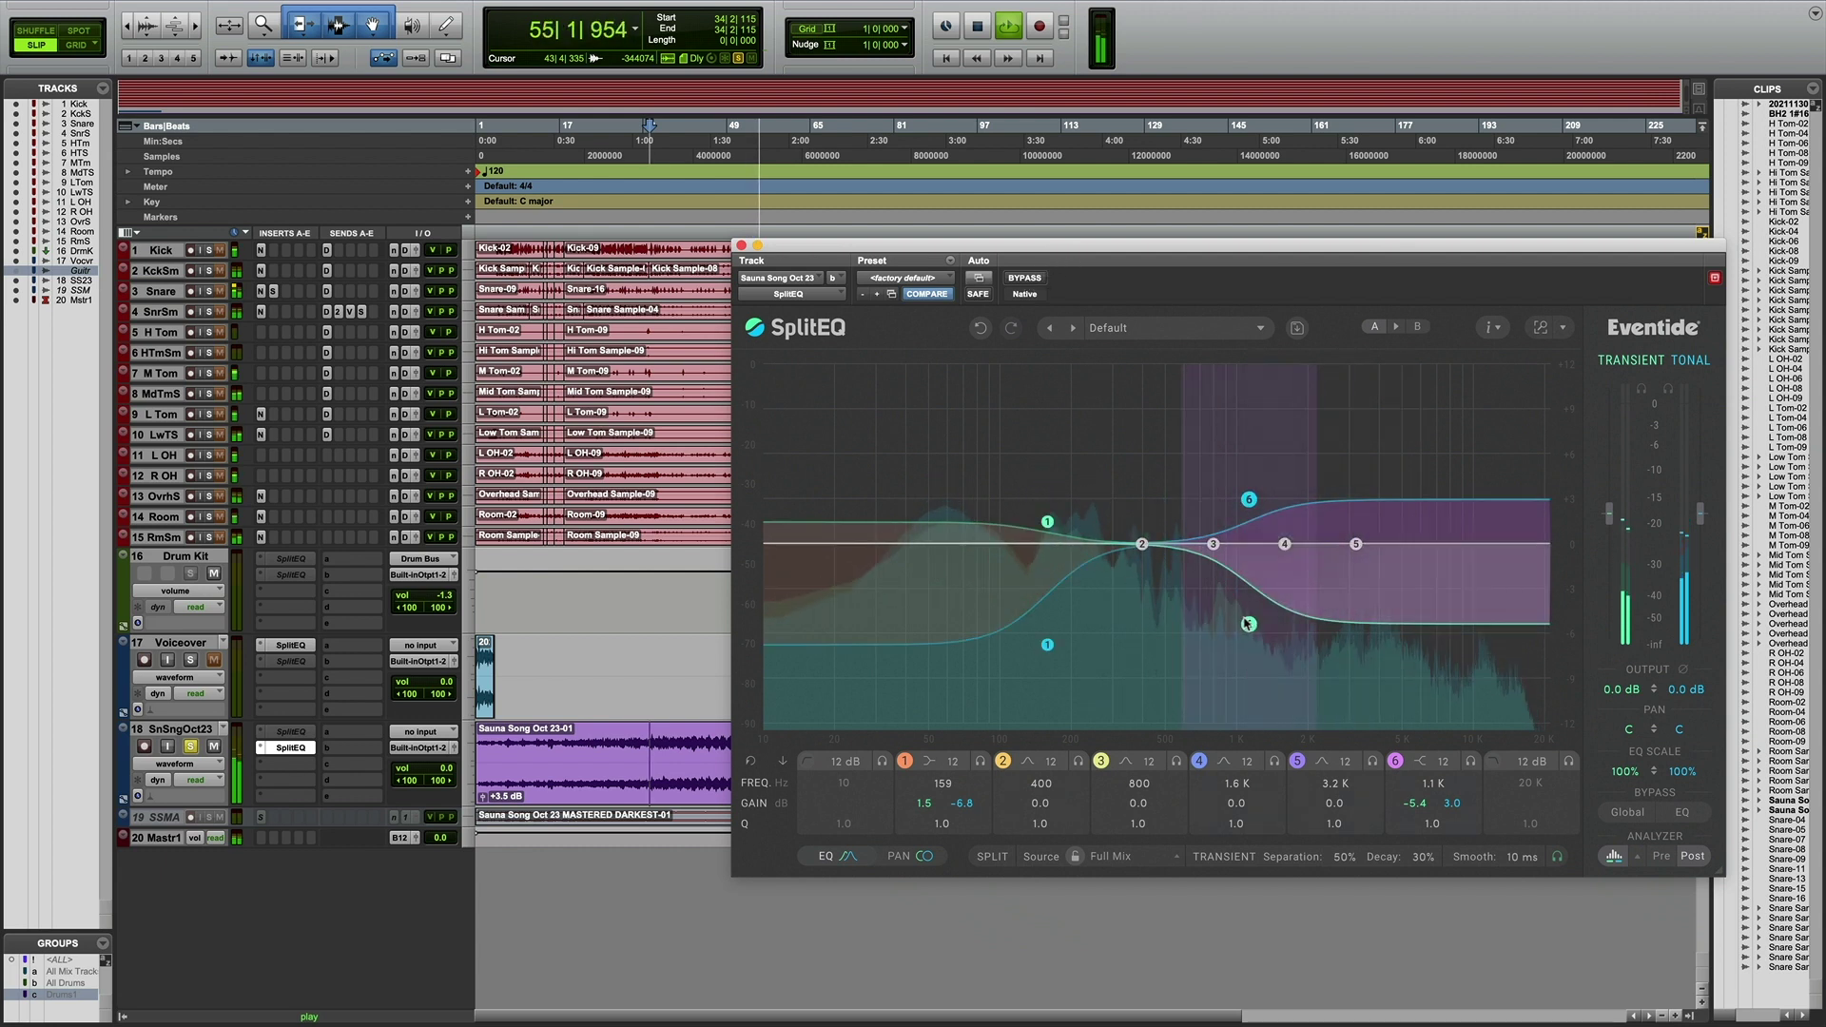
left_click_drag(1249, 624, 1249, 621)
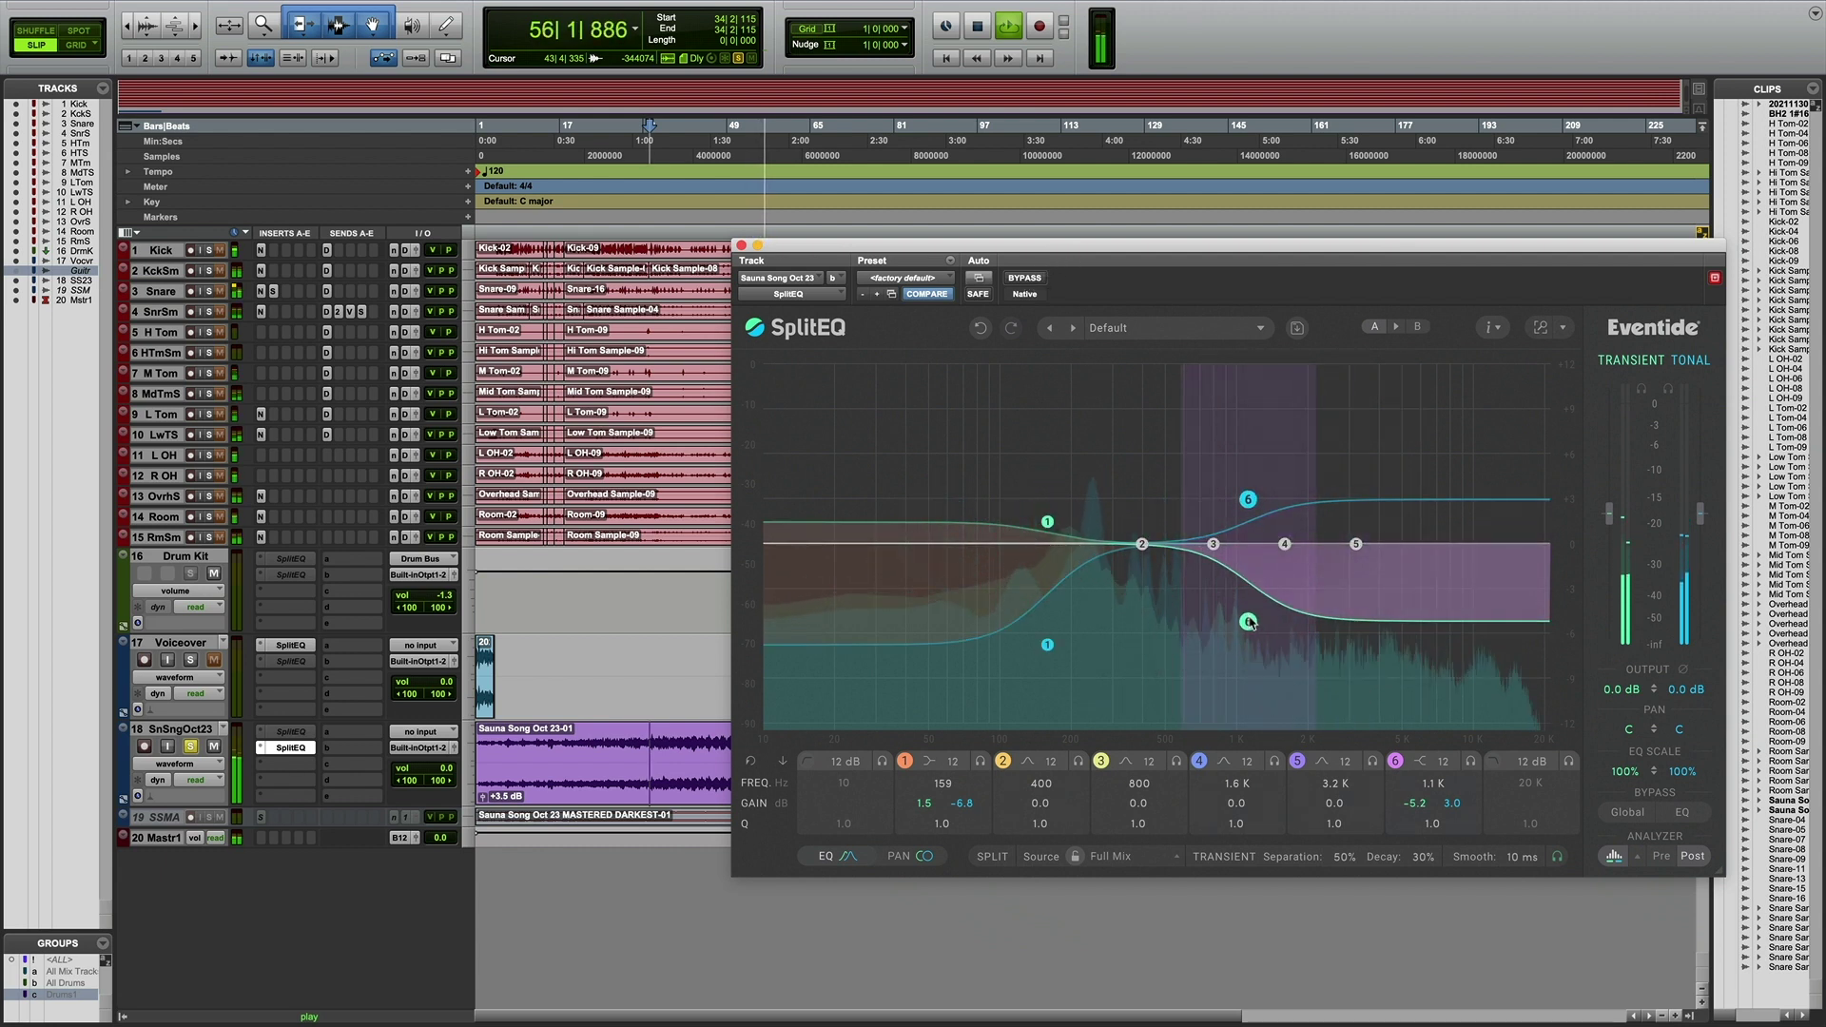
key("space")
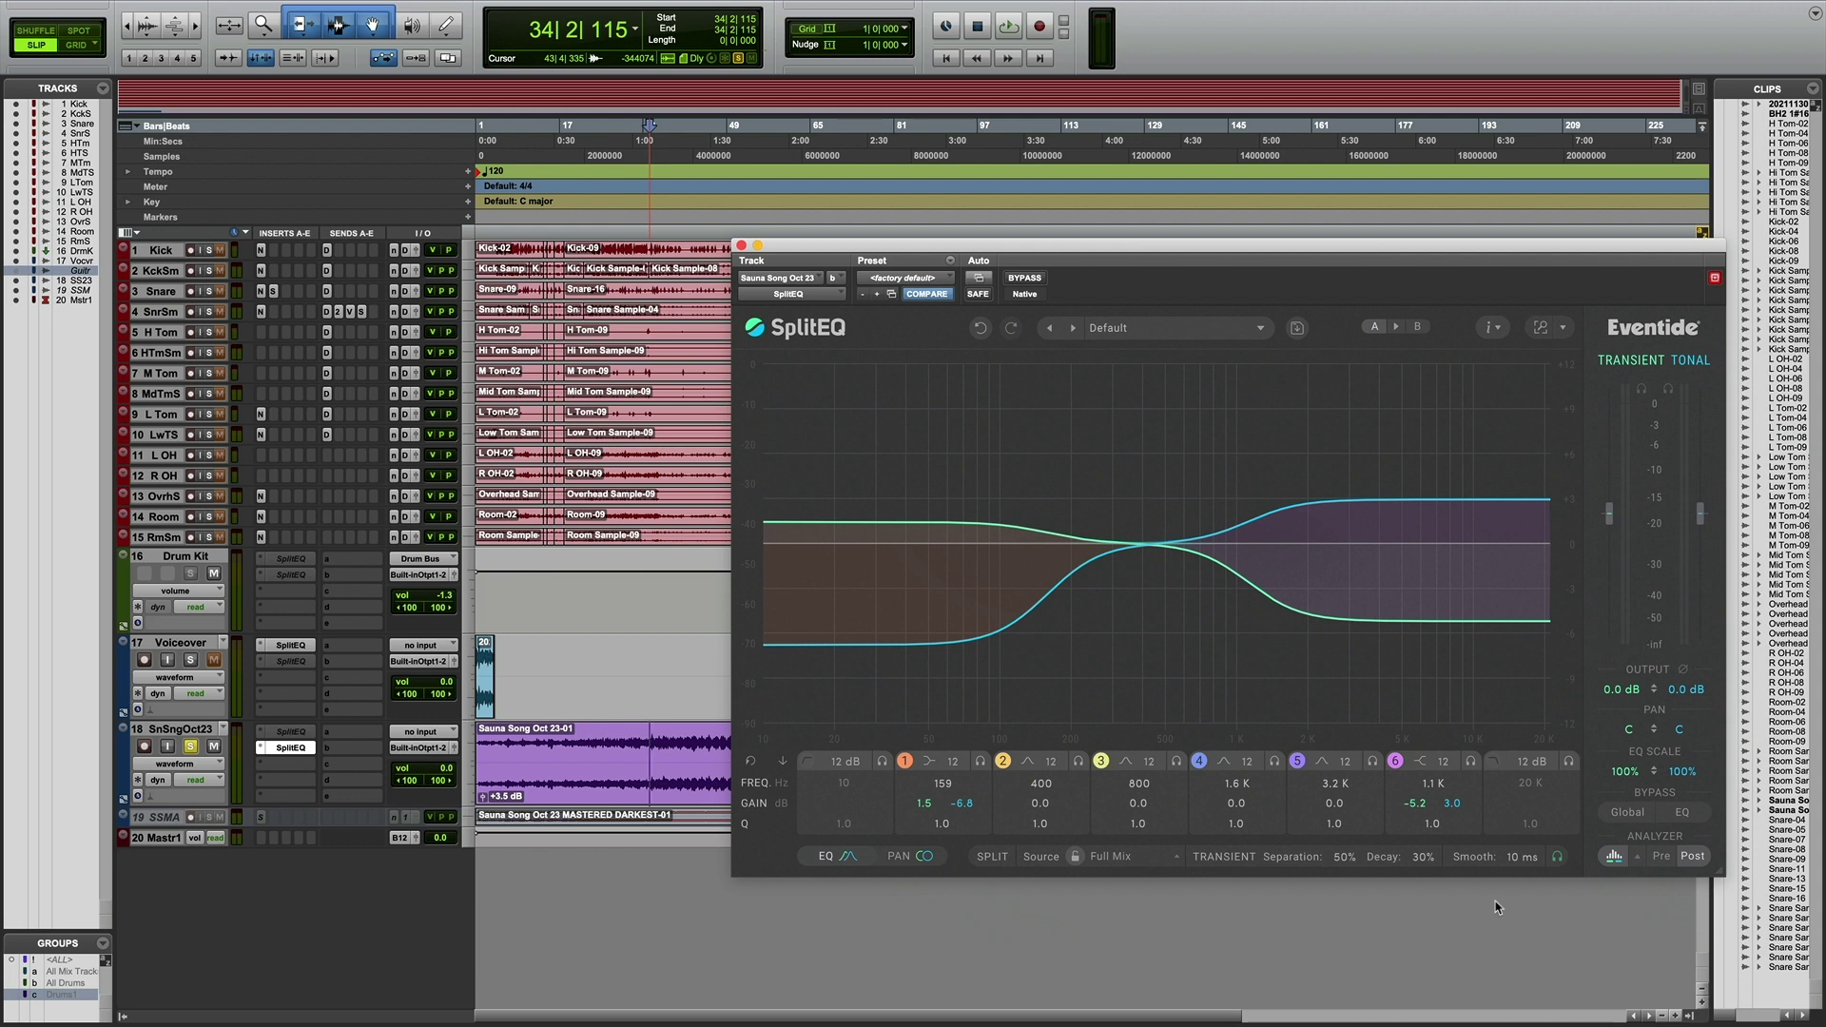
left_click_drag(857, 869, 846, 714)
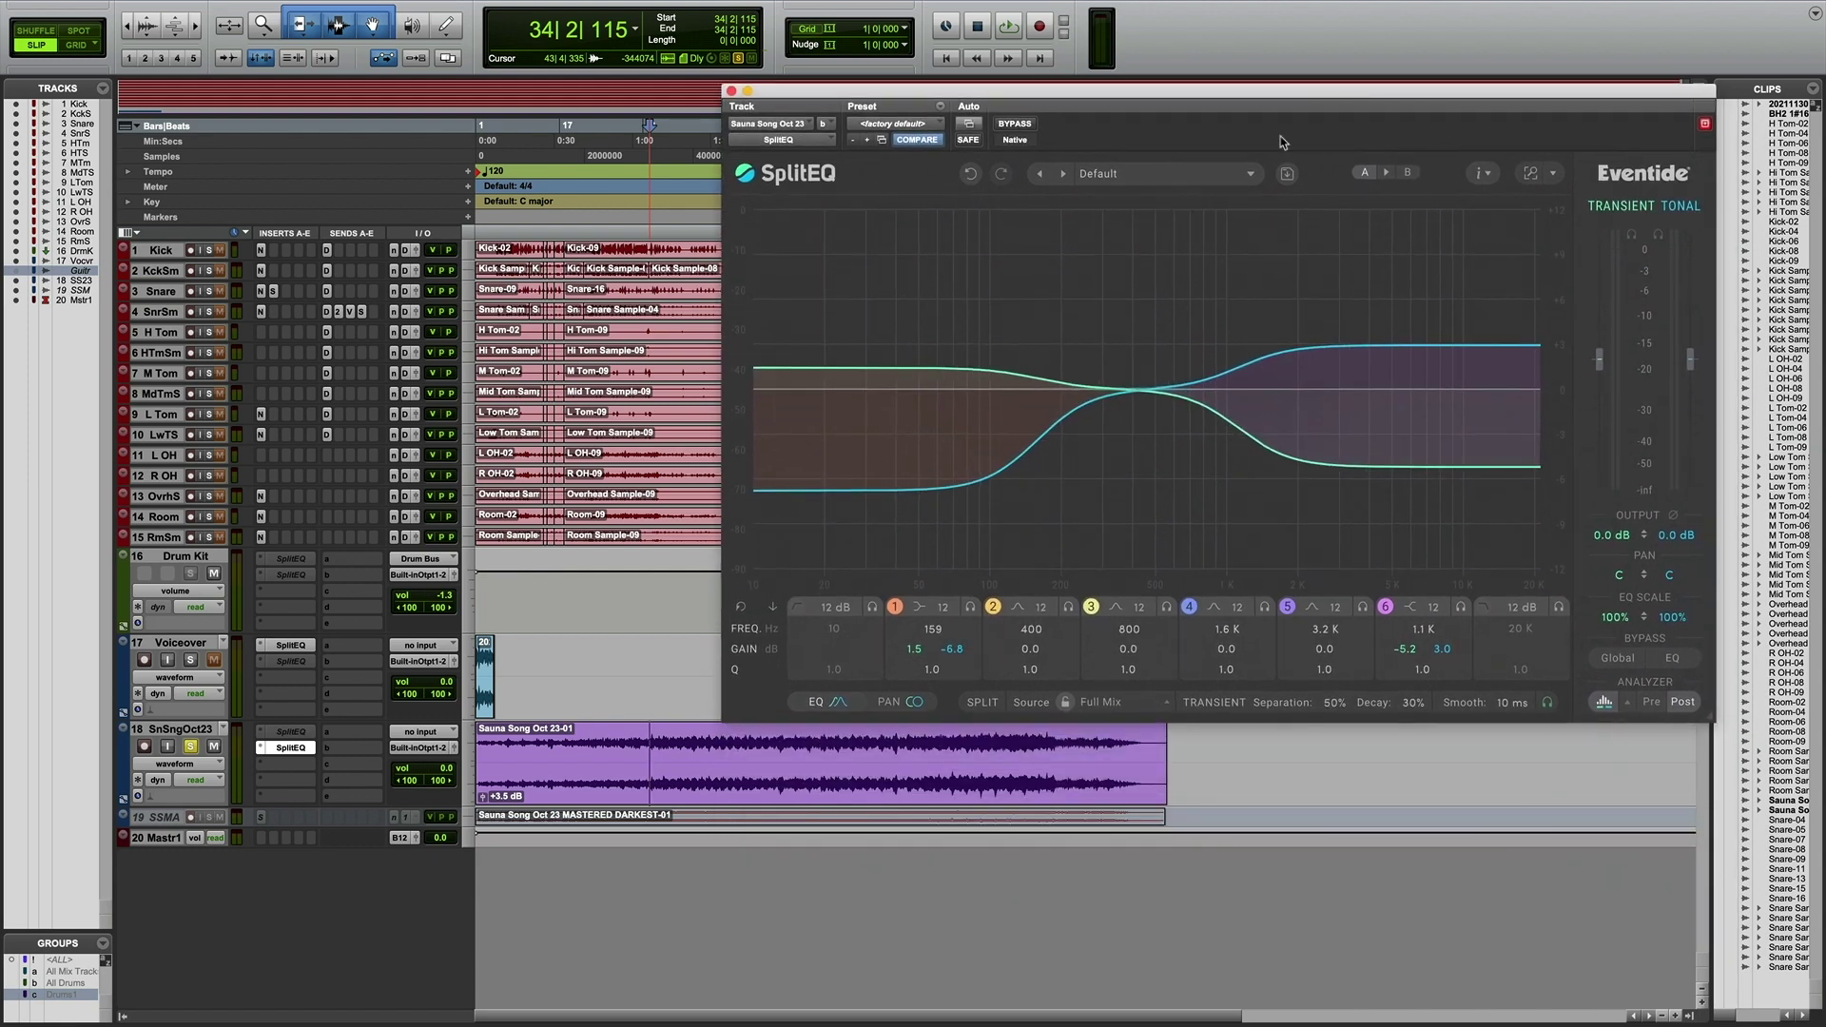
- Play from a chosen spot, deepening and lowering band 6's cut and easing band 1's tonal cut
left_click(772, 757)
key("space")
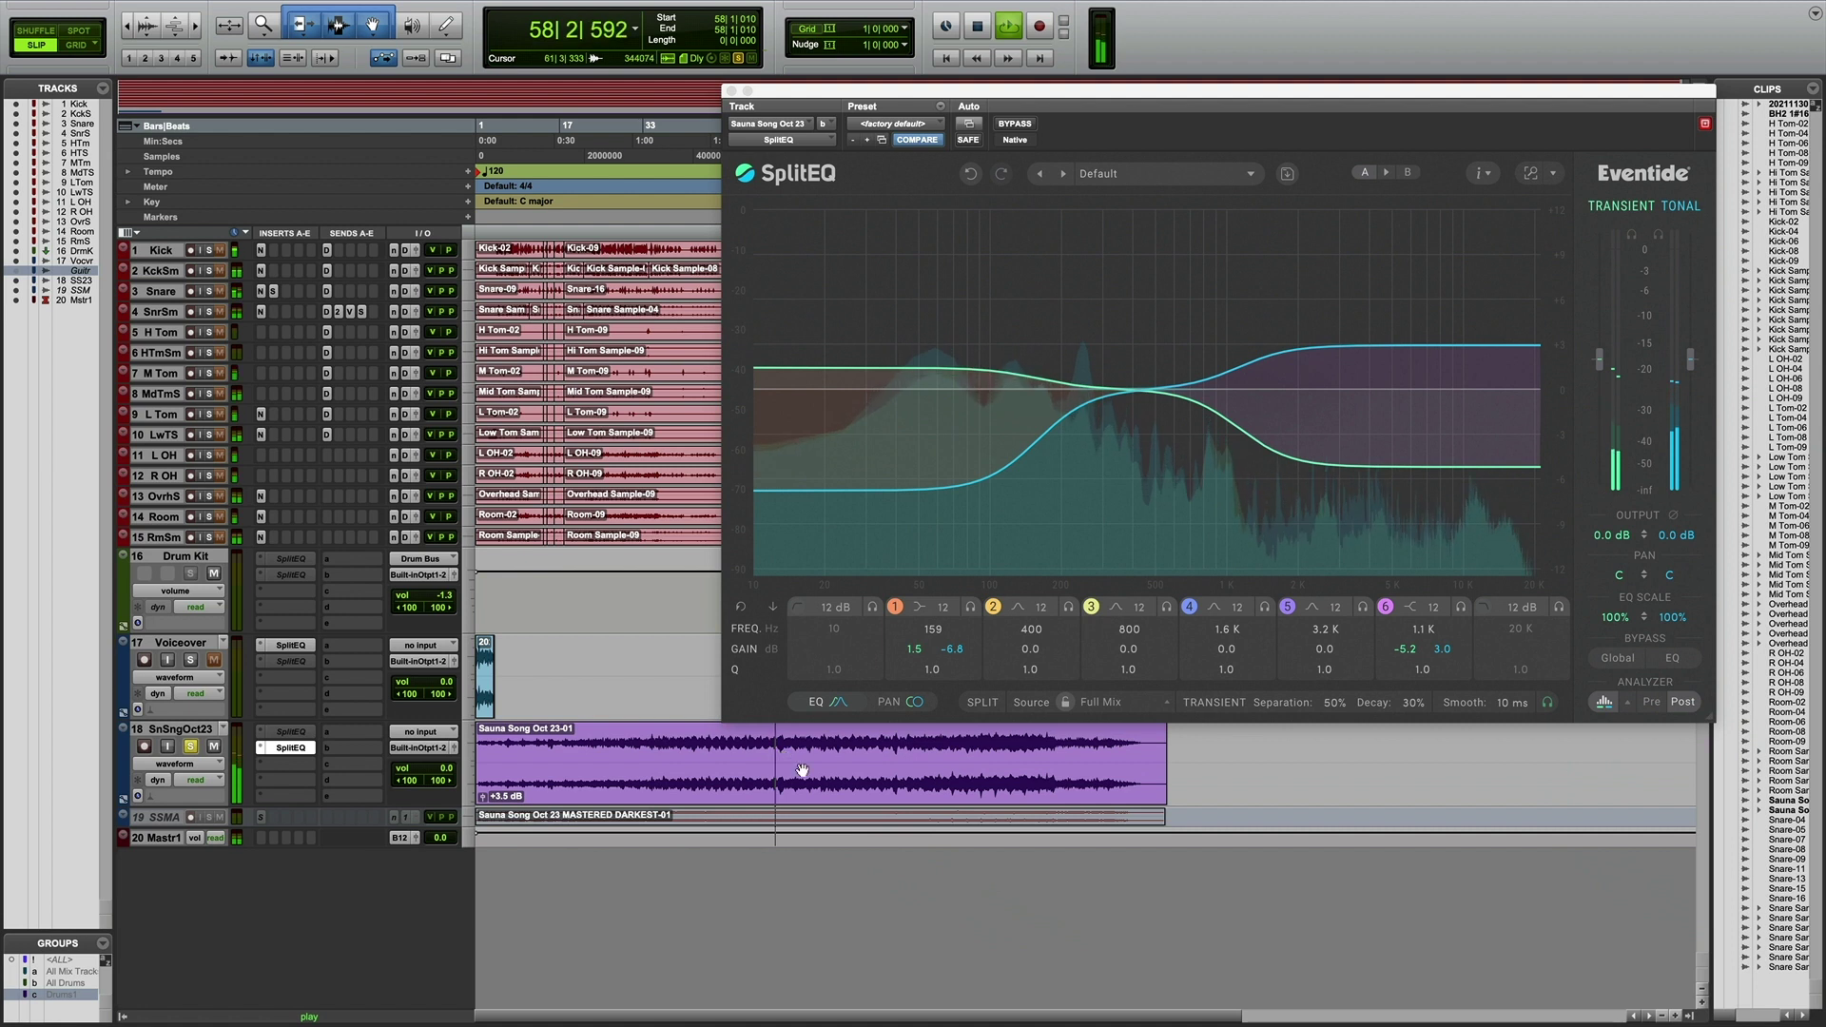
mouse_move(1250, 476)
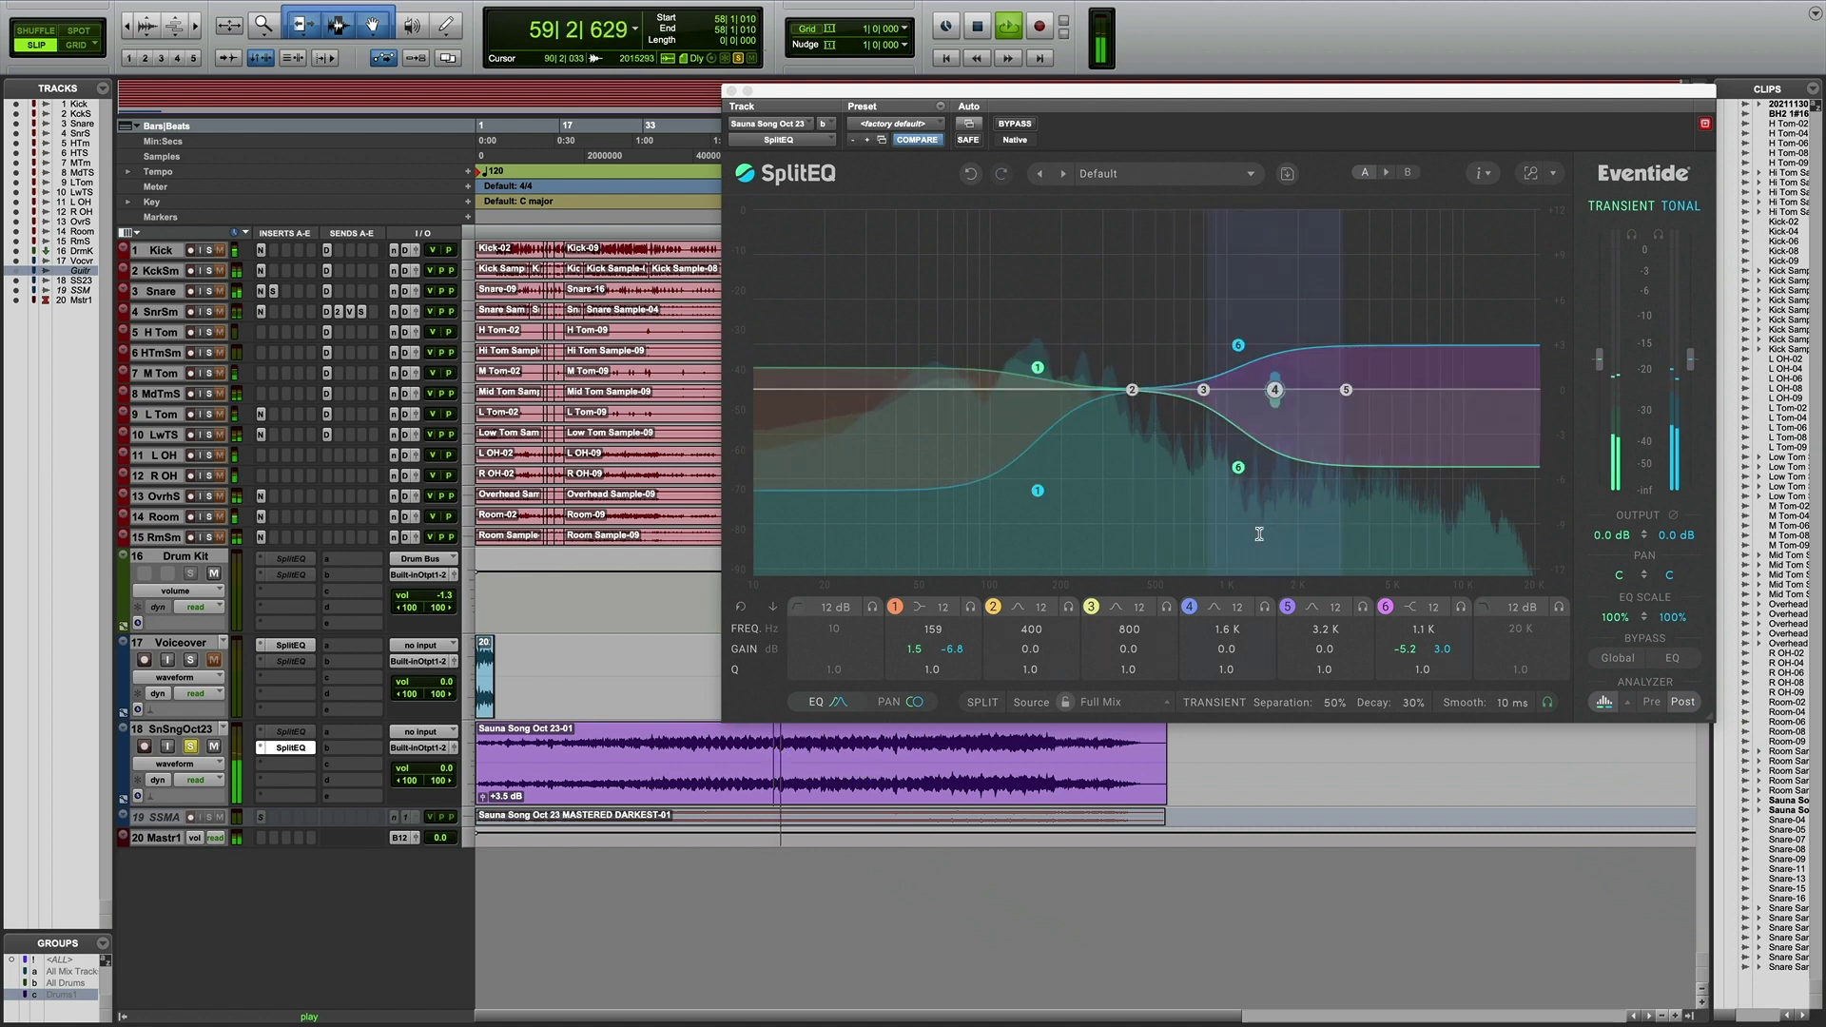
left_click_drag(1252, 471, 1230, 488)
left_click_drag(1038, 490, 1030, 494)
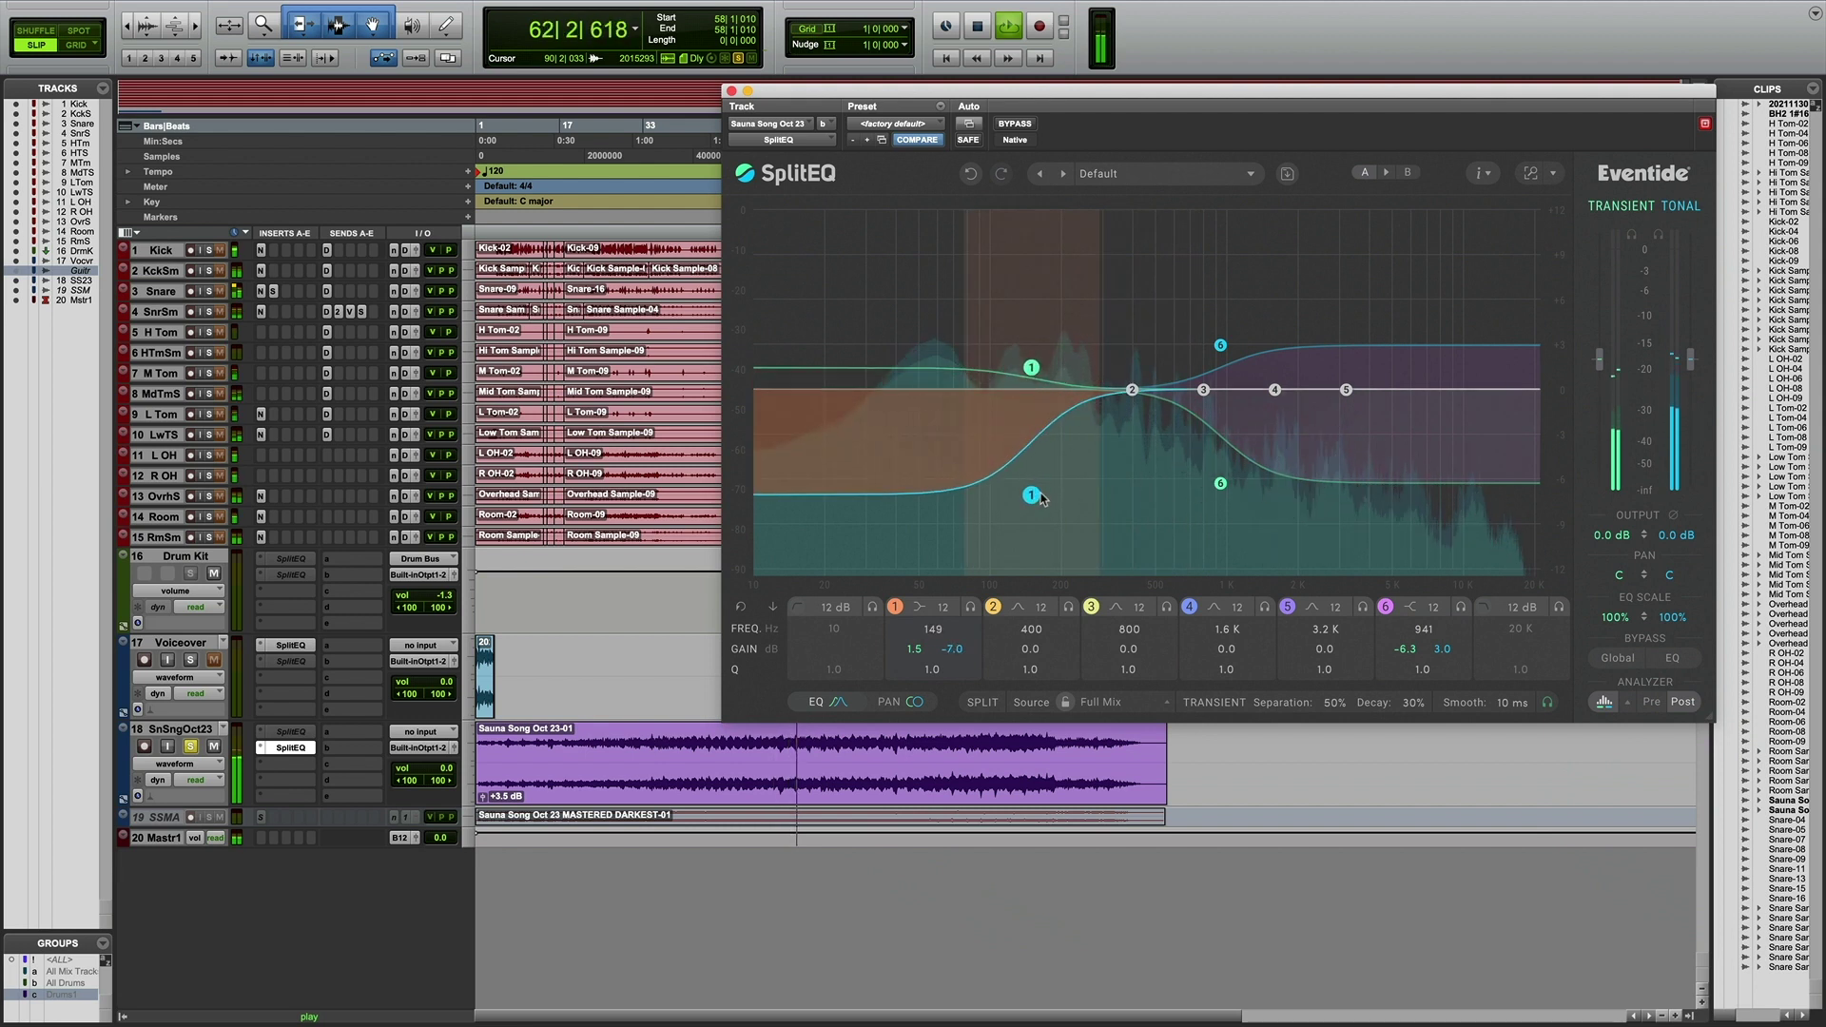
left_click(1013, 124)
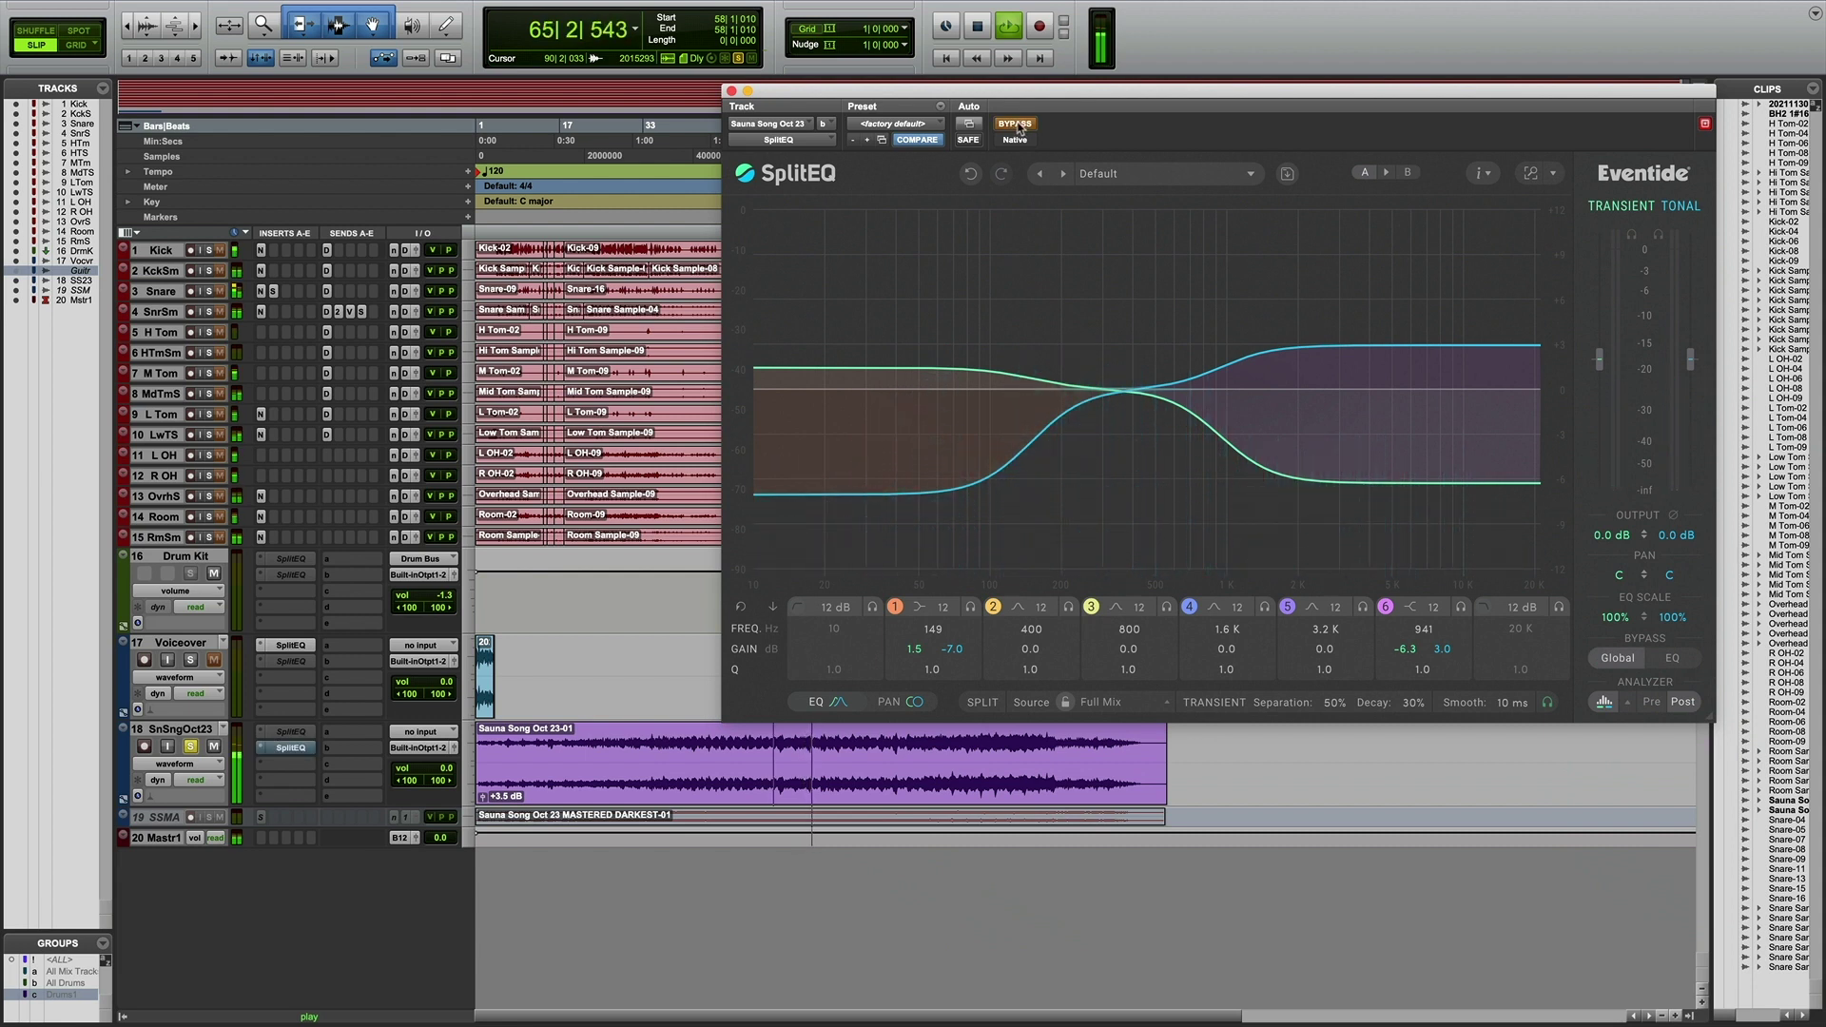
left_click(1014, 125)
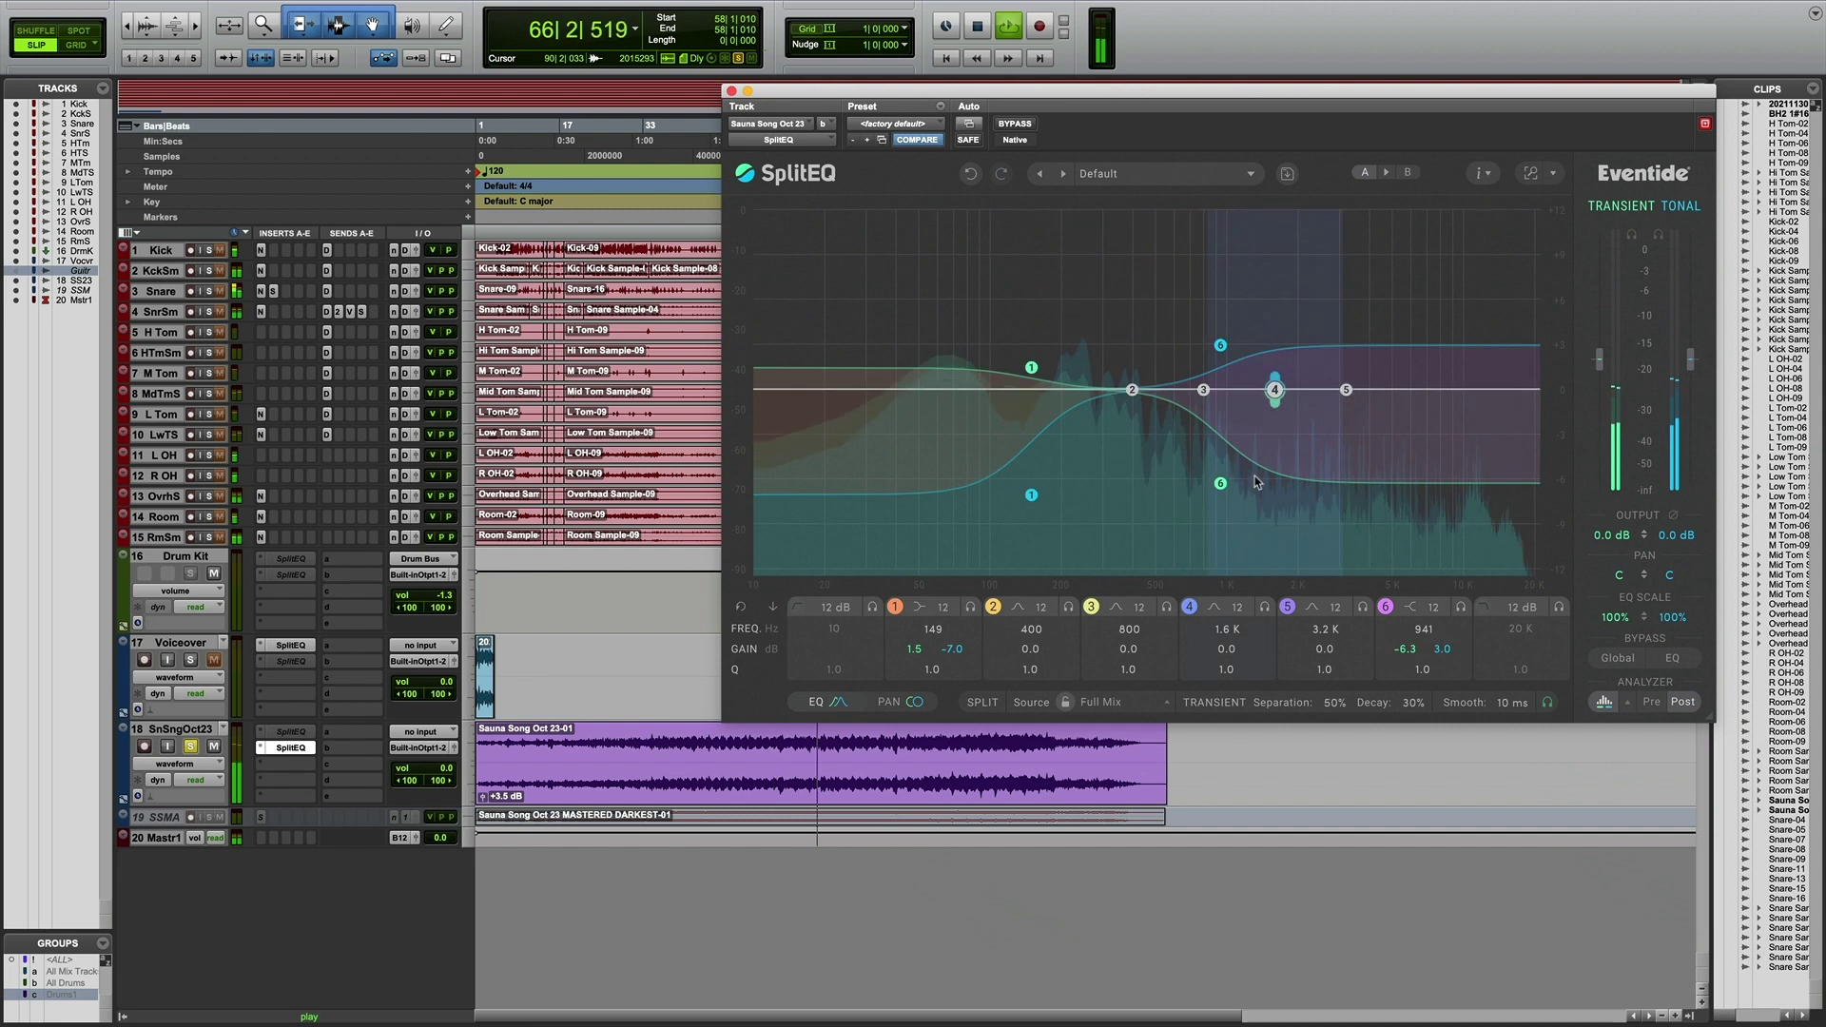
- Move band 6 lower and try a low transient cut with a 1.4 dB tonal boost
left_click_drag(1224, 488, 1205, 510)
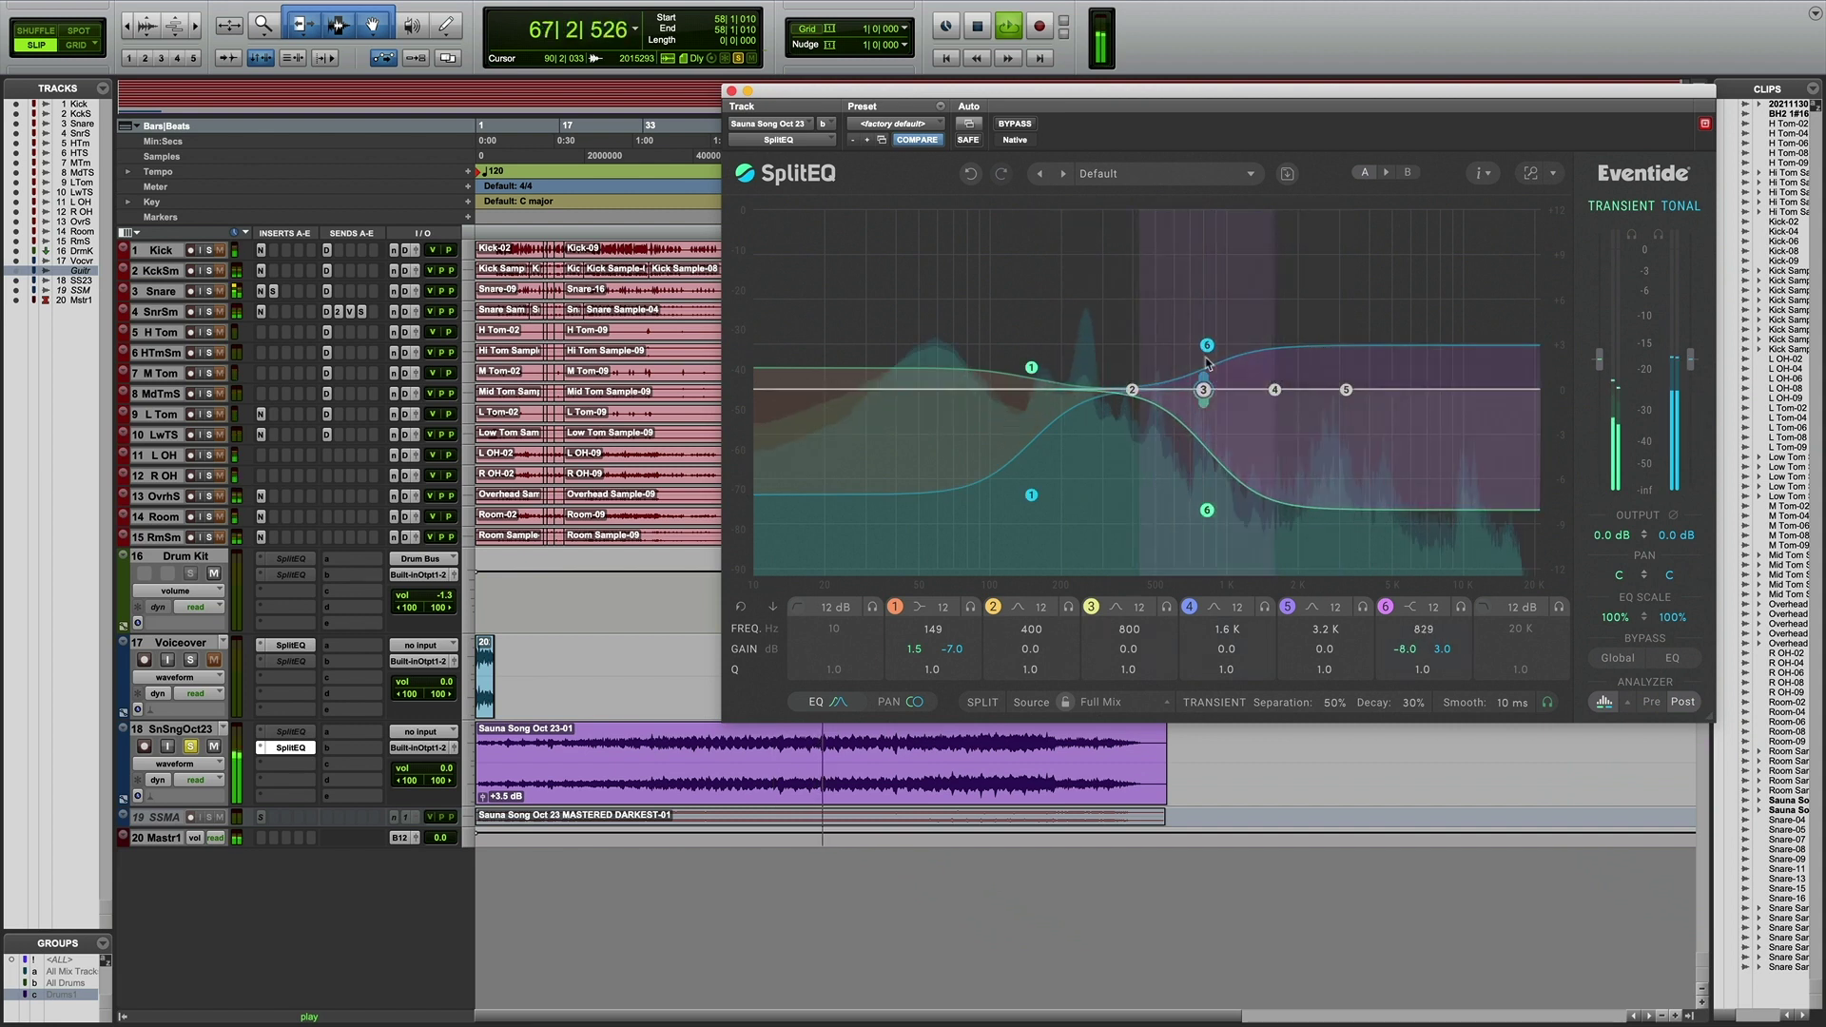
left_click_drag(1216, 345, 1173, 377)
left_click_drag(1173, 512, 1170, 515)
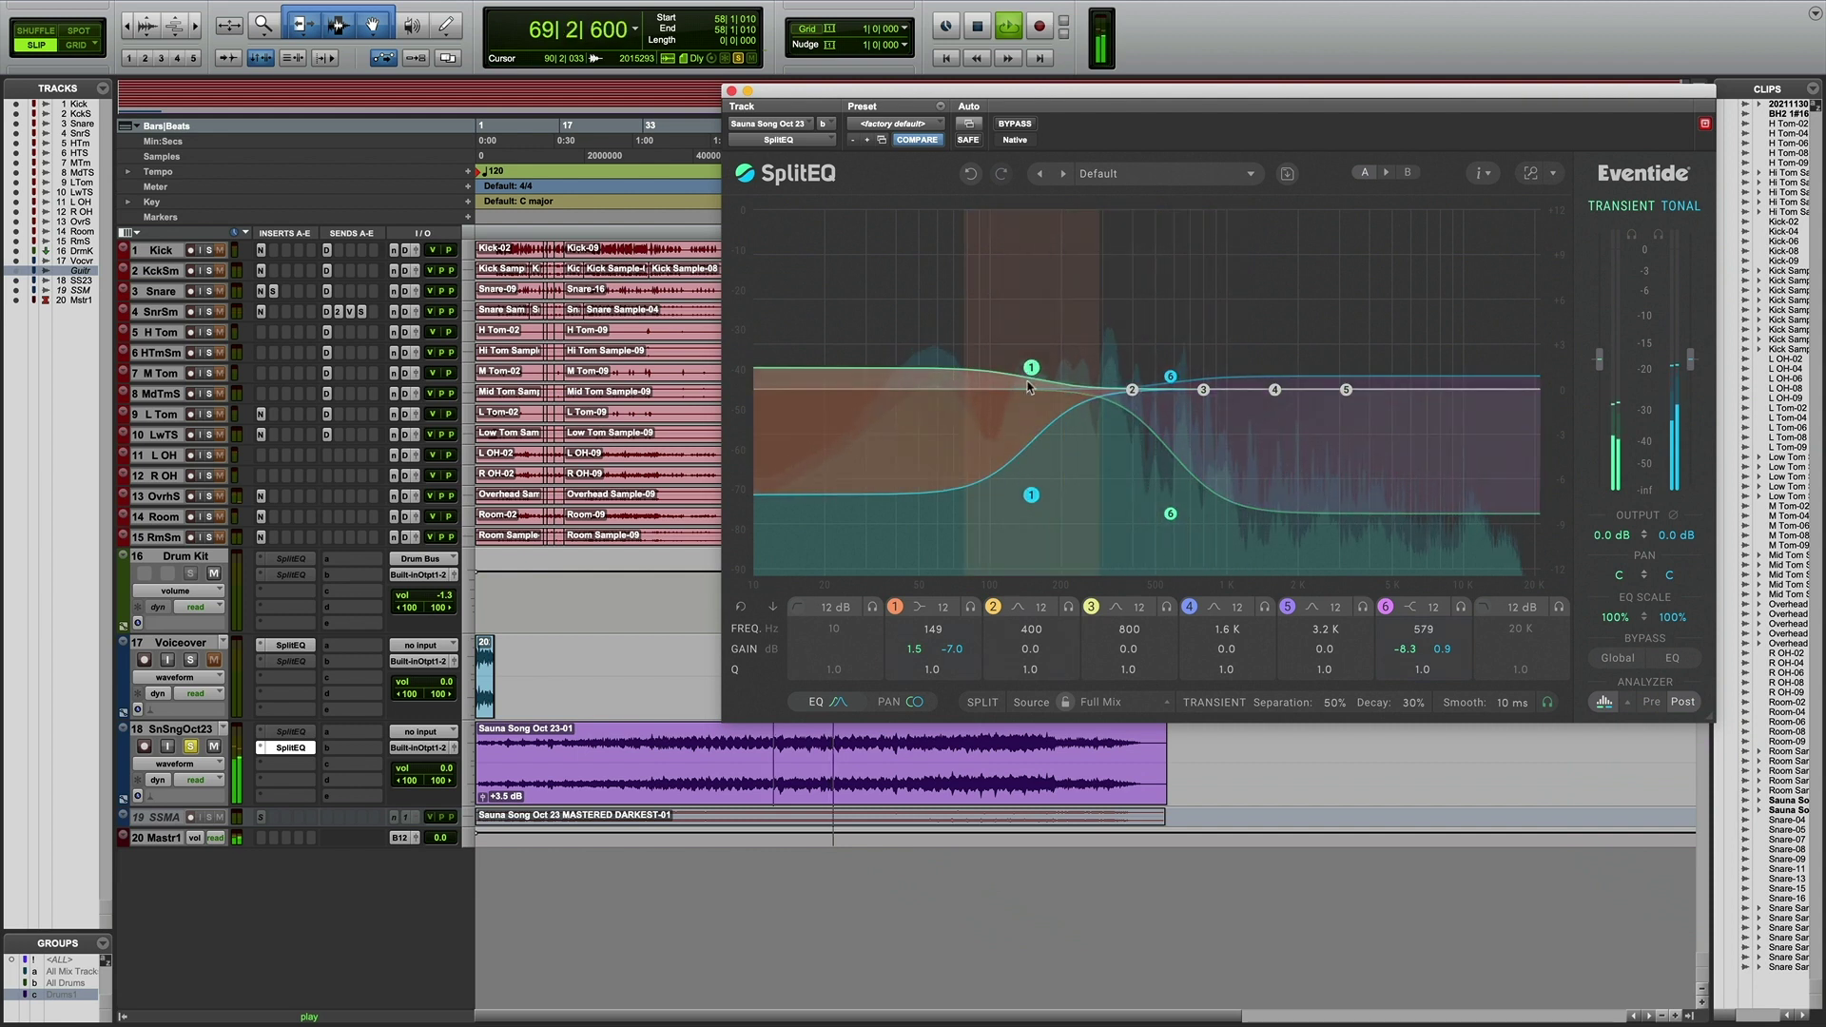
mouse_move(1031, 368)
left_mouse_down()
mouse_move(1034, 483)
mouse_move(1044, 339)
left_mouse_up()
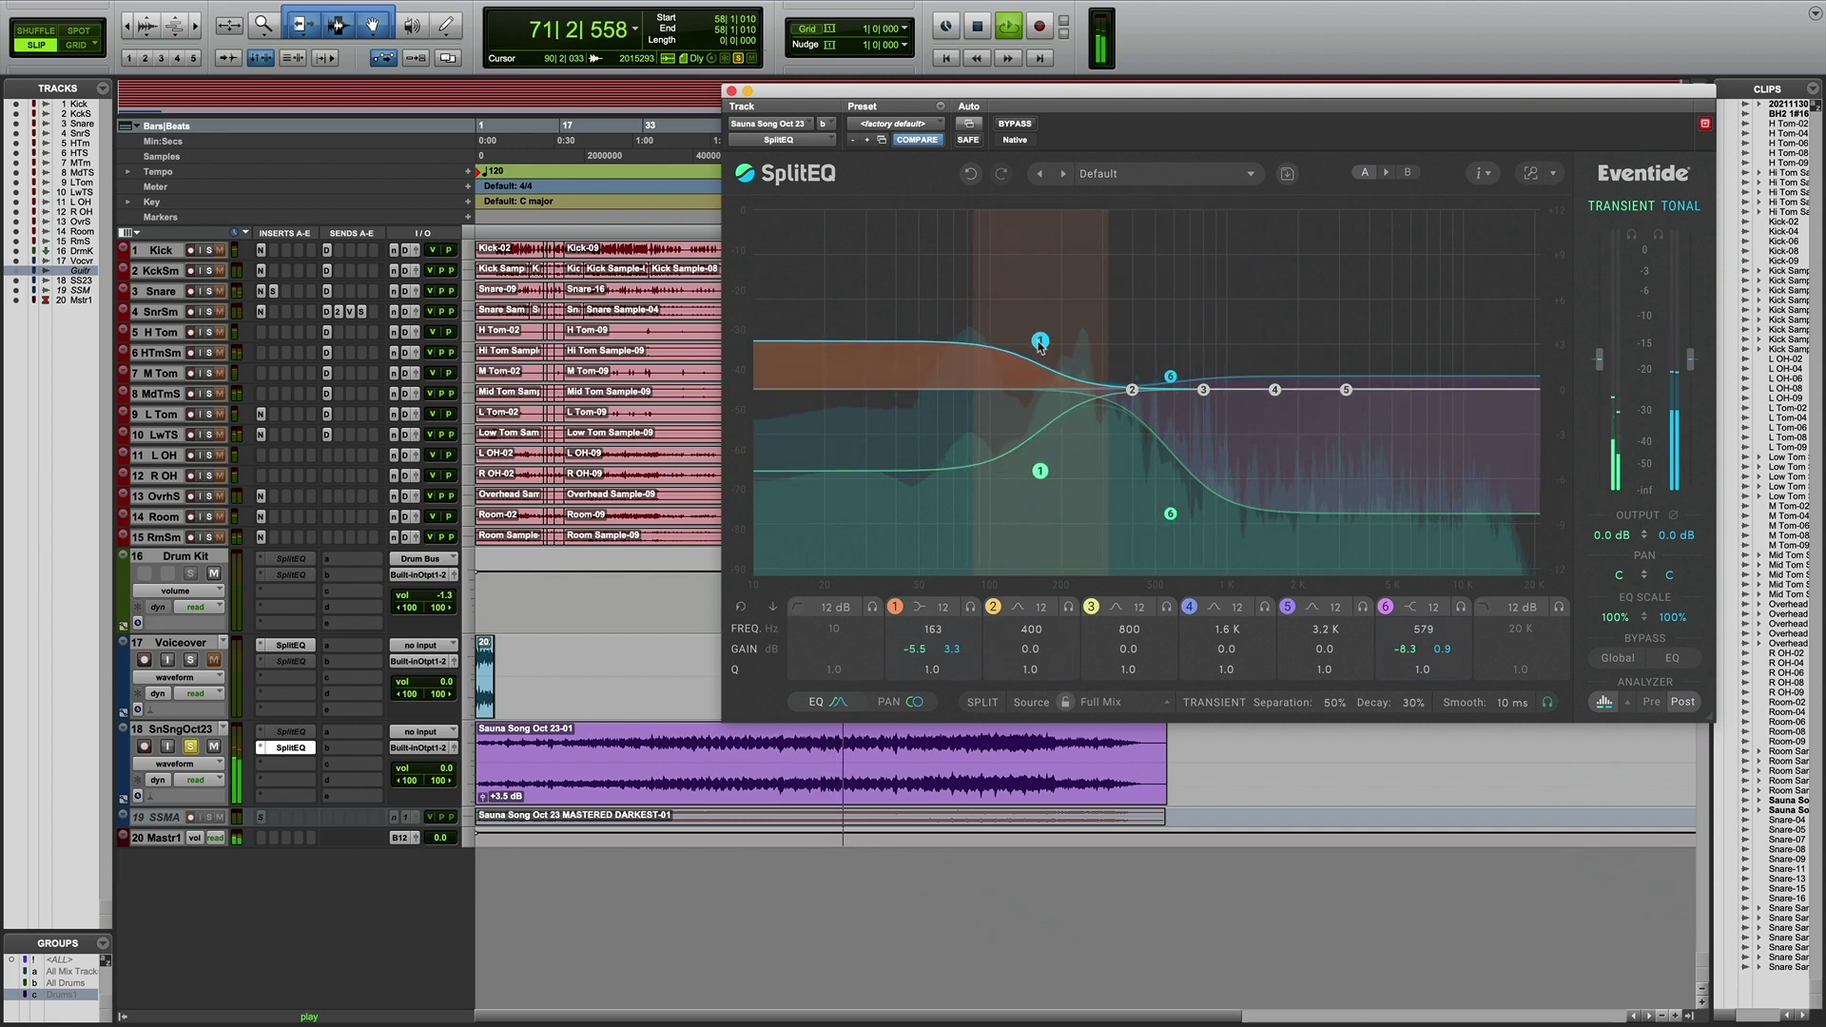
left_click_drag(1043, 340, 1027, 370)
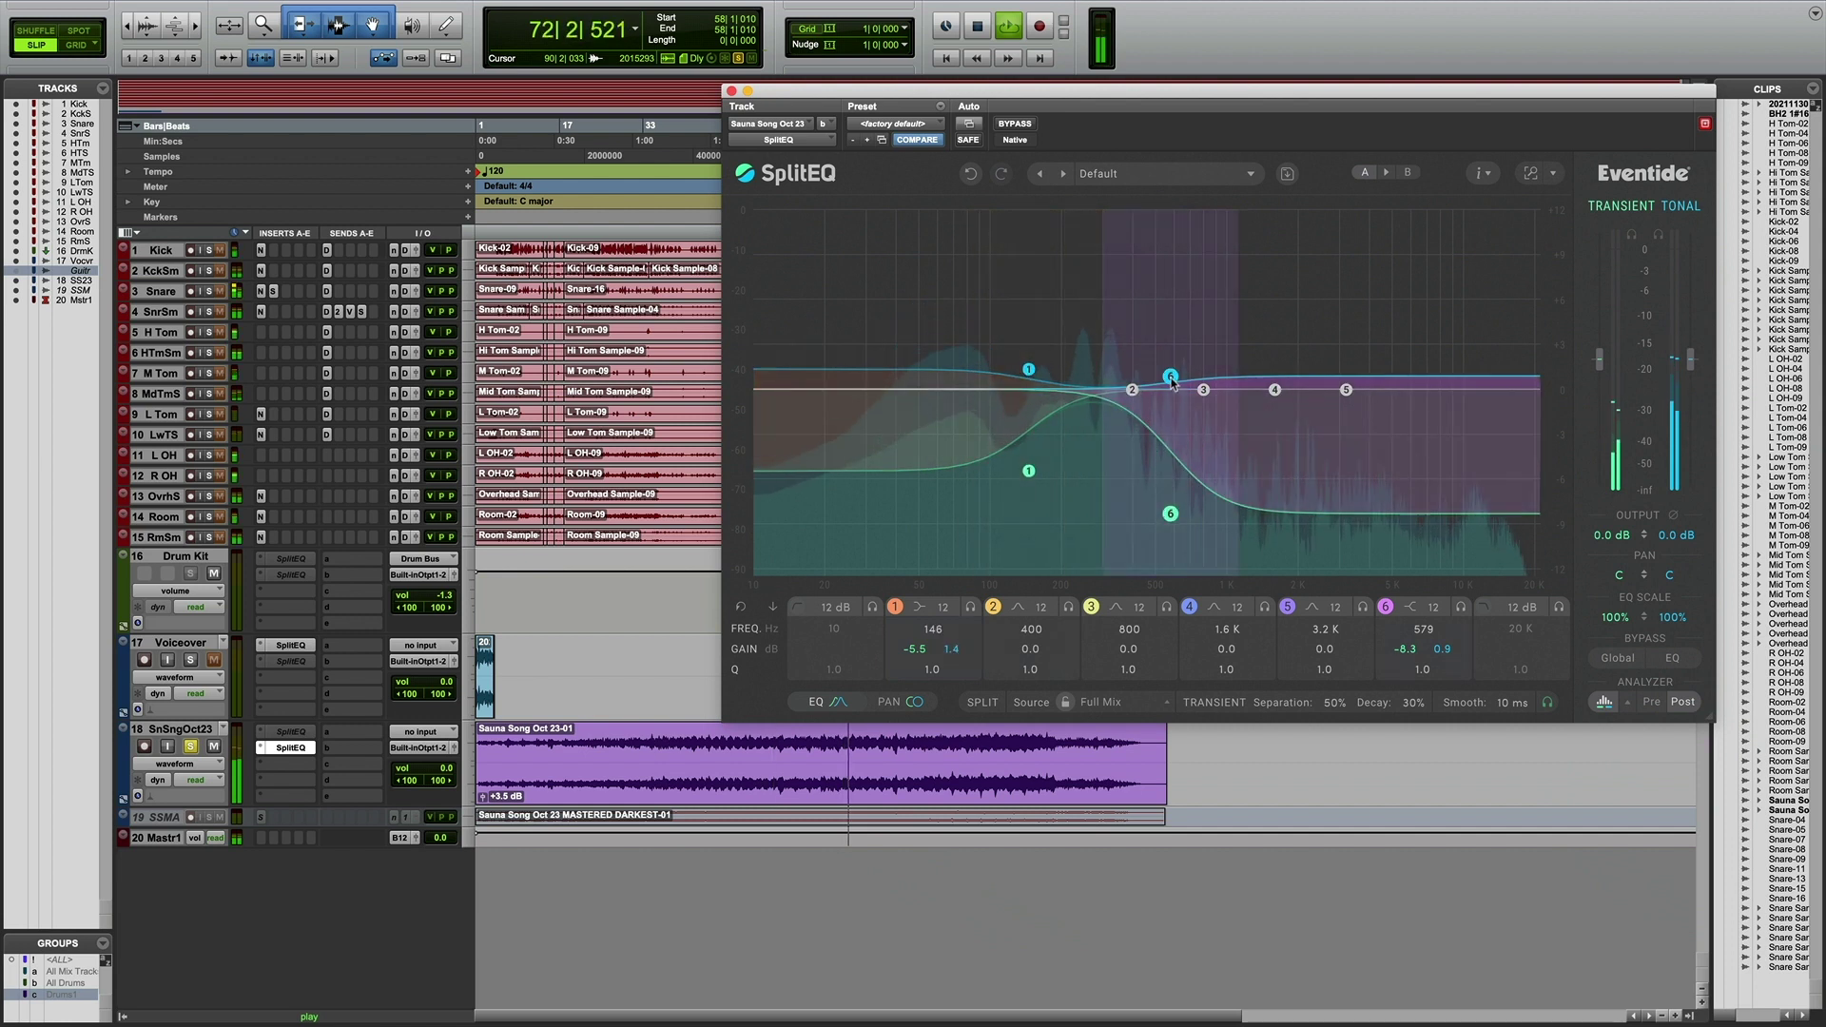
left_click(1015, 125)
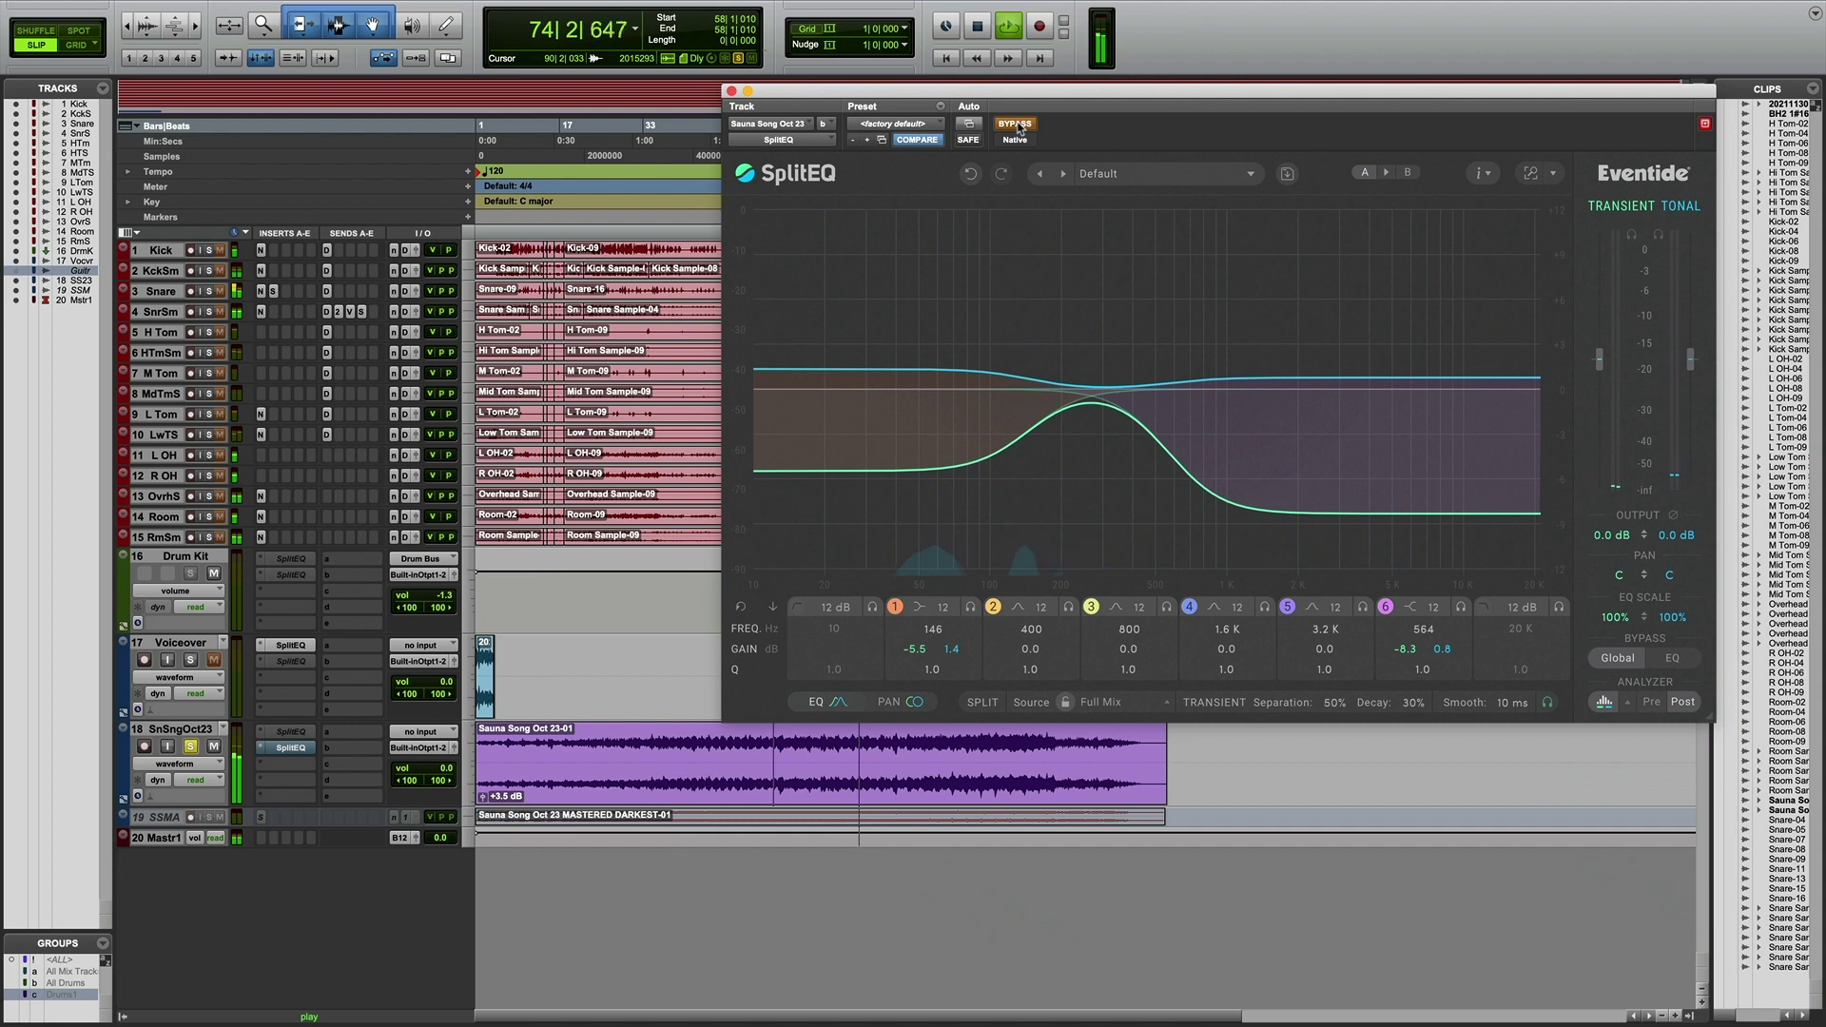
left_click(1015, 125)
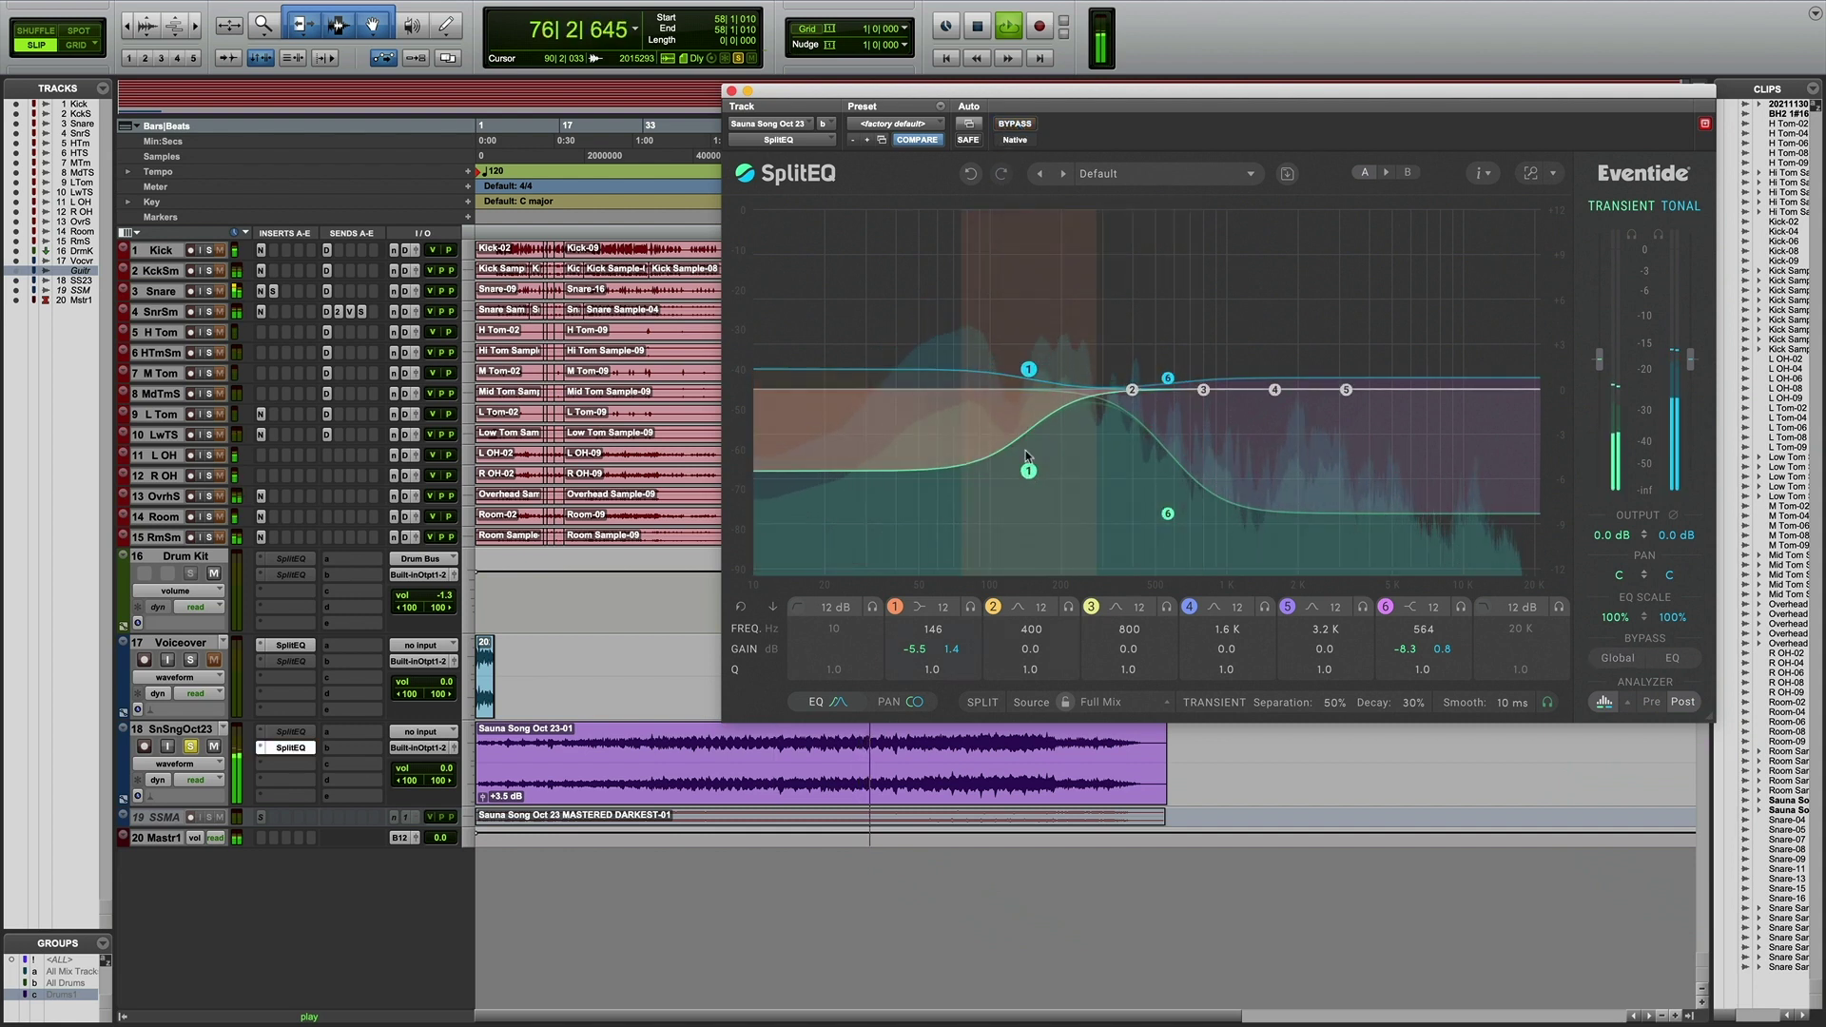
- Restore a strong low transient boost and make band 6's transient gain a boost near 540 Hz
mouse_move(1028, 472)
left_mouse_down()
mouse_move(1028, 337)
mouse_move(1012, 500)
left_mouse_up()
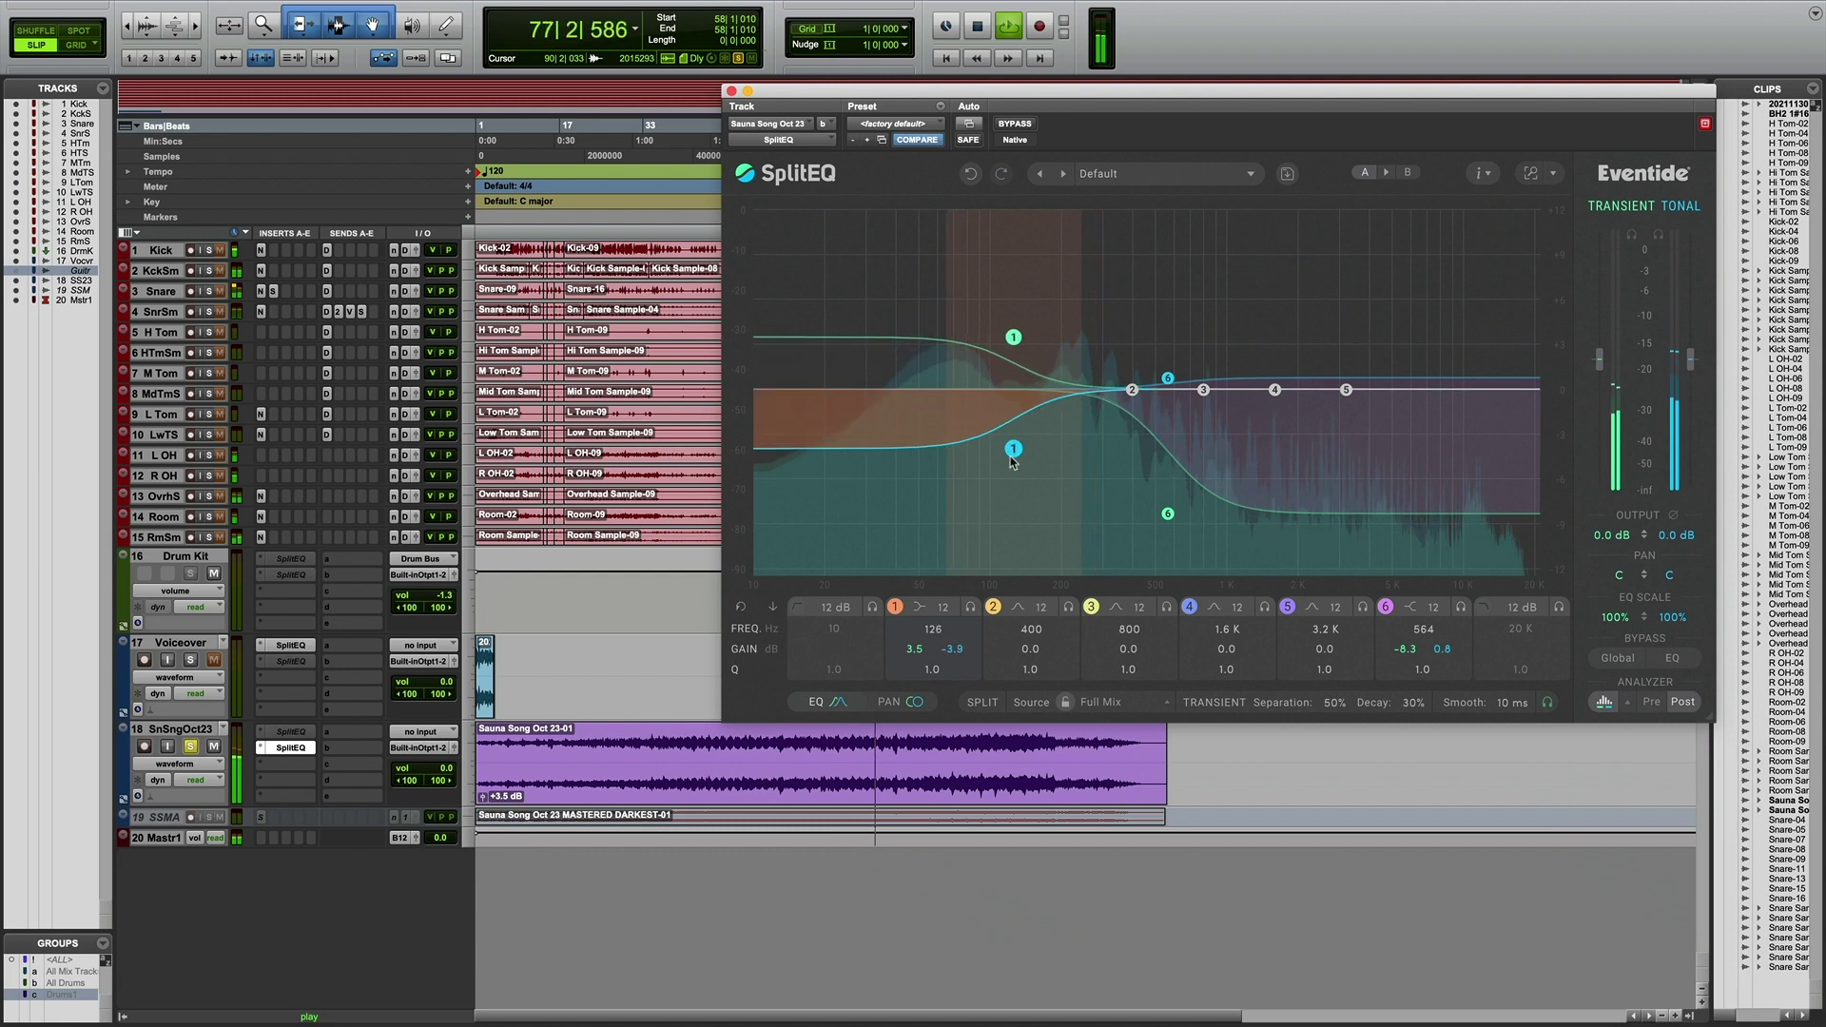
left_click_drag(1015, 339, 1018, 277)
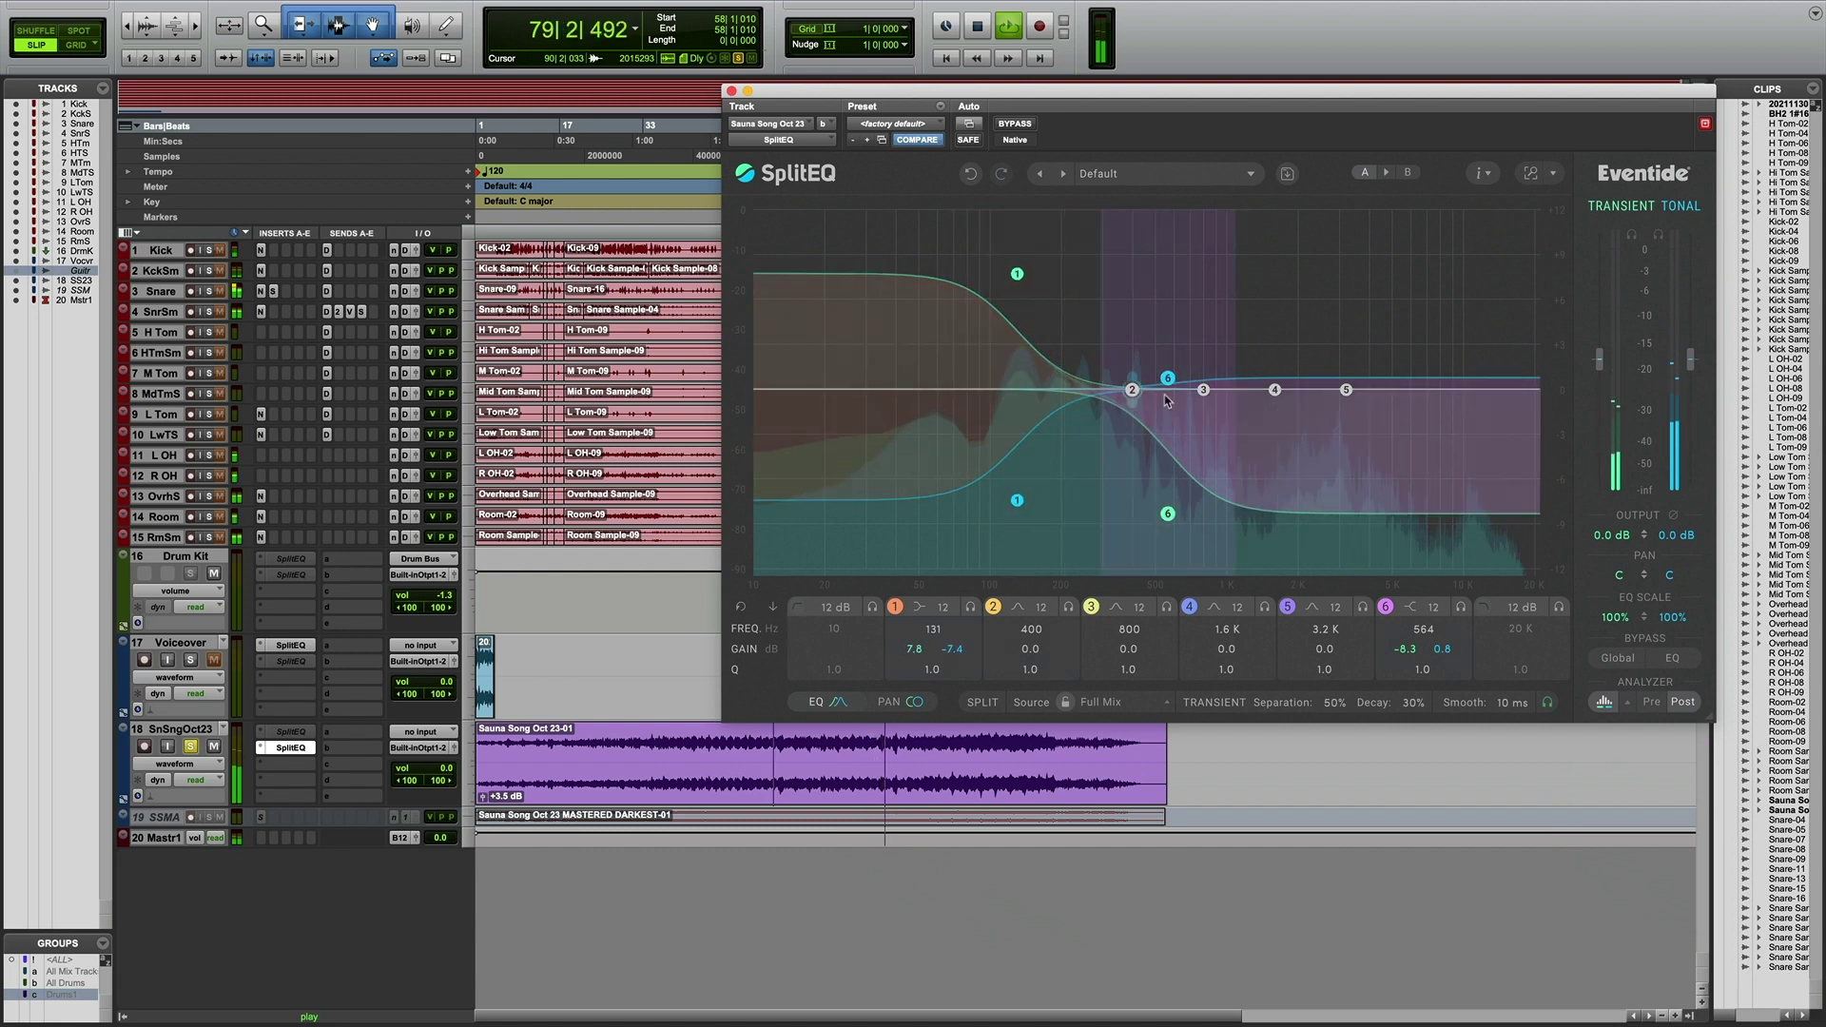
left_click_drag(1167, 377, 1162, 349)
mouse_move(1162, 520)
left_mouse_down()
mouse_move(1164, 290)
mouse_move(1165, 392)
mouse_move(1120, 521)
left_mouse_up()
left_click_drag(1118, 289, 1121, 371)
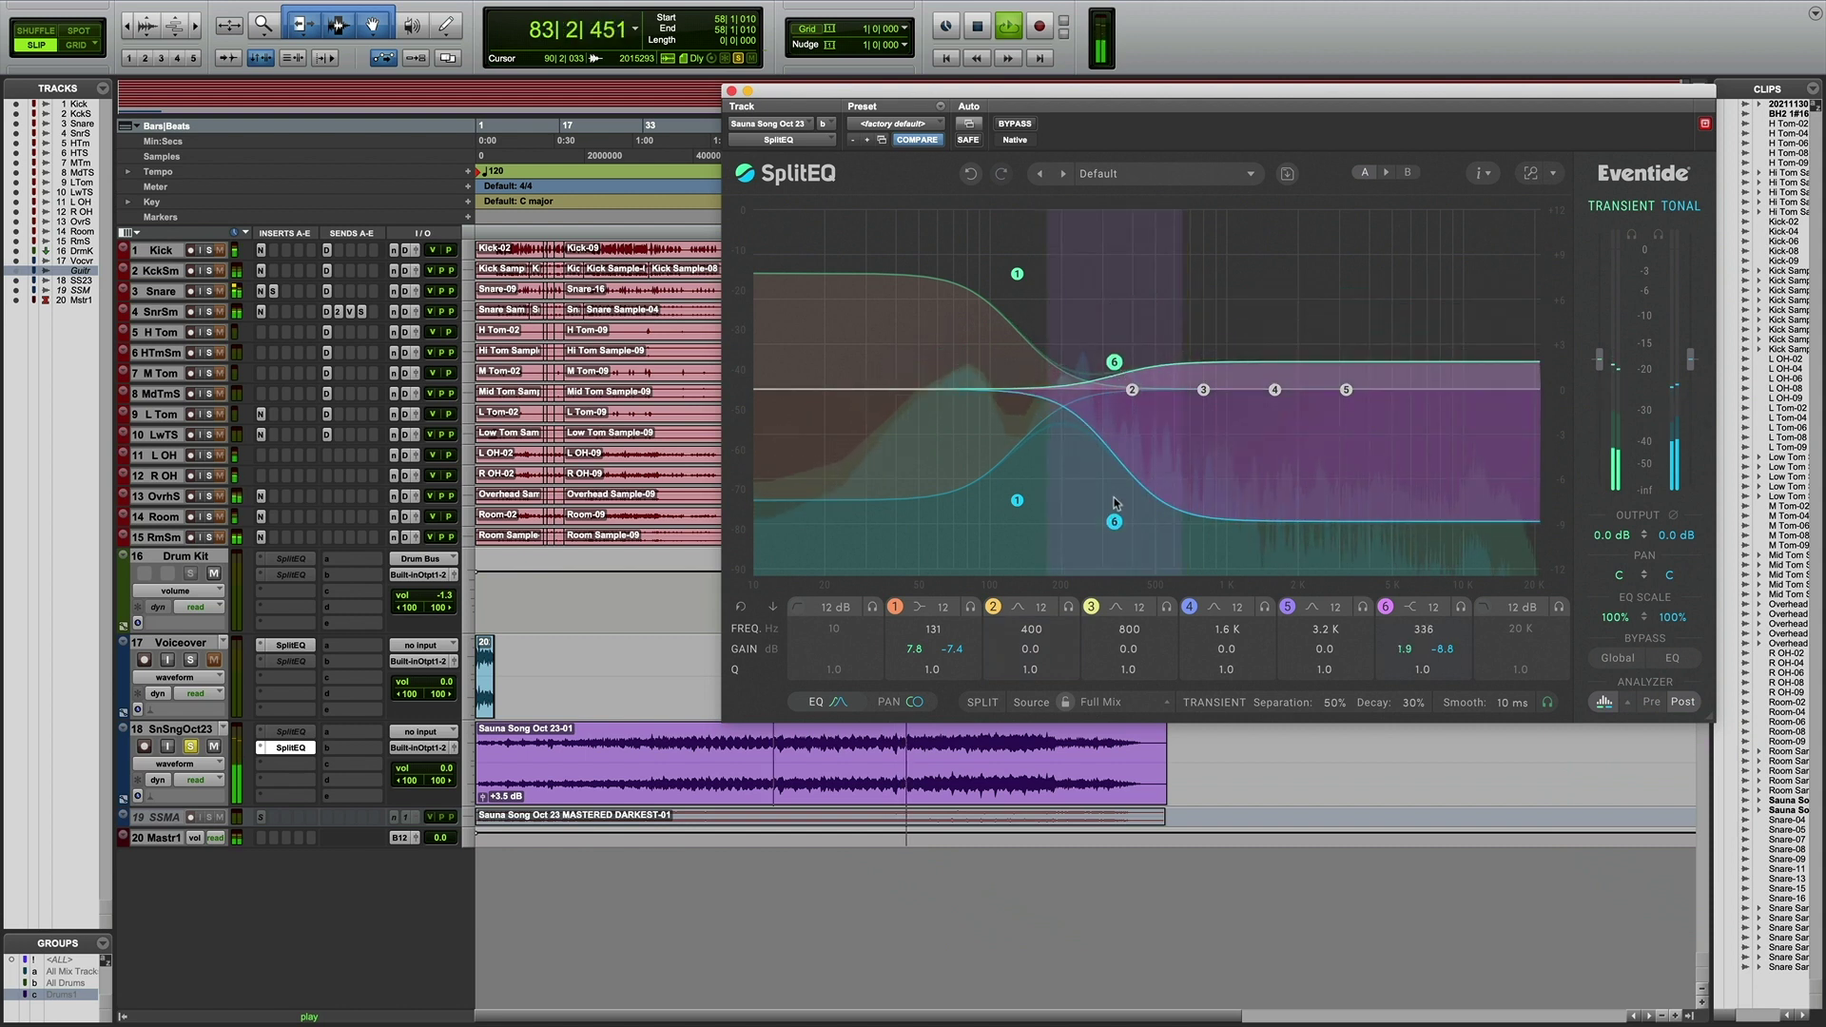
left_click_drag(1115, 520, 1112, 500)
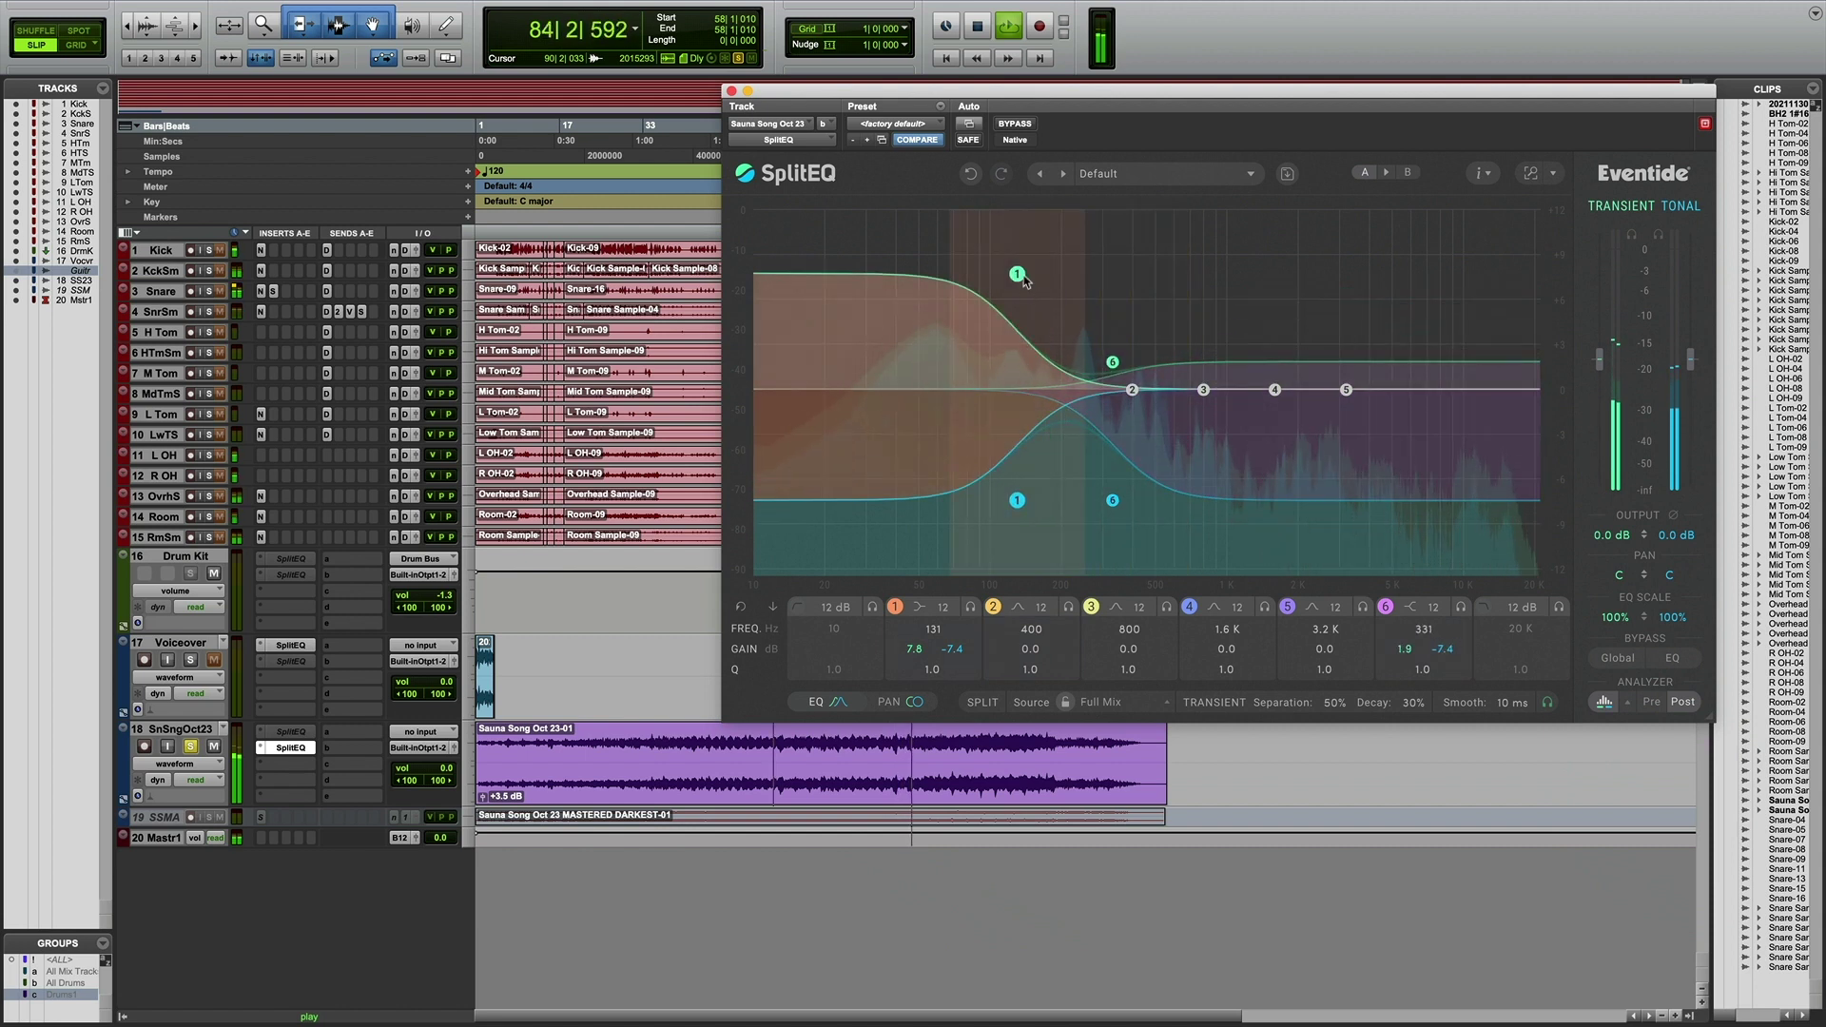
- Set low transients to about +3 dB near 115 Hz, refine band 6, and raise an output to 3.4 dB
left_click_drag(1017, 273, 1008, 348)
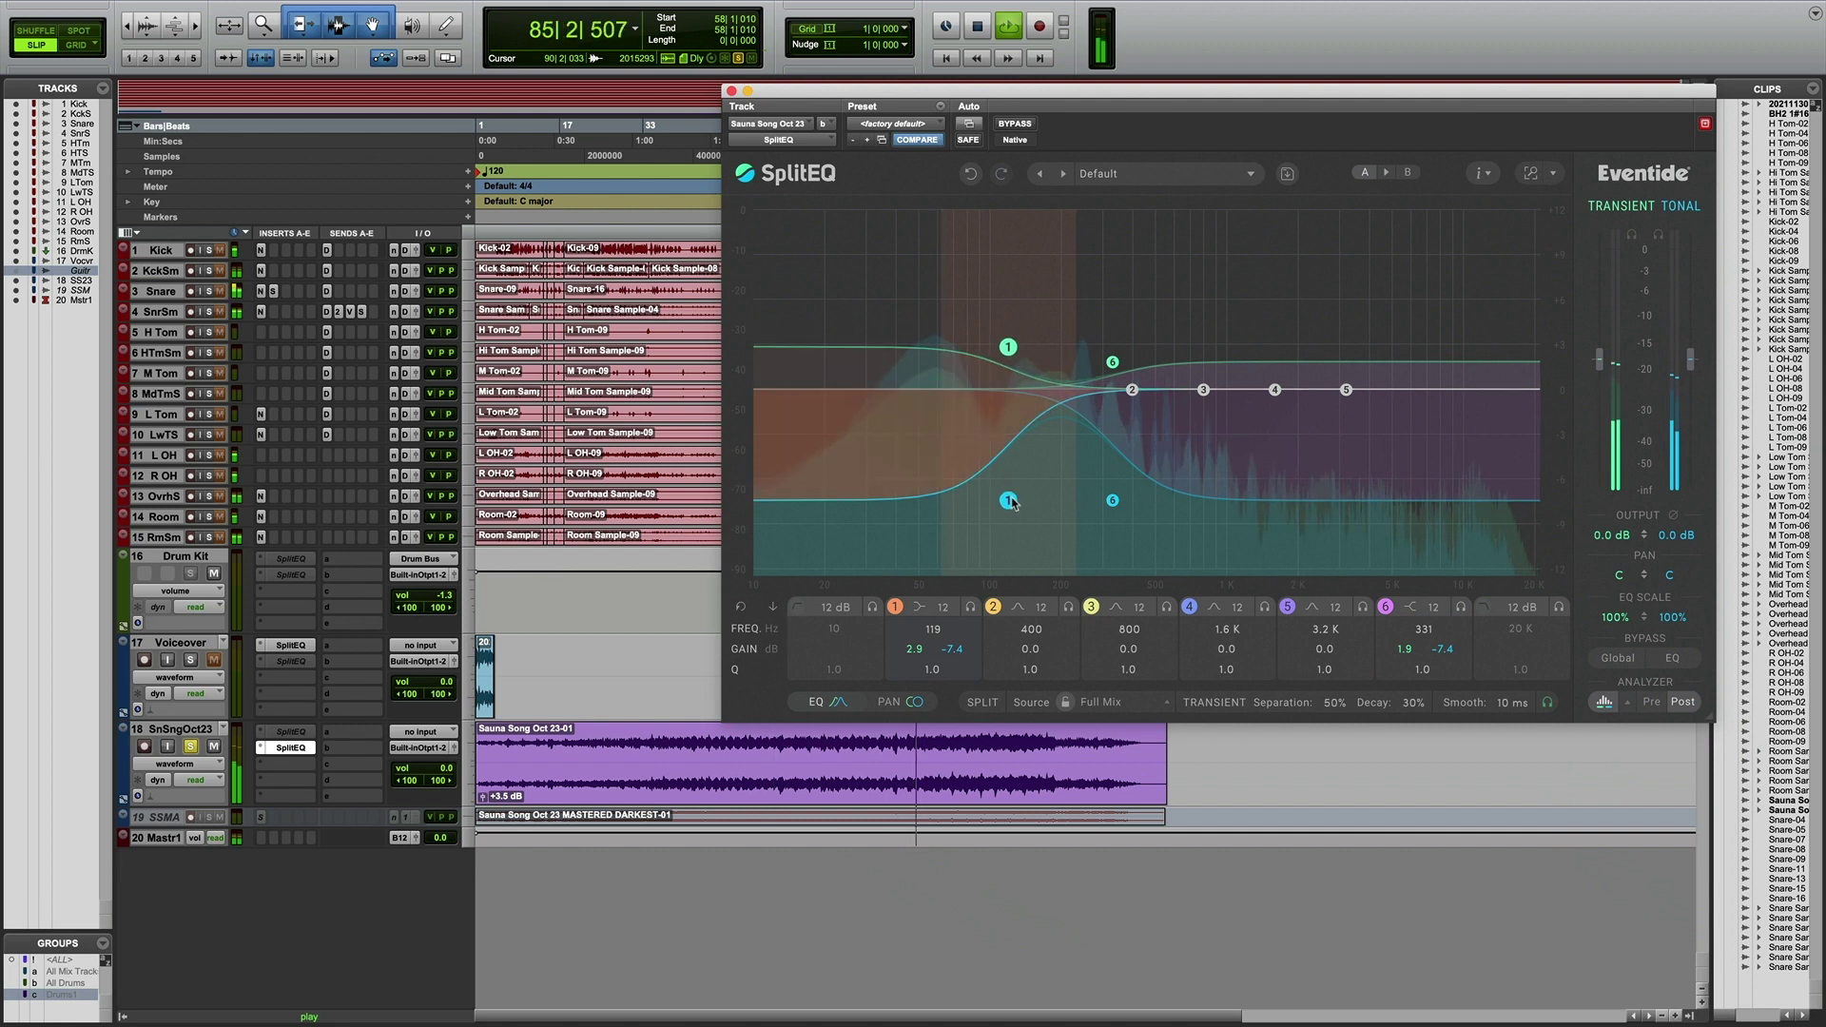
left_click_drag(1007, 499, 1003, 454)
left_click_drag(1112, 500, 1114, 485)
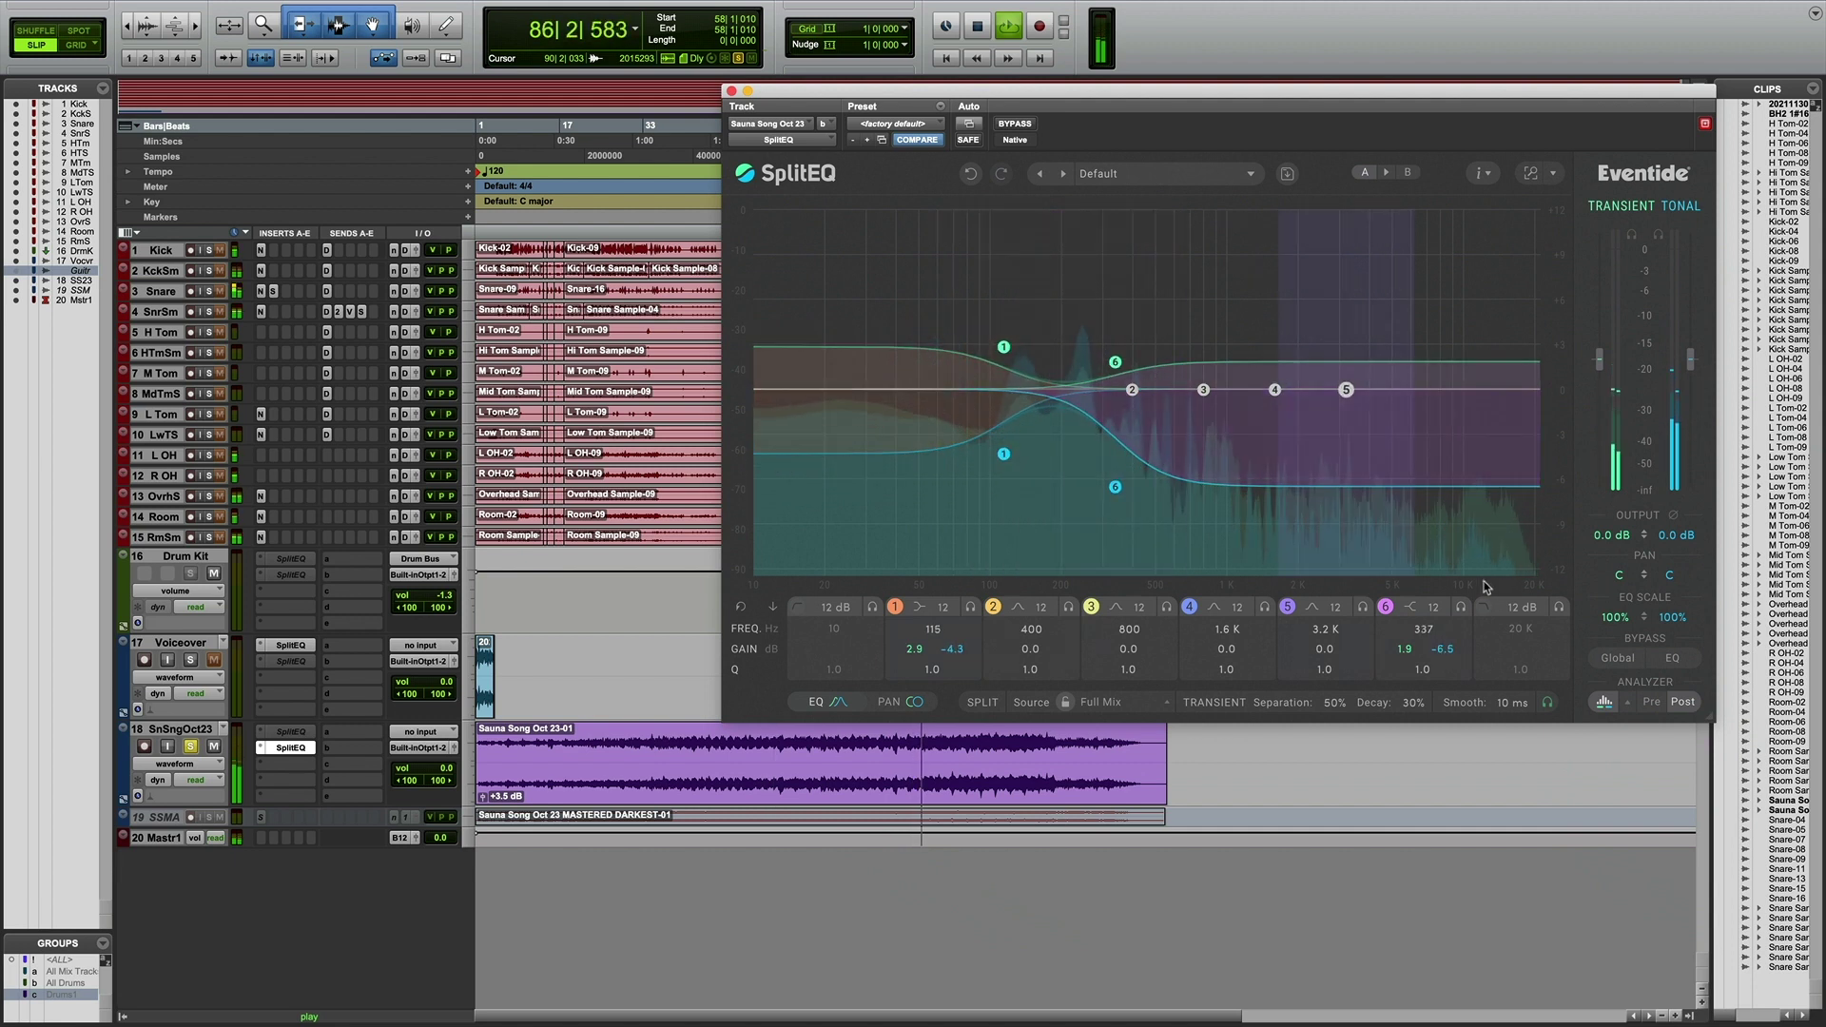
left_click(1017, 125)
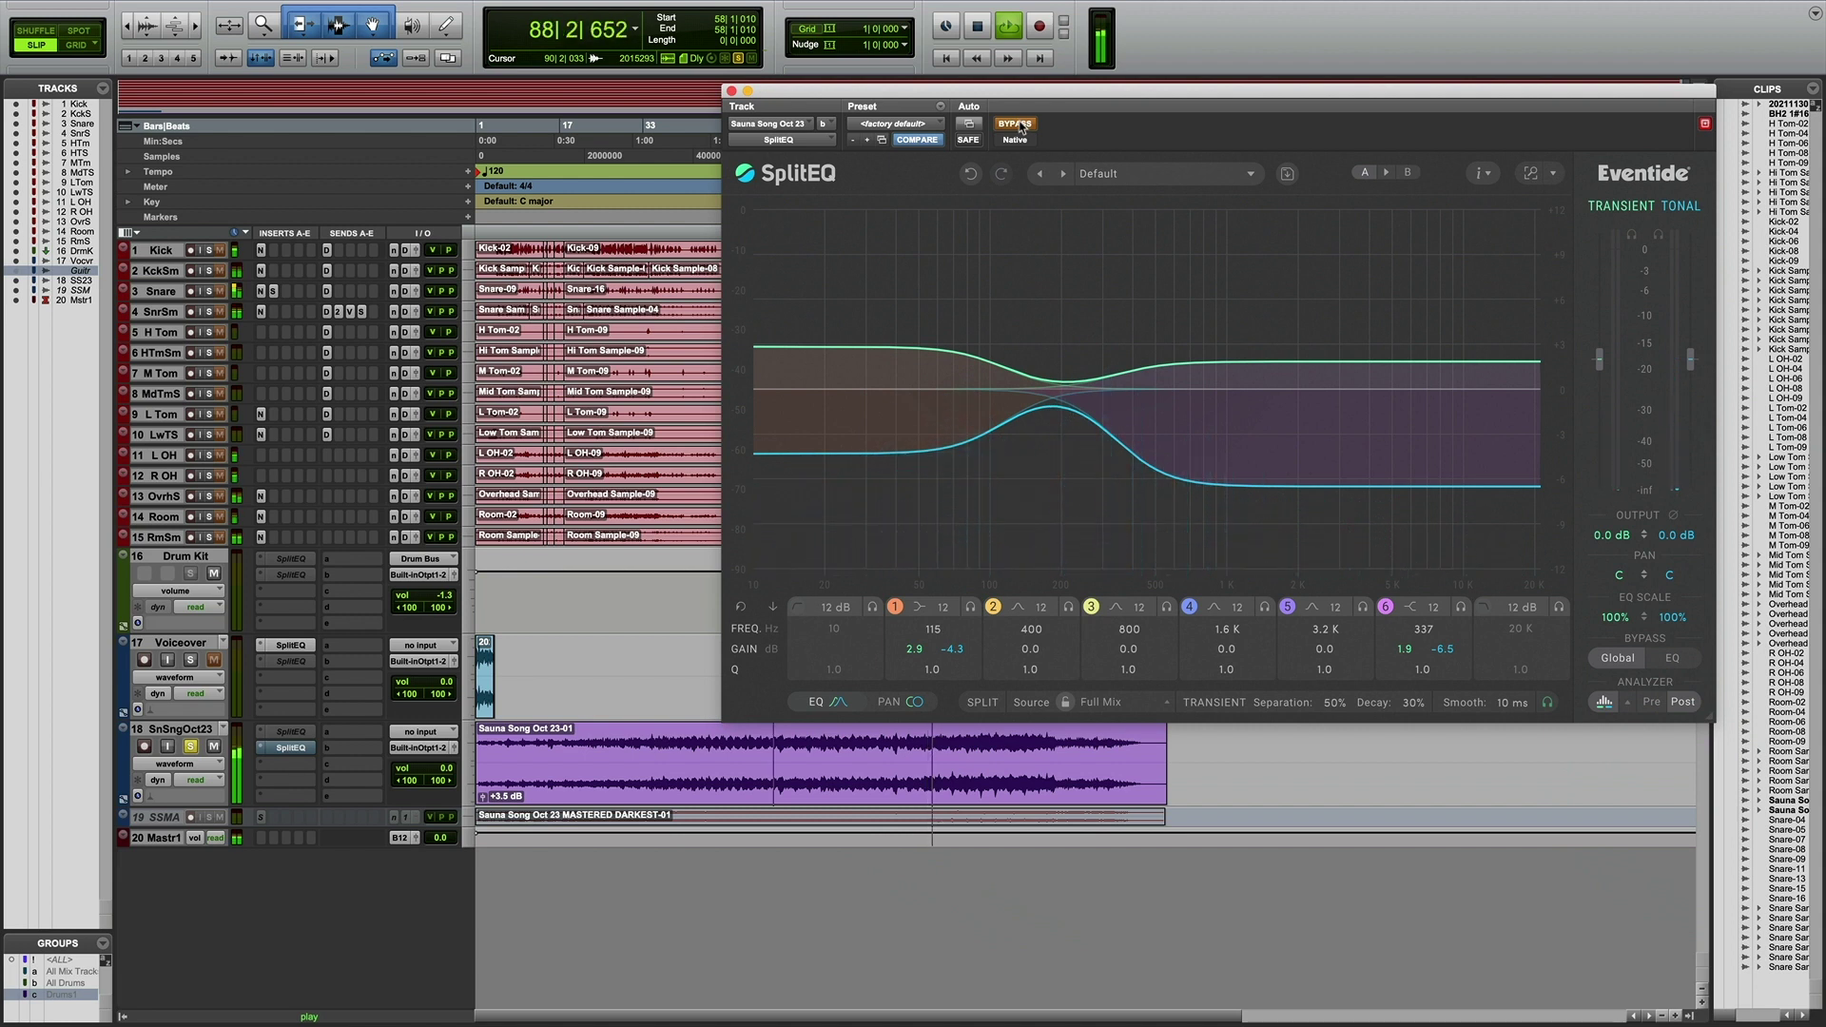
left_click(1016, 124)
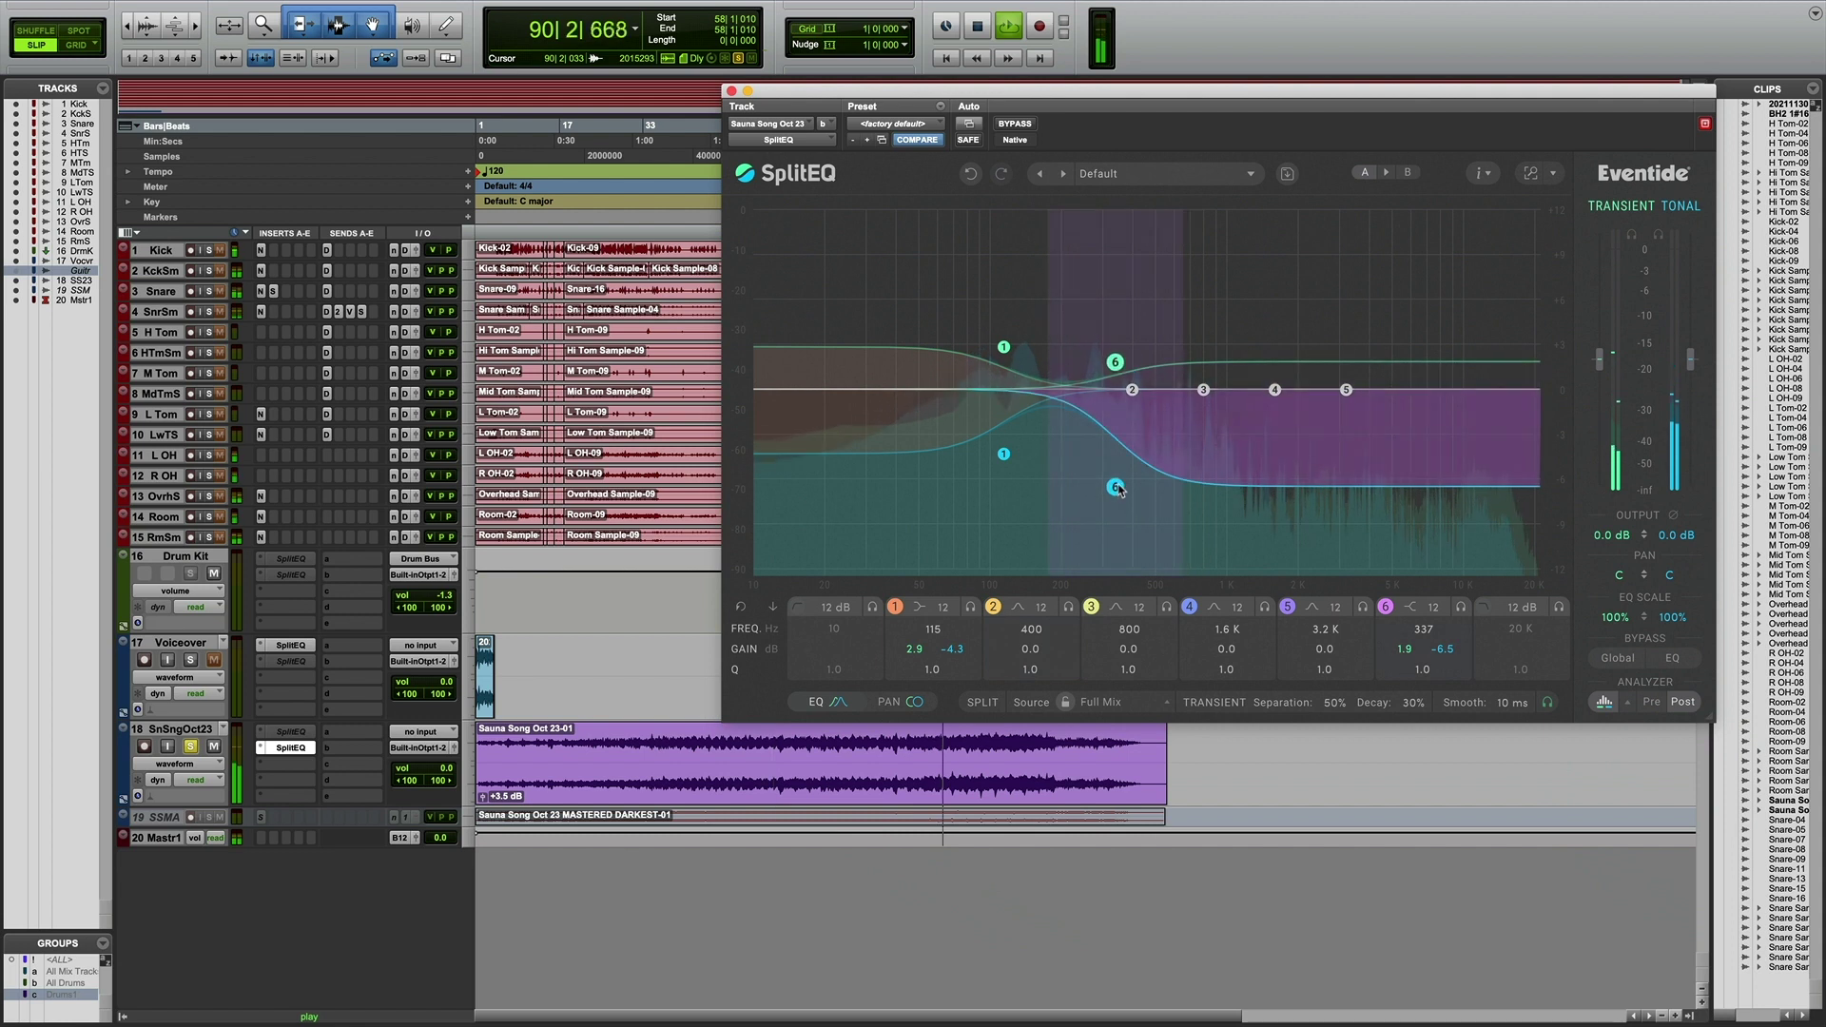
left_click_drag(1117, 493, 1113, 481)
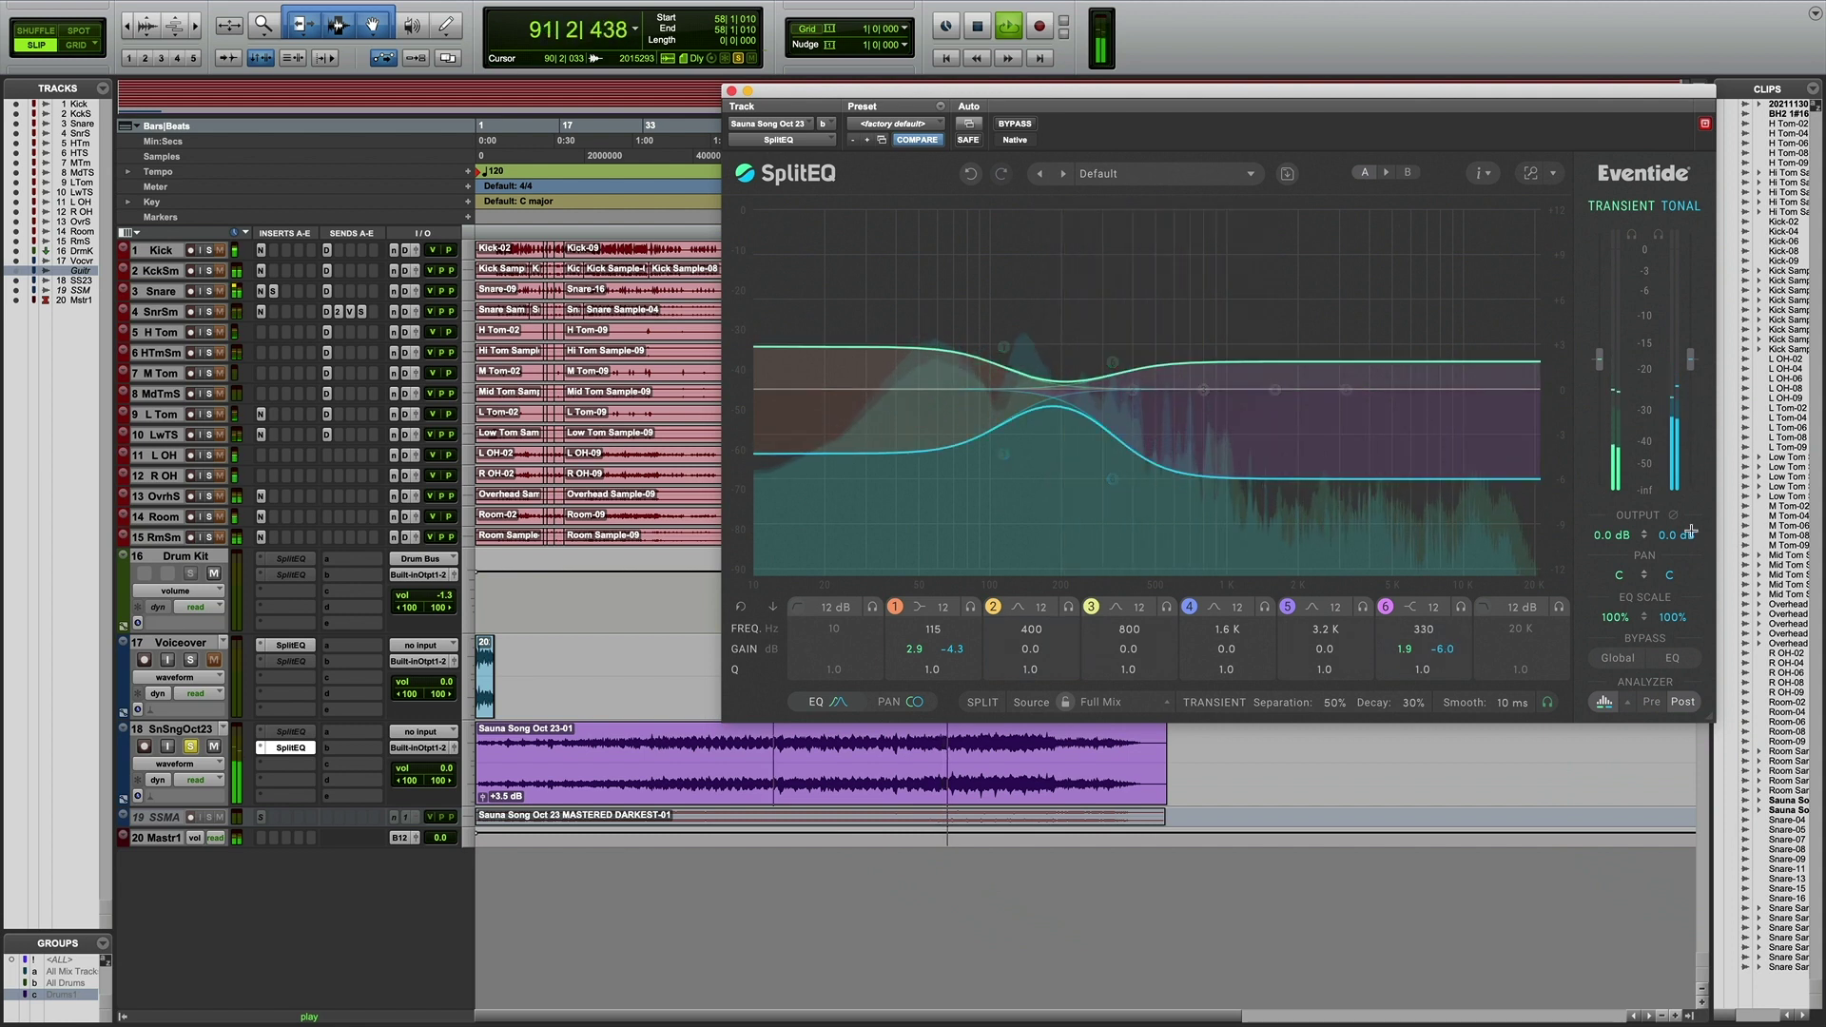
left_click_drag(1679, 539, 1680, 506)
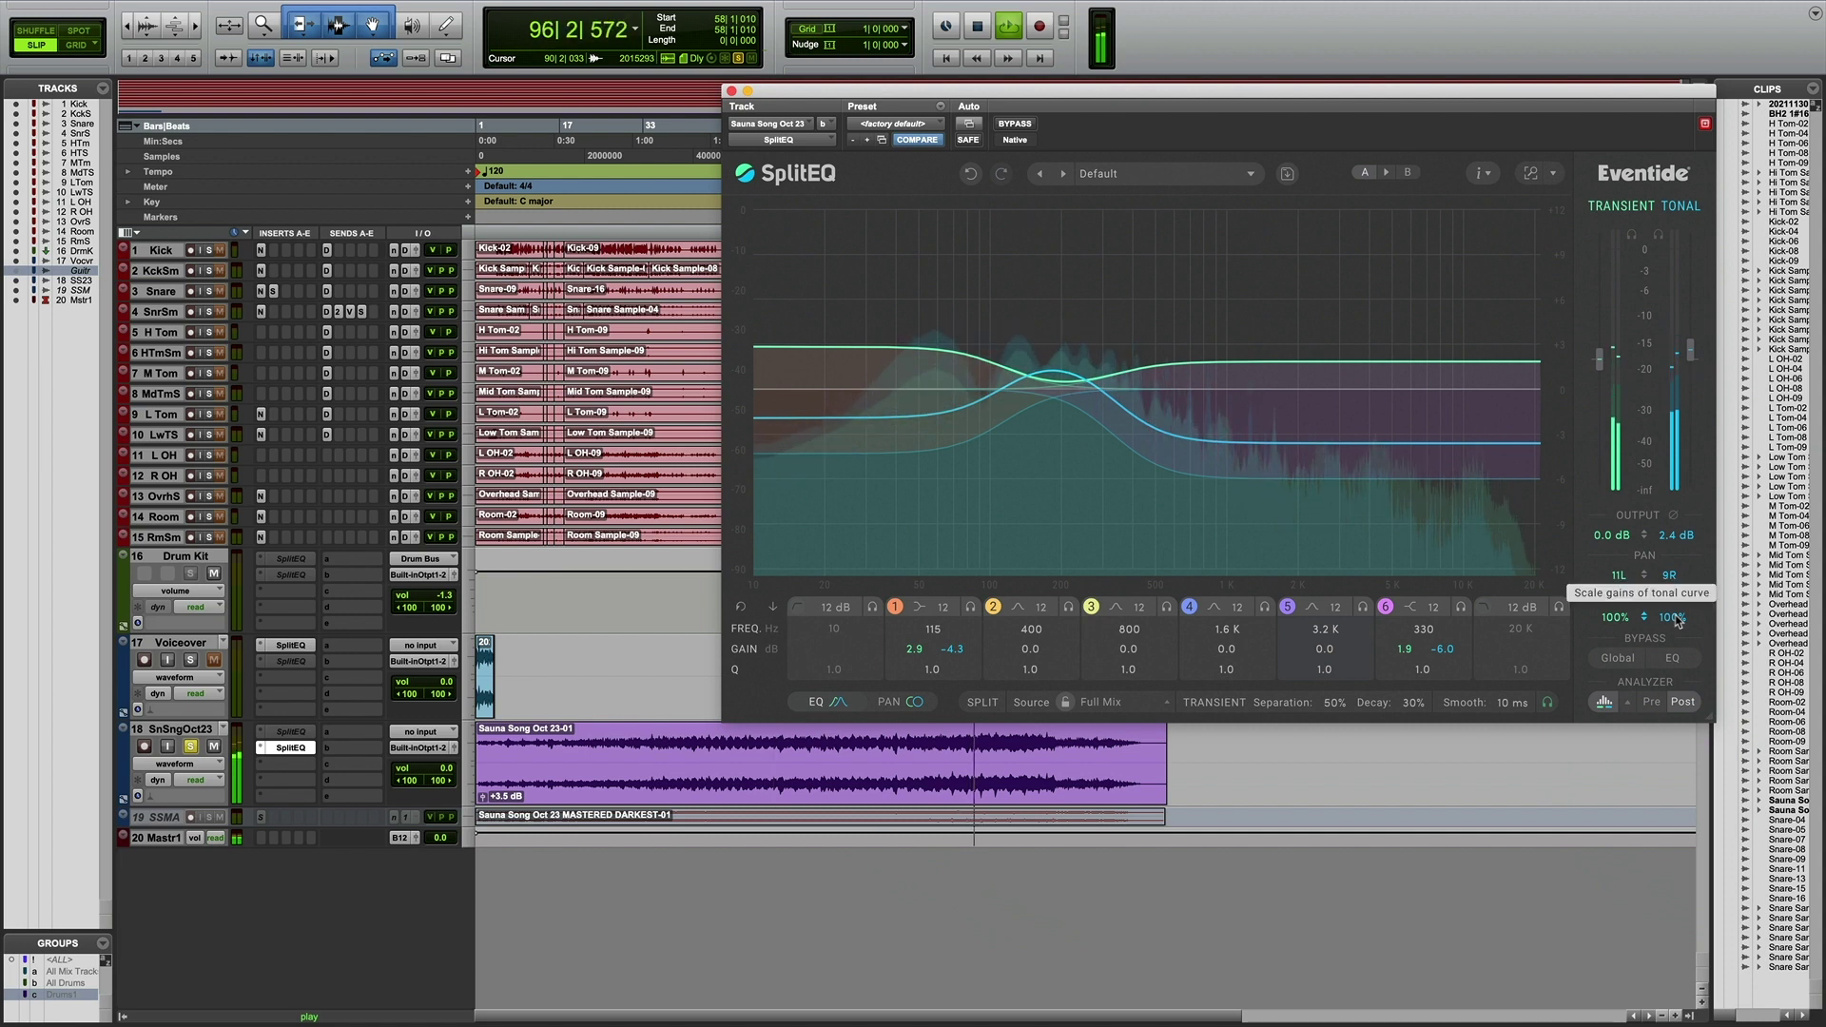
- Set band 6 at 306 Hz to a −6.8 dB transient cut and +1.2 dB tonal boost
left_click_drag(1695, 366, 1696, 354)
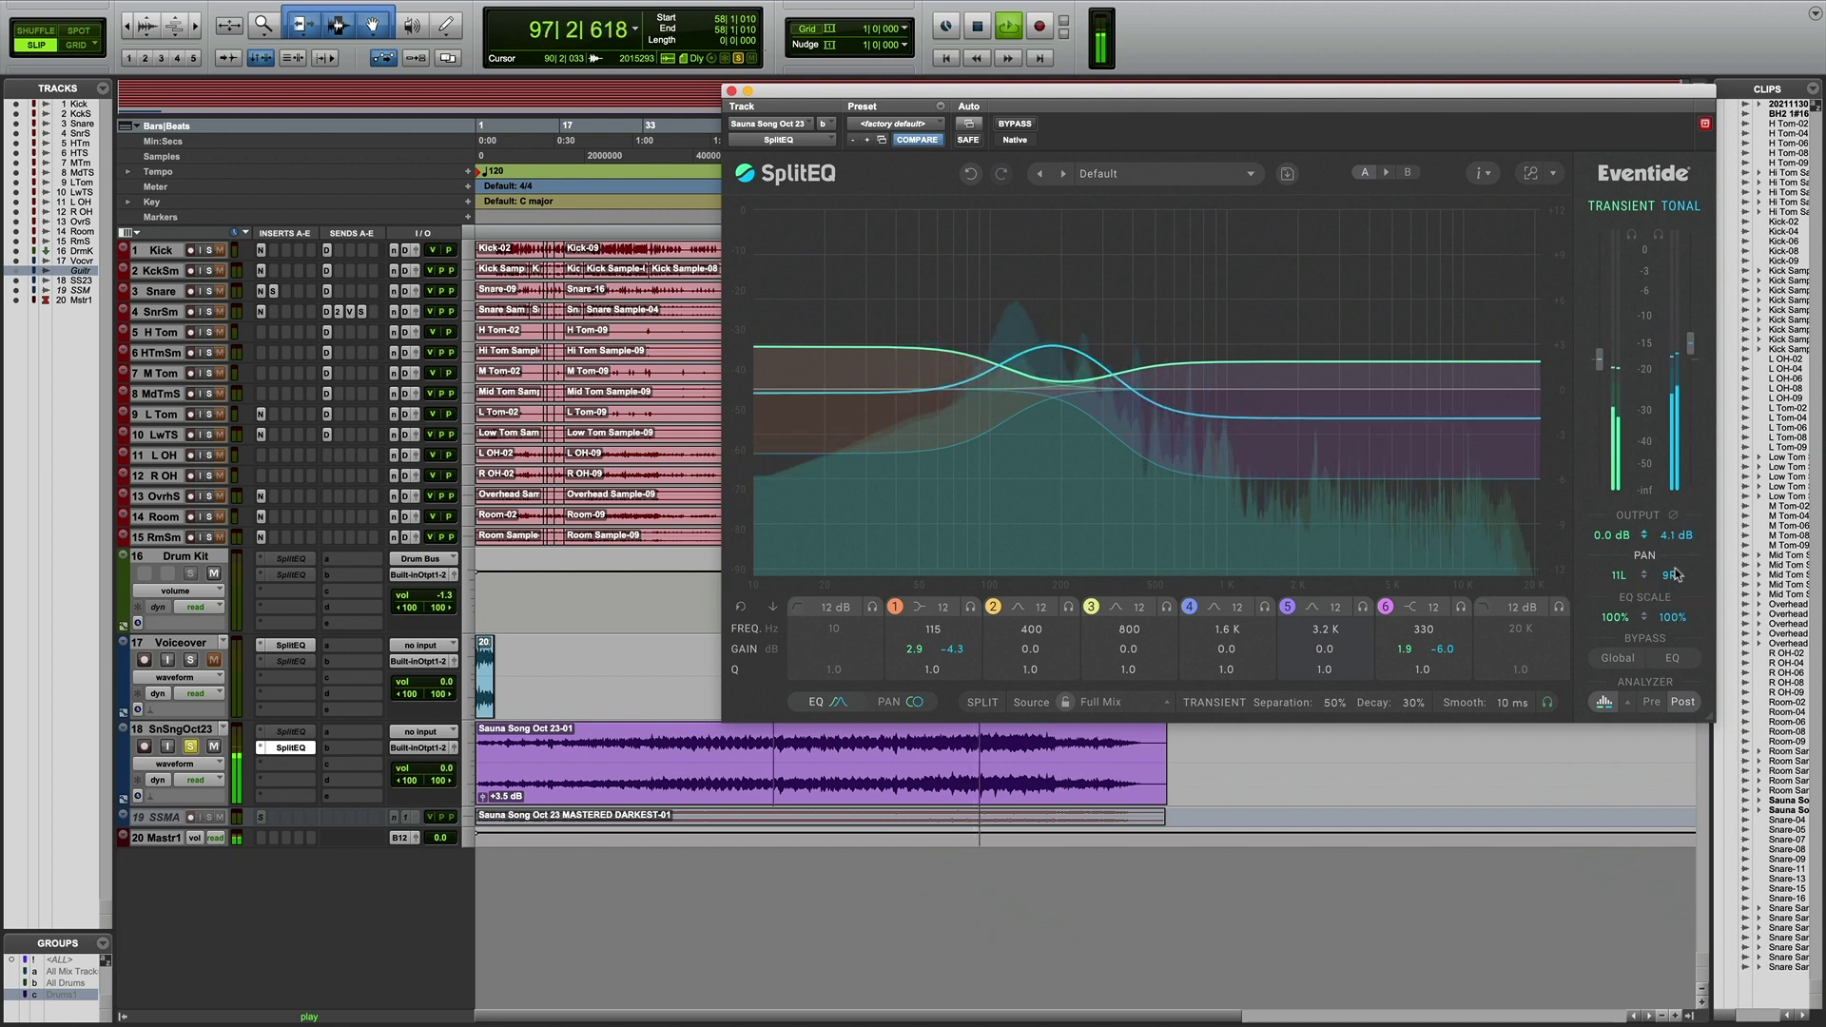
left_click(1015, 124)
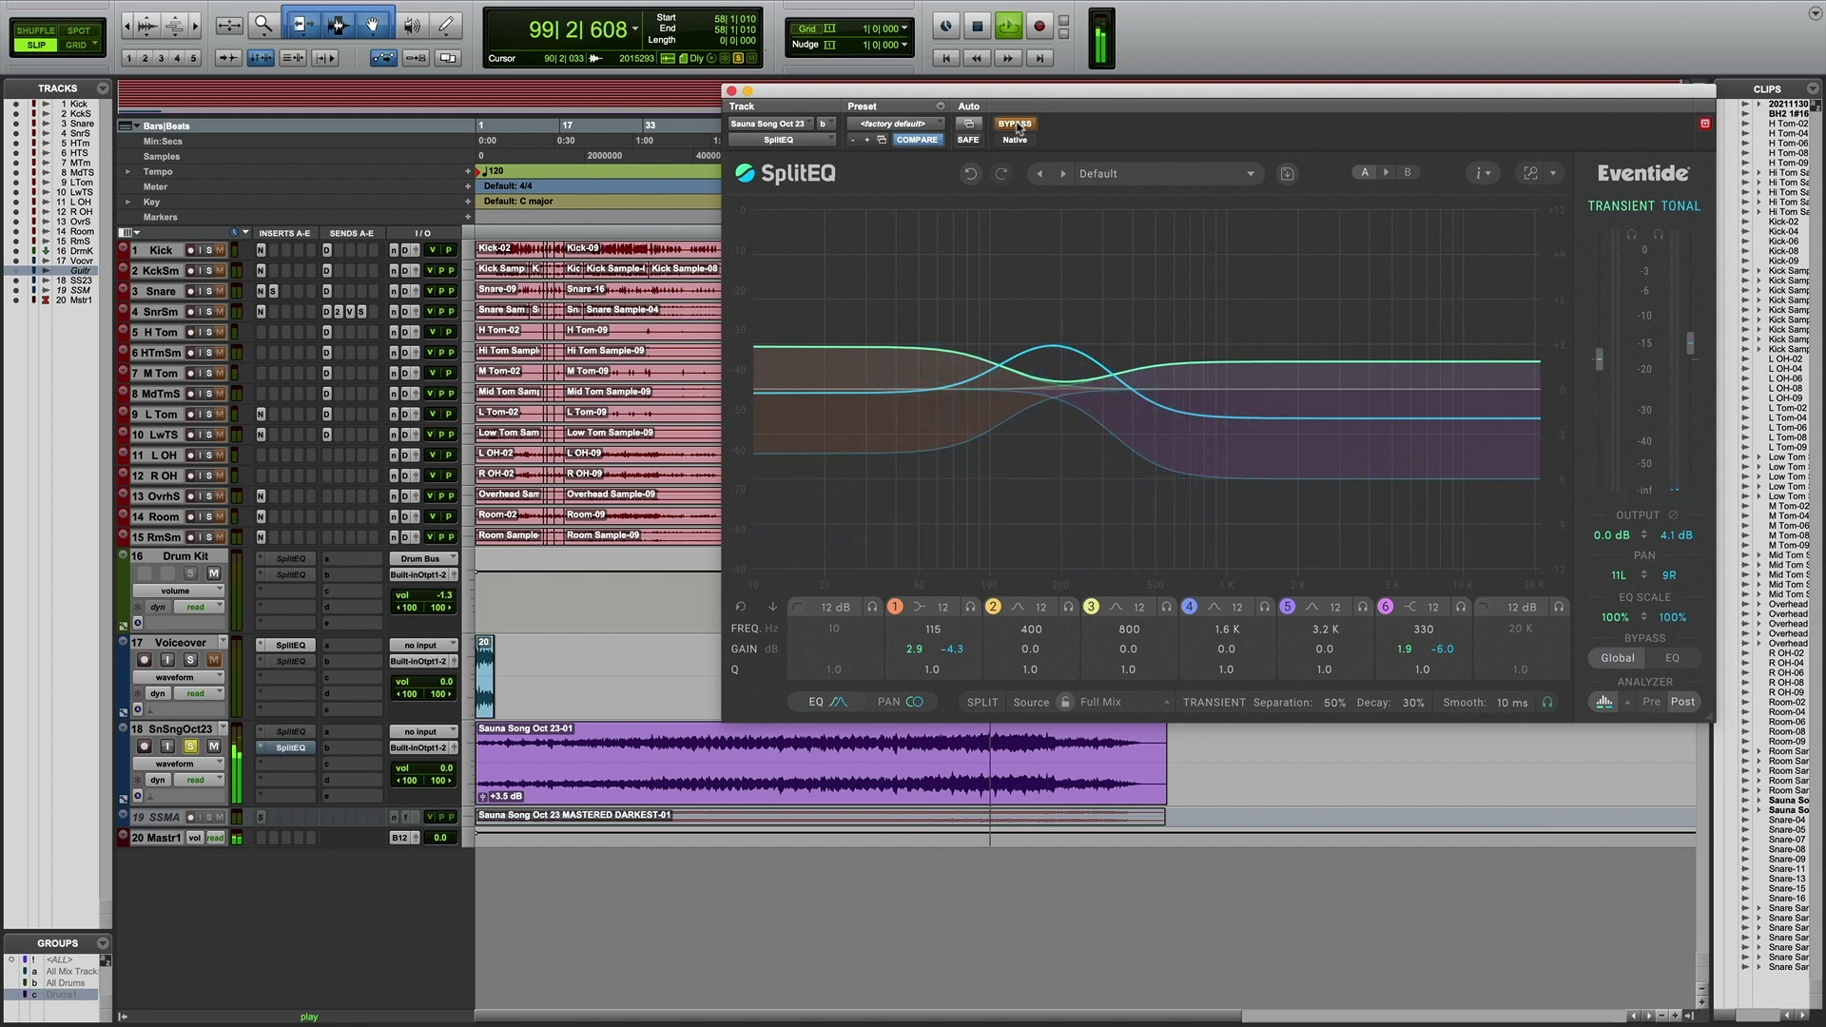
left_click(1015, 125)
left_click_drag(1111, 478, 1109, 493)
left_click_drag(1109, 327, 1107, 373)
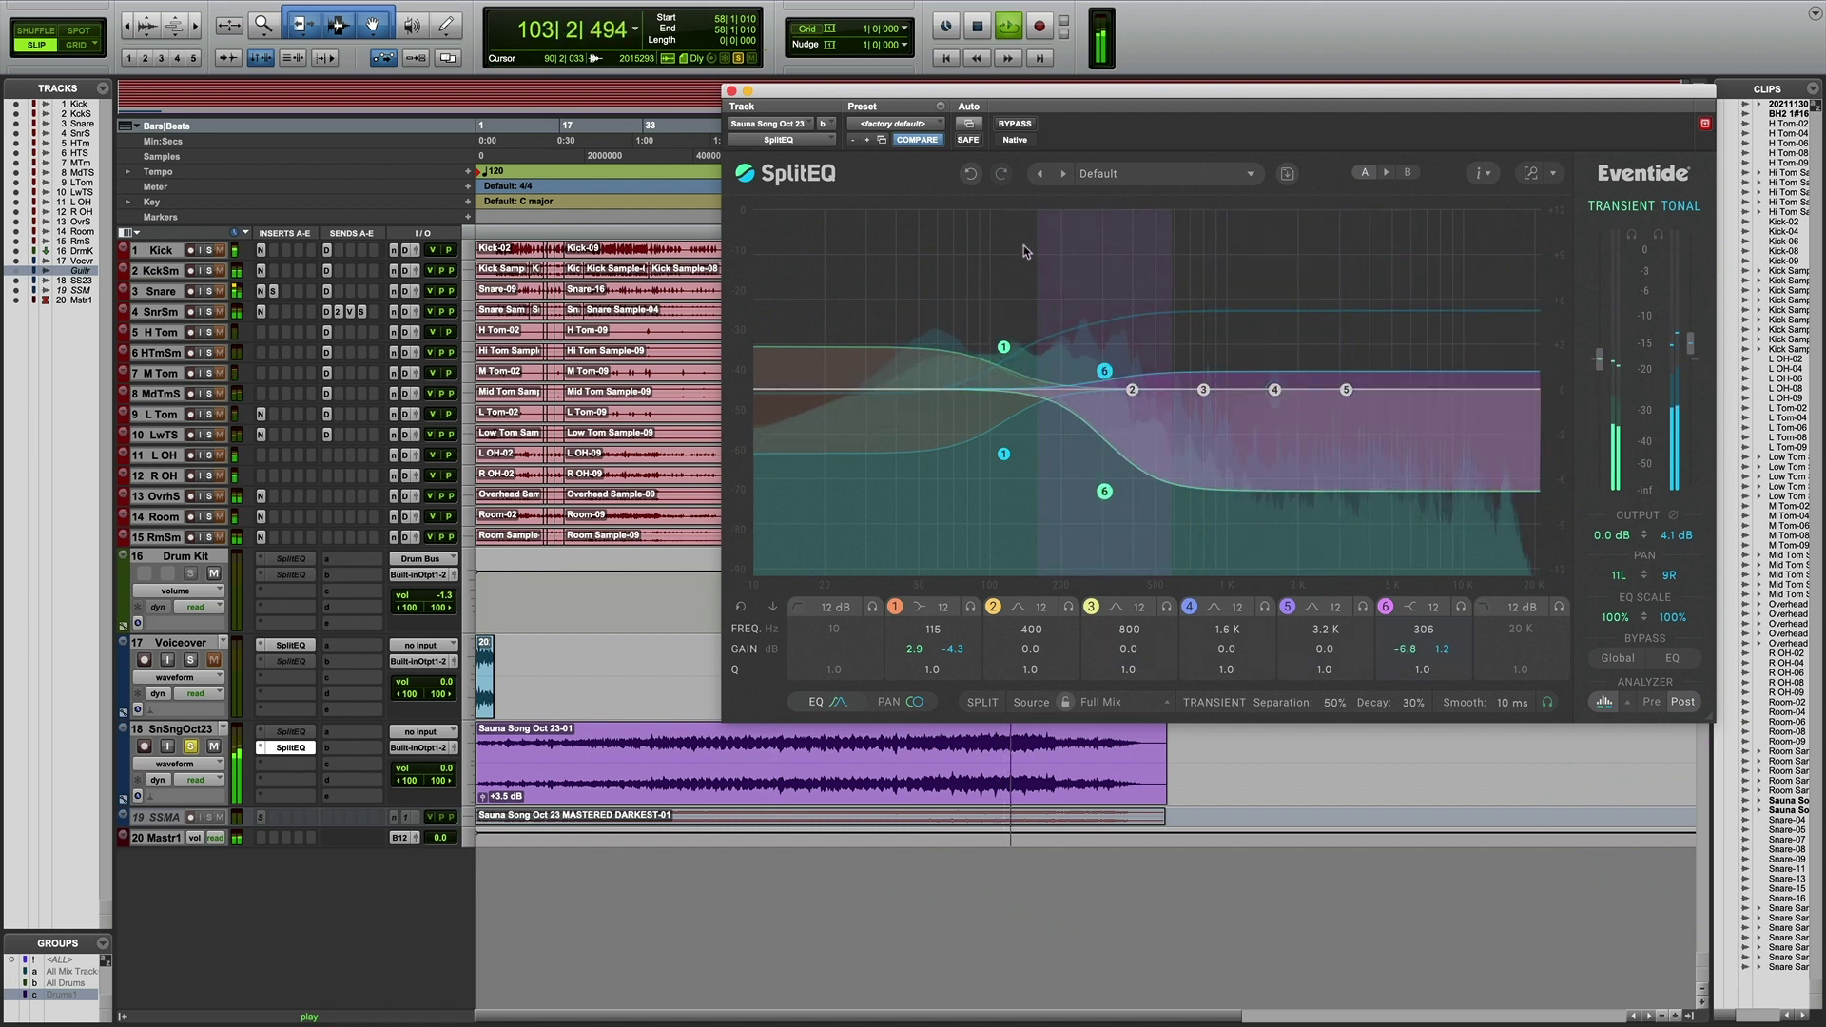
left_click(1016, 124)
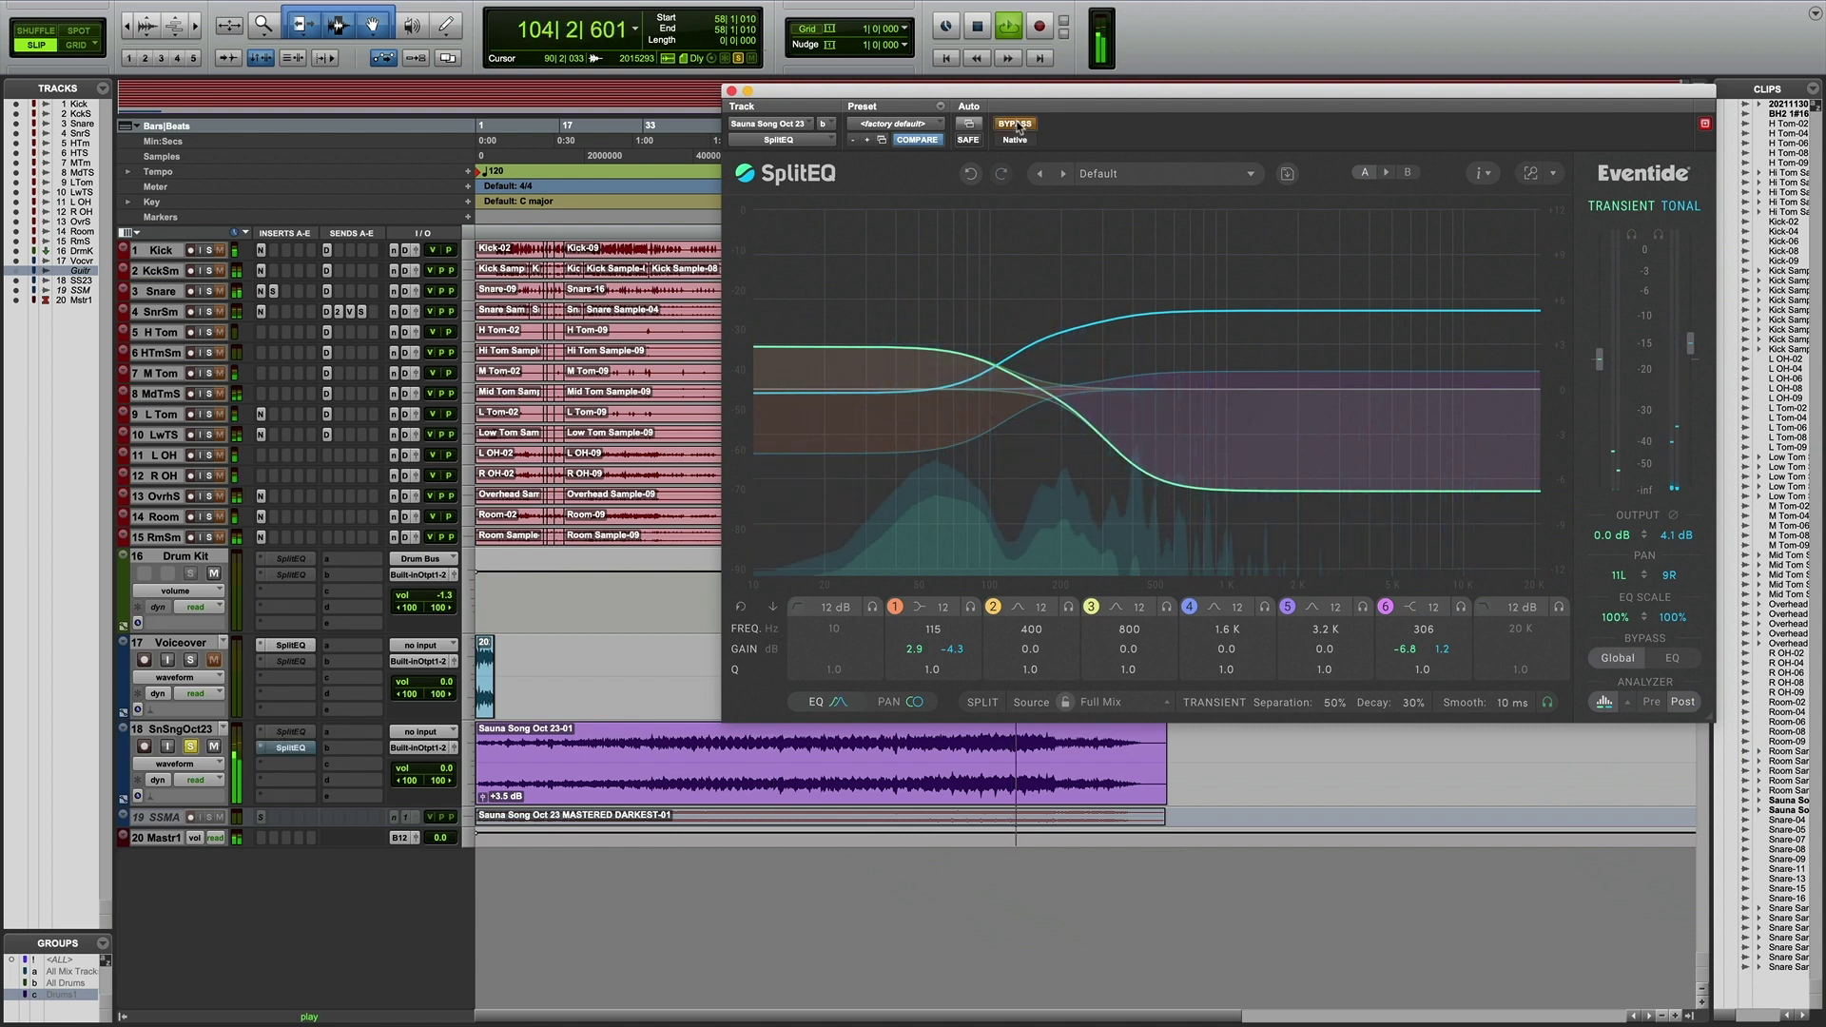
left_click(1016, 125)
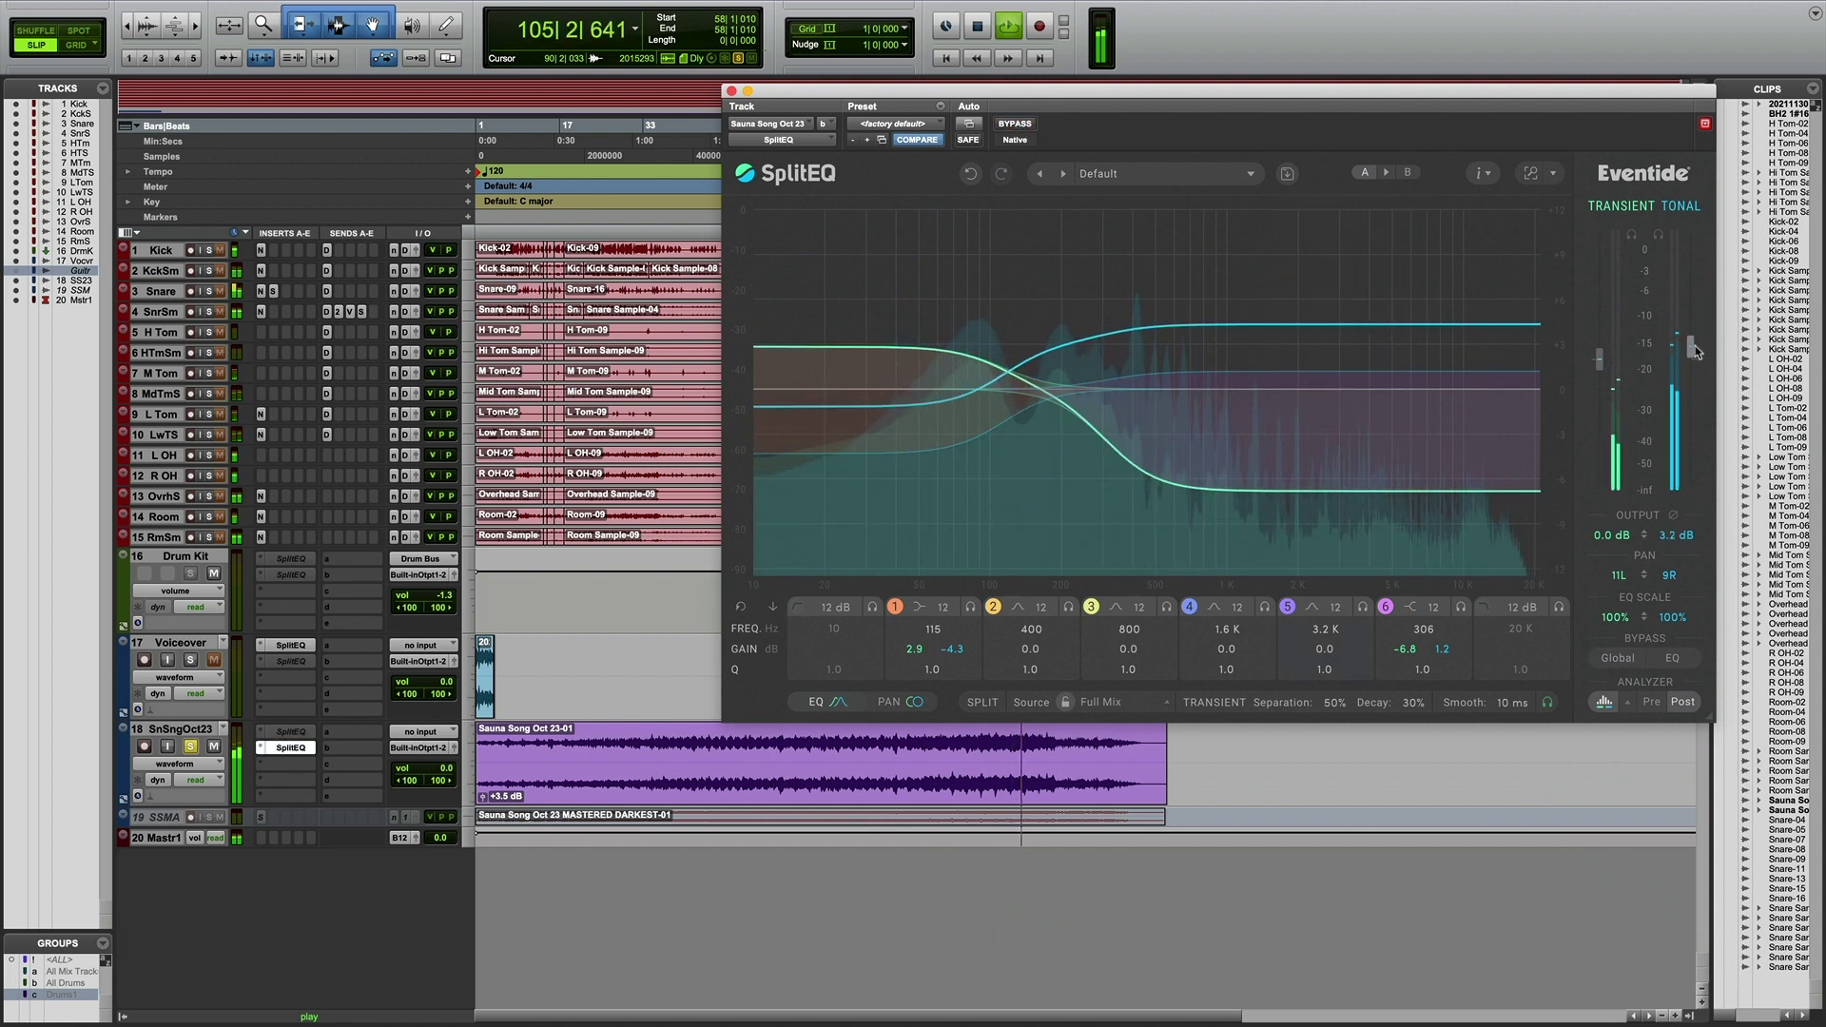
- Return the tonal output fader to 0 dB, compare with bypass, and stop playback
left_click_drag(1696, 343, 1695, 361)
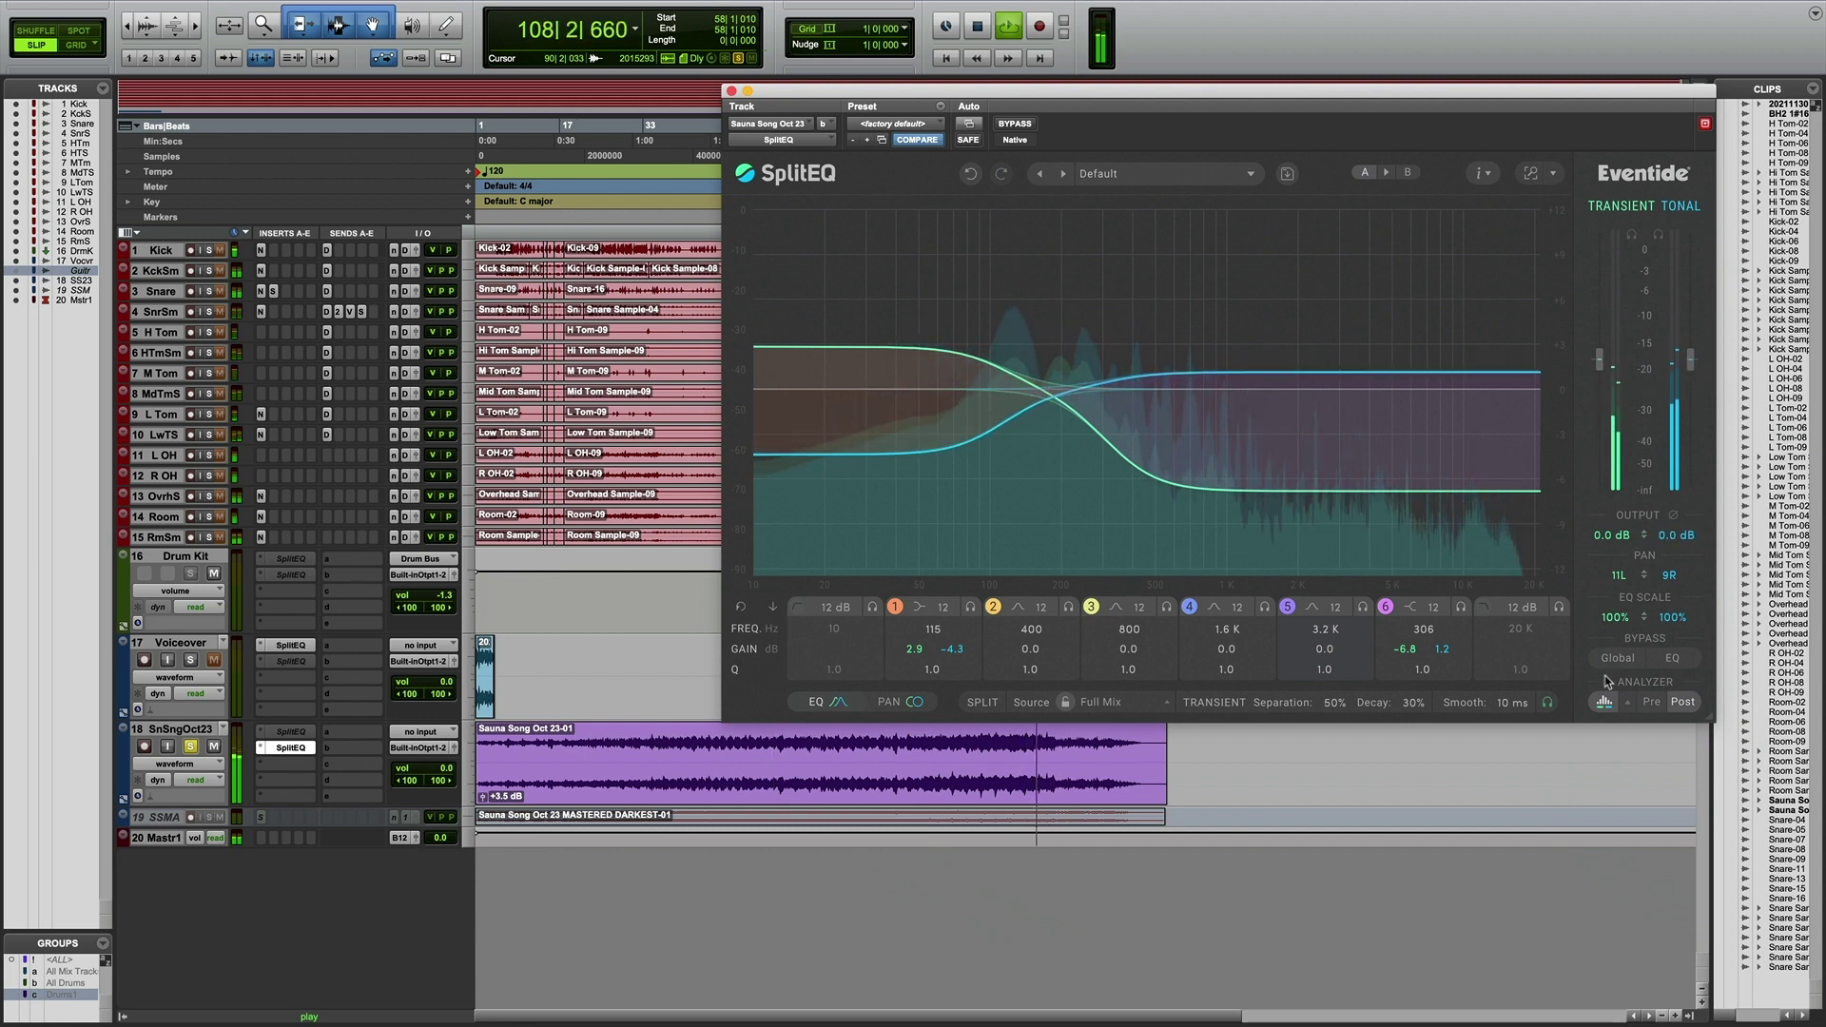
left_click(1015, 124)
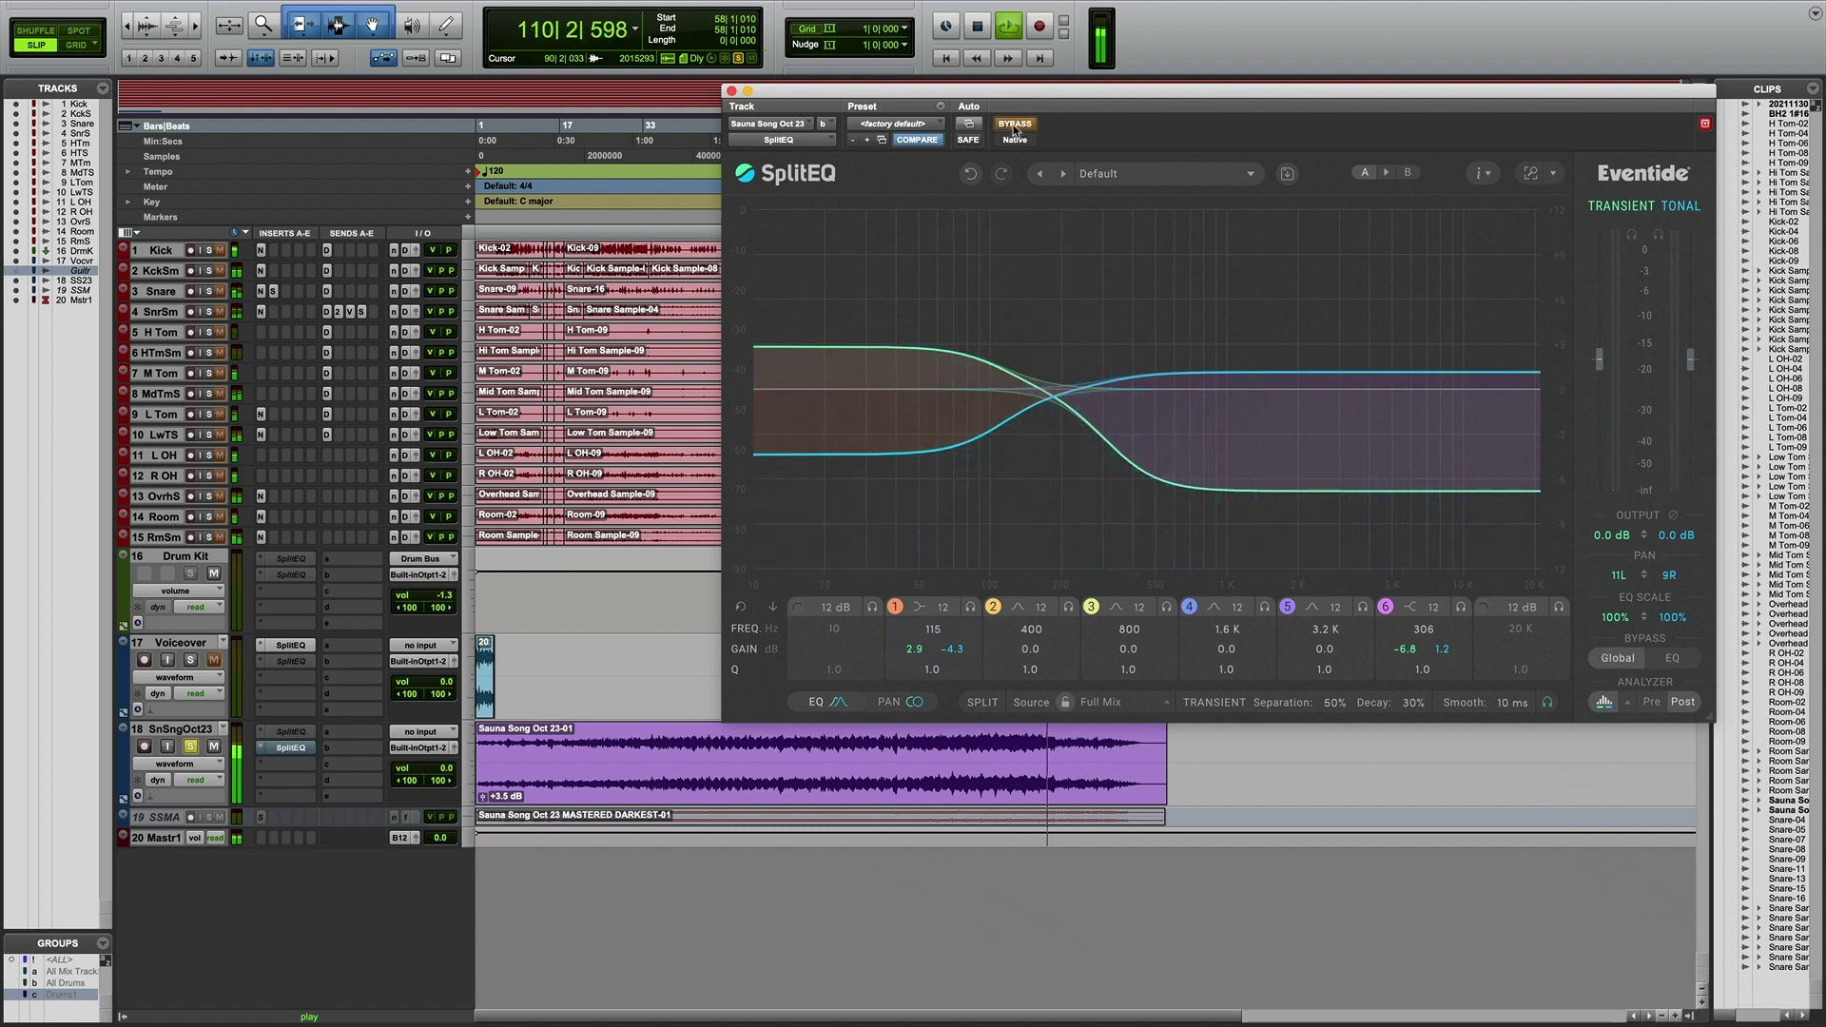
left_click(1014, 125)
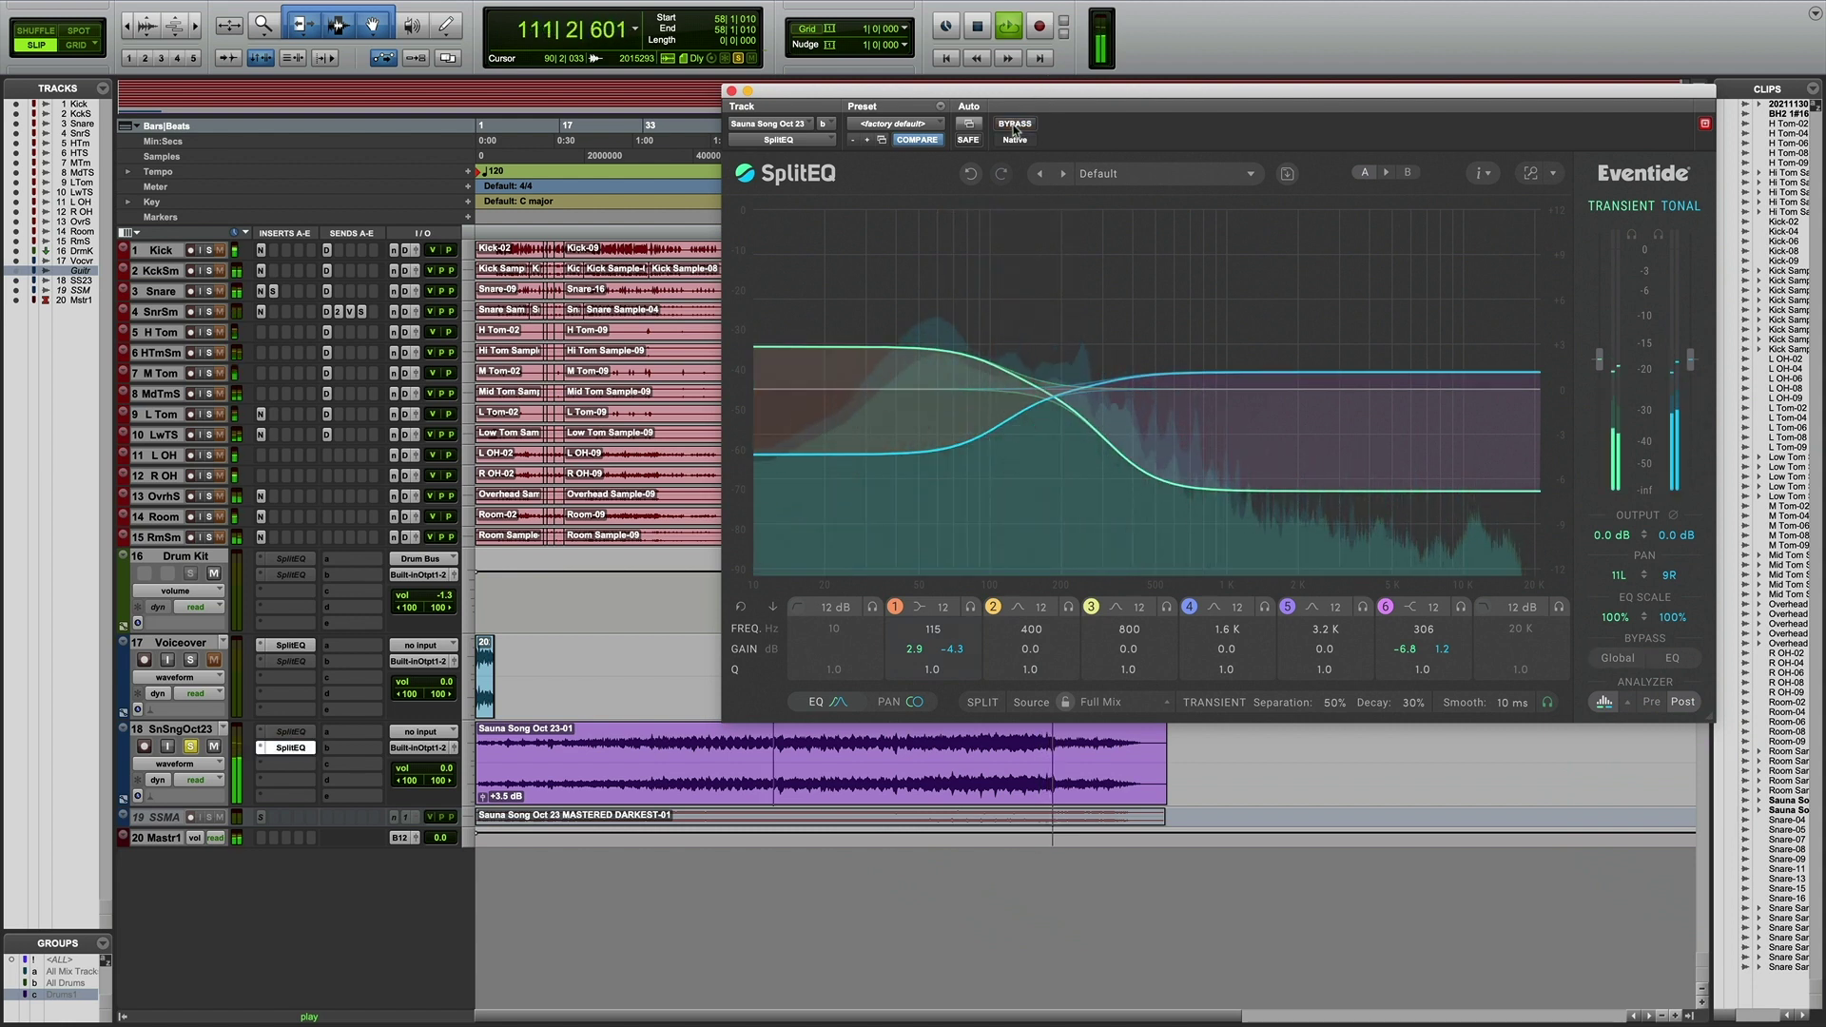
key("space")
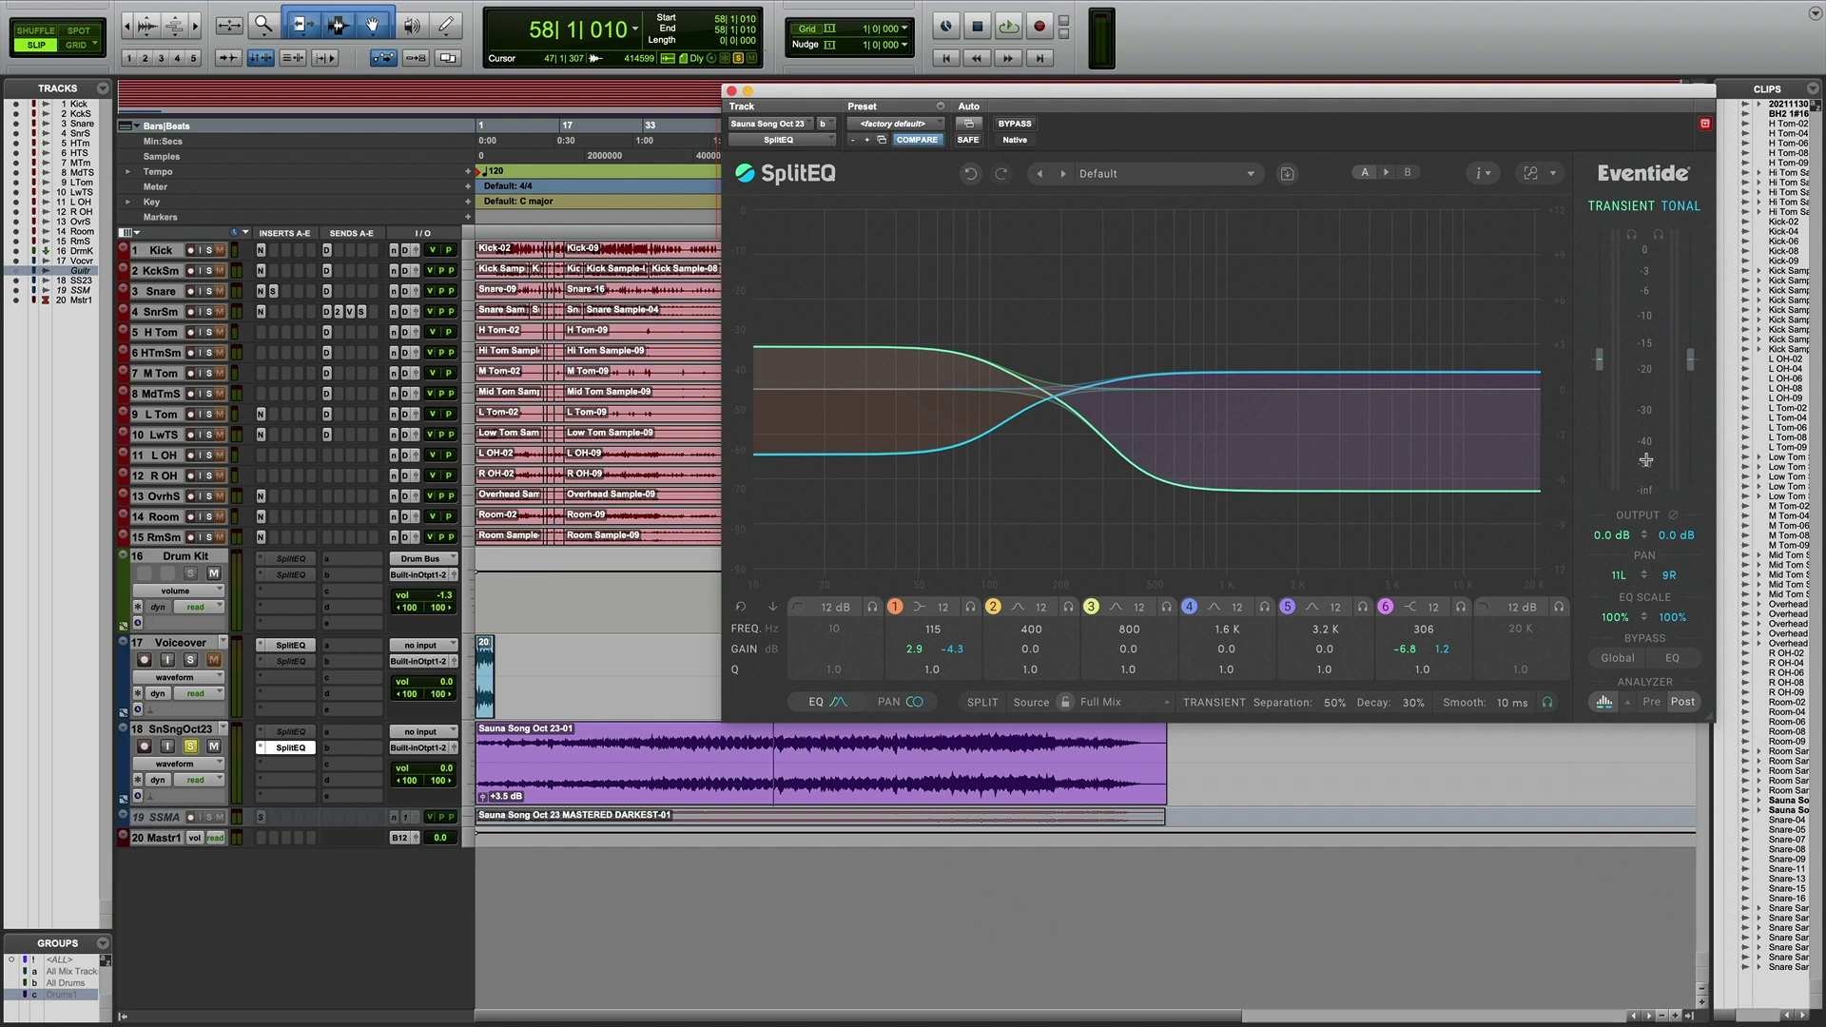
- Pull the Sauna Song SplitEQ output down to -3.2 dB transient and -1.3 dB tonal
mouse_move(1602, 358)
left_mouse_down()
mouse_move(1598, 382)
mouse_move(1683, 372)
left_mouse_up()
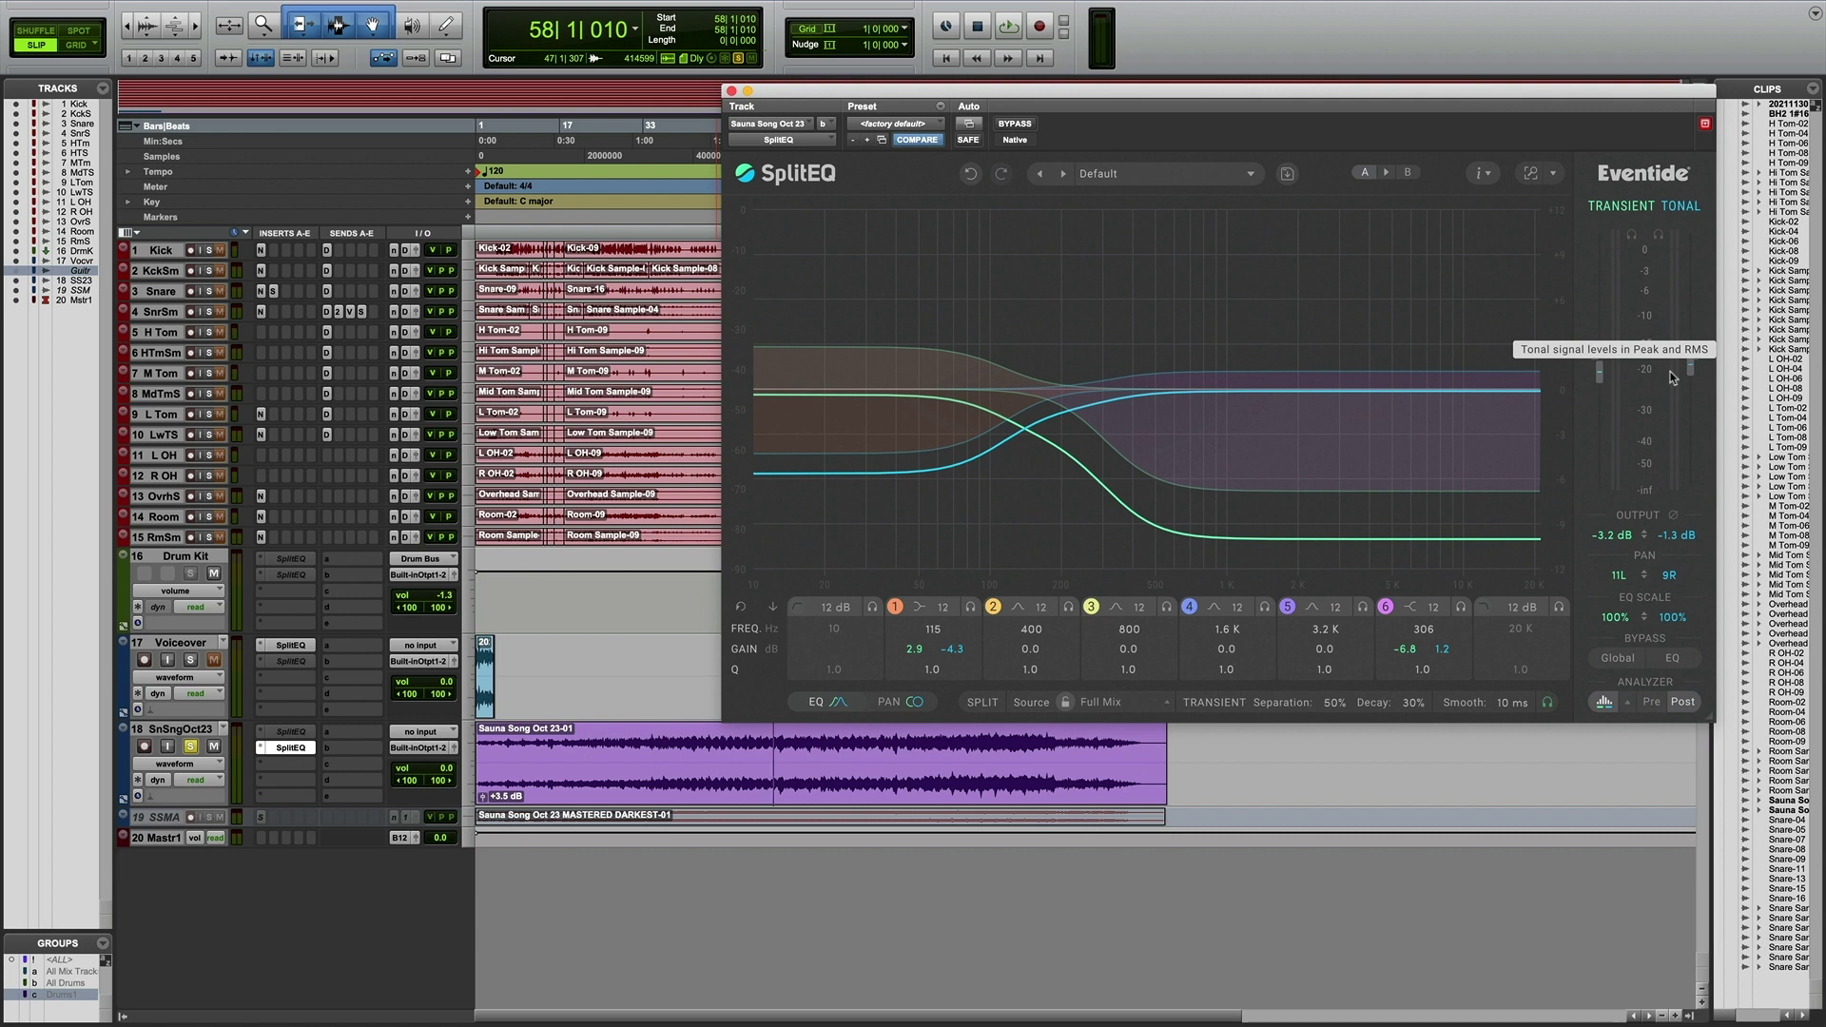
mouse_move(1430, 533)
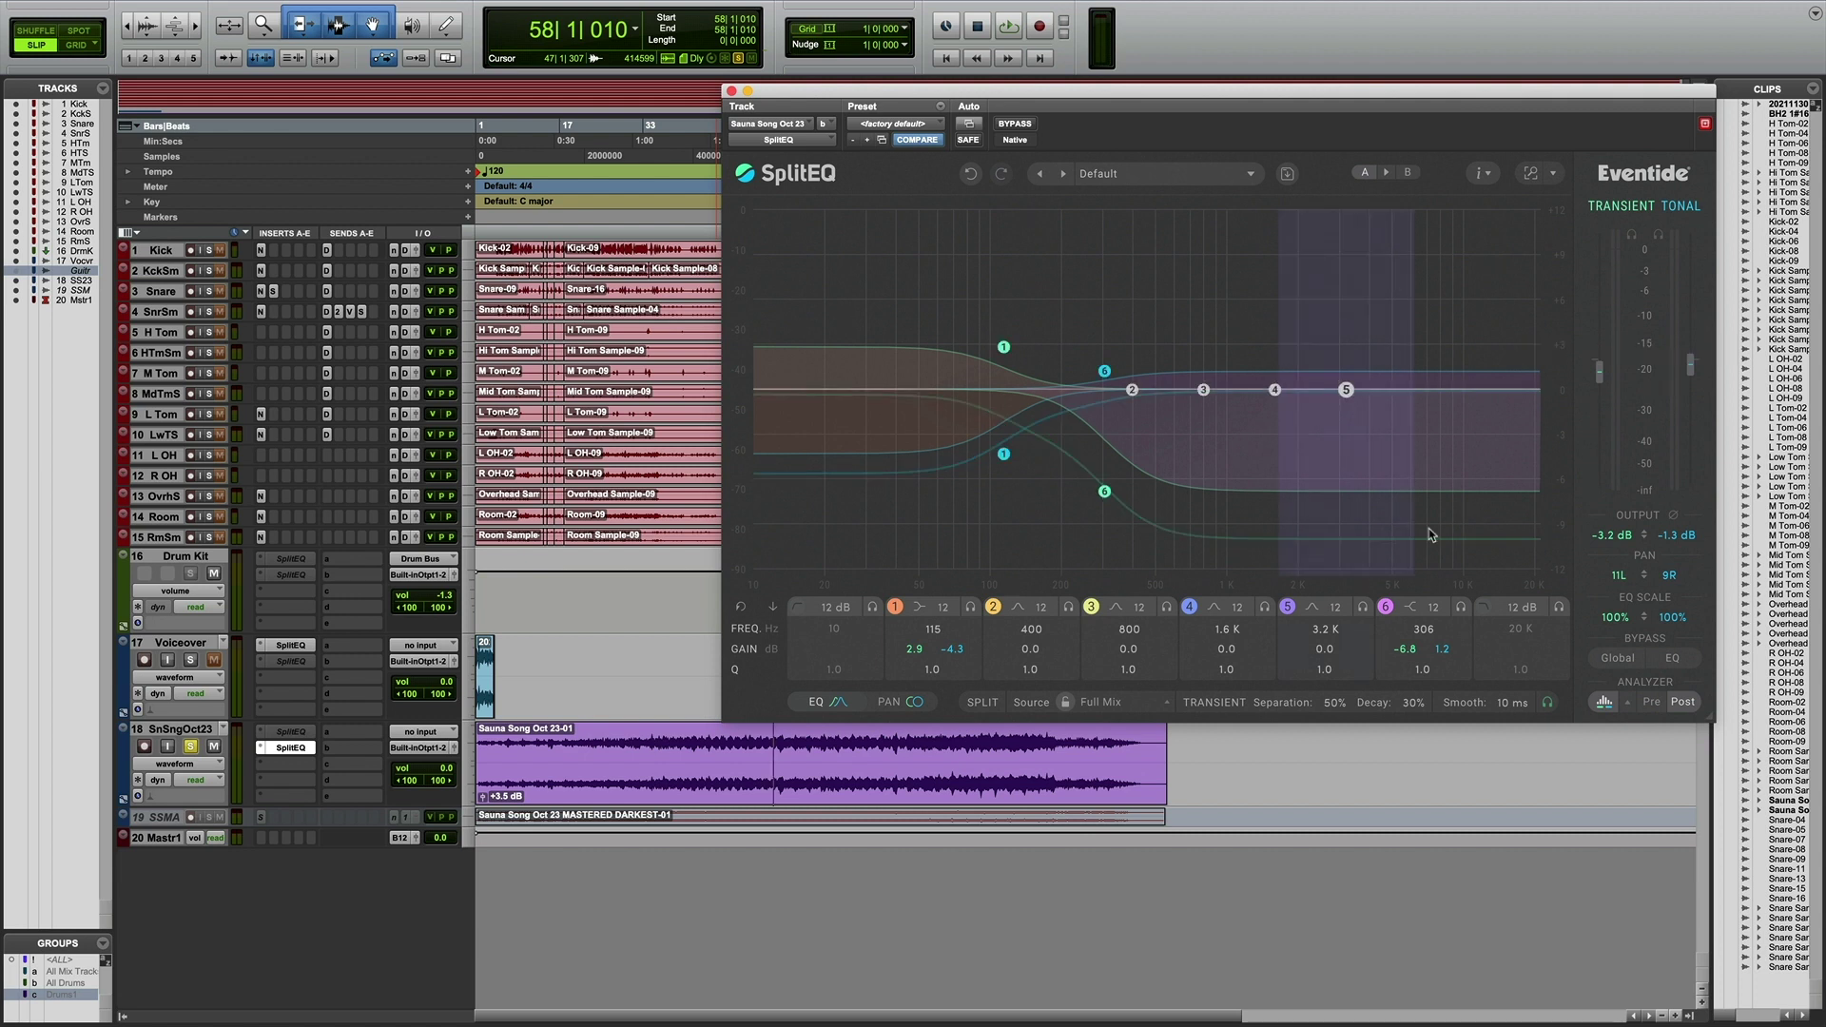
- Show the Voiceover SplitEQ, audition the voiceover, and enable the 10 Hz low-cut band
left_click(492, 672)
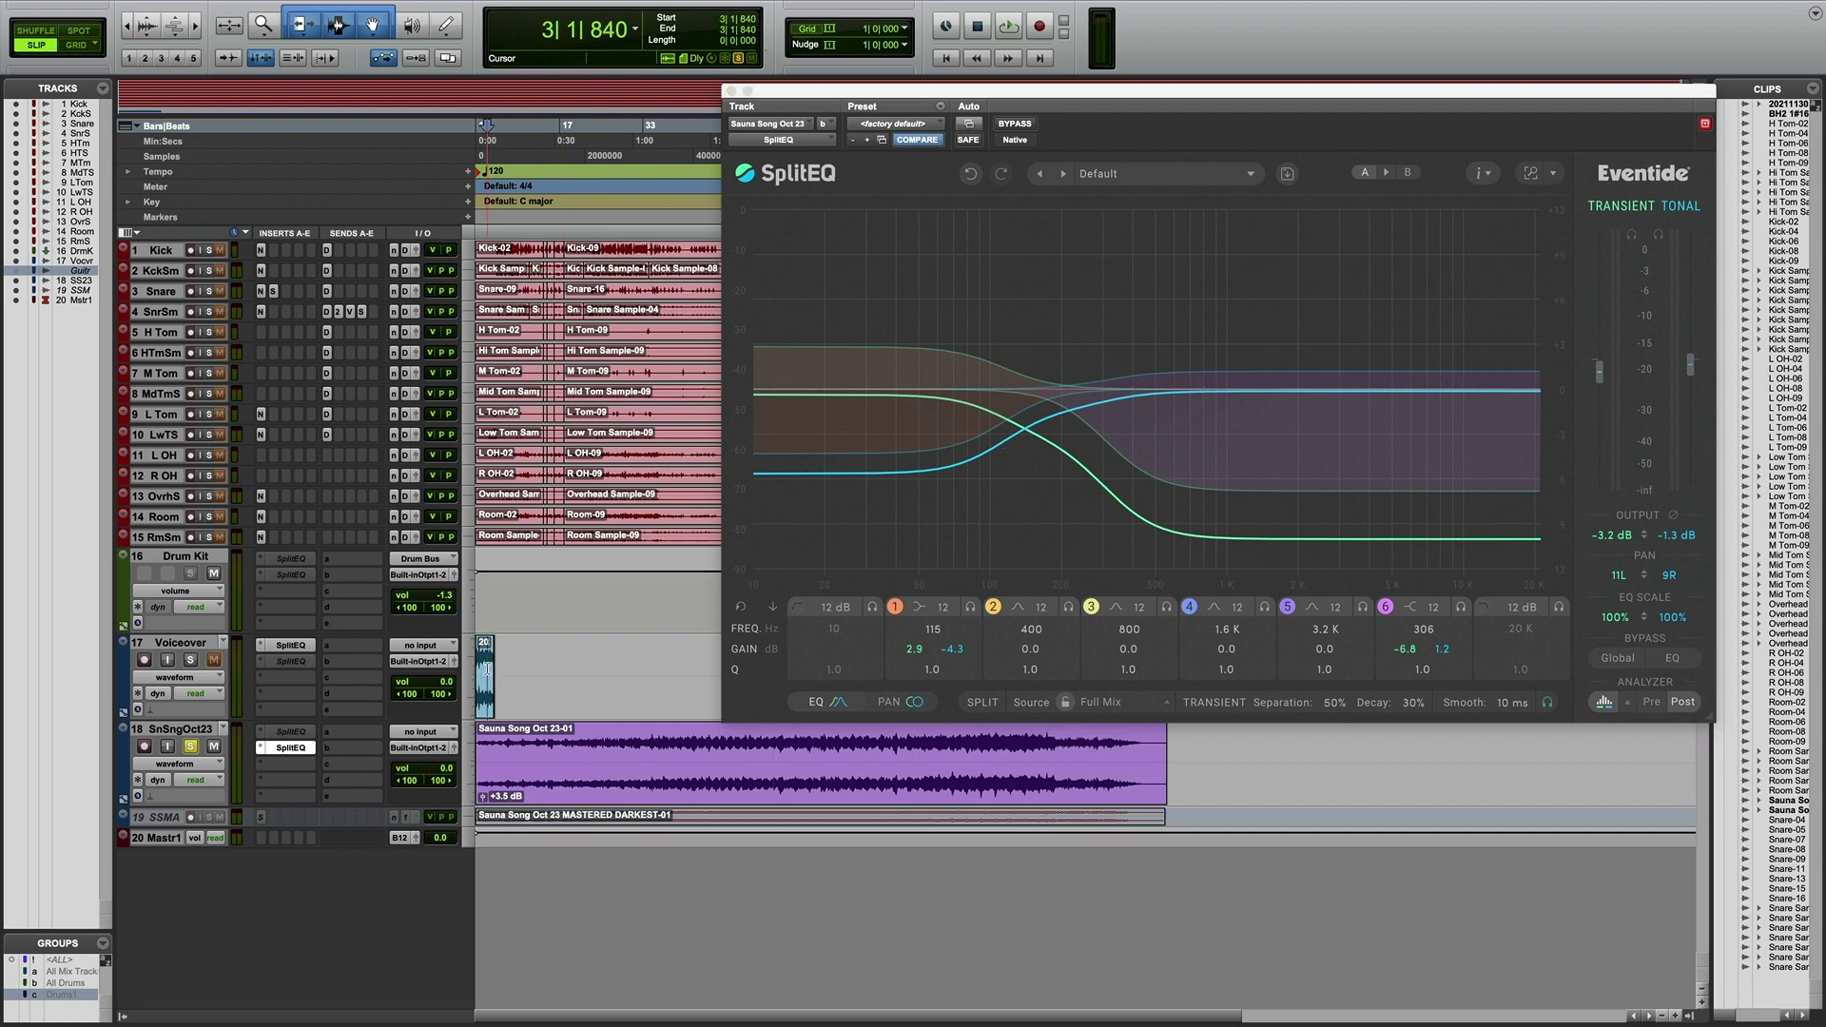
left_click(291, 661)
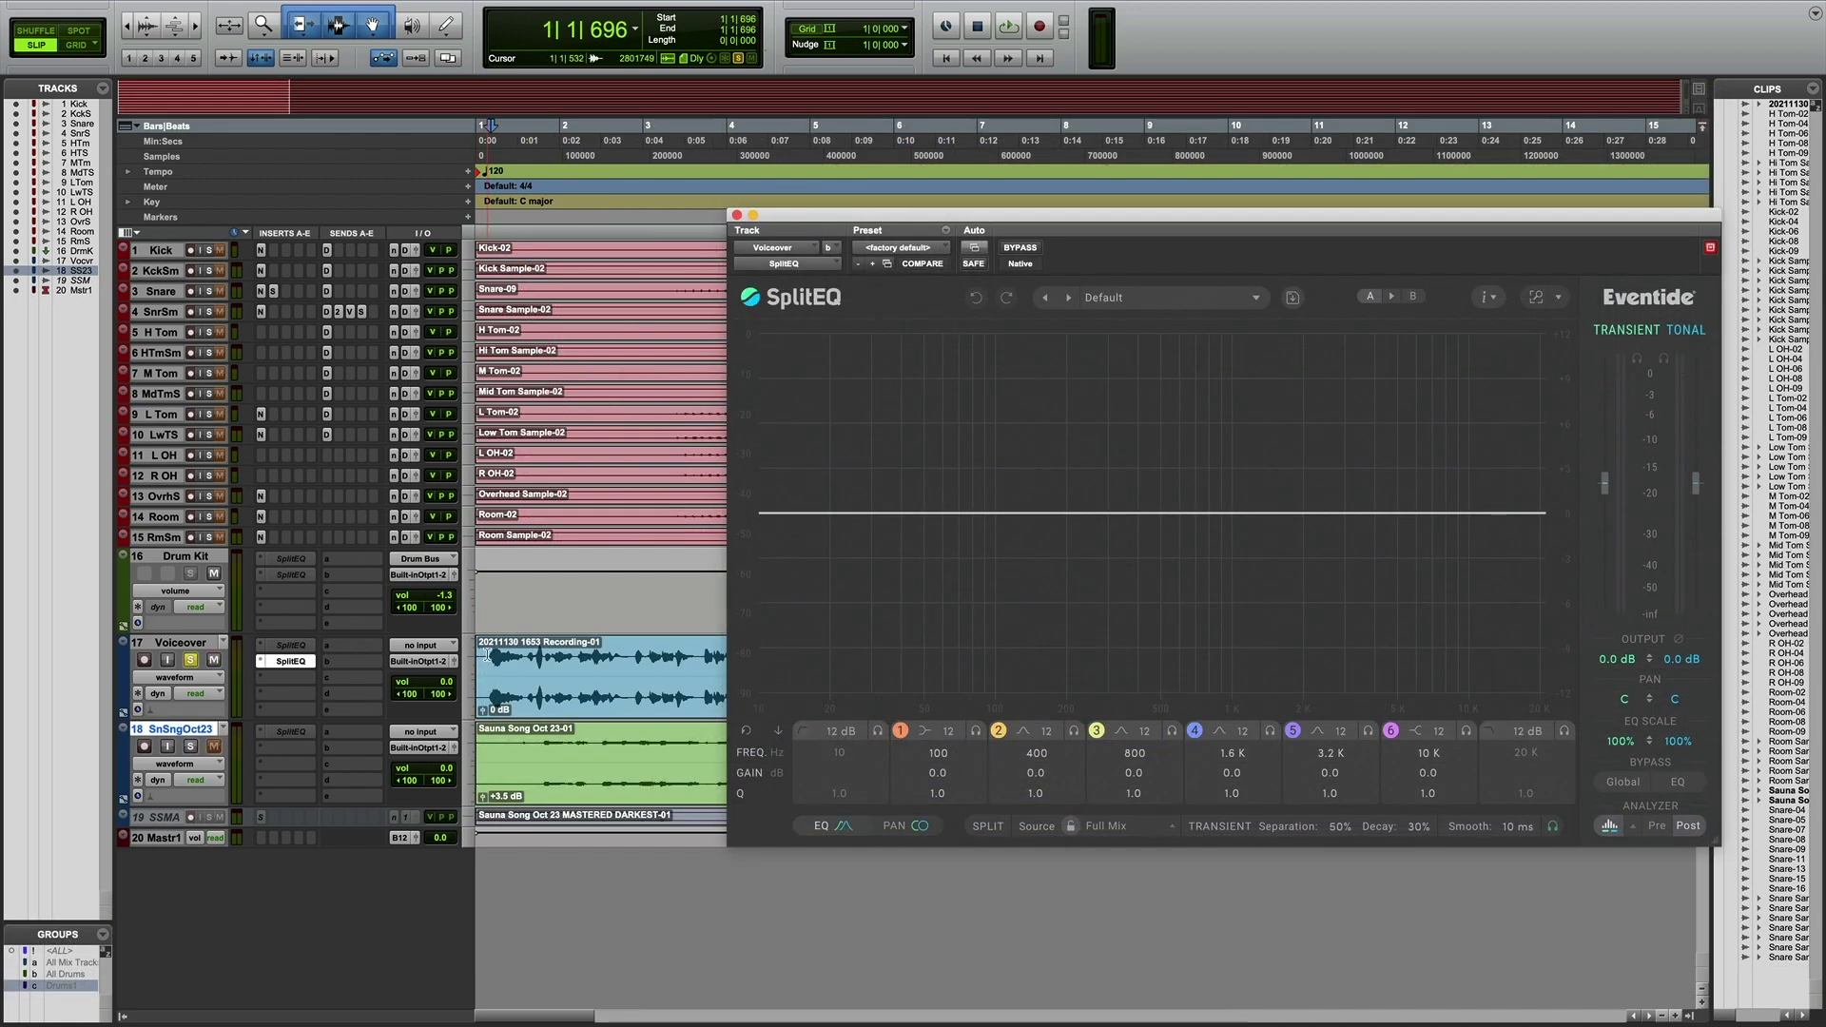
key("space")
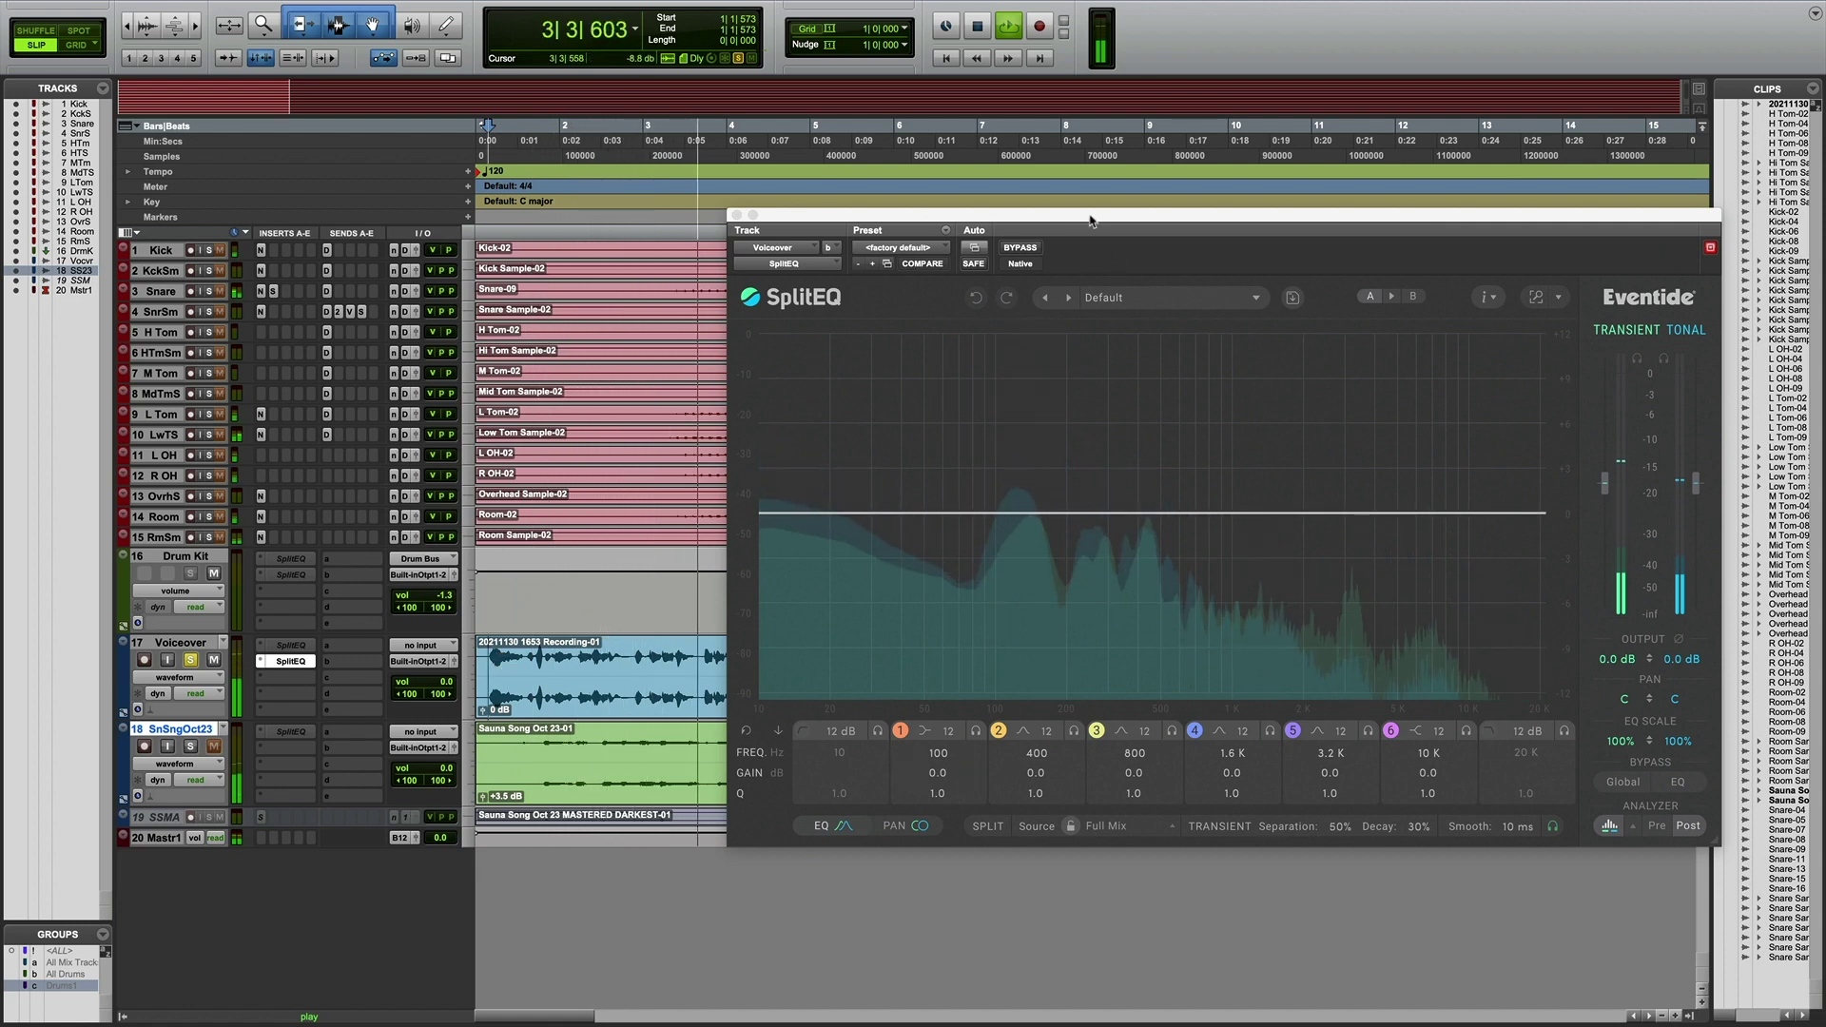
left_click_drag(1090, 222, 1233, 214)
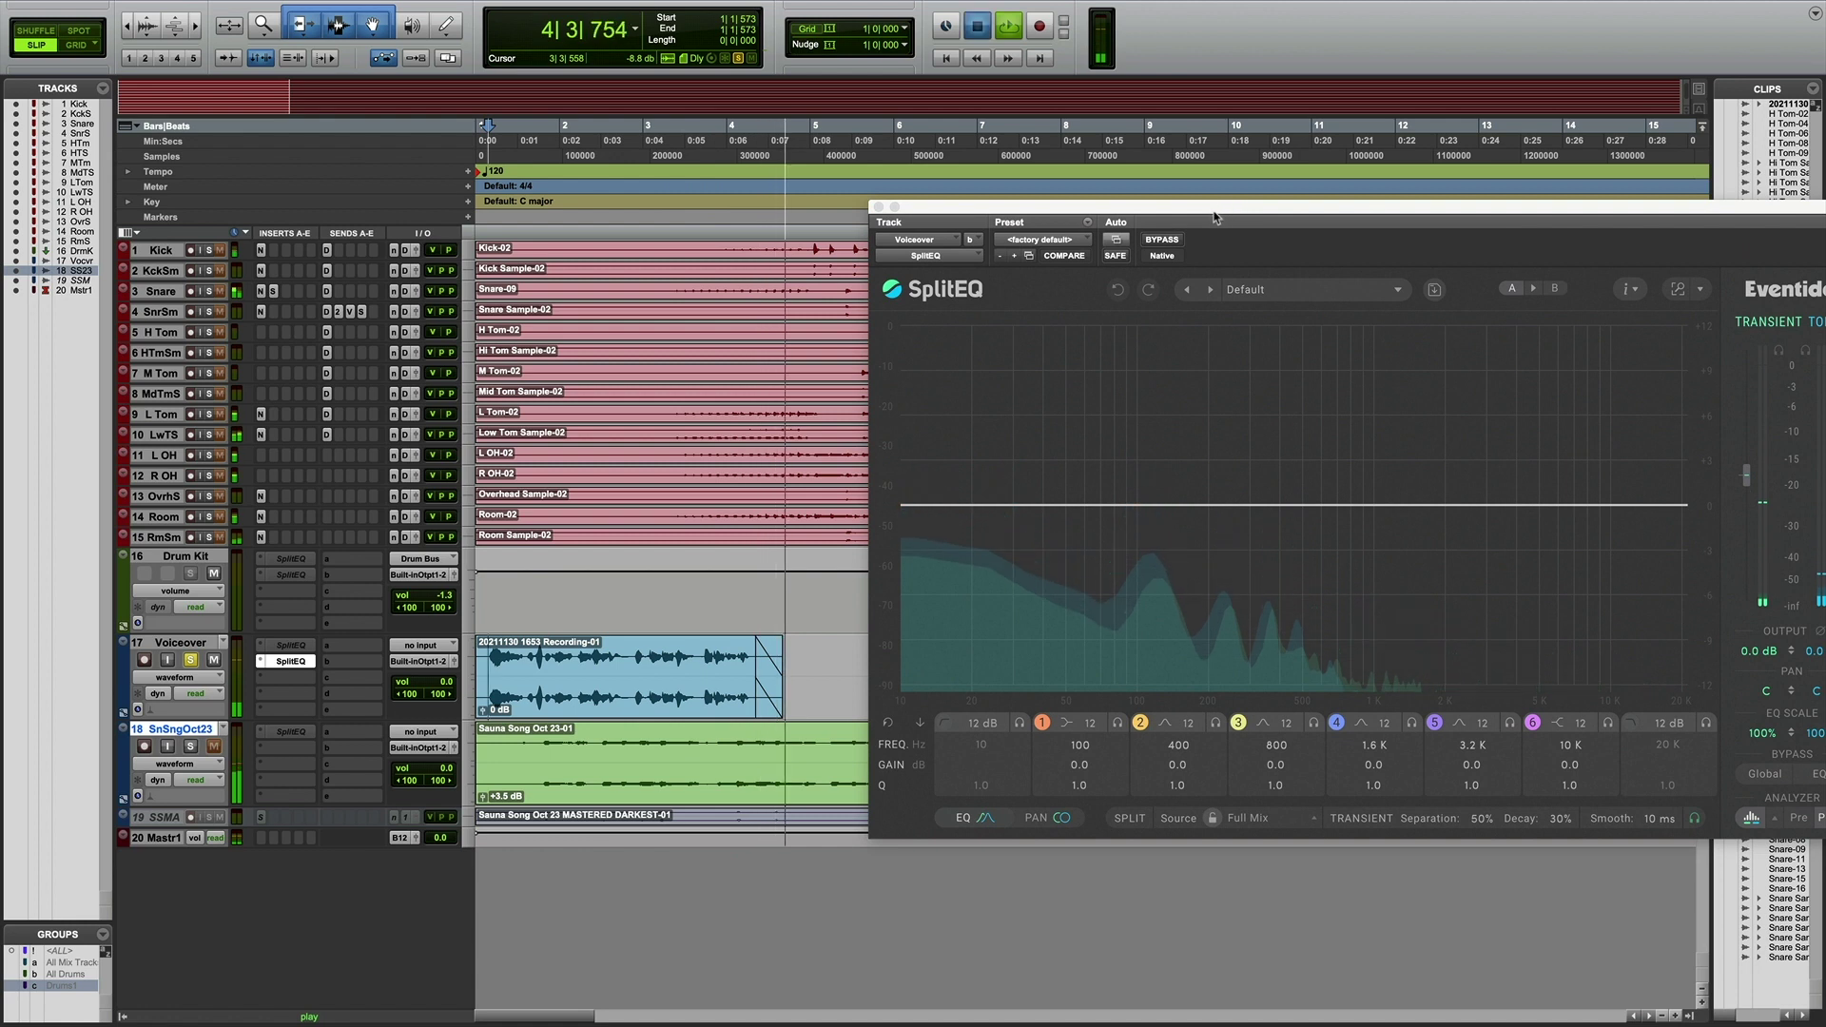
key("space")
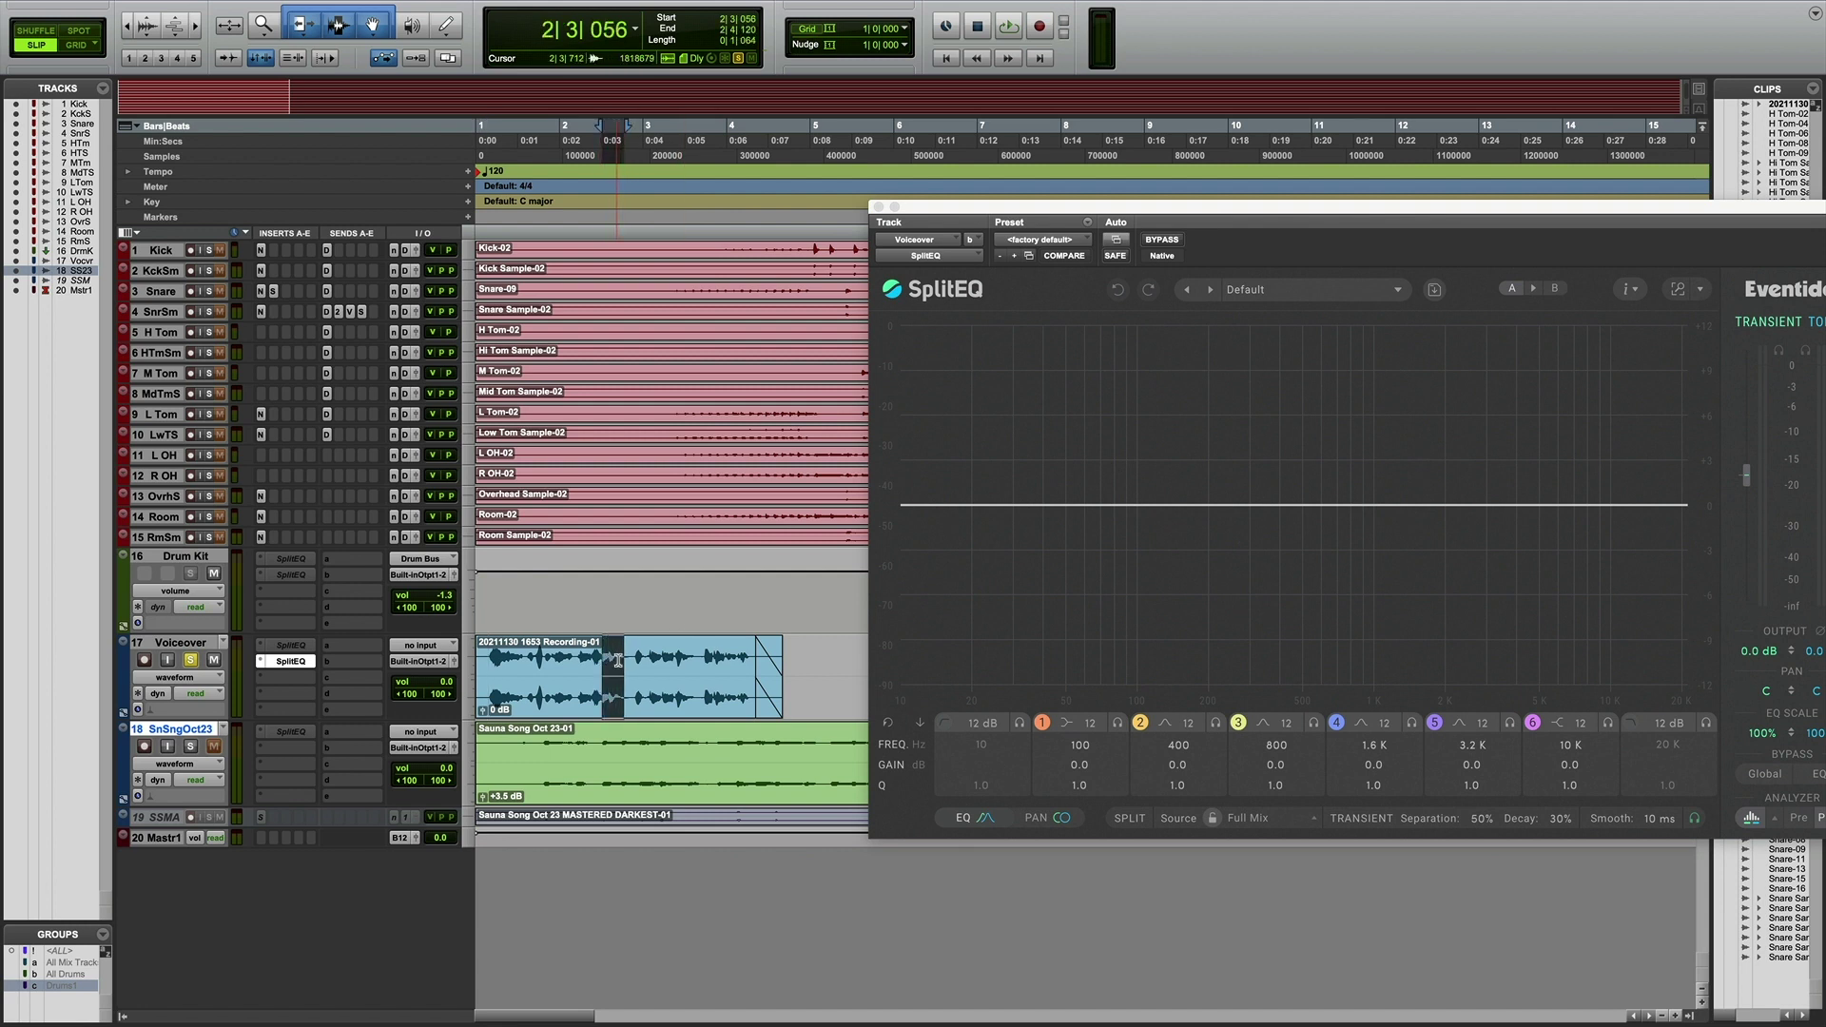
left_click(943, 723)
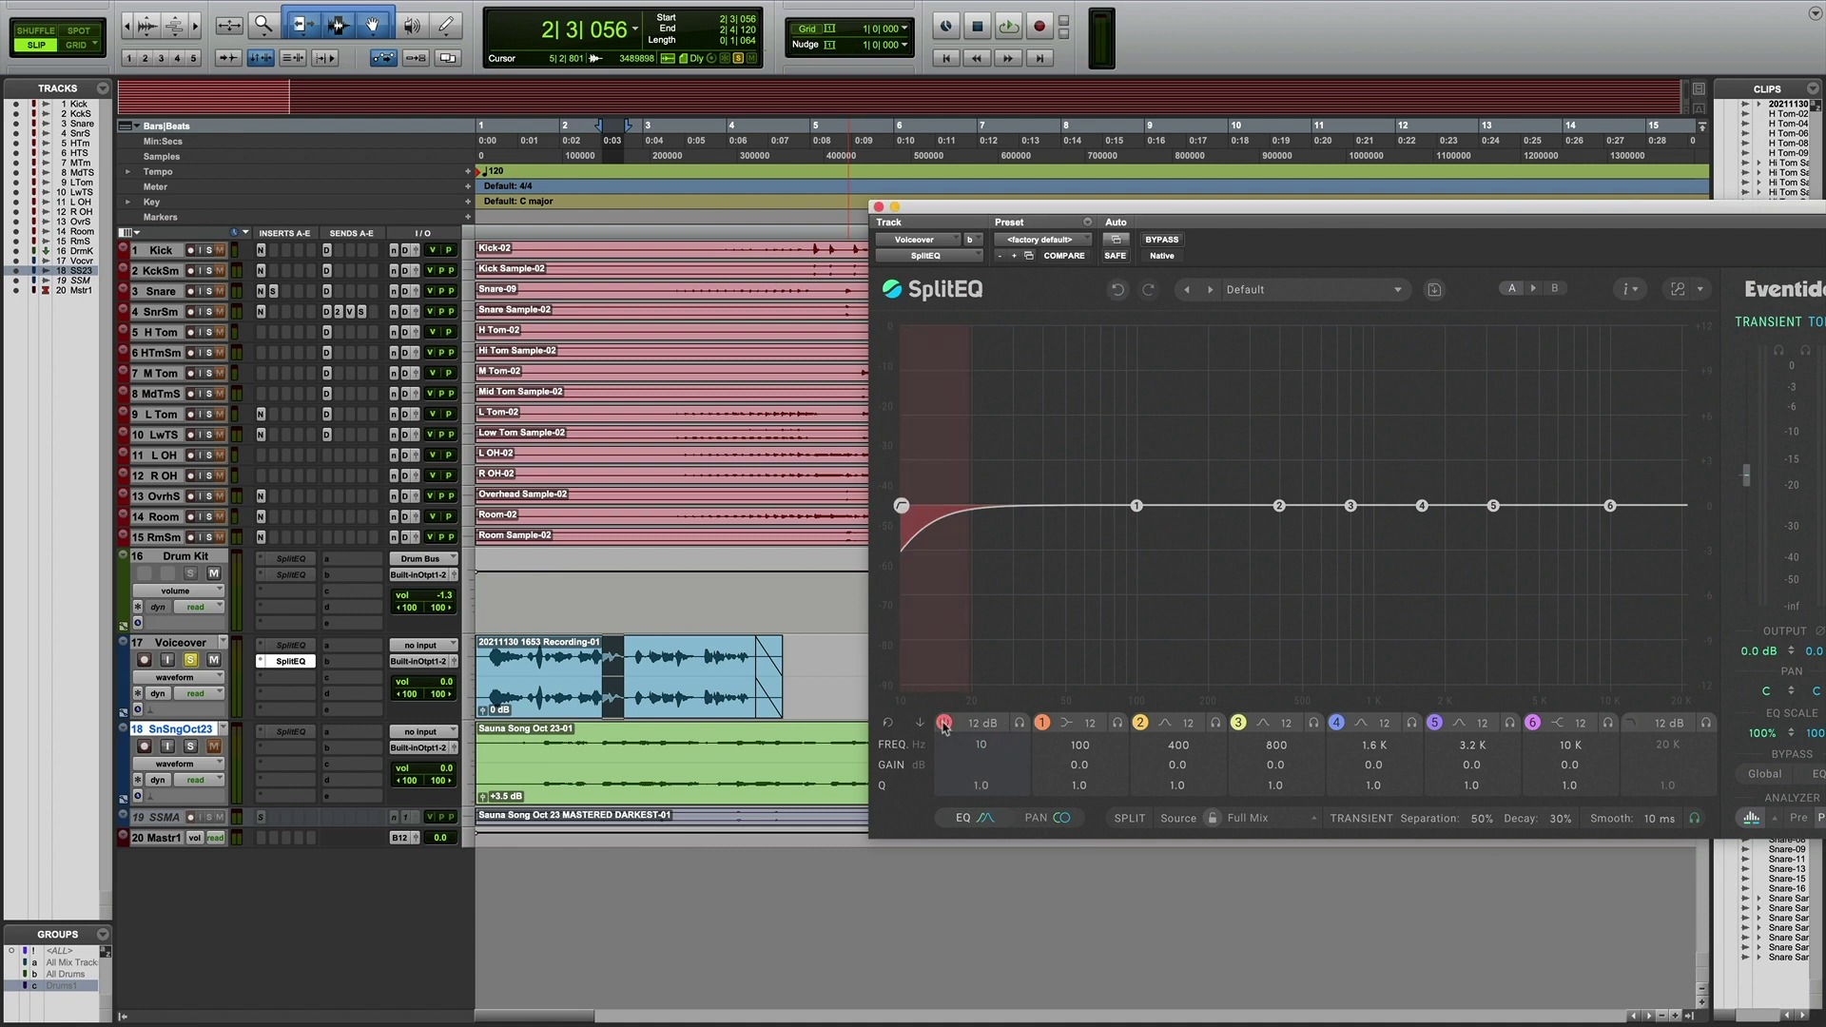
- Move the voiceover low-cut up to 64 Hz with a 36 dB/oct slope
left_click_drag(903, 506, 1096, 513)
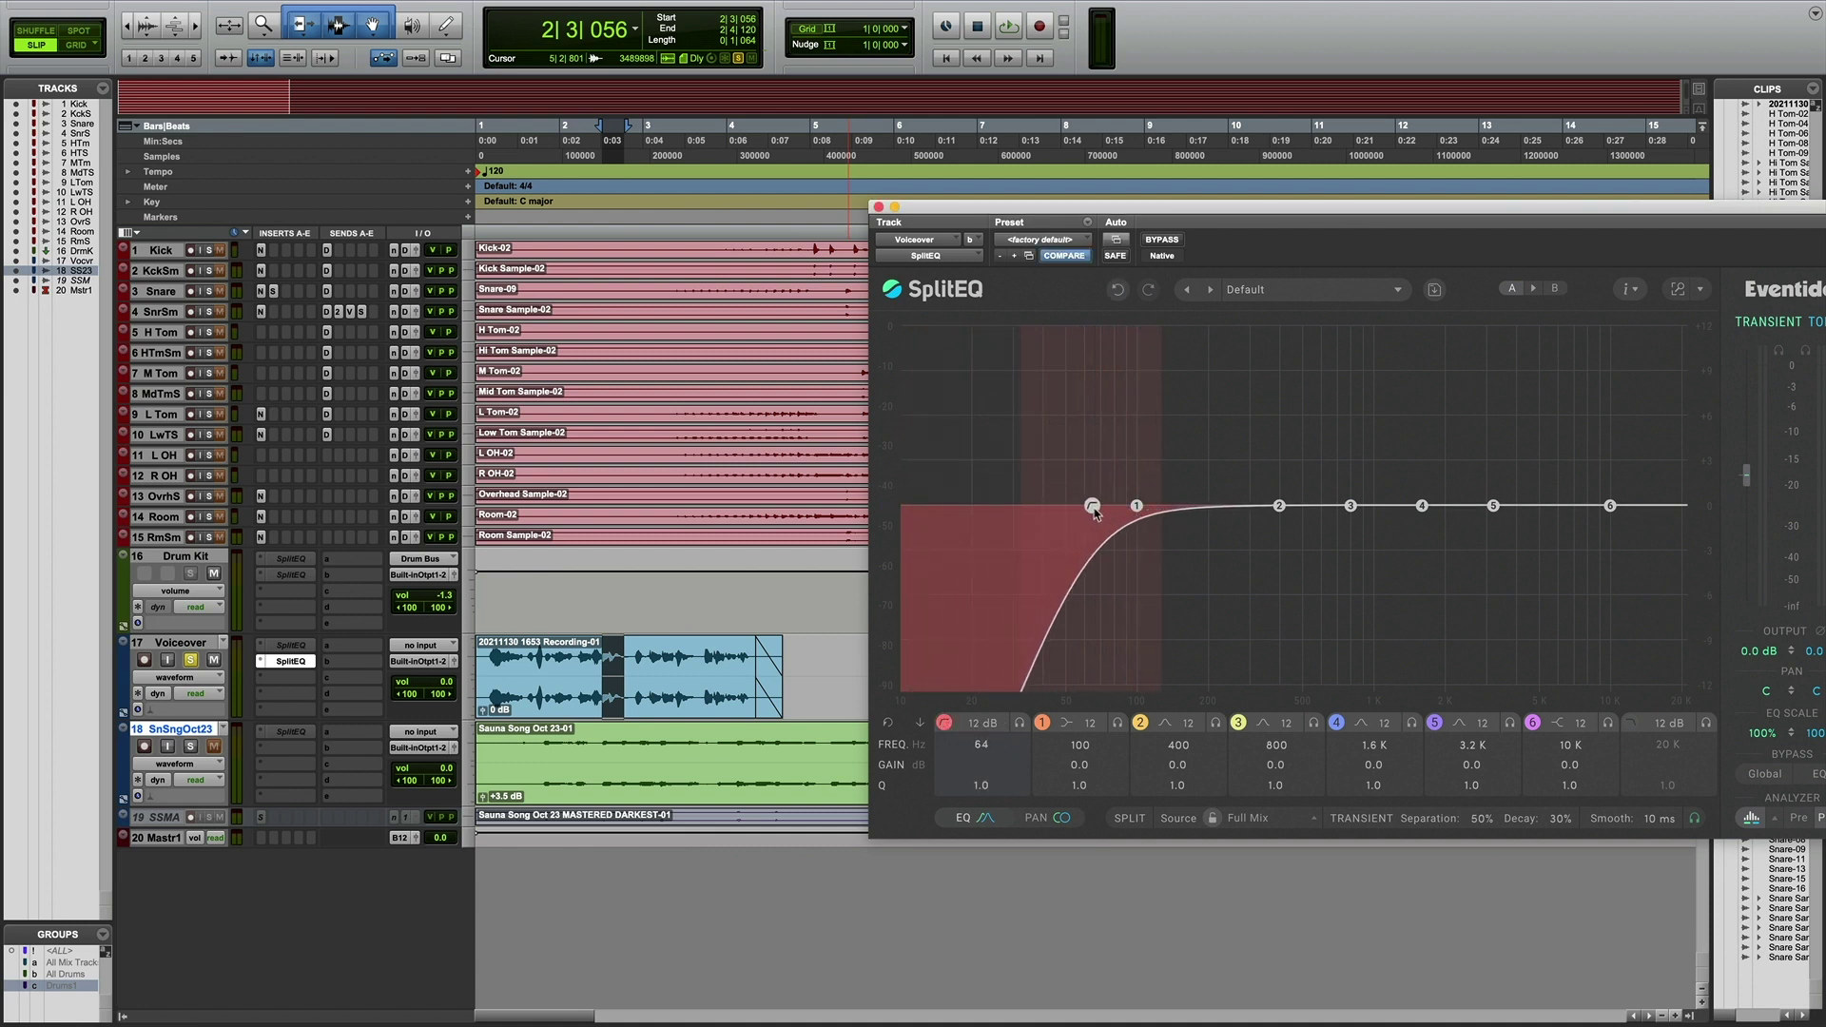
left_click(981, 725)
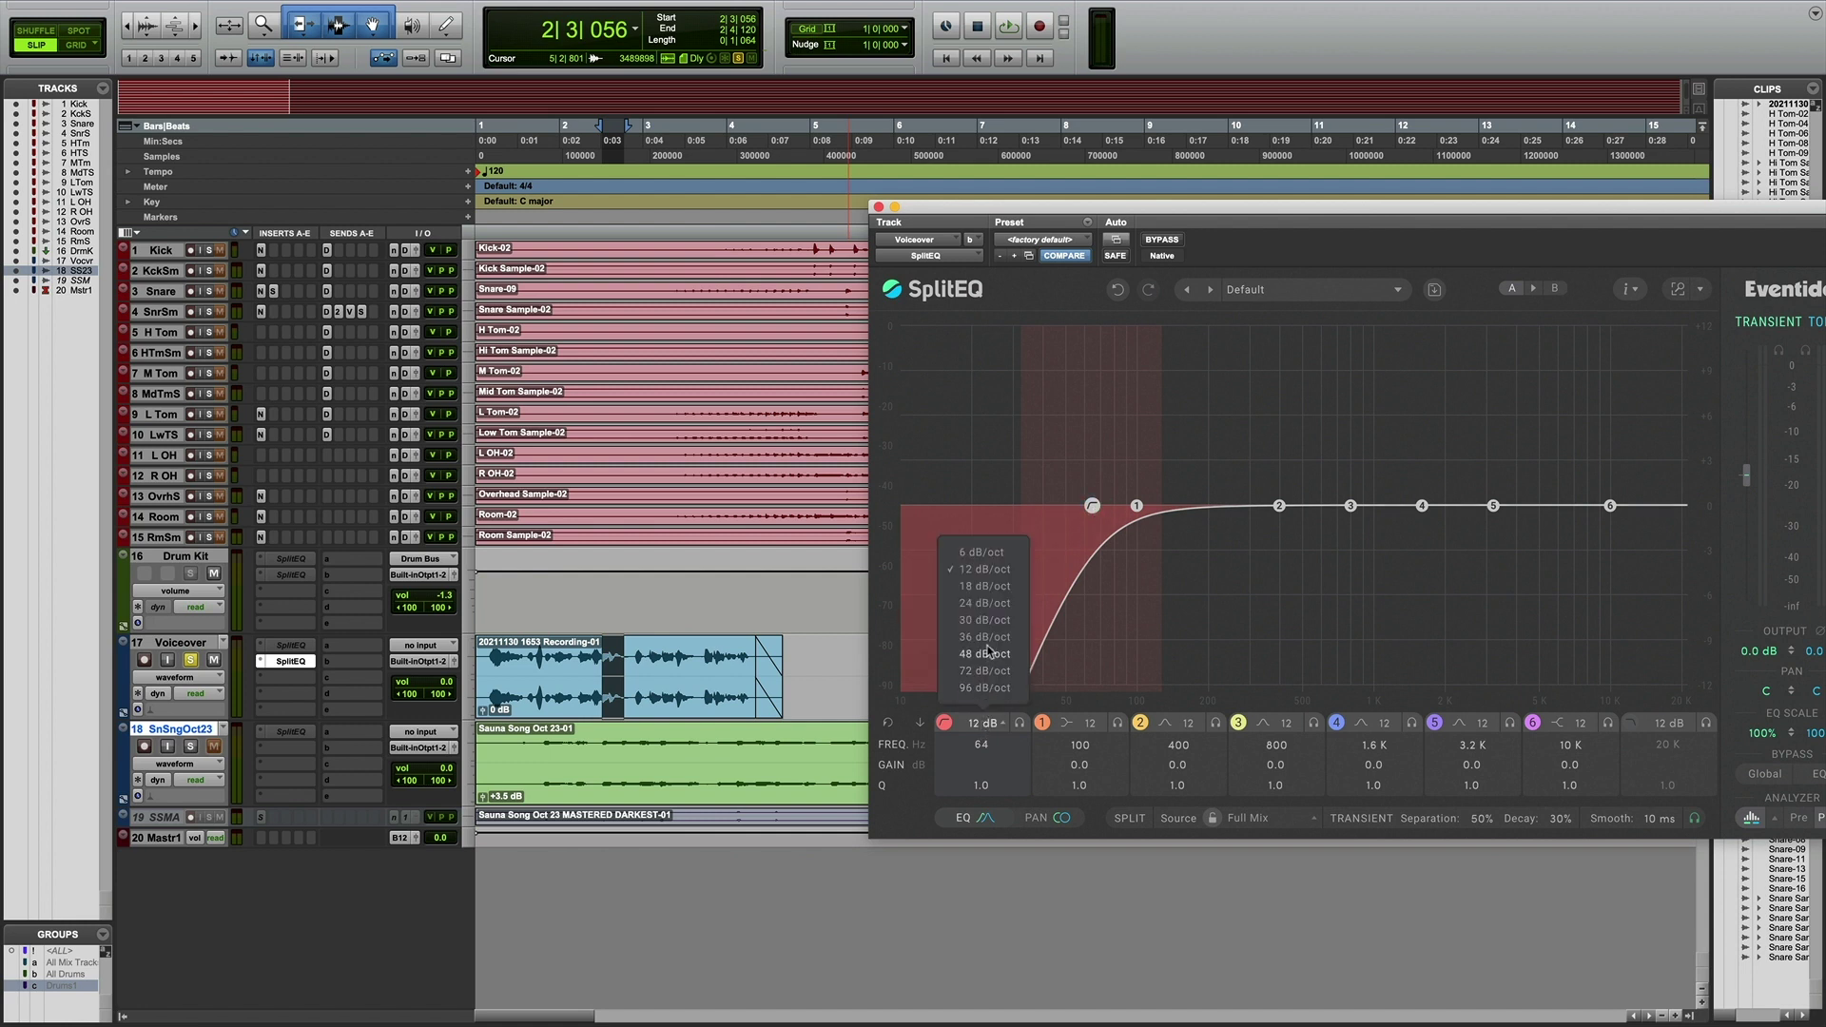
left_click(988, 639)
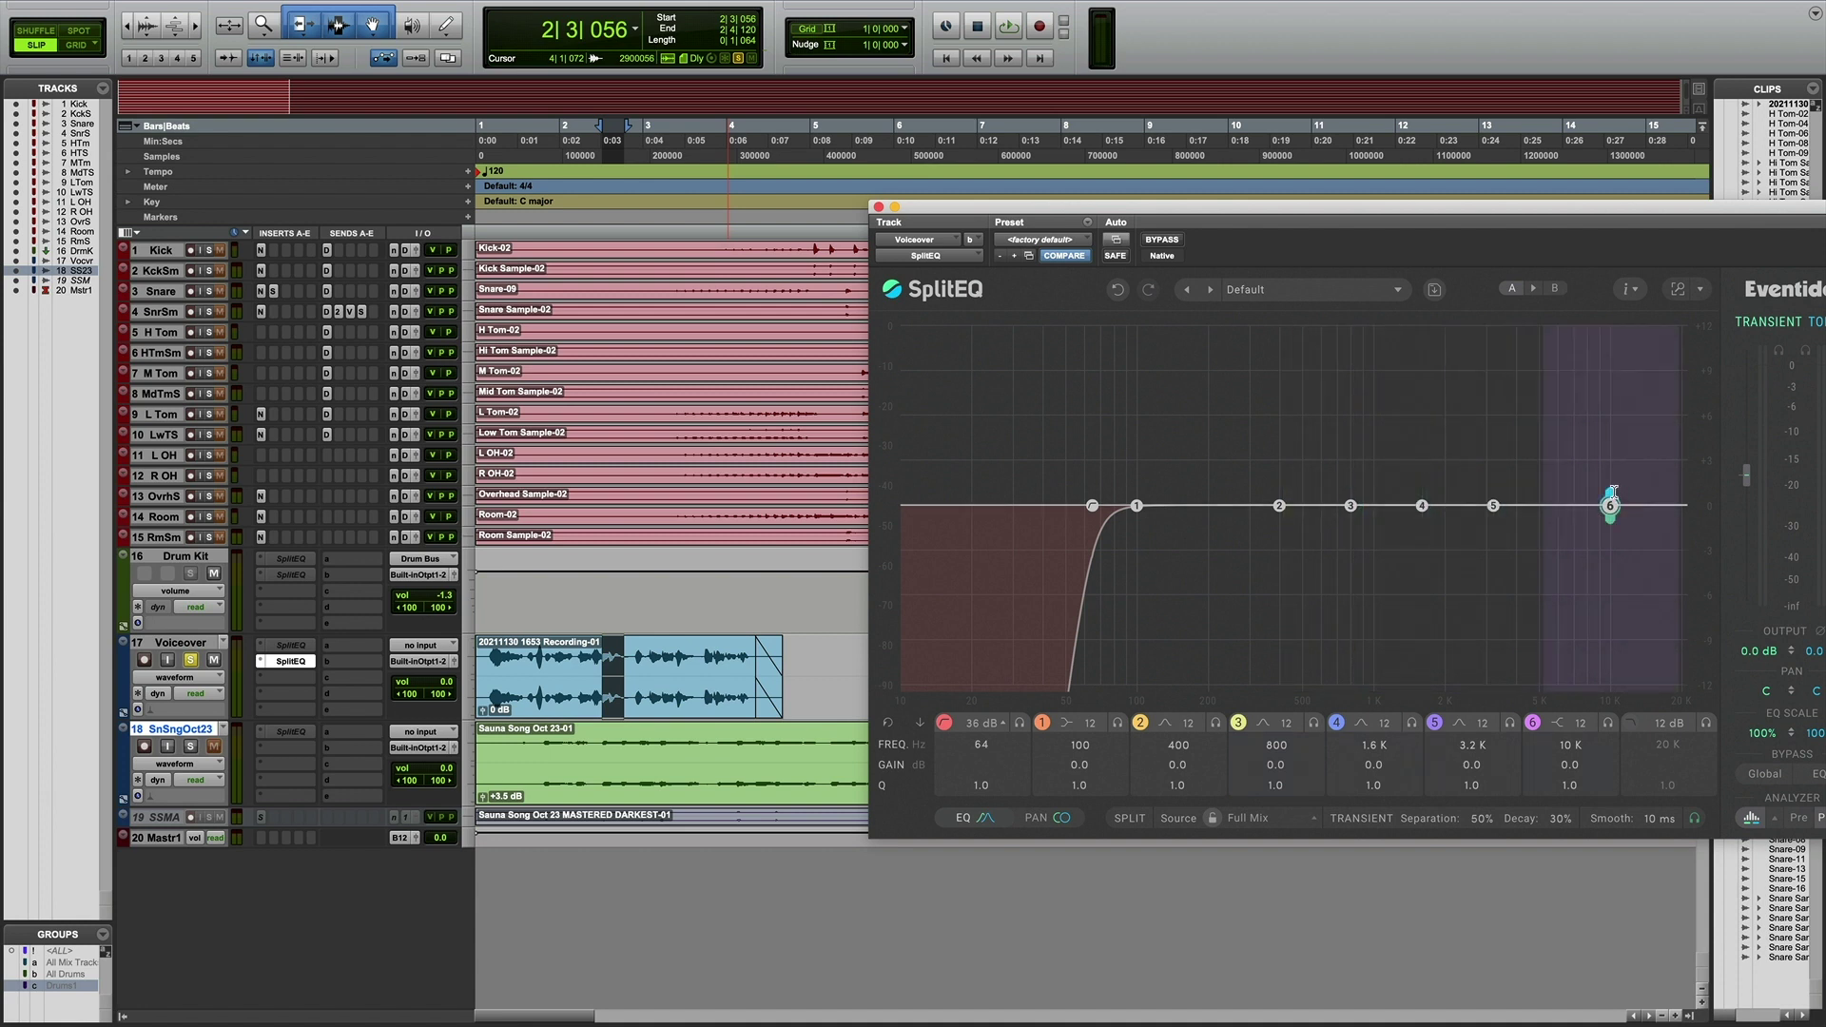
- Lower and boost band 6 toward 6.9 kHz, and boost band 4 near 3.5 kHz
left_click_drag(1284, 207, 922, 192)
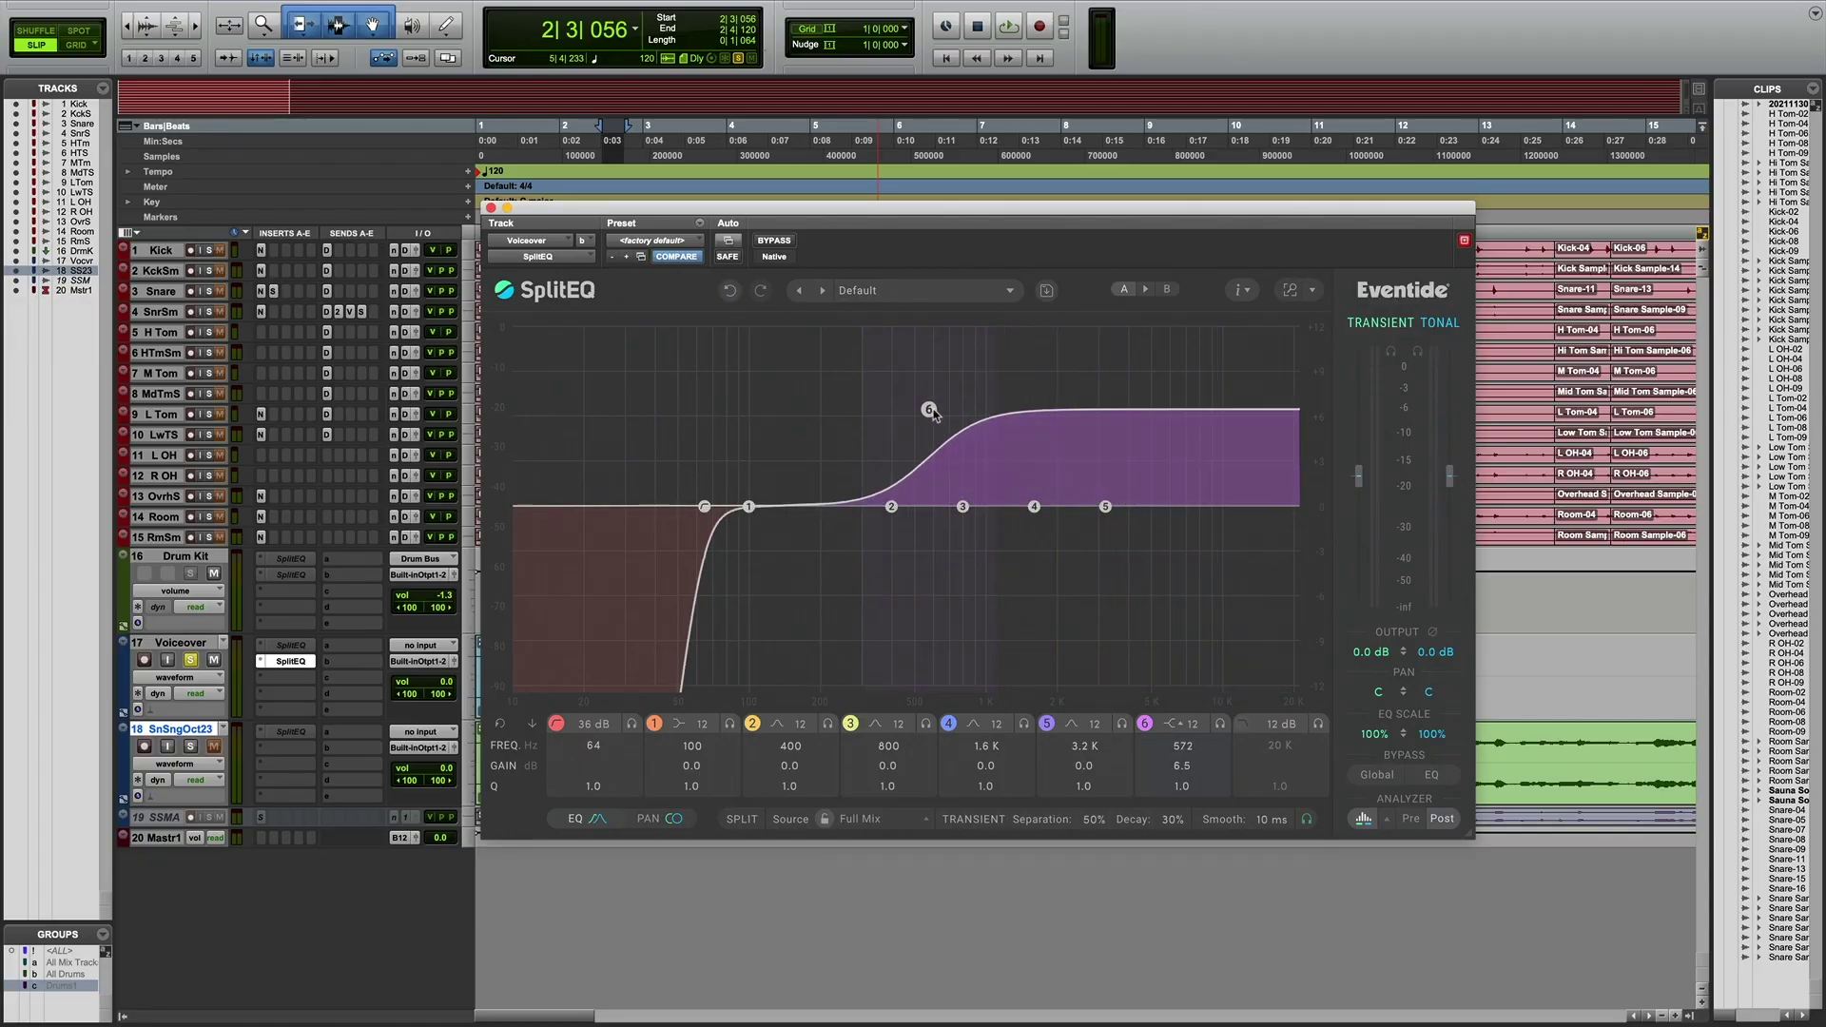
mouse_move(1008, 422)
left_mouse_down()
mouse_move(930, 436)
mouse_move(927, 589)
mouse_move(879, 566)
left_mouse_up()
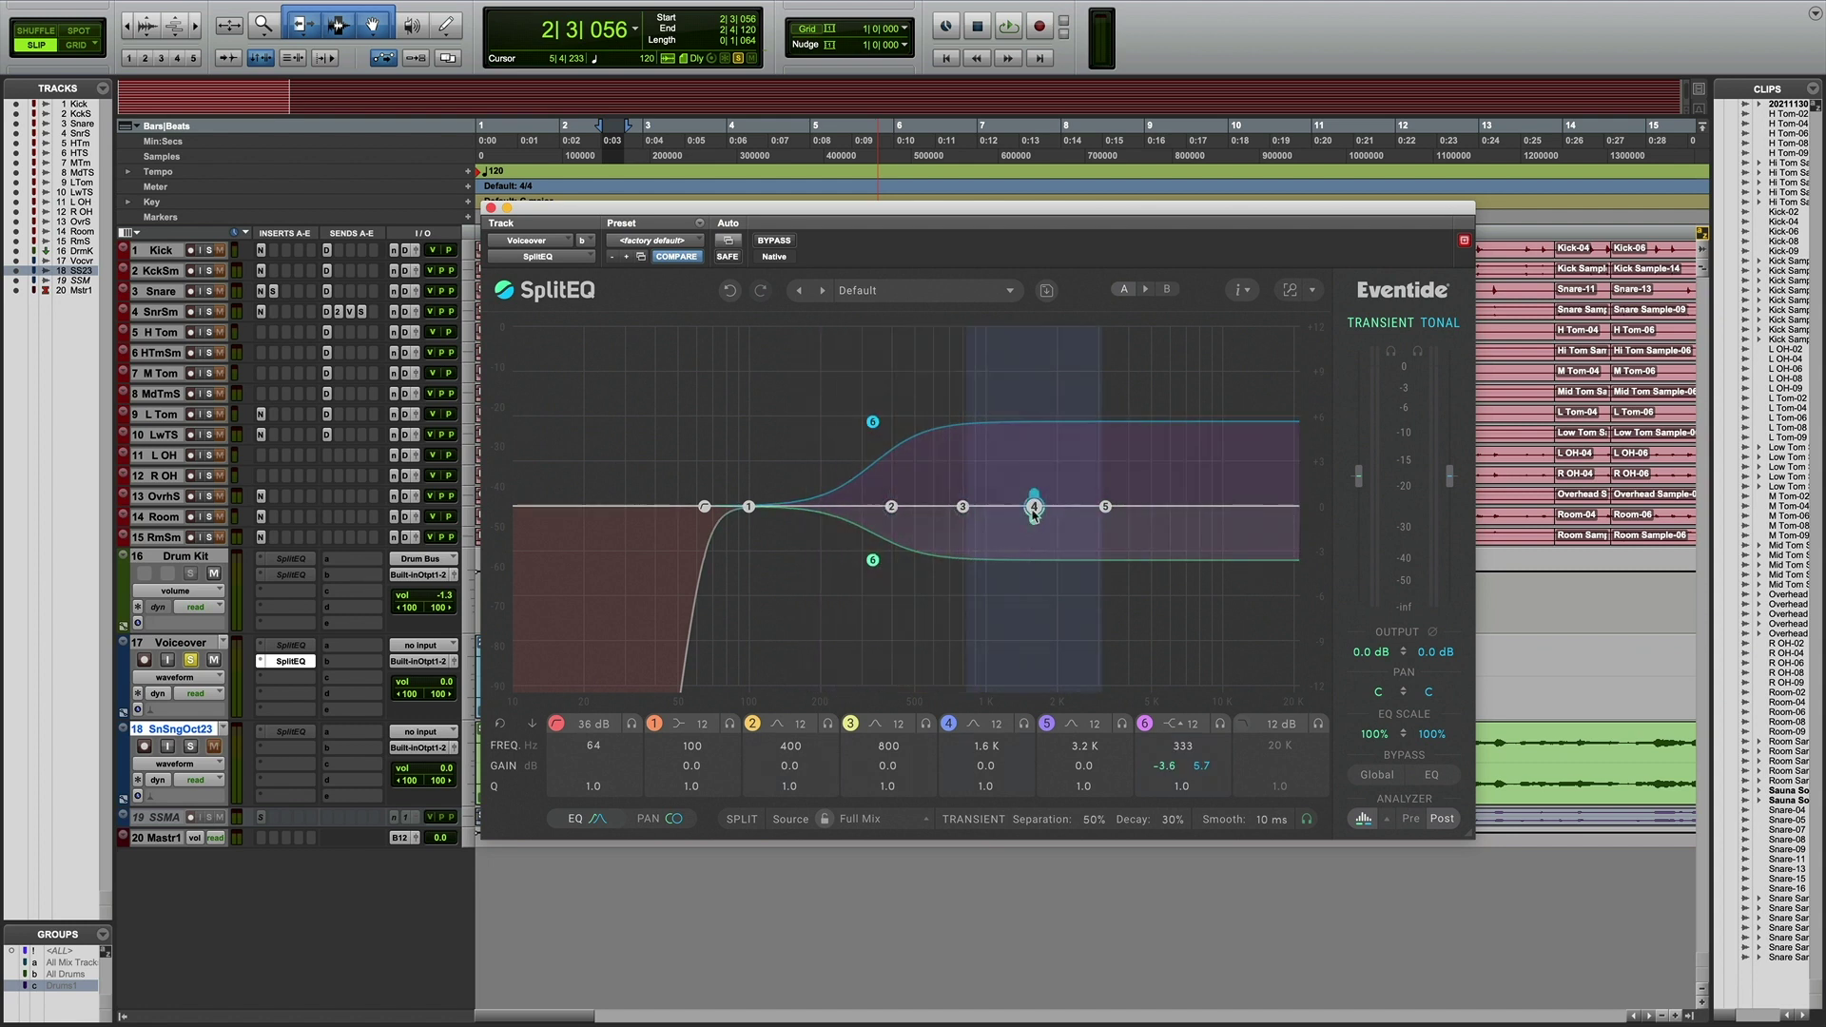
mouse_move(1037, 512)
left_mouse_down()
mouse_move(1119, 480)
mouse_move(1126, 506)
left_mouse_up()
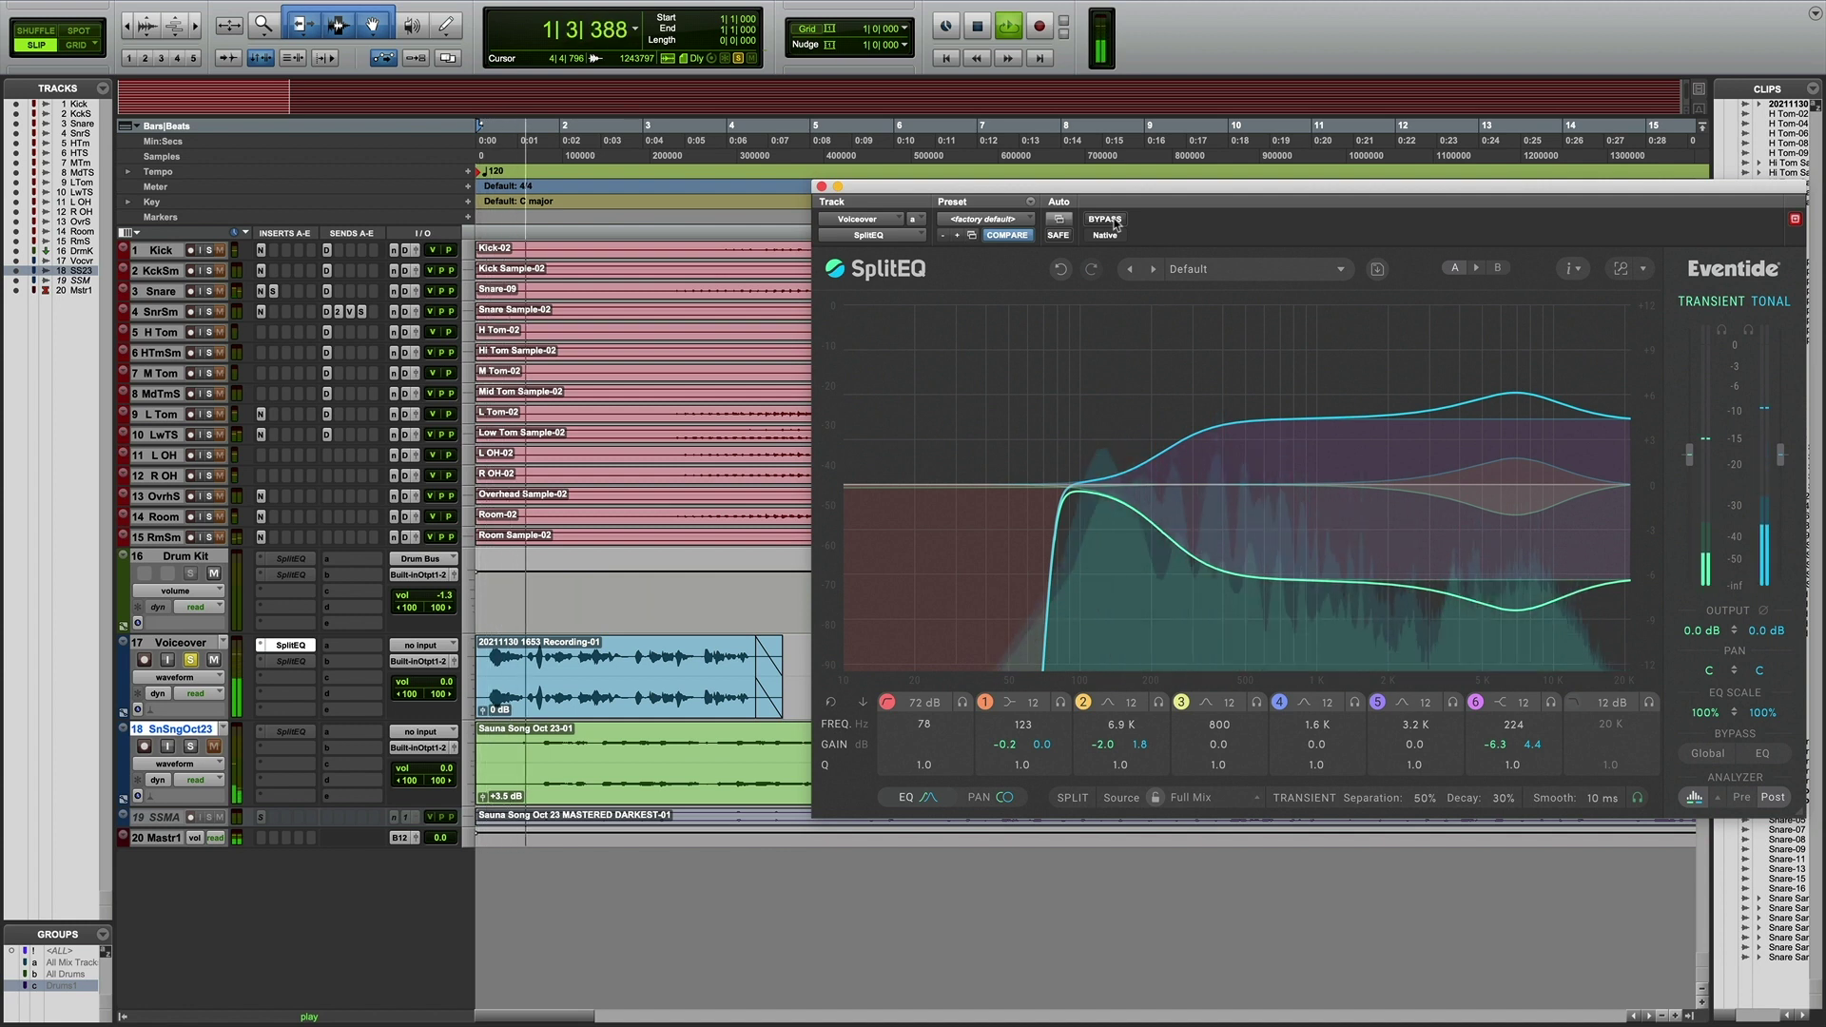
- Reposition the EQ window and bypass the voiceover SplitEQ to compare
left_click_drag(1281, 186, 1268, 186)
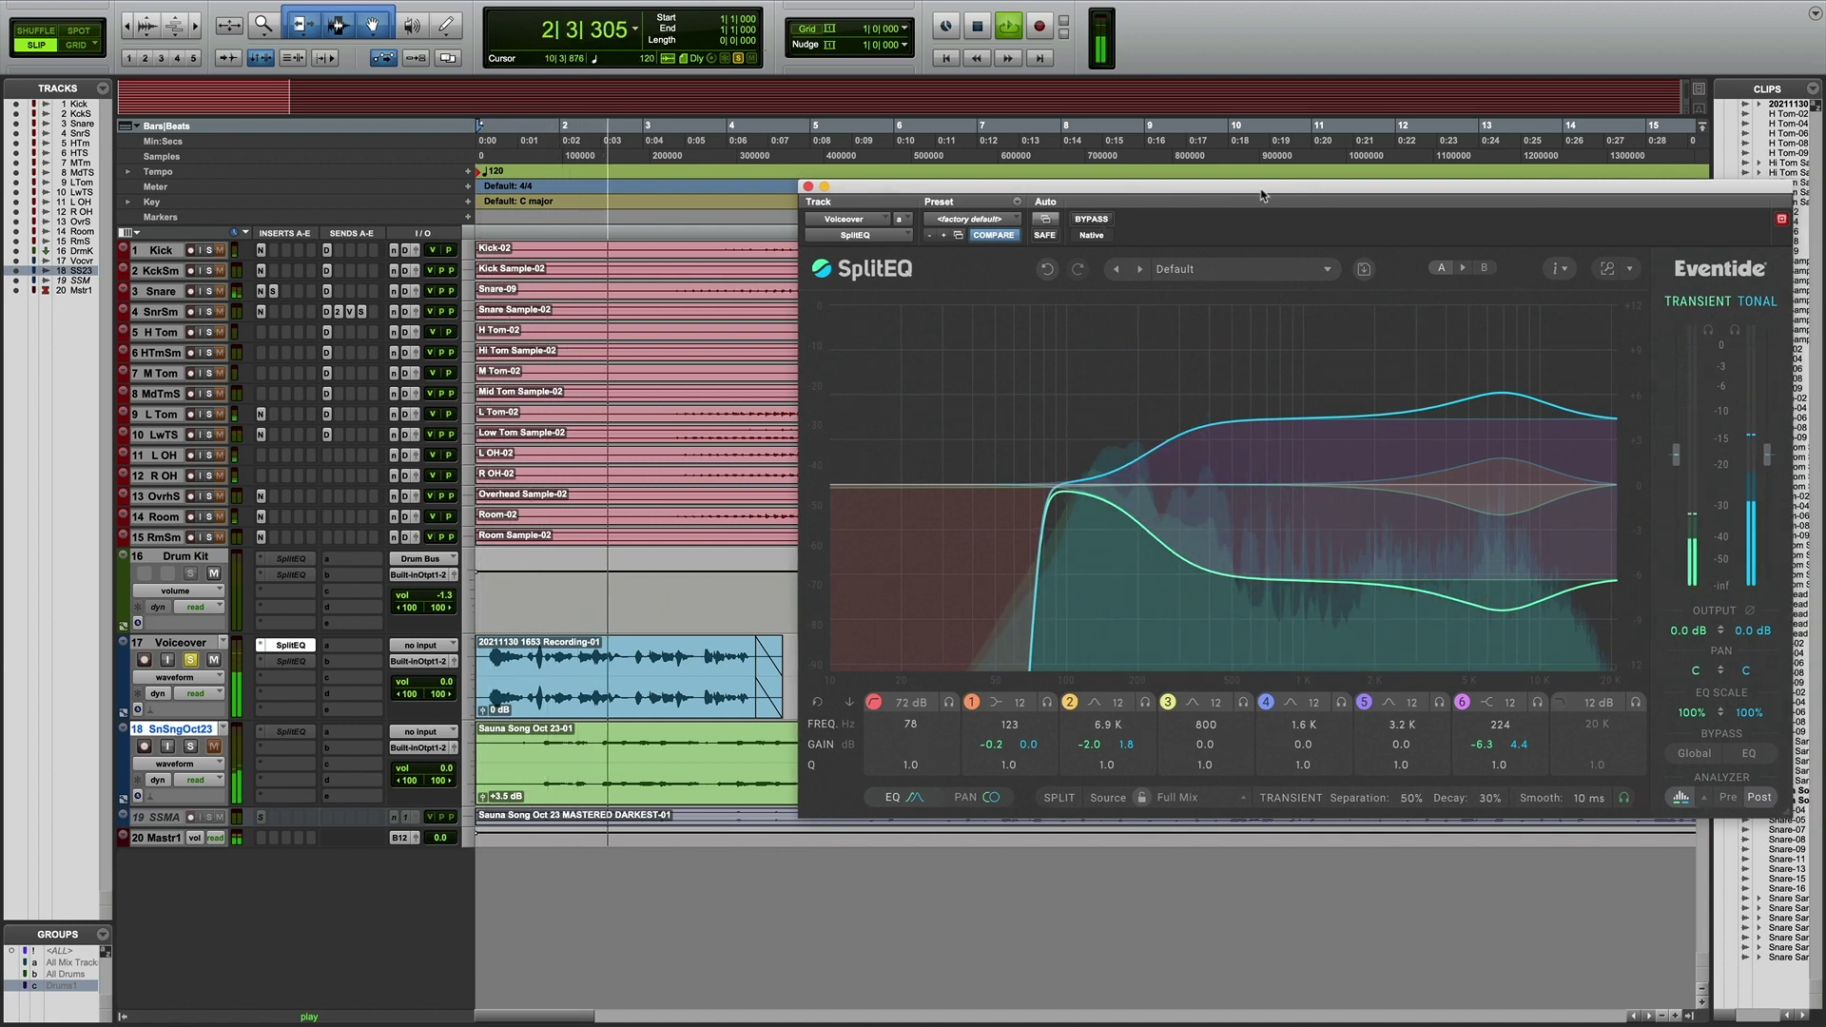
left_click_drag(1262, 194, 1251, 182)
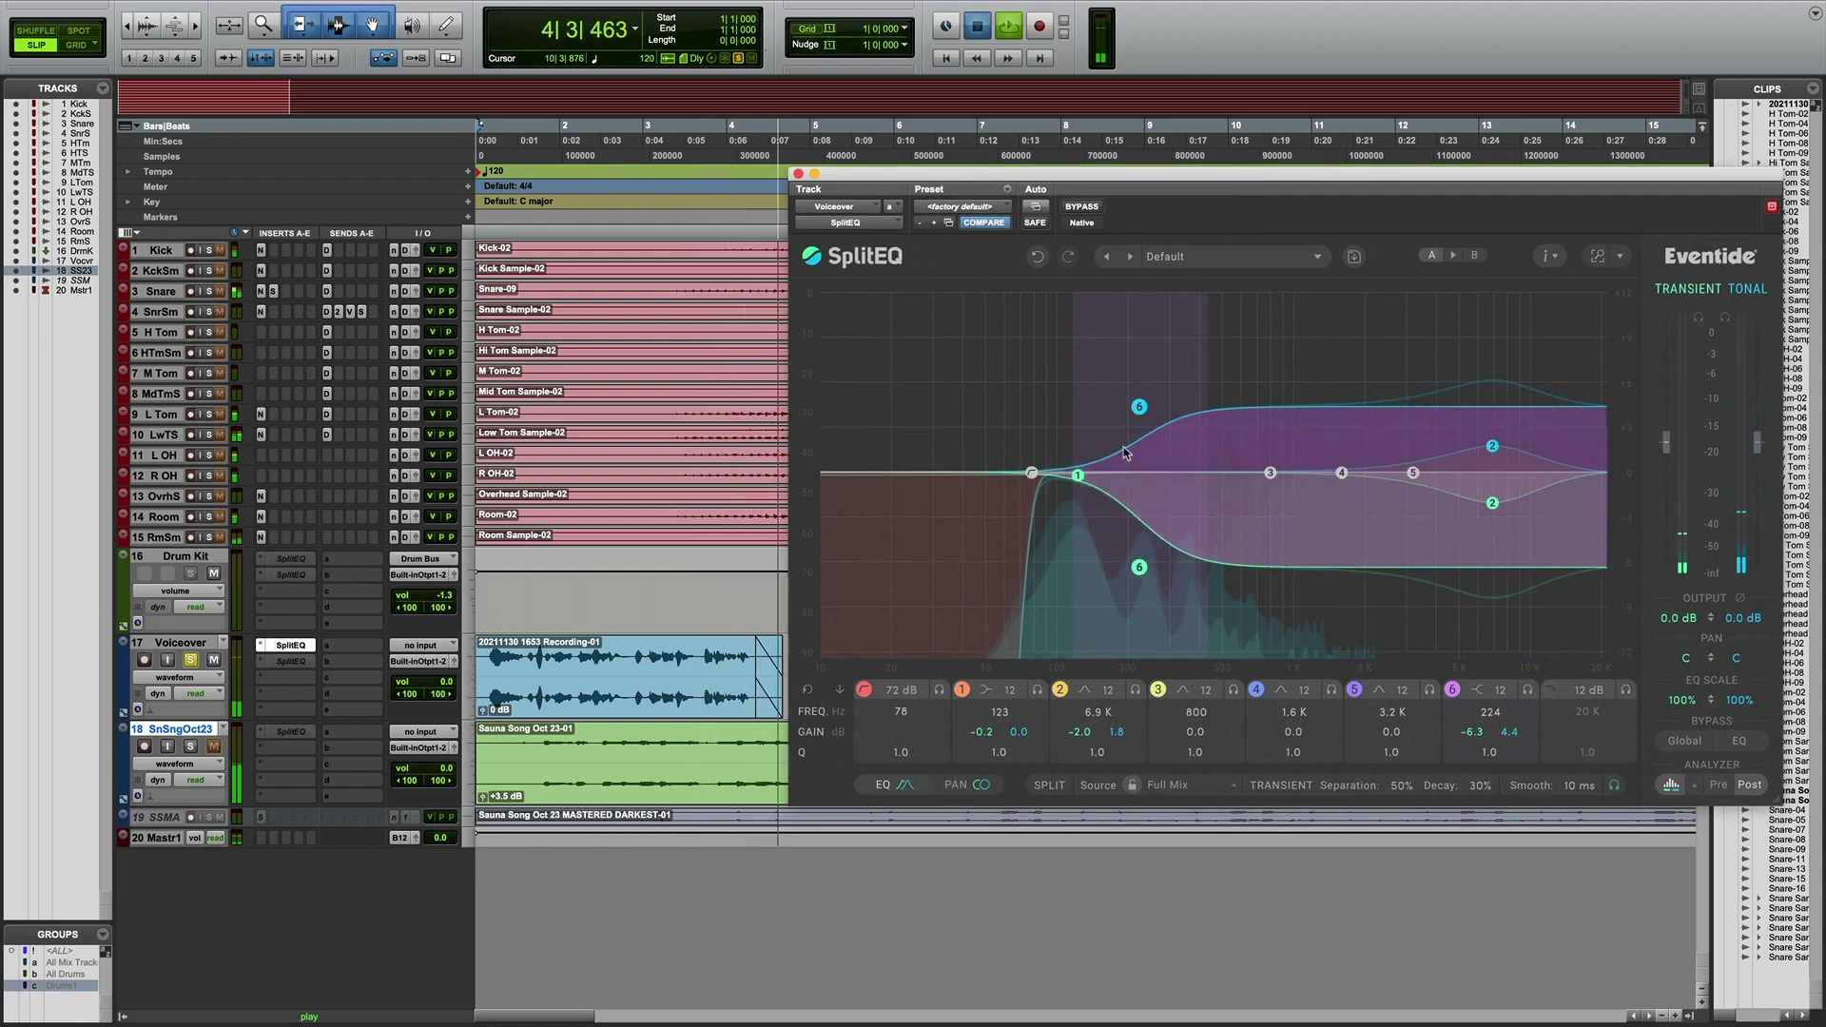
left_click(1084, 210)
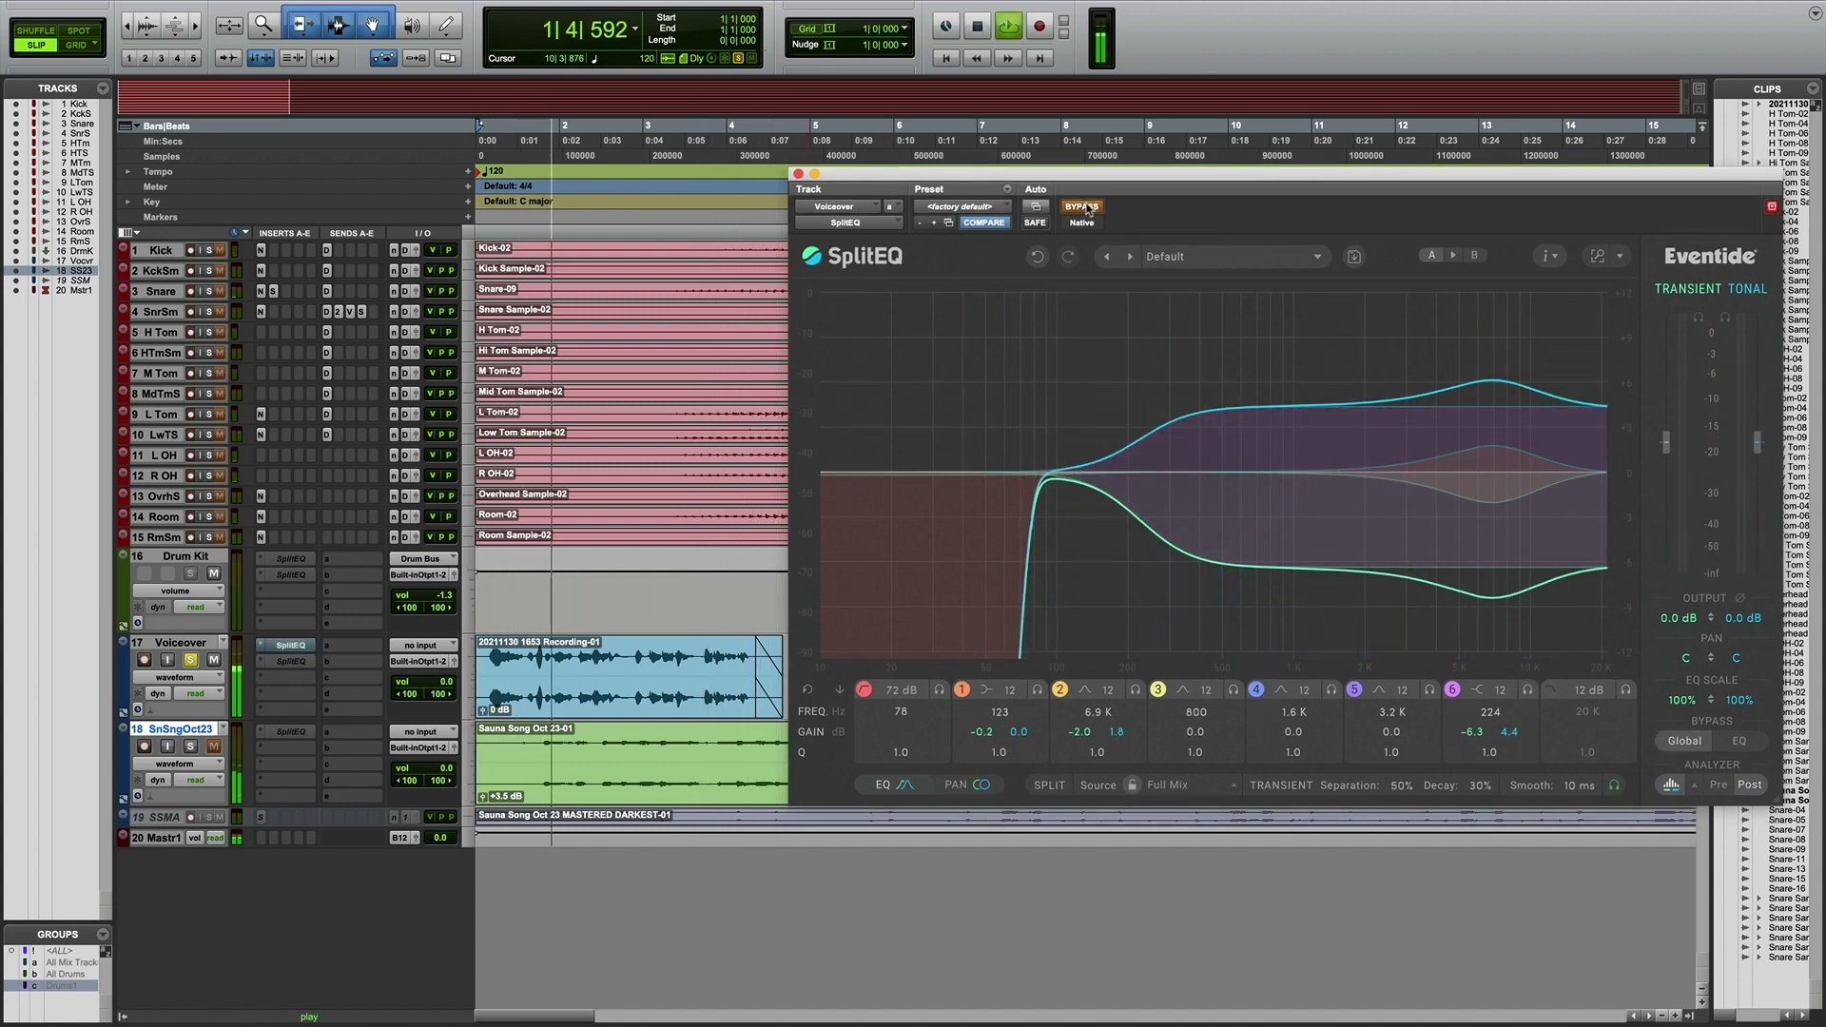